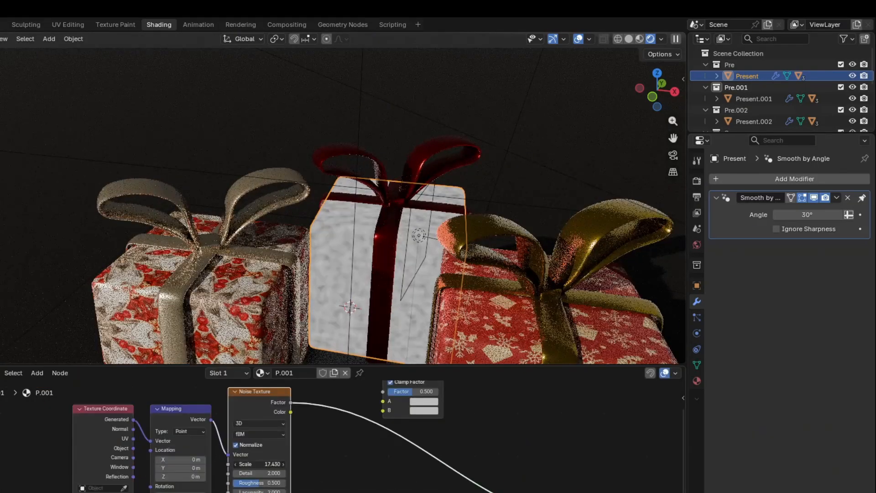
Step: Try a Checker Texture with a recoloured Color1 in the middle present's material, and search for a Bump node to add
key(shift+a)
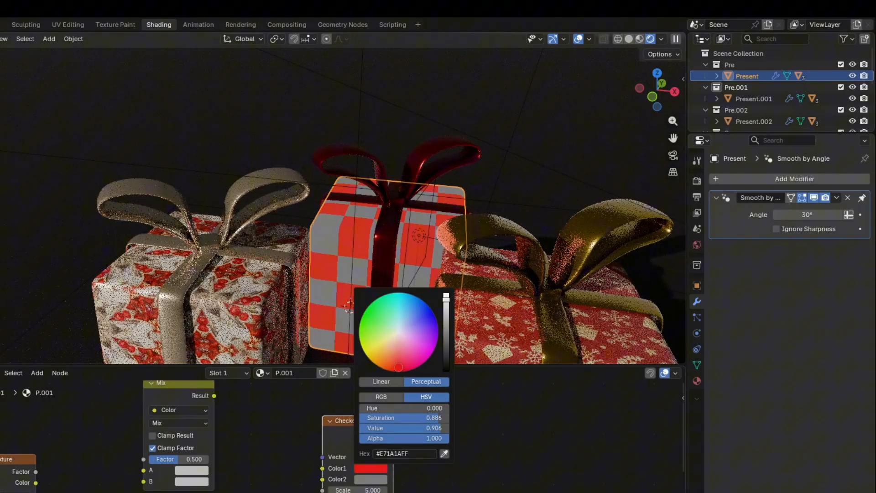
drag(388, 338, 363, 362)
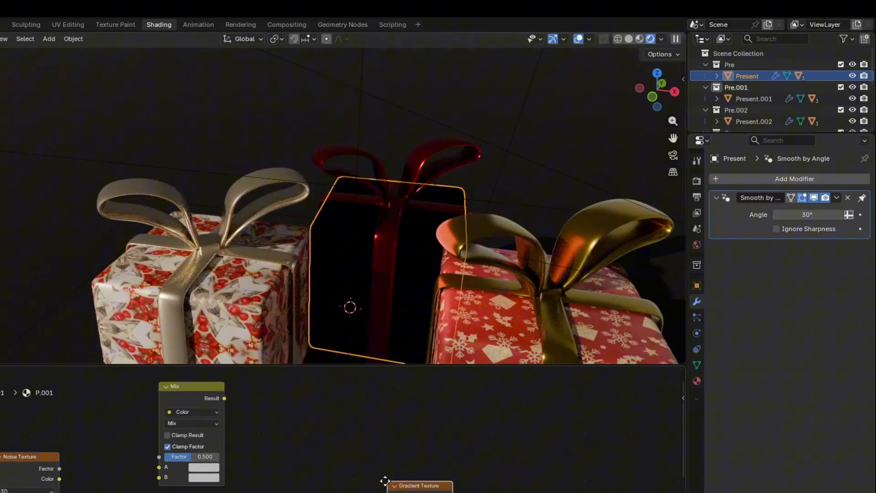
key(shift+a)
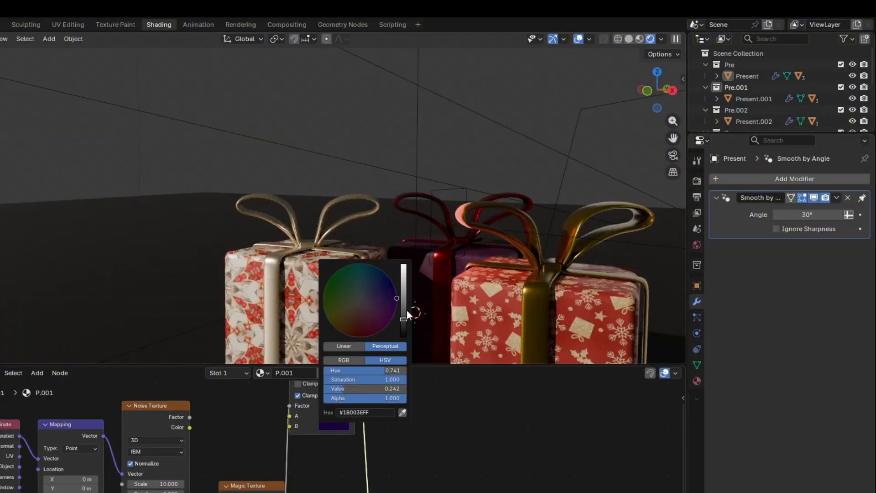
text(bum)
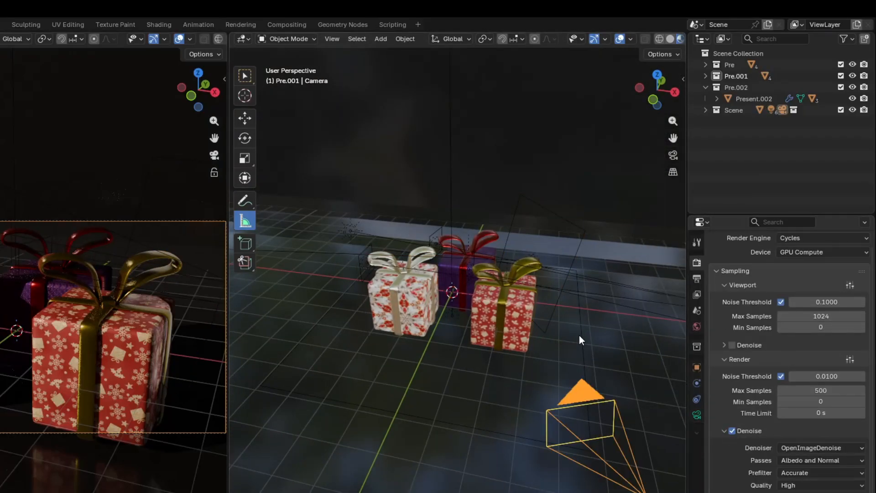
Step: Use the NightSkyHDRI007_2K_HDR.exr image as the environment texture for the world background colour
scroll(790, 365, down, 5)
click(696, 327)
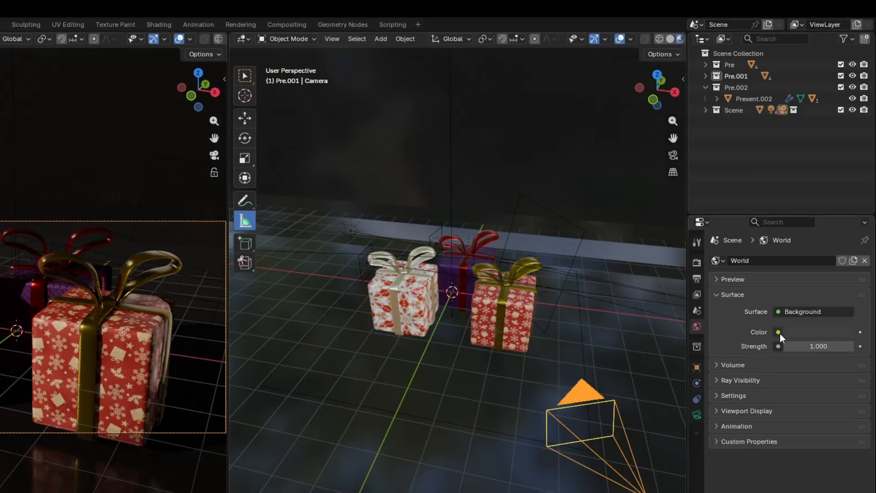
click(778, 332)
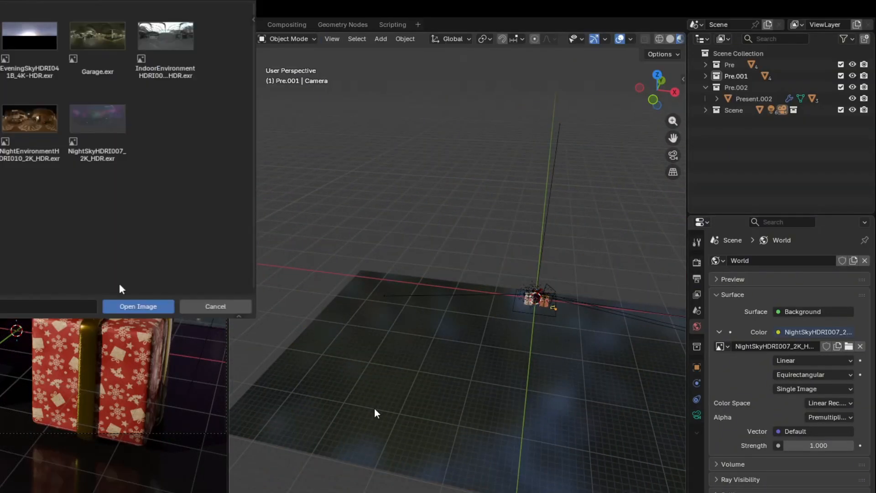
Step: Enable the transparent film for rendering and save the rendered image as an RGBA PNG with 8-bit colour depth
click(732, 469)
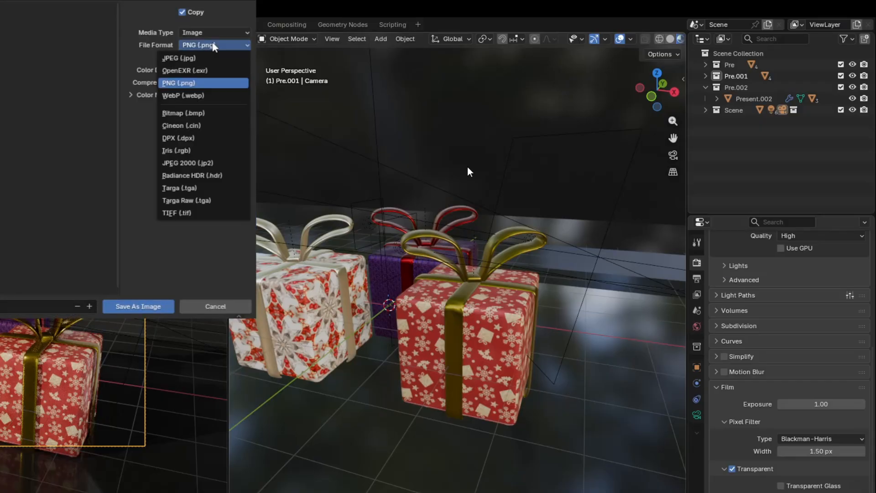
click(204, 45)
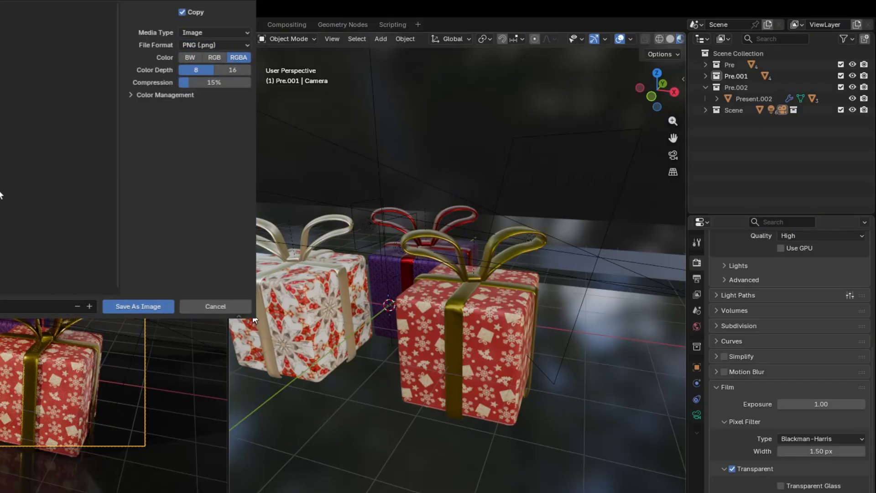
click(137, 306)
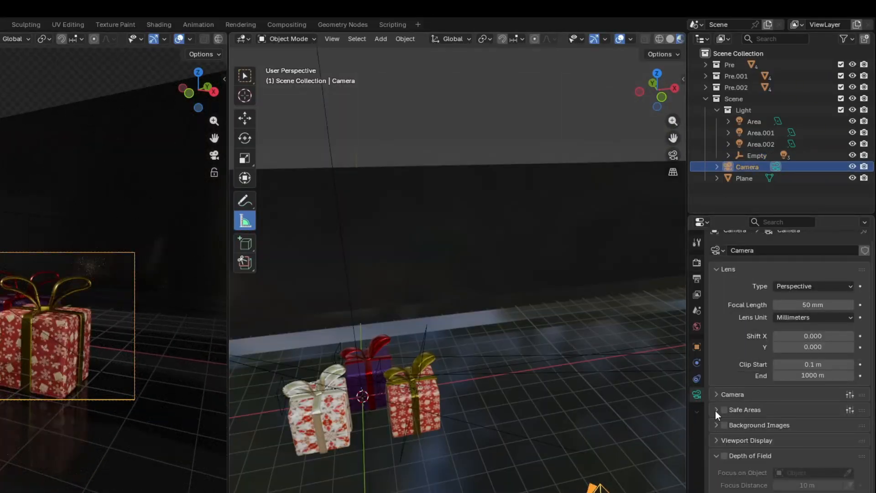
Step: Examine the camera's Safe Areas, Viewport Display and Depth of Field settings
click(715, 410)
scroll(717, 401, down, 4)
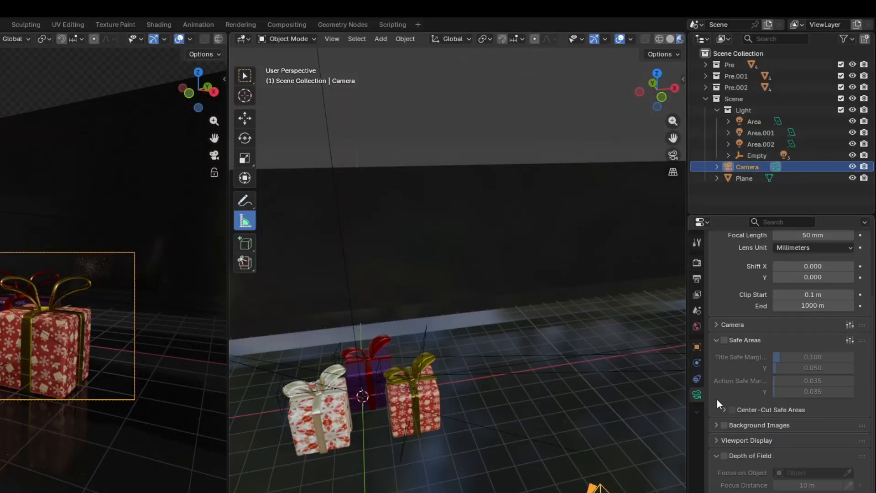
click(717, 442)
scroll(748, 346, down, 4)
mouse_move(816, 423)
mouse_down()
mouse_move(778, 425)
mouse_move(842, 423)
mouse_move(818, 423)
mouse_up()
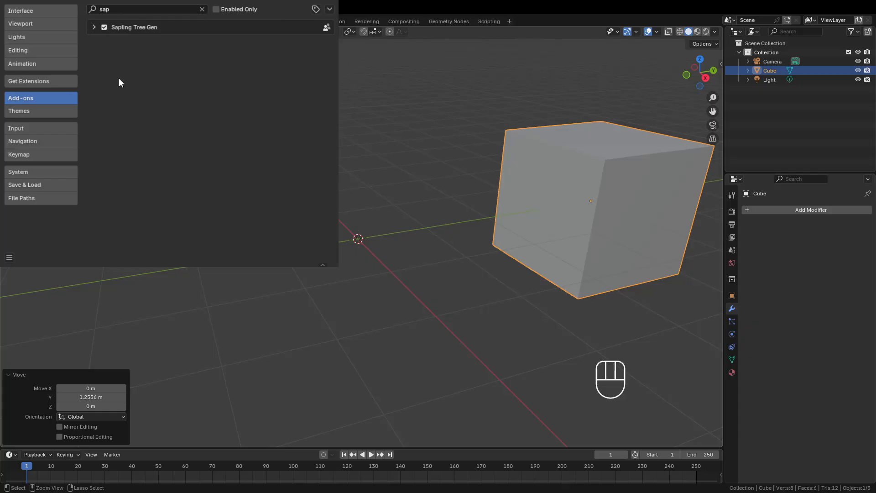
Step: Close the add-on preferences and add a tree with Sapling Tree Gen
click(397, 71)
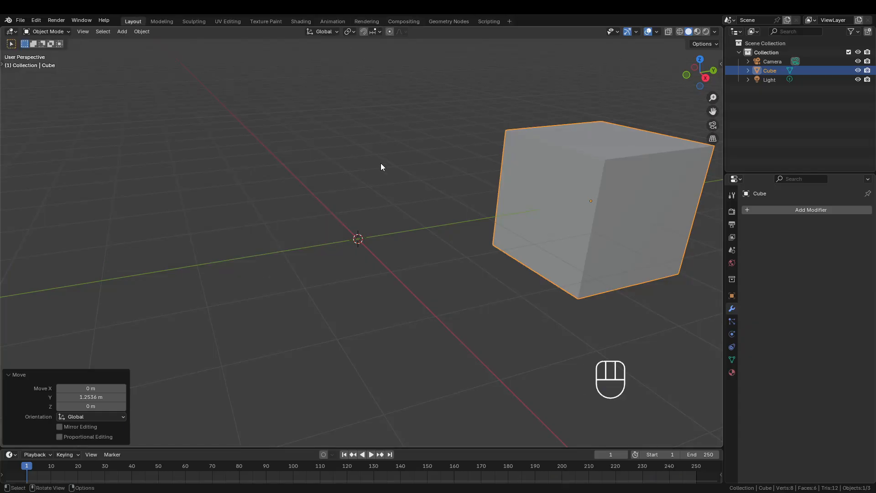
key(shift+a)
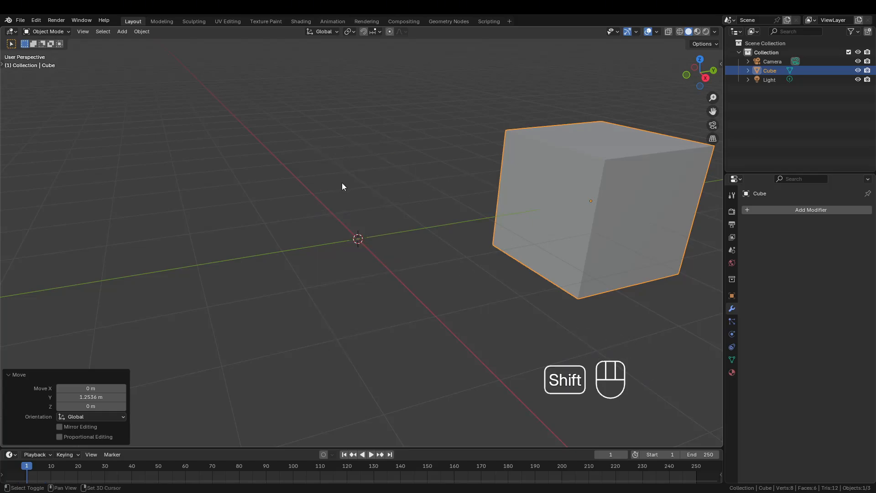
key(shift+a)
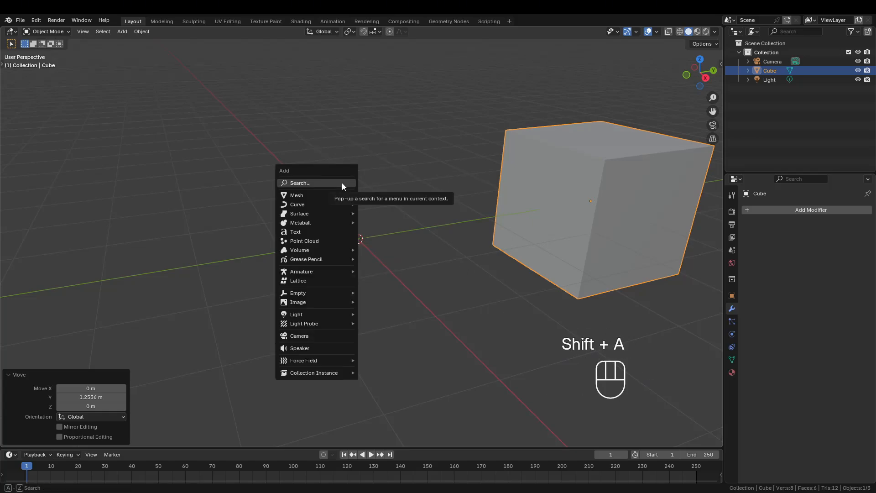
click(342, 183)
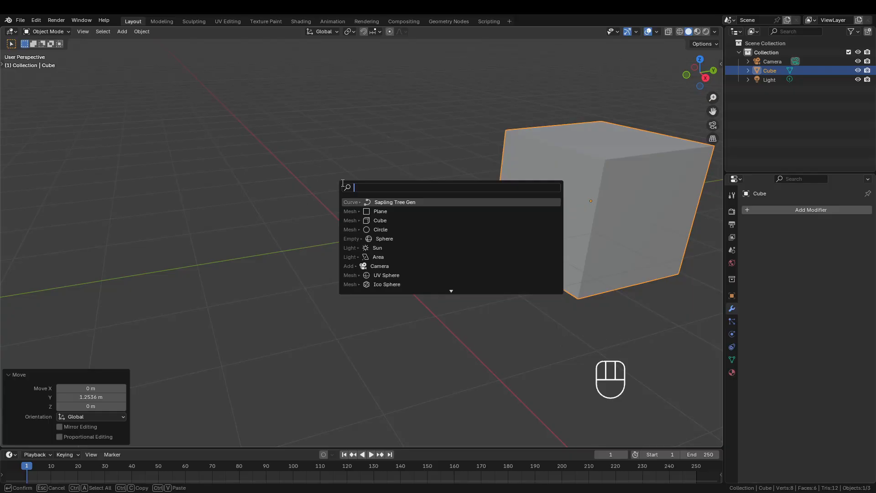
text(sapl)
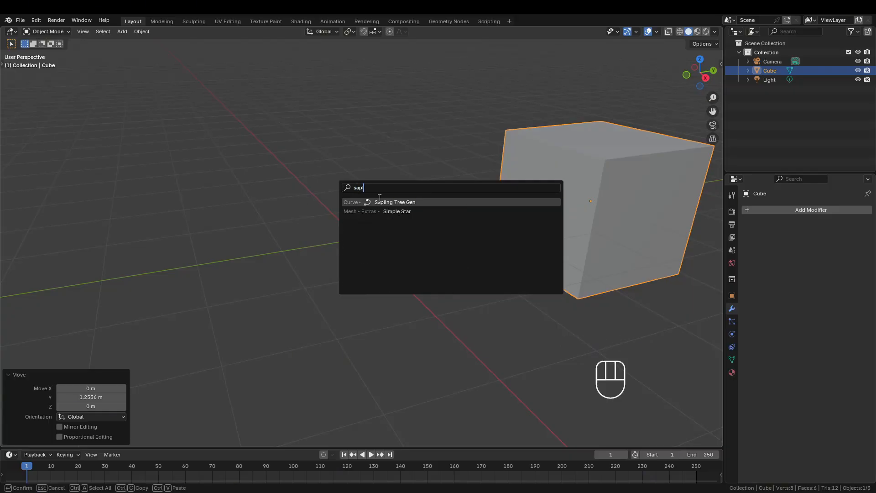
click(384, 200)
shift+middle_drag(405, 259, 419, 318)
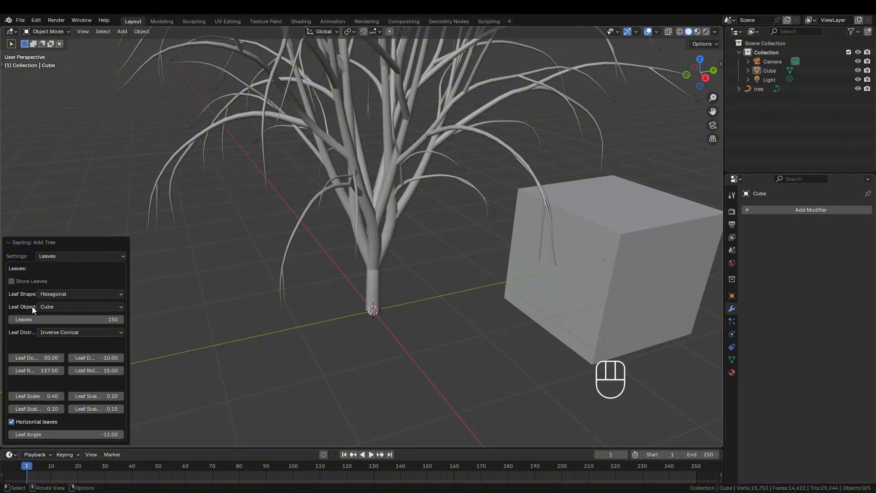
Step: Load the small_pine preset in the tree's Geometry settings and set the first Custom Shape value to 0.99
click(52, 256)
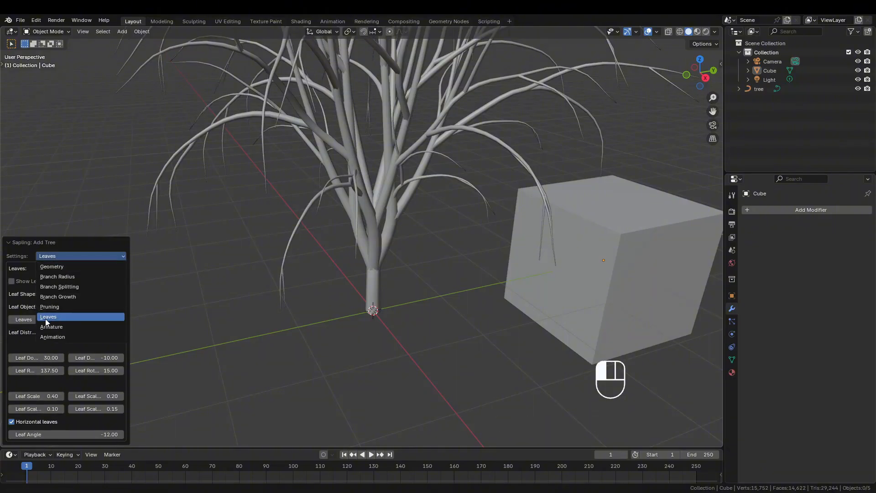
click(64, 267)
click(38, 432)
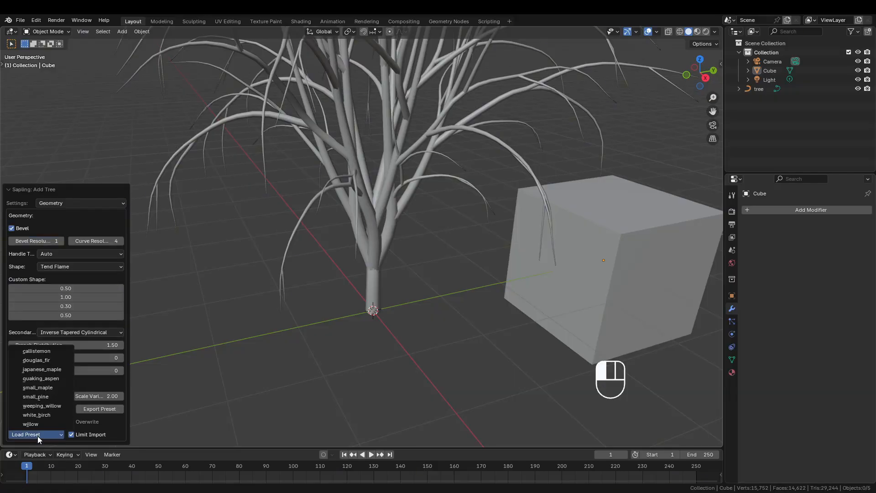
click(45, 396)
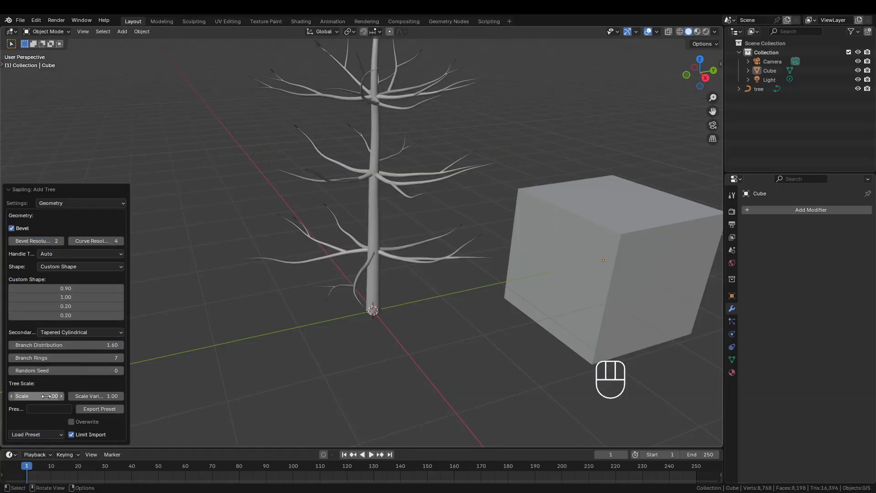
middle_drag(368, 294, 394, 373)
mouse_move(67, 289)
mouse_down()
mouse_move(74, 289)
mouse_move(28, 296)
mouse_move(66, 297)
mouse_up()
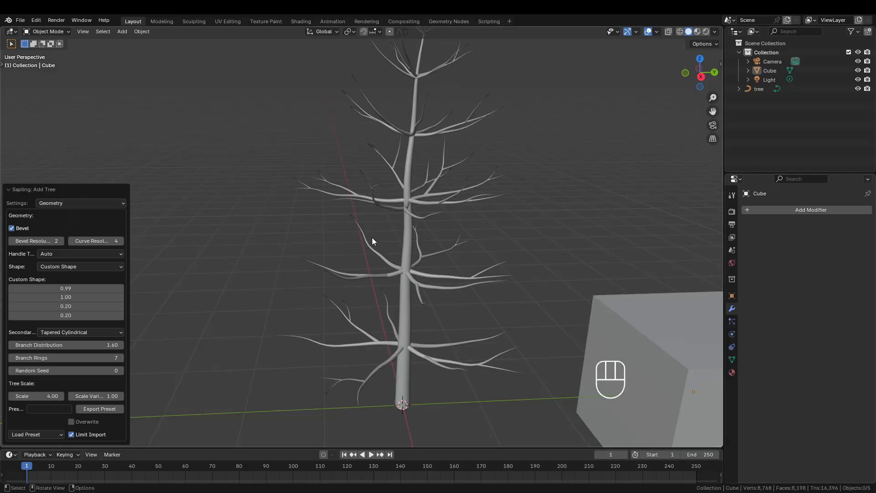
Step: Leave the tree presets and delete the generated tree from the scene
click(45, 433)
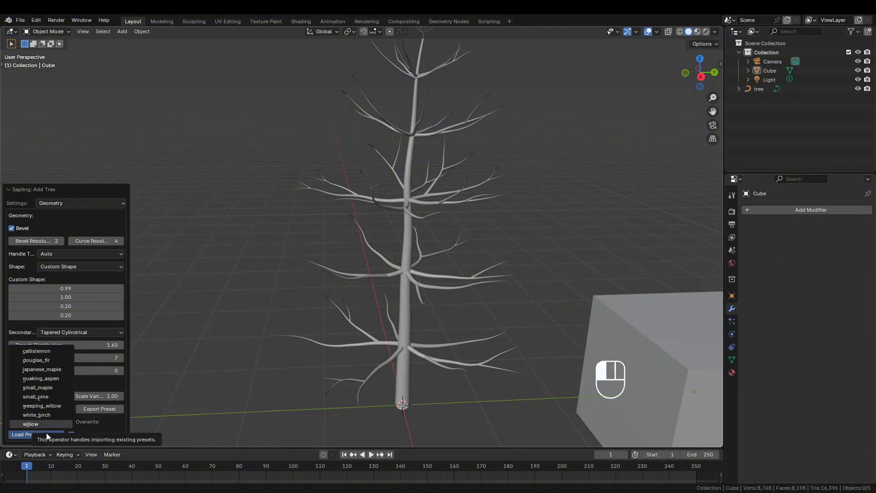
shift+middle_drag(425, 329, 431, 317)
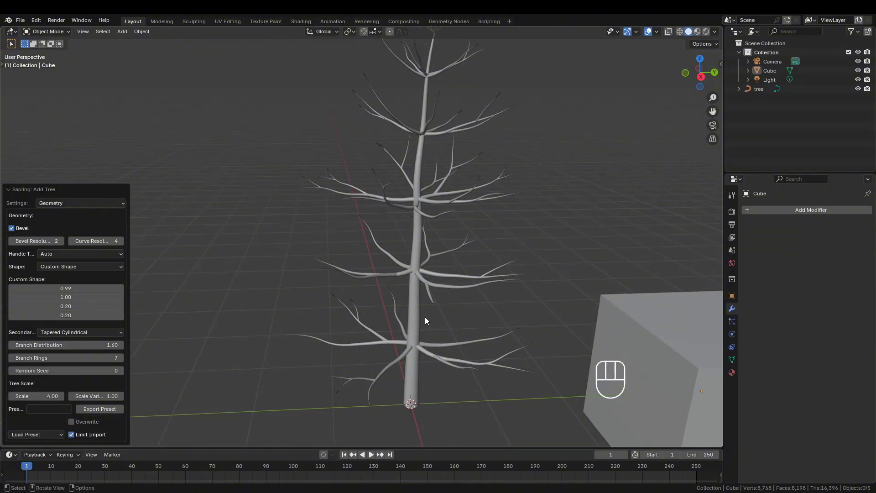
click(423, 320)
key(Delete)
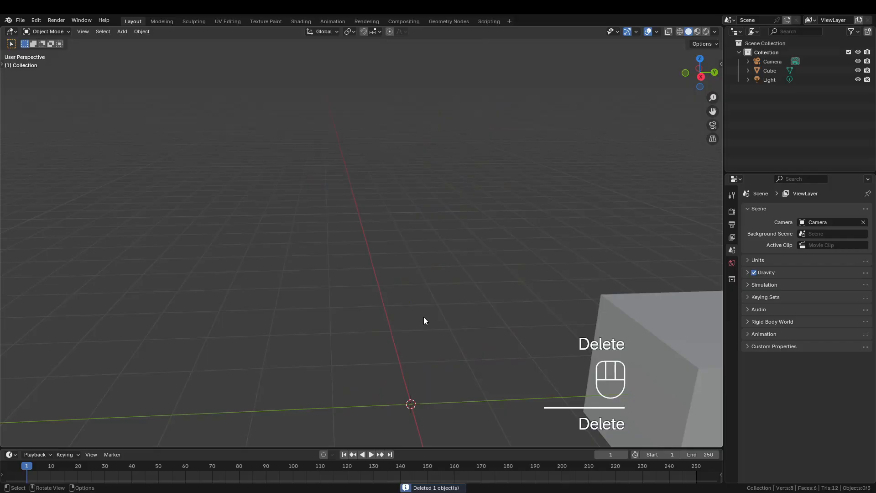
Step: Move the cube about -3.95 m along the Y axis to the world origin and collapse the Move settings
shift+middle_drag(424, 317, 469, 274)
click(522, 313)
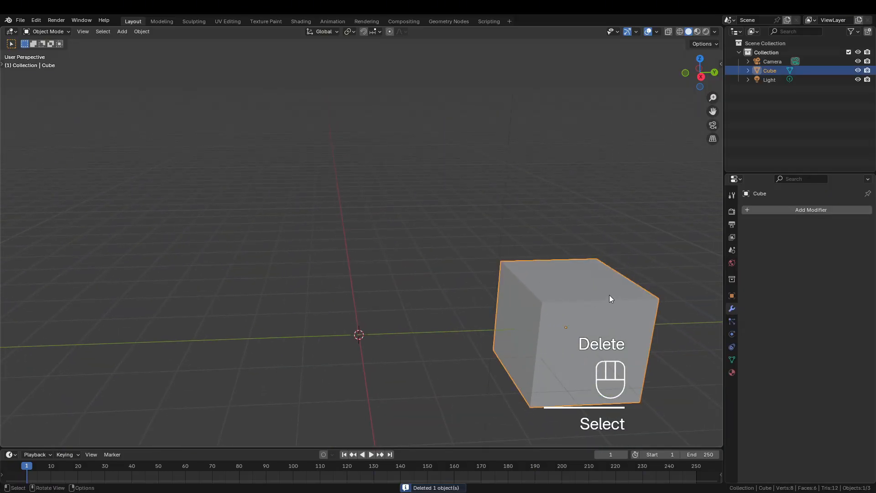
key(g)
key(y)
click(382, 299)
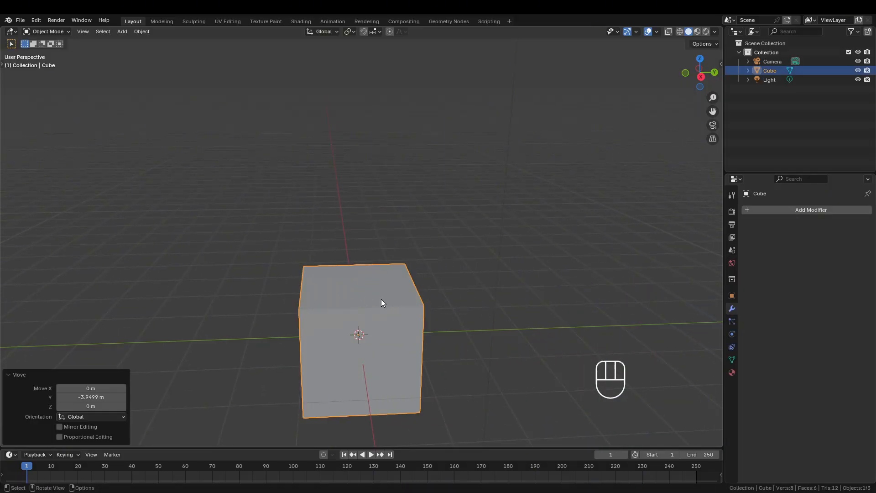
click(28, 373)
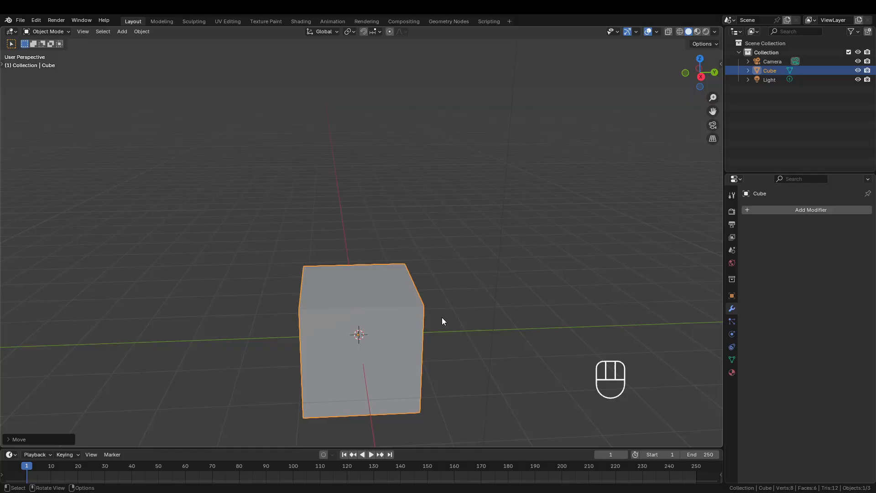
Step: Shift the cube off the world origin along the Y axis
key(g)
key(y)
click(665, 126)
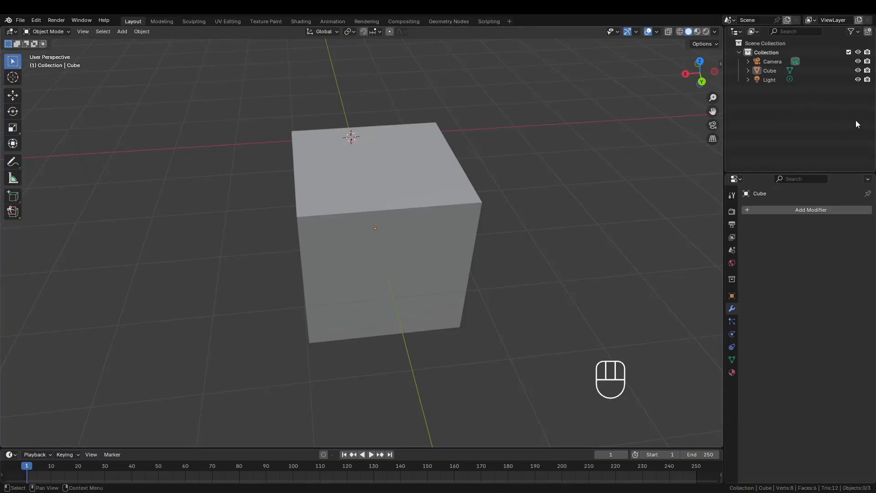
Step: Delete all objects so that the scene is empty
key(a)
key(Delete)
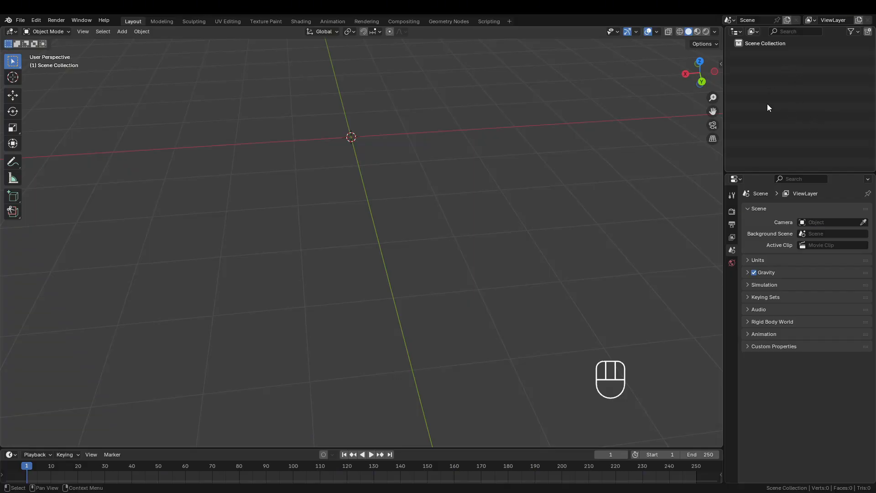
Step: Add a mesh cube at the world origin
shift+middle_drag(328, 146, 365, 223)
key(shift+a)
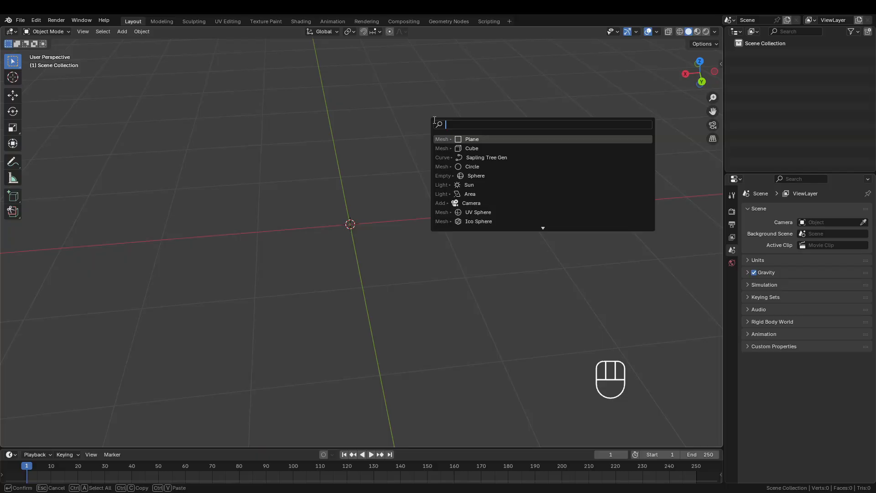
text(cube)
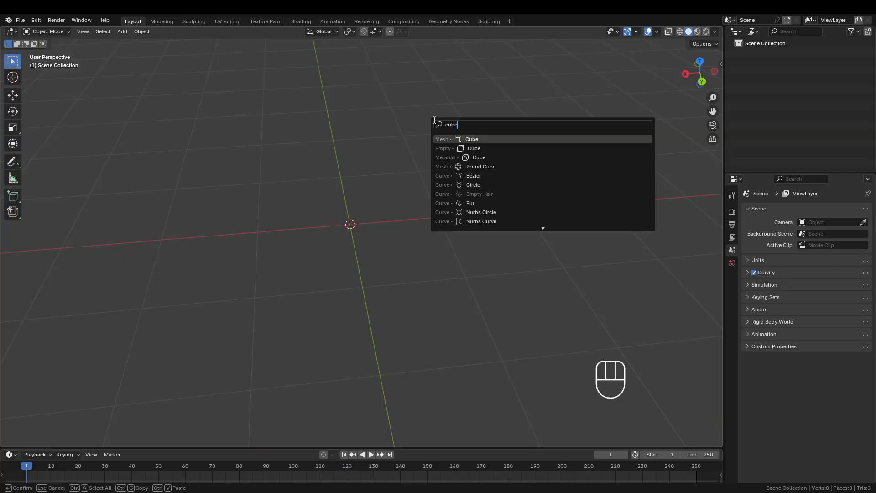
key(Return)
middle_drag(428, 203, 426, 185)
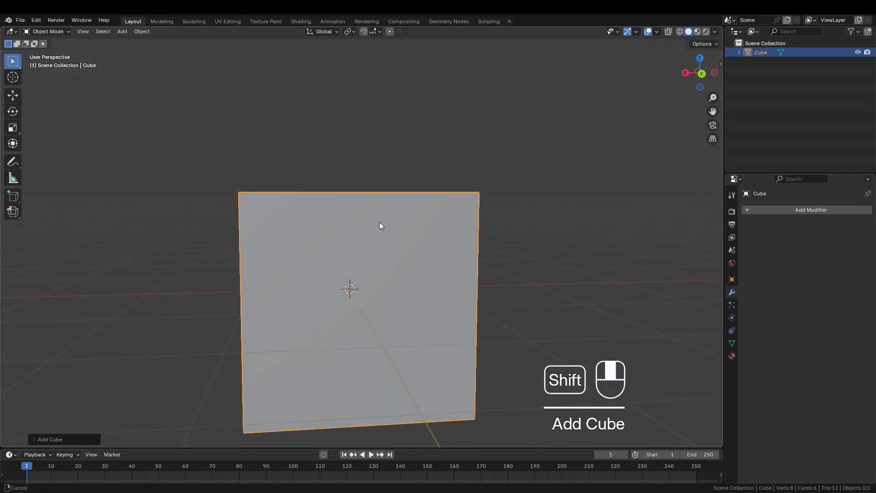
middle_drag(212, 199, 247, 237)
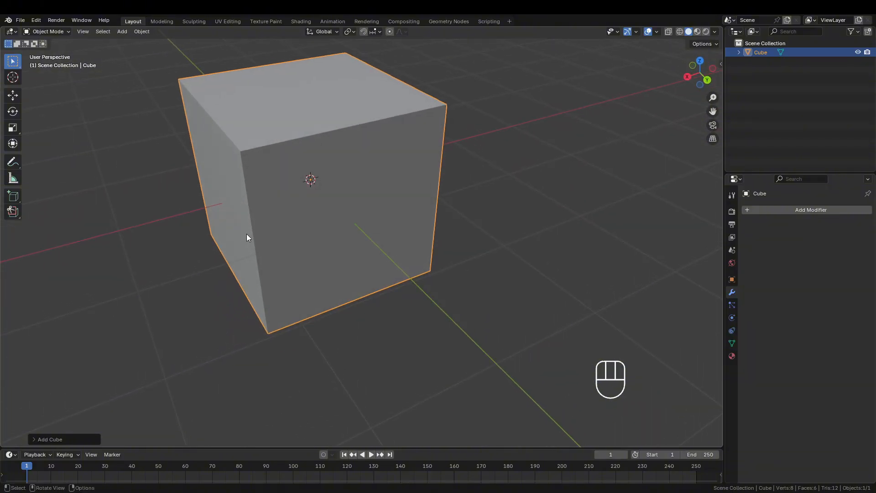
middle_drag(396, 175, 344, 158)
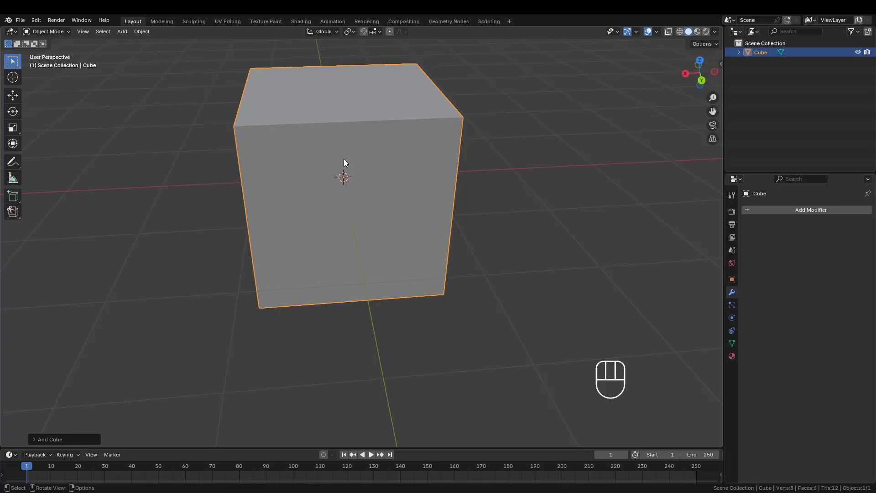
middle_drag(257, 132, 395, 344)
scroll(319, 269, up, 3)
middle_drag(318, 269, 389, 290)
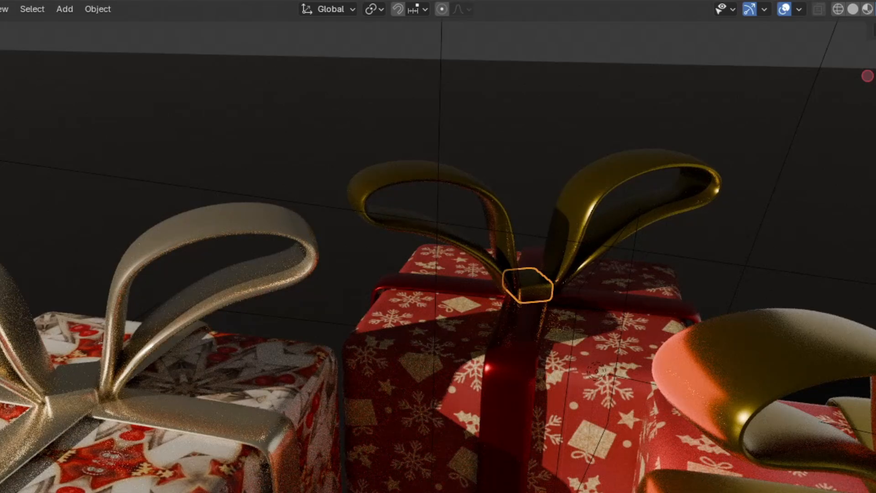
click(486, 234)
click(505, 371)
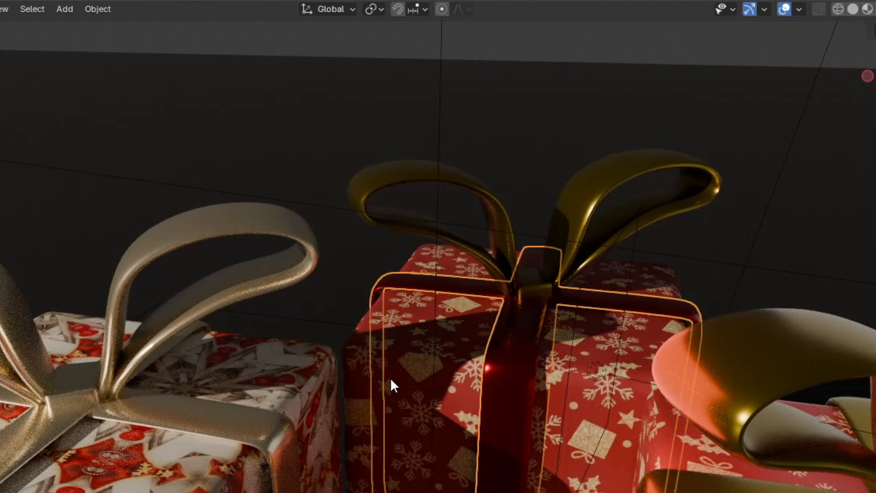
key(g)
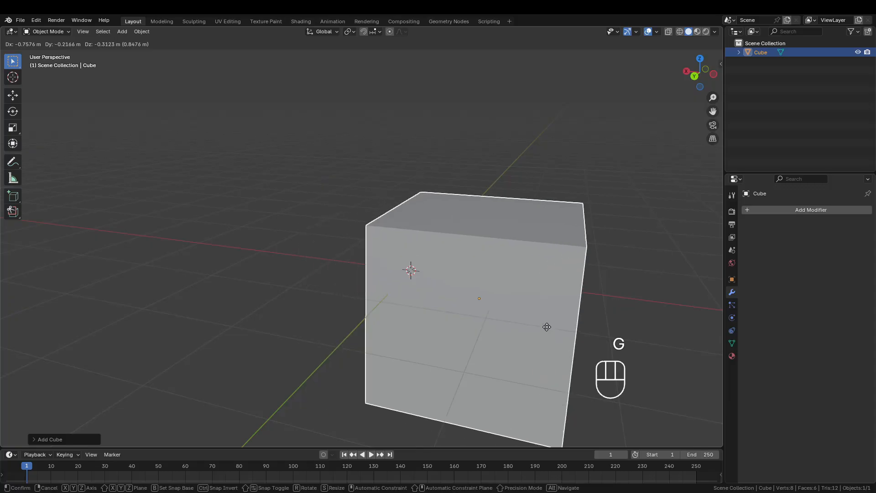
key(Escape)
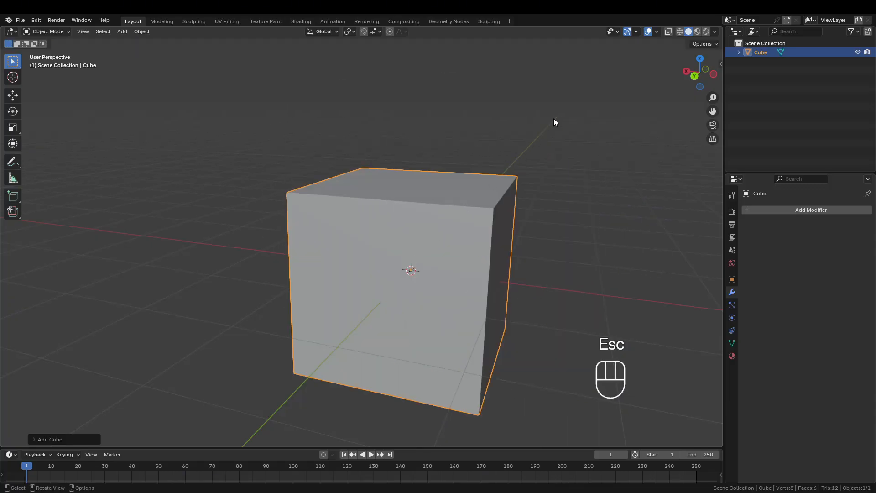
Step: Enter Edit Mode on the cube and widen the toolbar until the tool names are shown
key(Tab)
middle_drag(407, 213, 429, 213)
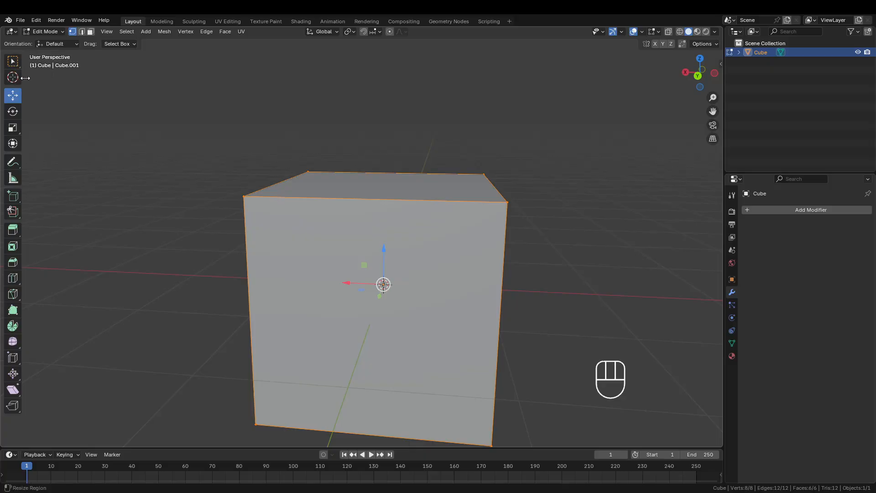
drag(25, 78, 1, 89)
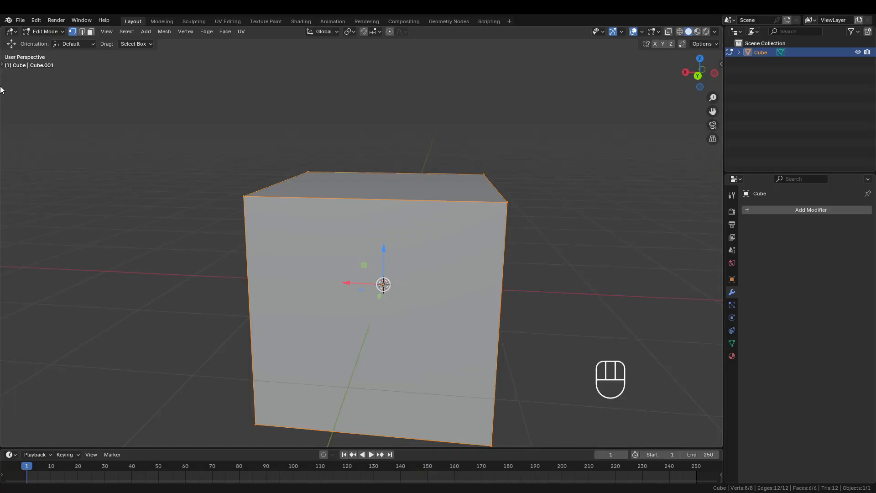
key(t)
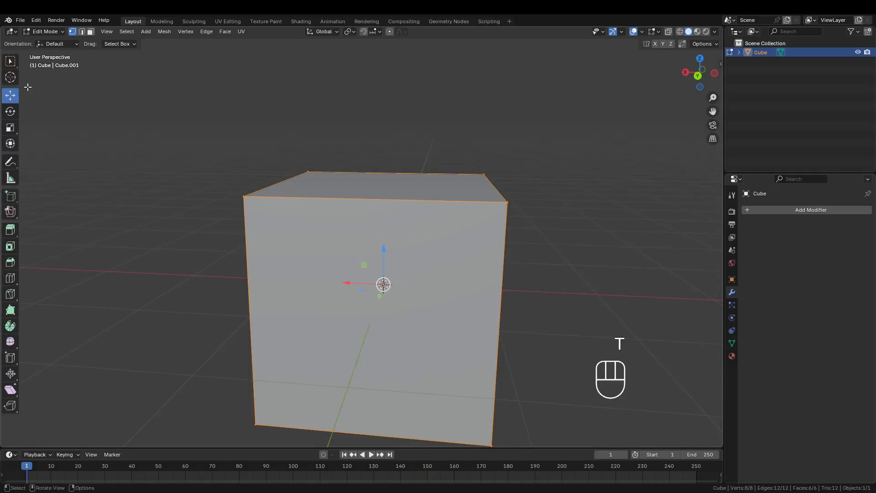
key(t)
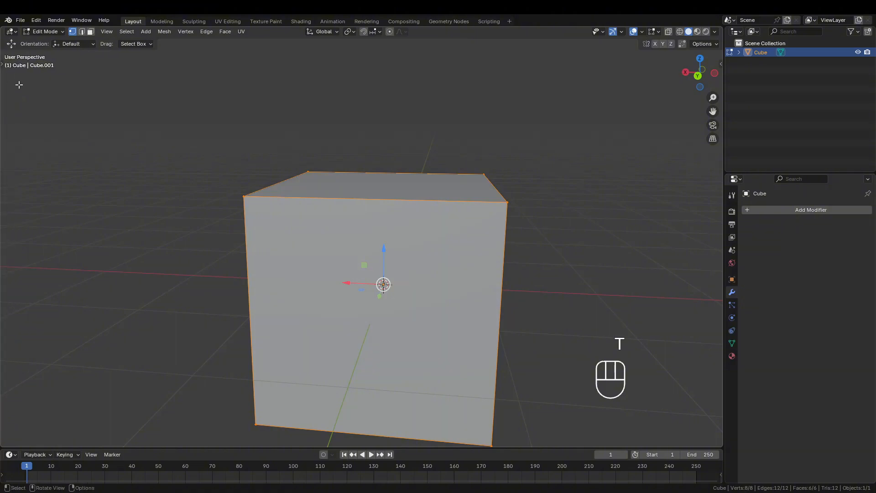
click(2, 65)
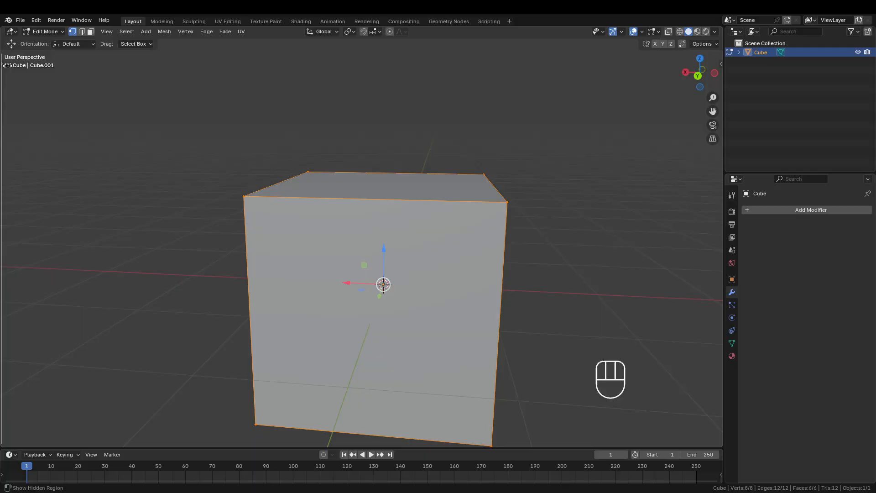
drag(48, 73, 75, 237)
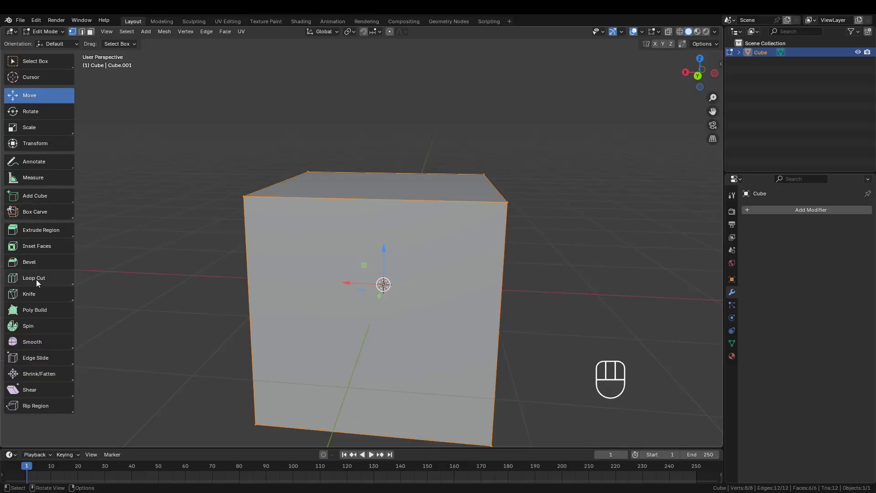
Step: Try one vertical loop cut with the Loop Cut tool, inspect its settings, undo it and return to the Move tool
click(12, 280)
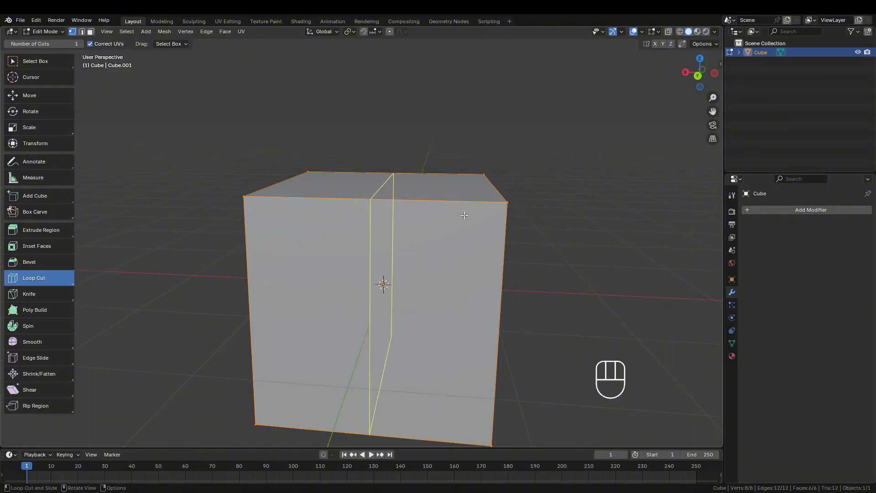
click(416, 207)
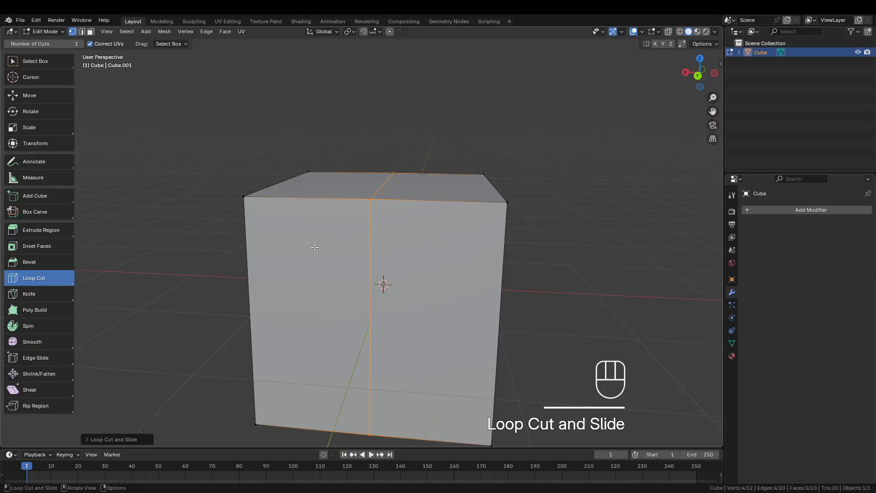
click(105, 439)
mouse_move(165, 355)
mouse_down()
mouse_move(205, 355)
mouse_move(165, 355)
mouse_up()
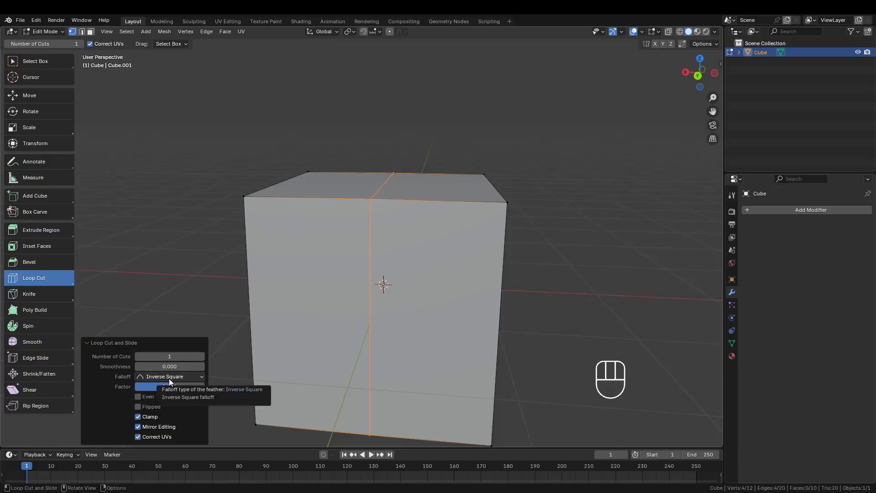
click(88, 343)
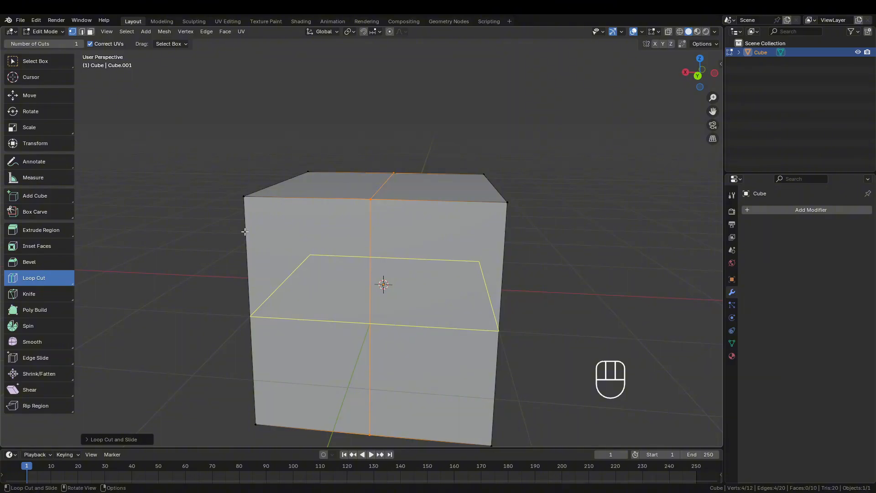
key(ctrl+z)
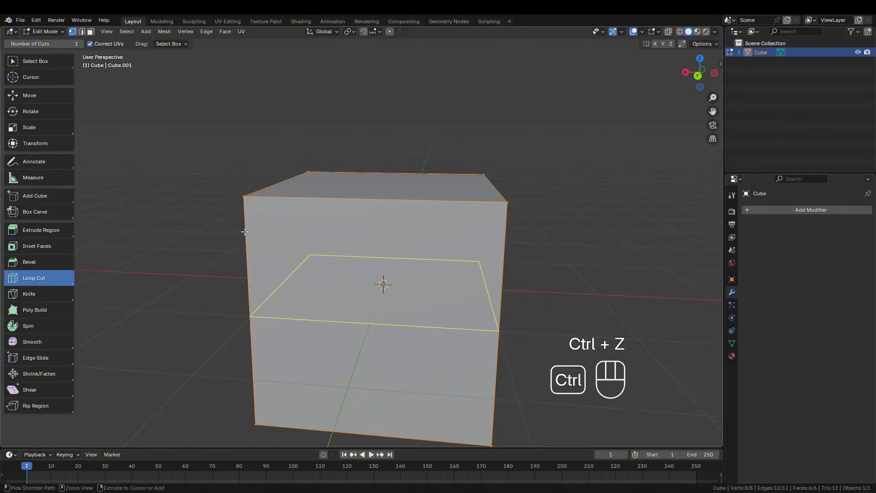
click(44, 94)
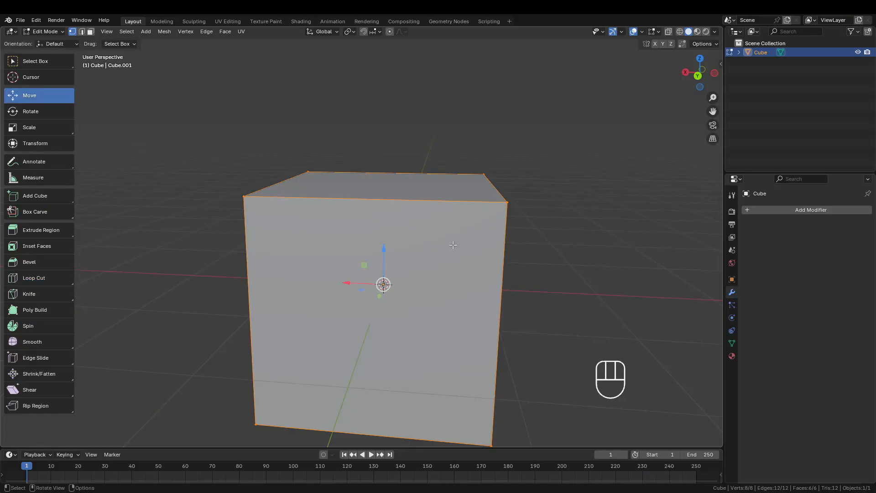
Step: Try a centred vertical loop cut without sliding it, and undo the cut
key(ctrl+r)
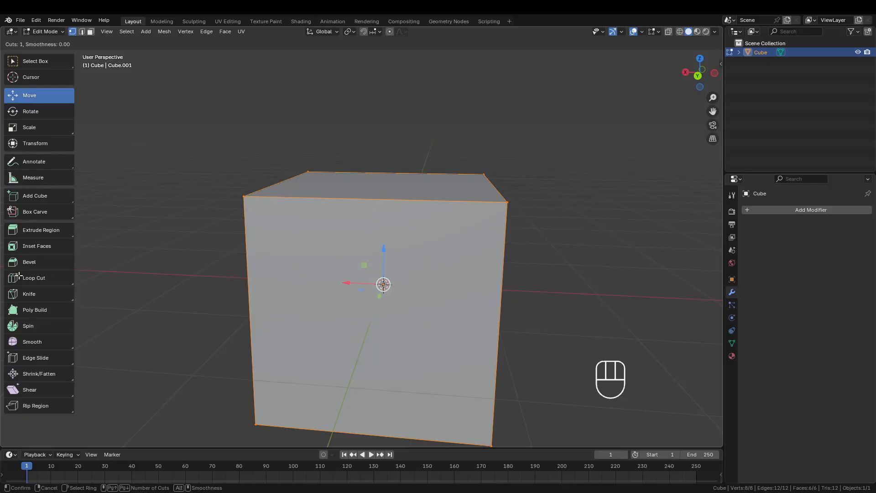
click(384, 195)
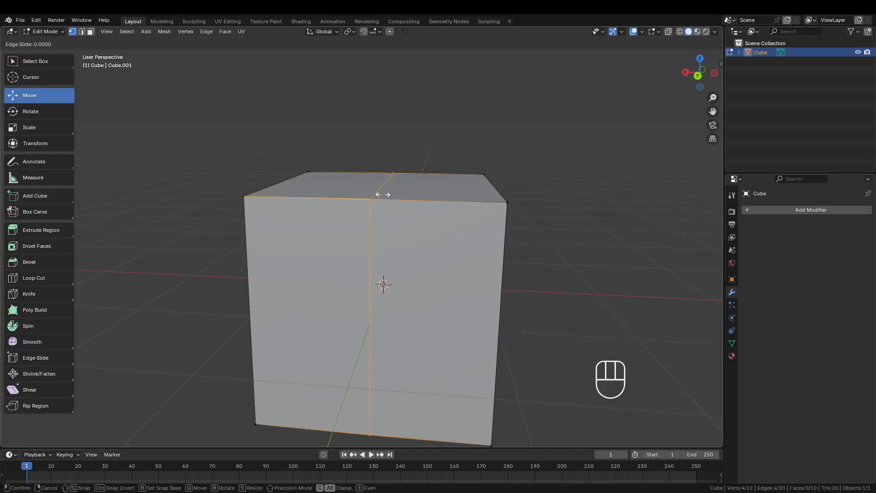
key(Escape)
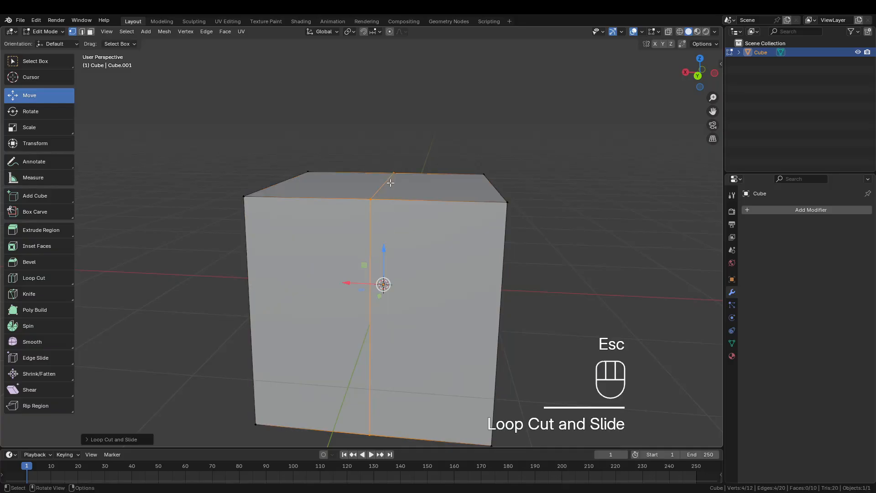
key(ctrl+z)
Step: Cut two evenly spaced vertical edge loops through the cube, leaving them at their default positions without sliding
key(ctrl+r)
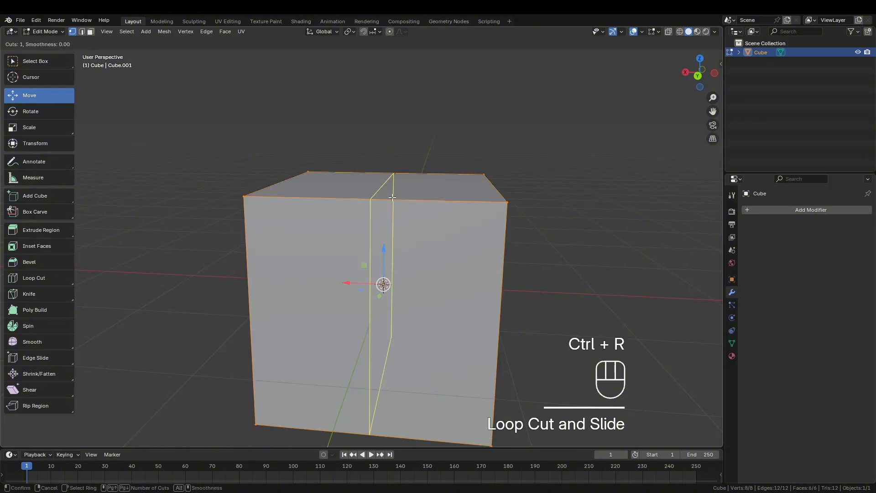
scroll(393, 197, up, 1)
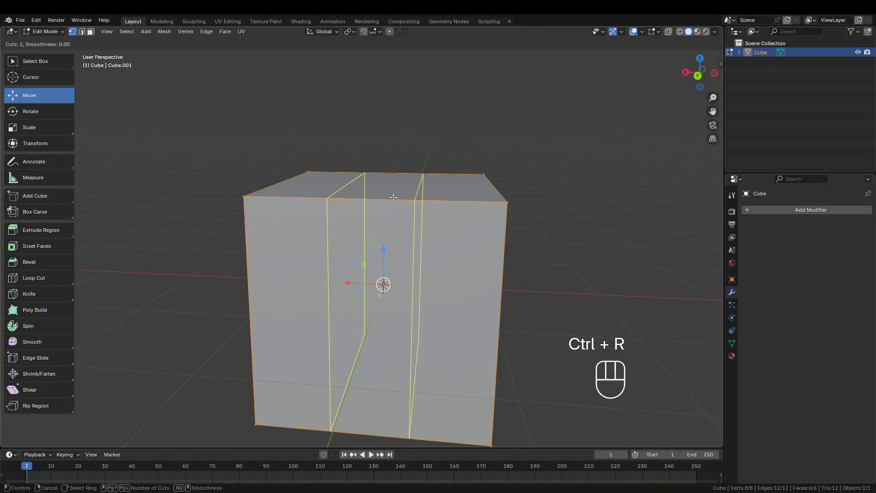
scroll(393, 197, down, 1)
scroll(393, 197, up, 3)
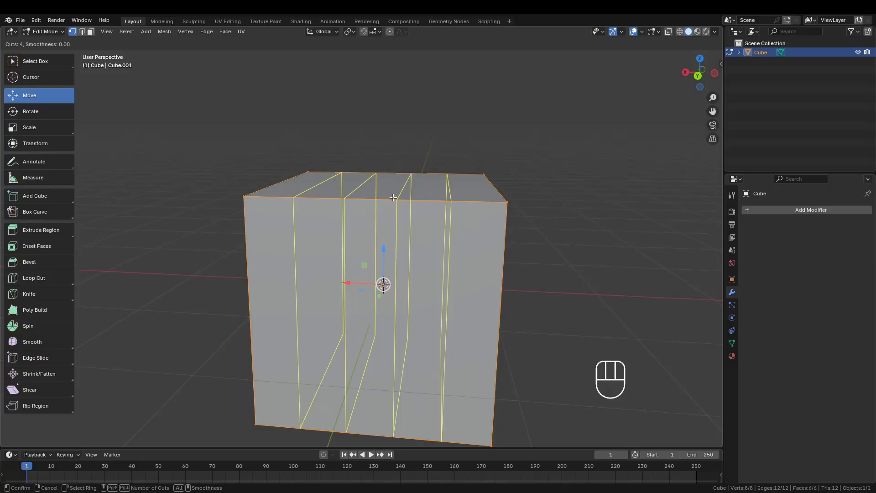
scroll(393, 197, down, 2)
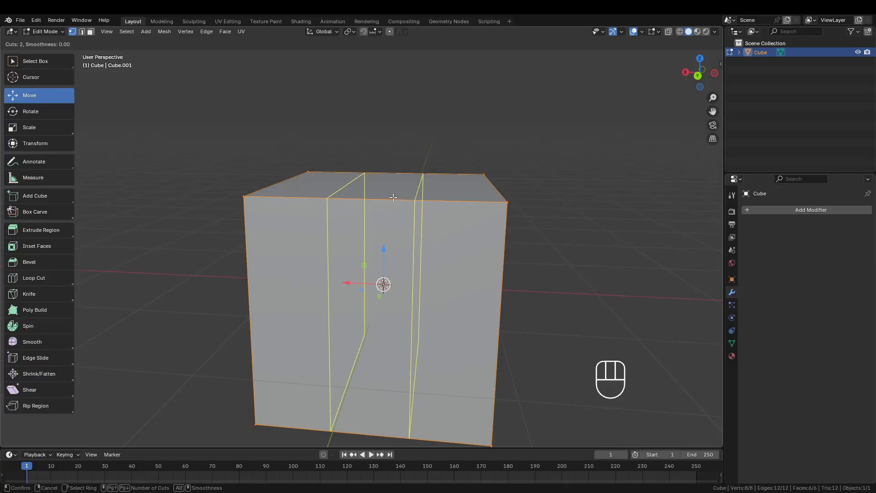
scroll(393, 197, down, 1)
scroll(393, 197, up, 2)
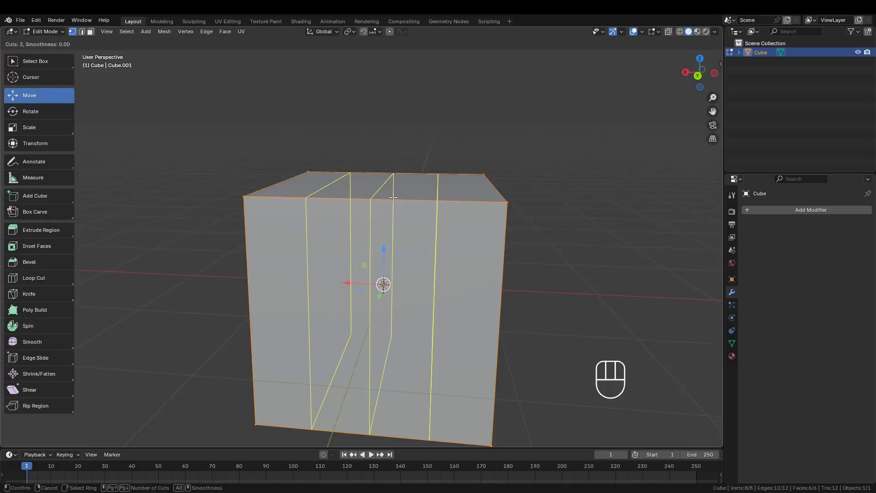
scroll(392, 197, down, 1)
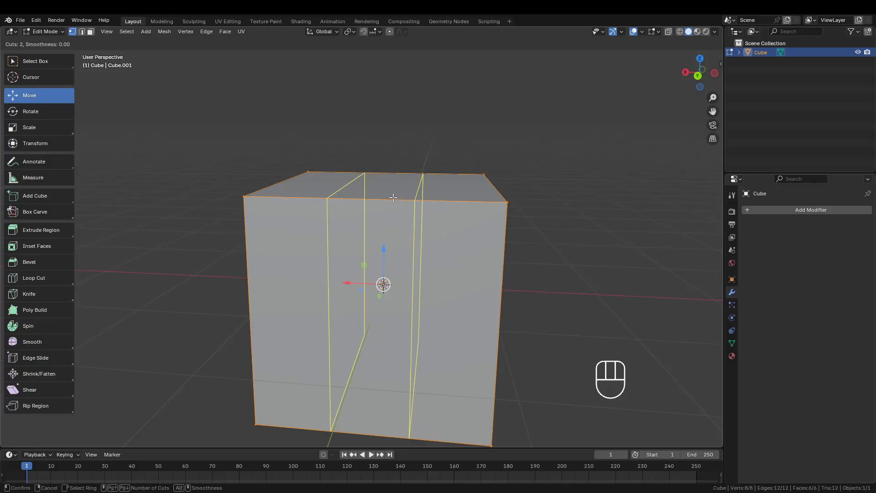
scroll(393, 197, down, 1)
scroll(393, 197, up, 1)
click(393, 197)
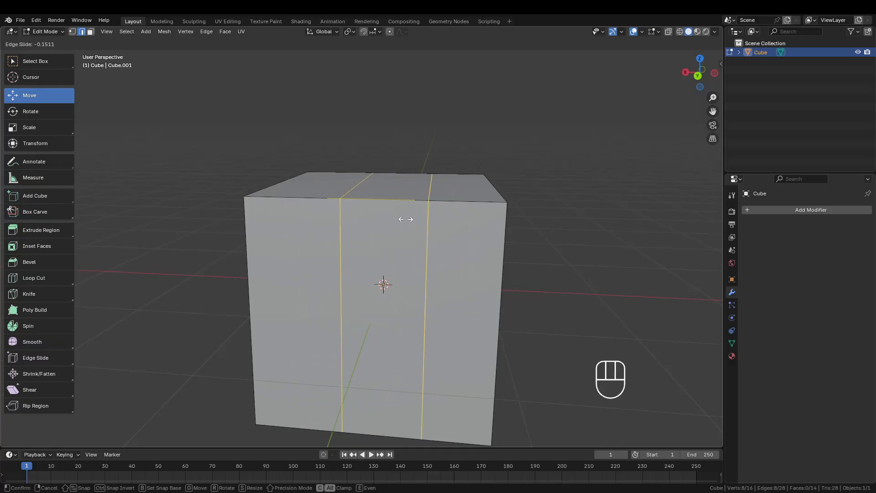
key(Escape)
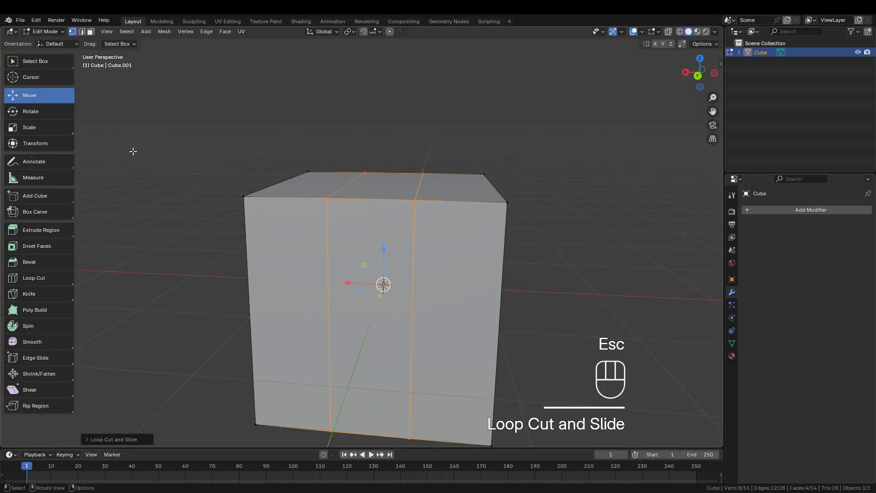
Step: Hide the toolbar and select only the vertical edge loop on the negative X side of the cube
drag(74, 94, 2, 88)
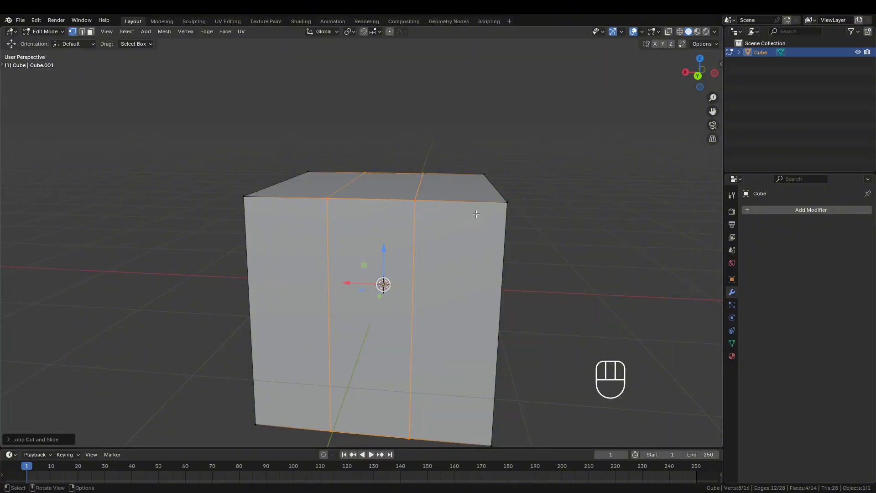
scroll(433, 221, up, 1)
mouse_move(433, 221)
middle_down()
mouse_move(436, 206)
mouse_move(426, 209)
middle_up()
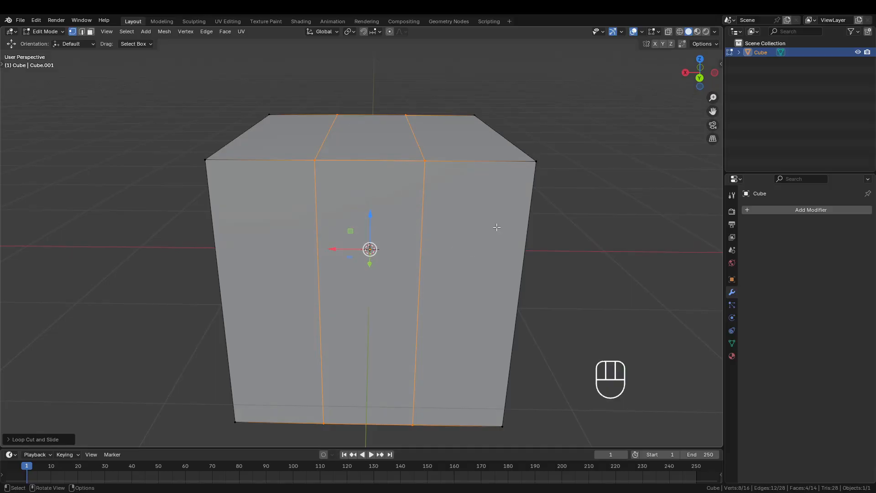
alt+click(424, 186)
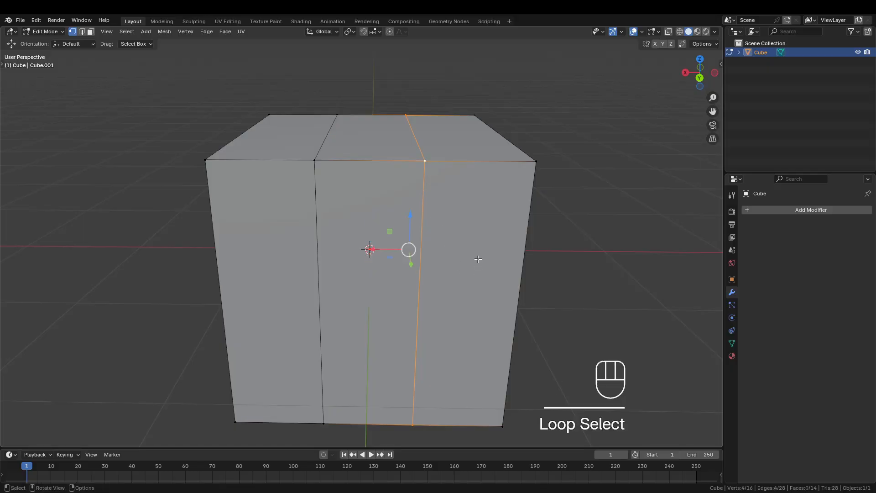
Step: Examine in wireframe how the selected edge loop runs around the cube, and return to solid shading
middle_drag(466, 199, 483, 285)
scroll(484, 285, down, 5)
shift+middle_drag(553, 273, 387, 297)
mouse_move(387, 297)
middle_down()
mouse_move(348, 294)
mouse_move(312, 243)
mouse_move(350, 207)
mouse_move(406, 217)
mouse_move(446, 256)
mouse_move(403, 296)
middle_up()
shift+middle_drag(314, 285, 430, 233)
key(shift+z)
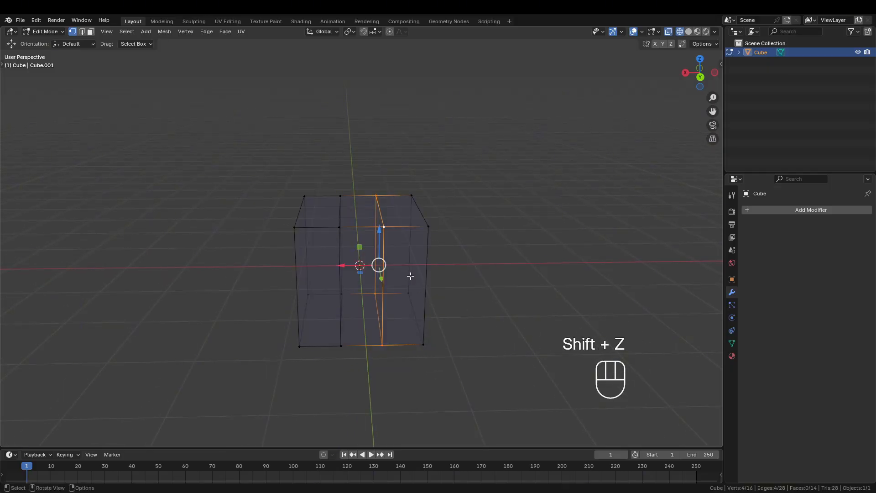
mouse_move(411, 276)
middle_down()
mouse_move(401, 272)
mouse_move(411, 260)
mouse_move(416, 273)
middle_up()
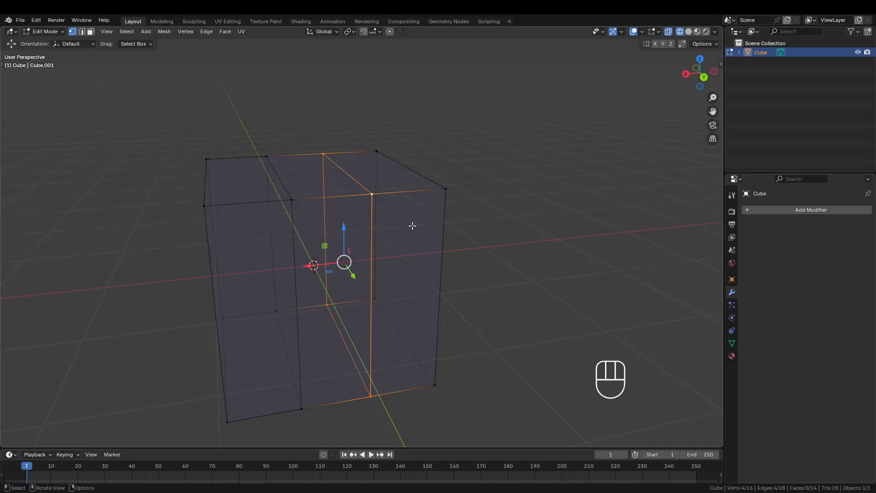
key(shift+z)
shift+middle_drag(405, 254, 465, 208)
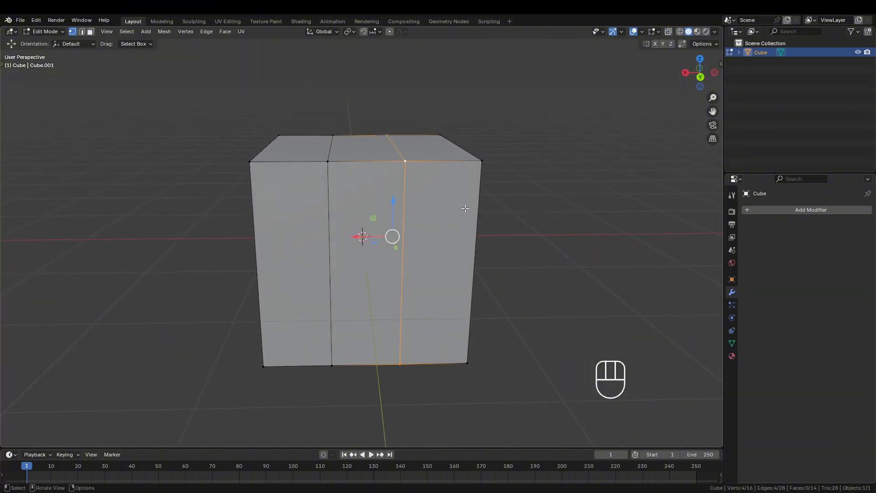
Step: Try an edge slide of the selected loop toward the neighbouring vertical loop
key(g)
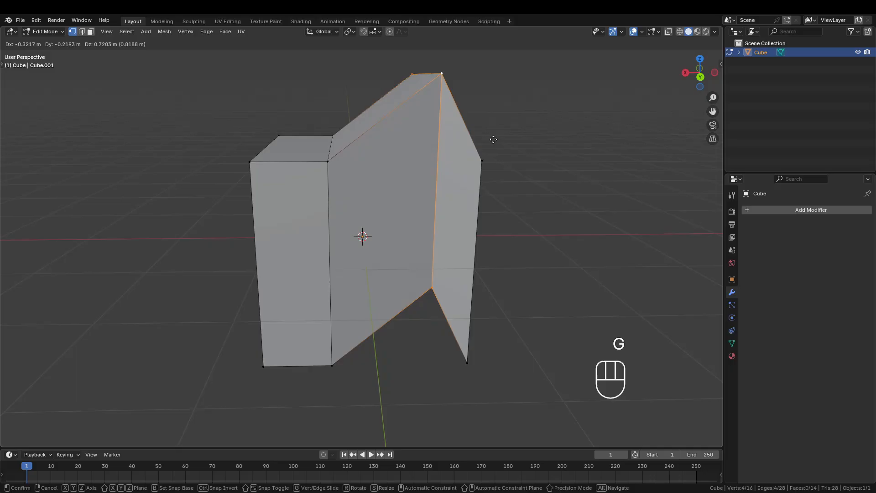
key(g)
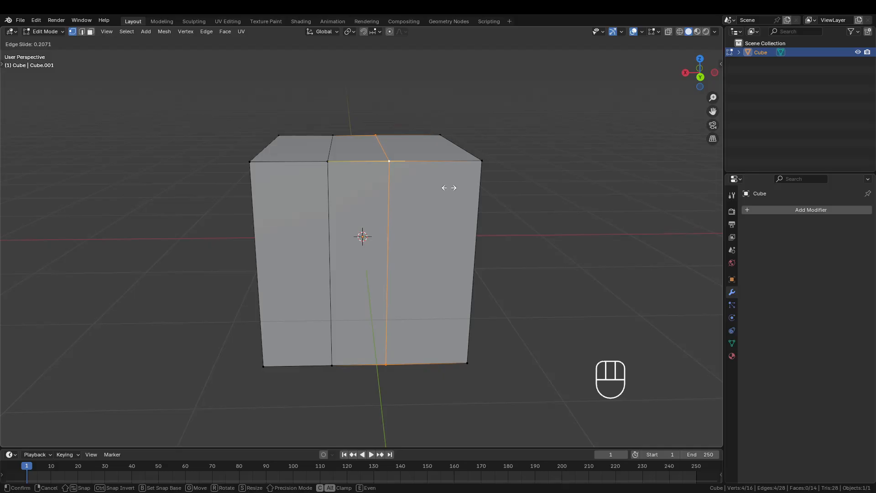
key(Escape)
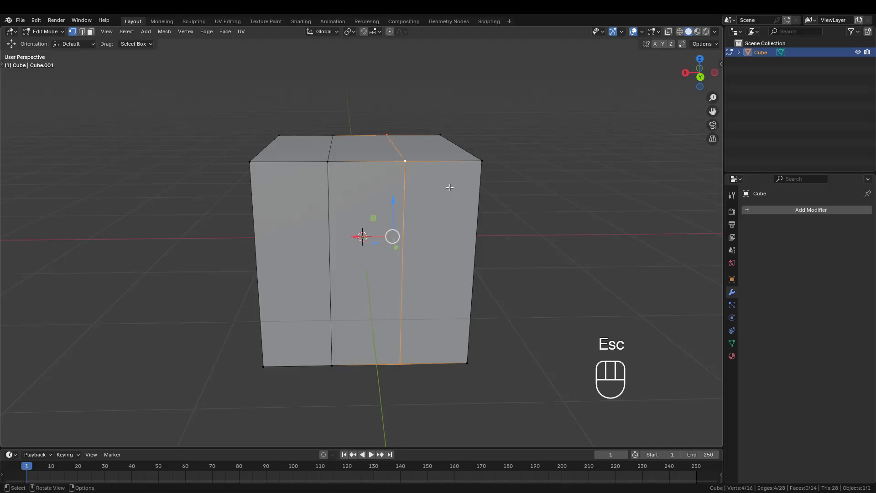
Step: Look straight at the cube's back in orthographic view and clear the edge loop selection
shift+middle_drag(503, 199, 493, 166)
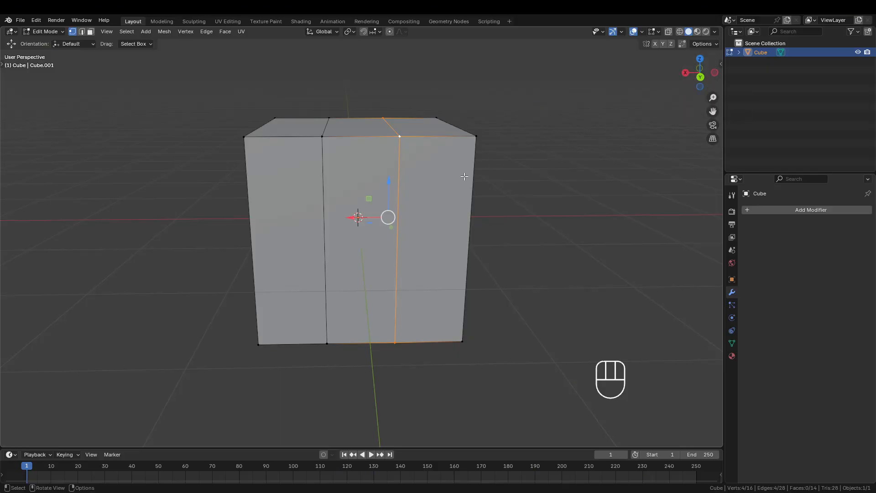
key(KP_1)
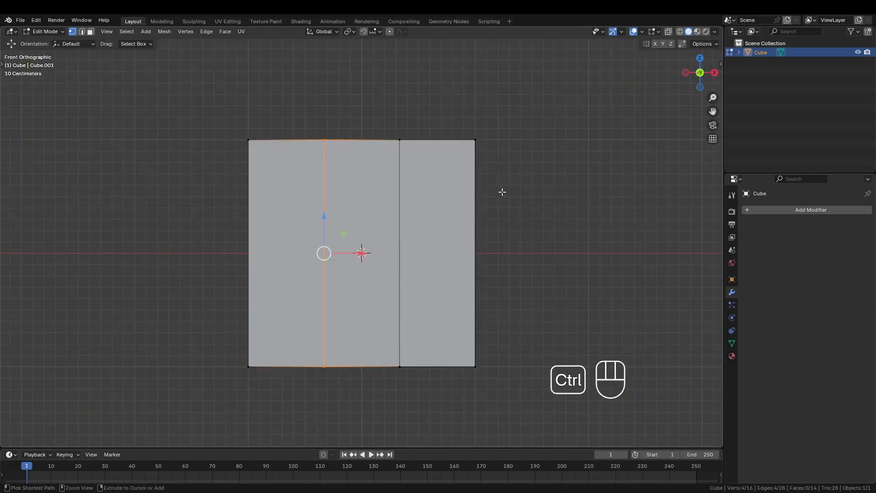
key(ctrl+KP_1)
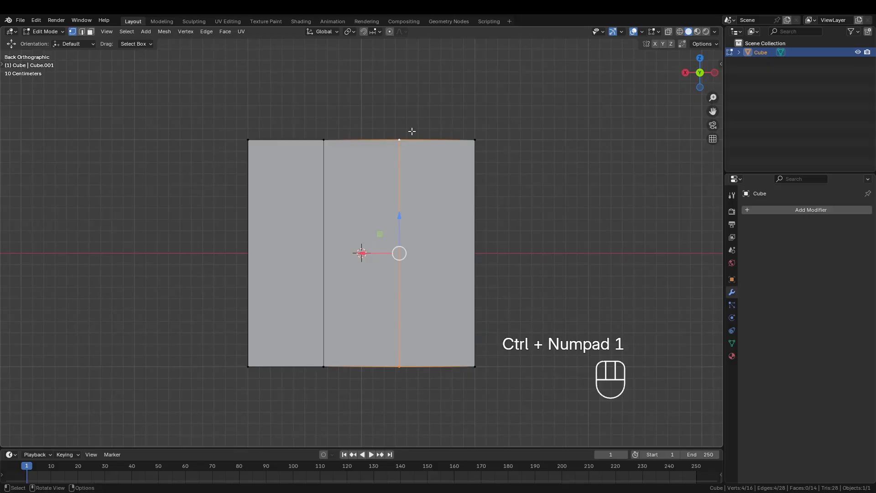
click(555, 233)
shift+middle_drag(423, 258, 438, 228)
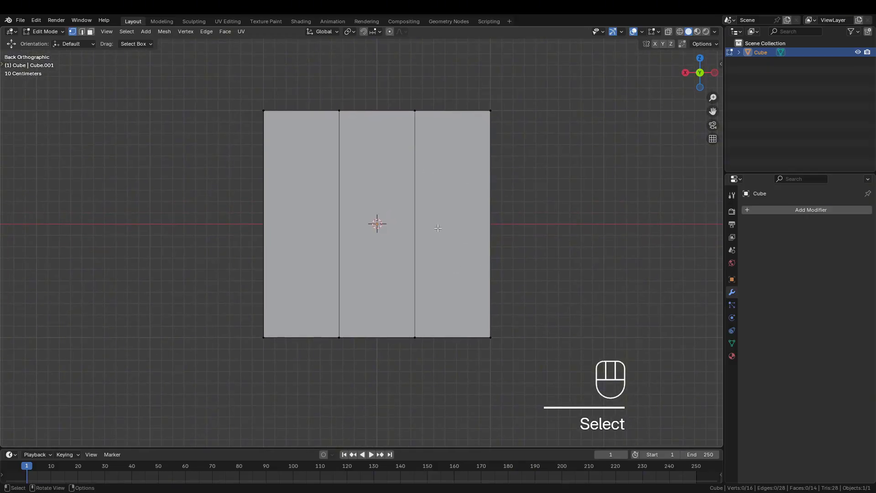
shift+middle_drag(434, 213, 456, 201)
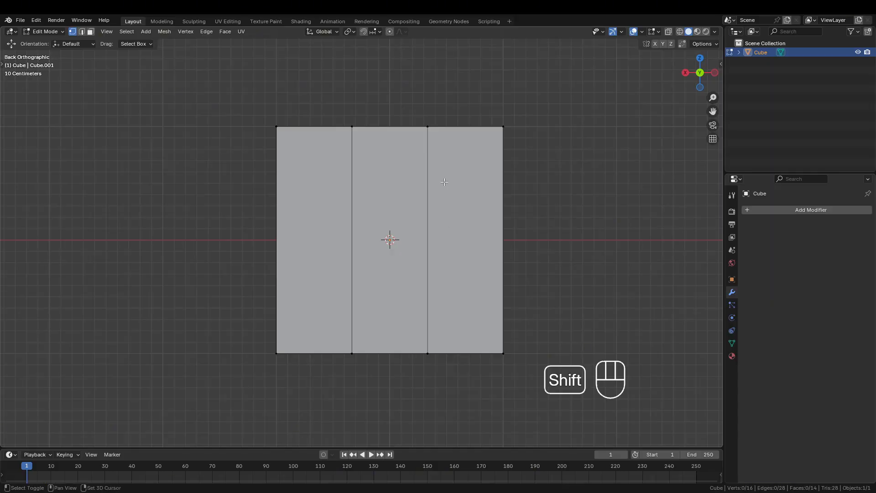
shift+middle_drag(422, 172, 381, 133)
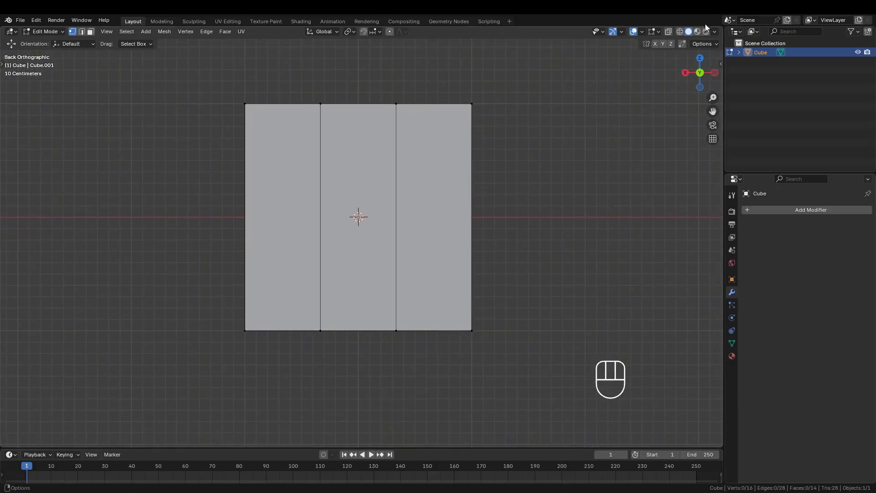
shift+middle_drag(407, 179, 442, 192)
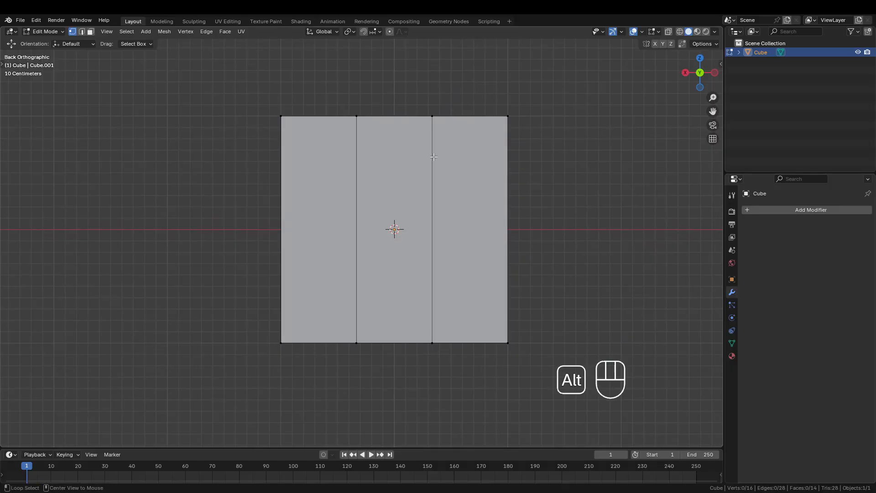
Step: Edge slide the vertical loop on the cube's negative X side toward the other loop by a factor of about 0.28
alt+click(434, 157)
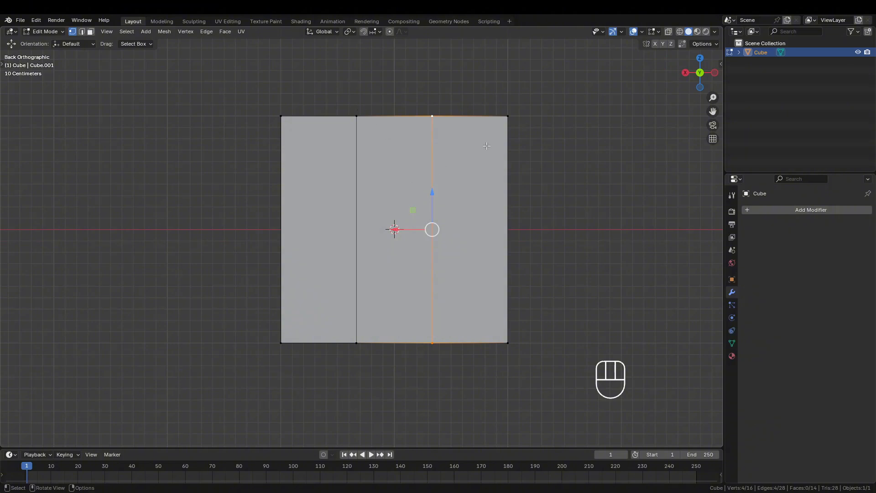
middle_drag(487, 146, 487, 221)
key(ctrl+KP_1)
key(g)
key(g)
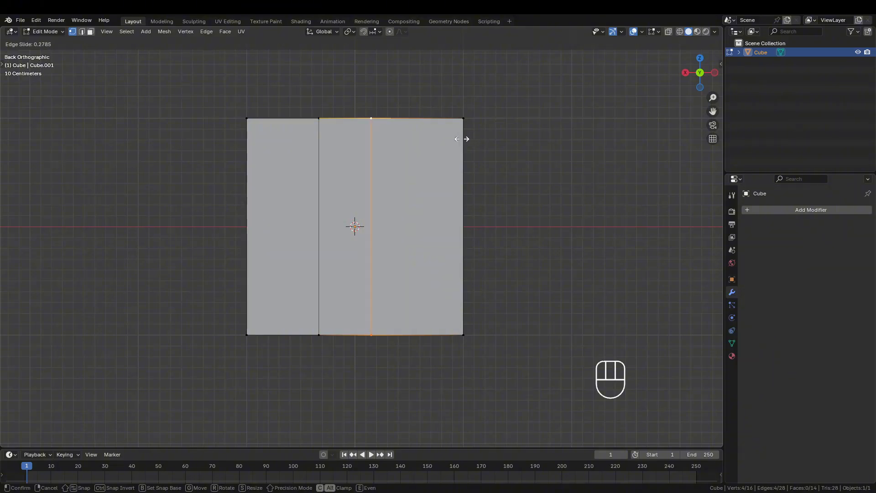
click(462, 139)
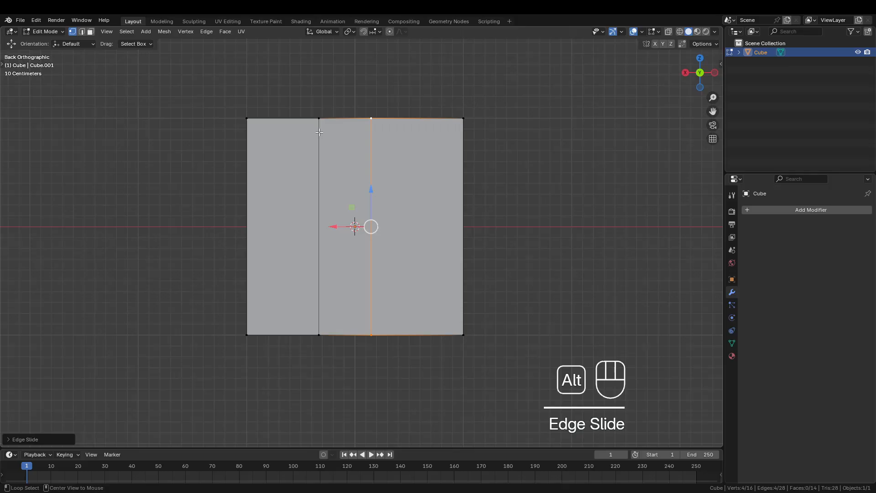
Step: Edge slide the vertical loop on the positive X side toward the cube's centre by a factor of about -0.36, leaving a narrow strip
alt+click(319, 135)
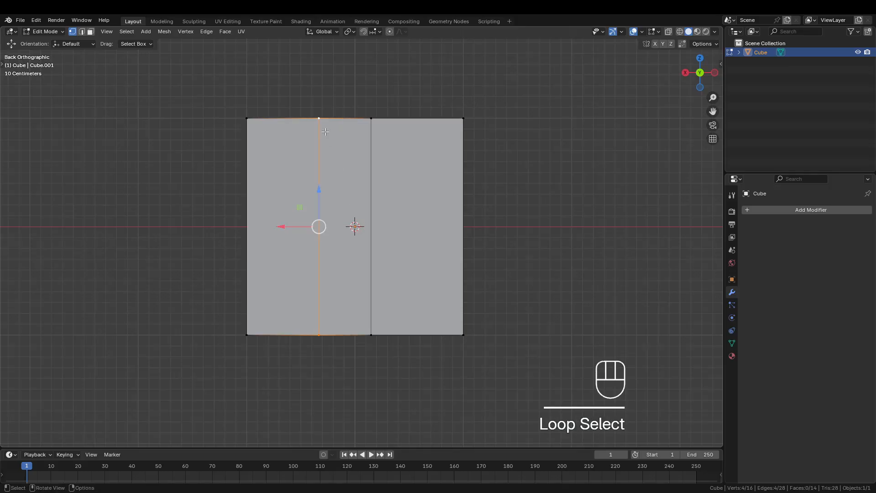
key(g)
key(g)
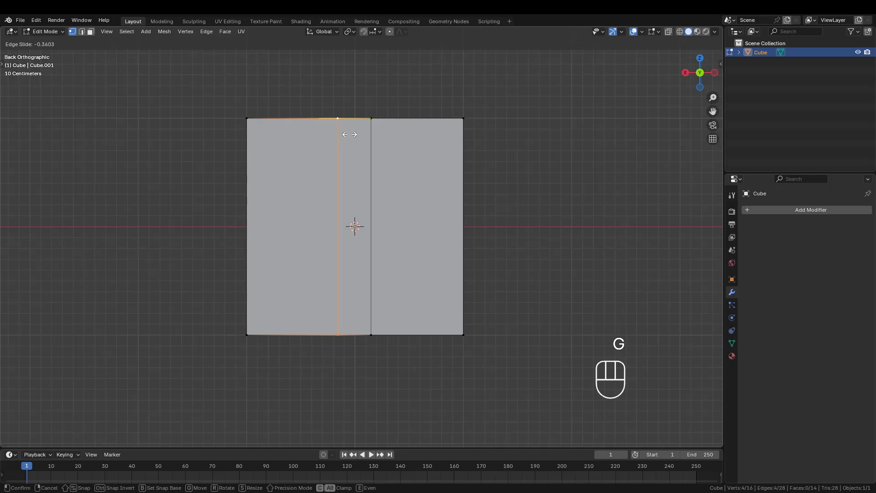
click(350, 134)
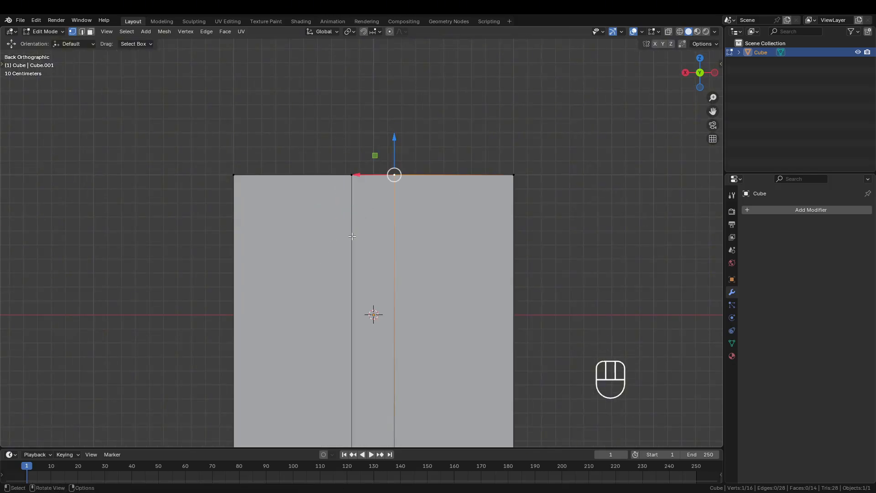
Step: Switch to face selection and select the whole narrow face loop between the two vertical edge loops
middle_drag(352, 236, 399, 134)
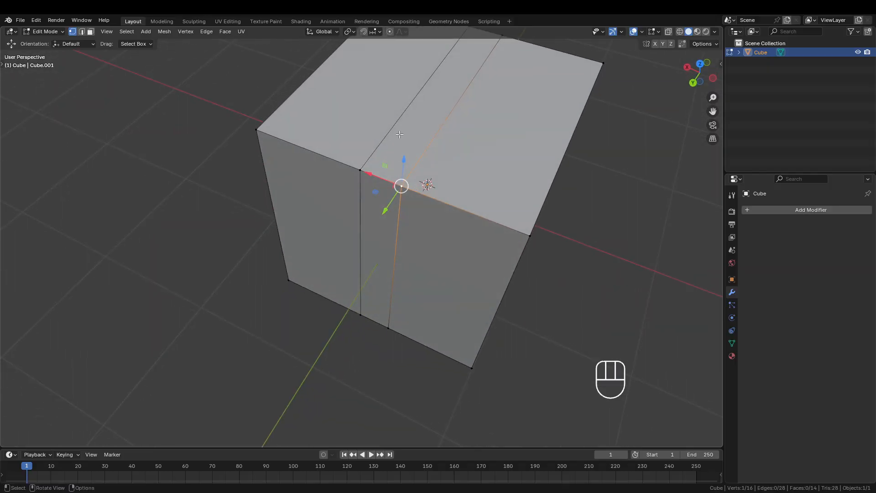
key(3)
middle_drag(420, 202, 418, 174)
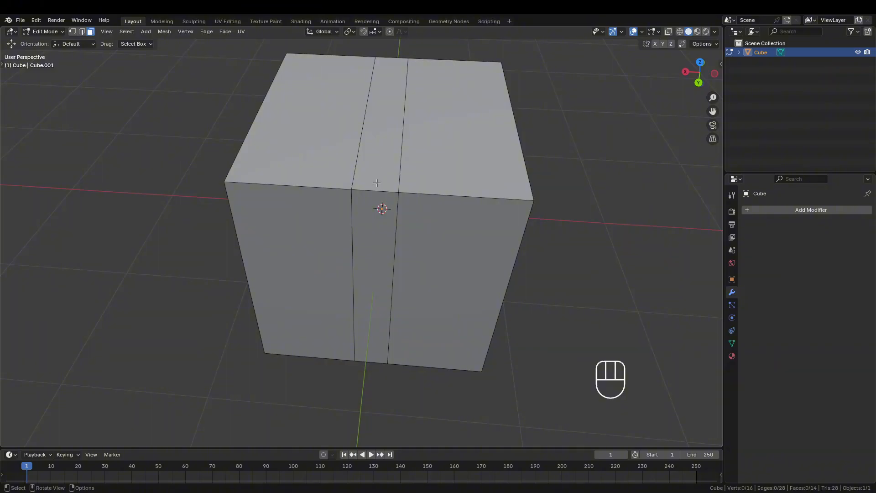
key(2)
key(1)
key(3)
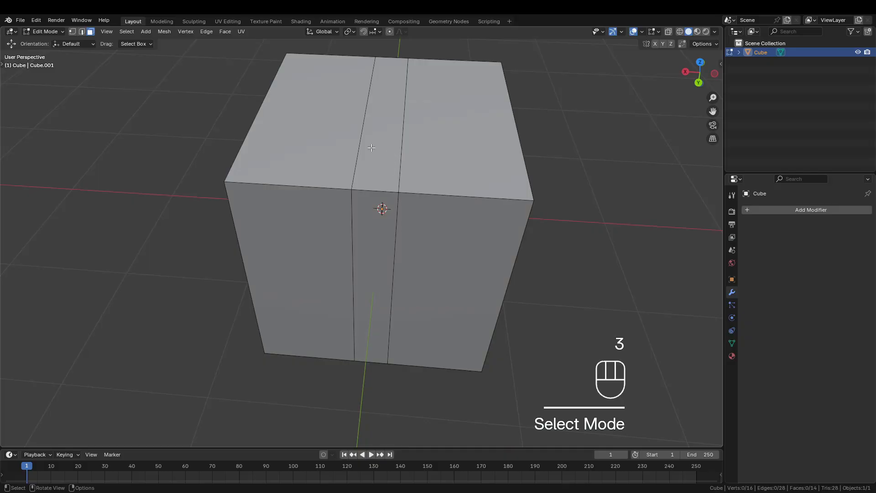
middle_drag(372, 147, 390, 127)
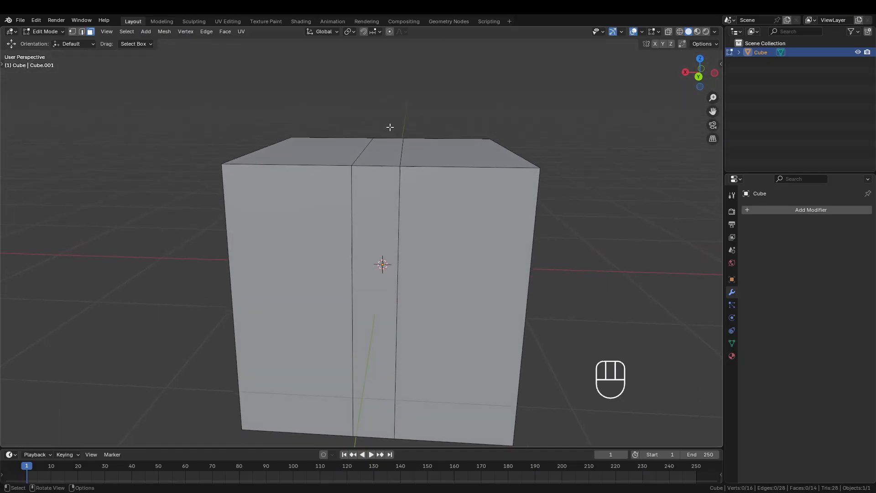
alt+click(387, 157)
middle_drag(395, 180, 398, 288)
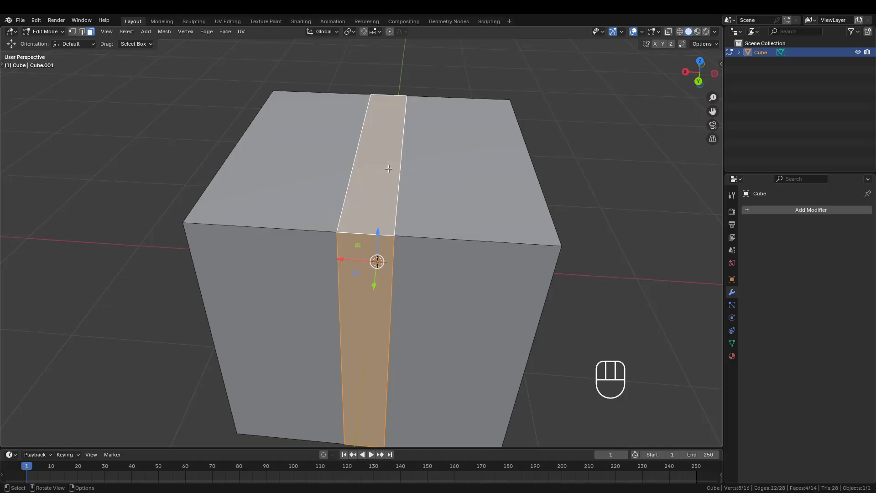
click(72, 32)
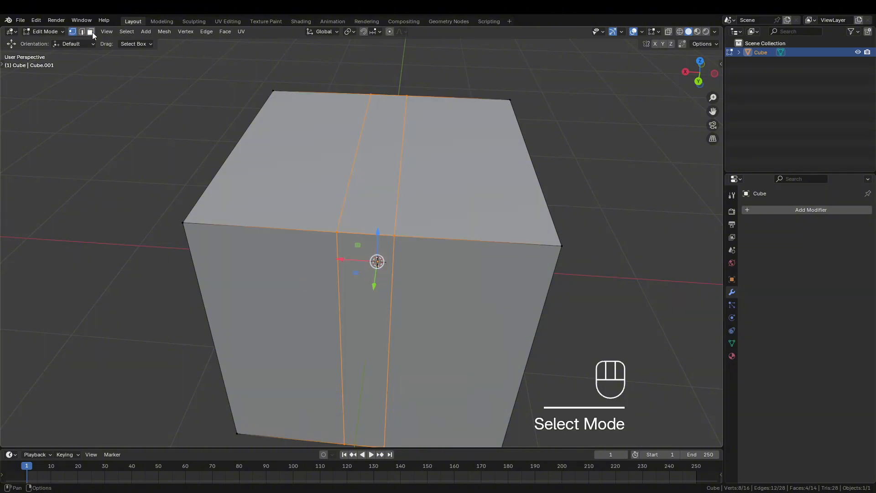
click(91, 32)
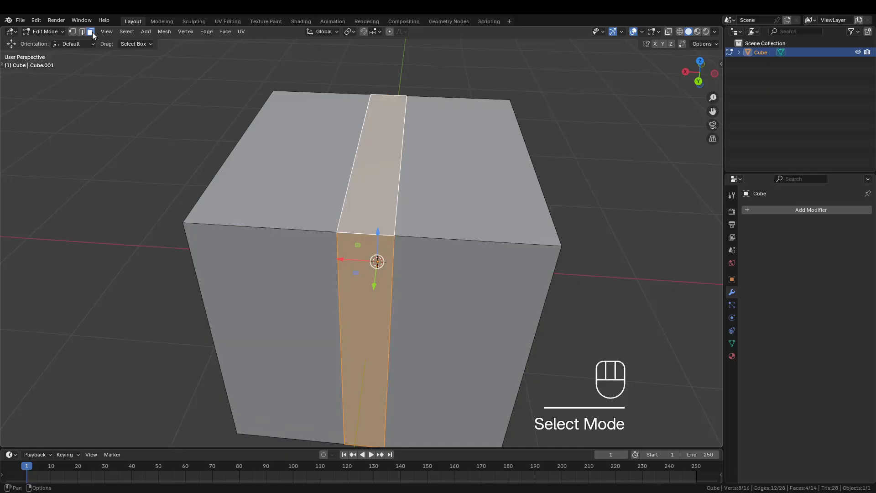
Step: Check in wireframe how the selected face strip wraps the cube, return to solid shading, and duplicate the strip in place
middle_drag(453, 247, 427, 336)
key(shift+z)
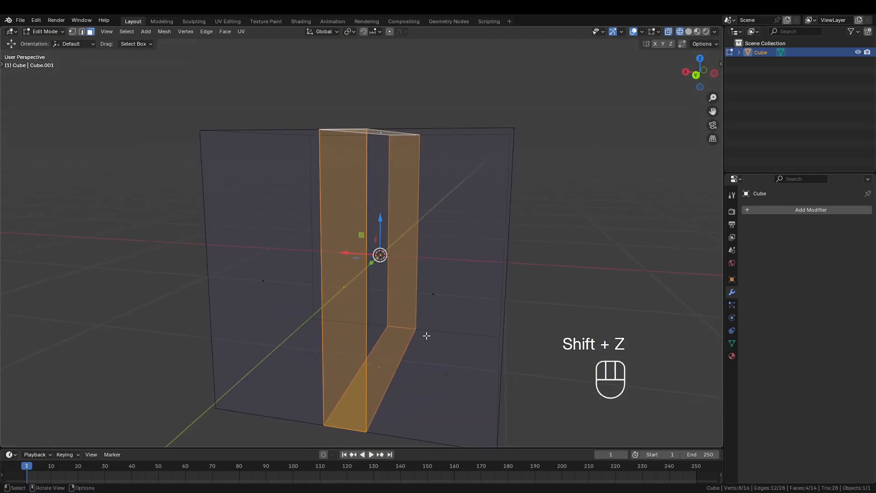
key(shift+z)
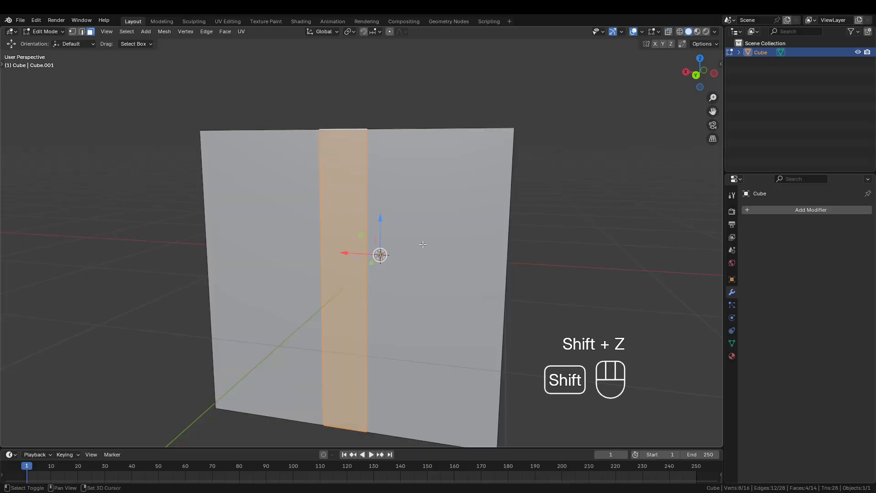
mouse_move(346, 401)
middle_down()
mouse_move(433, 176)
mouse_move(431, 289)
middle_up()
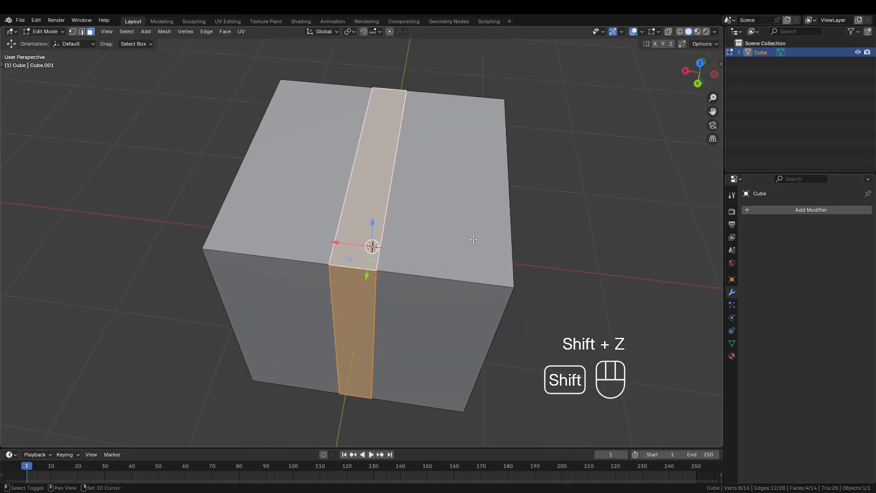
key(shift+d)
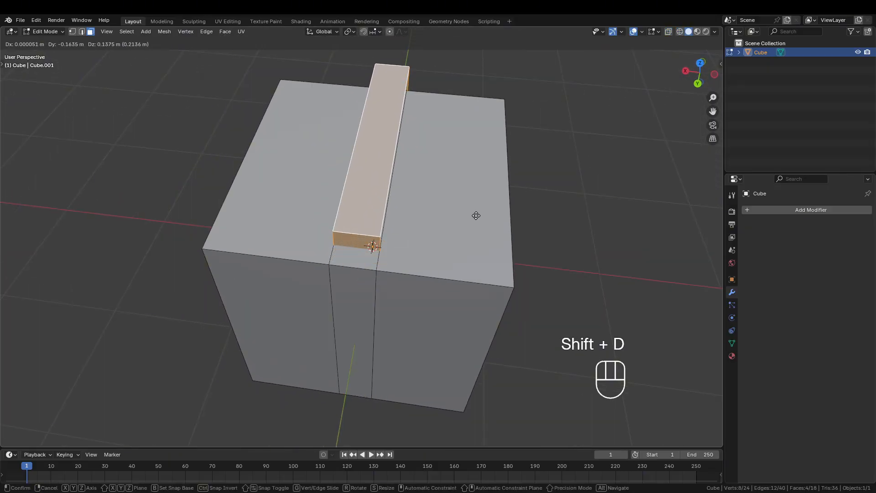
key(Escape)
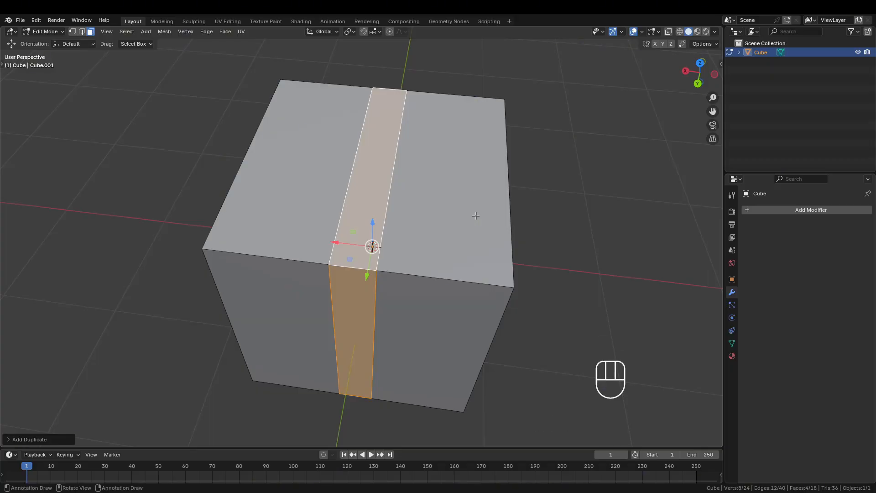
key(r)
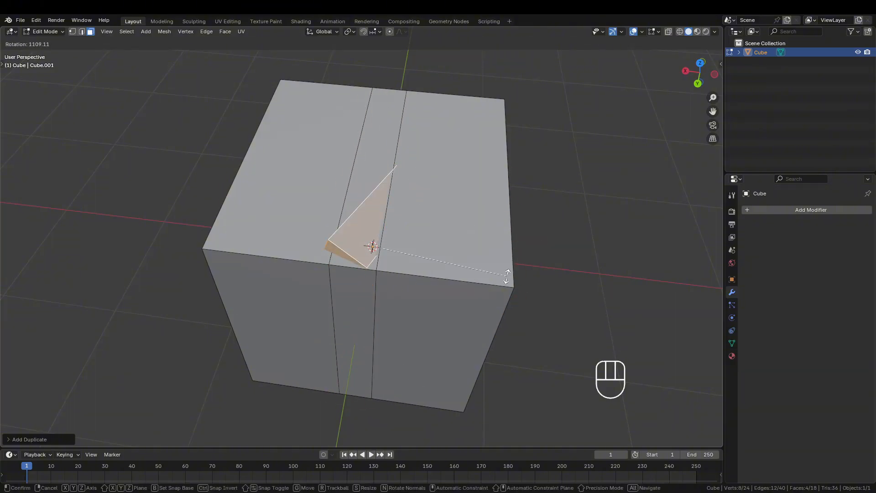
key(Escape)
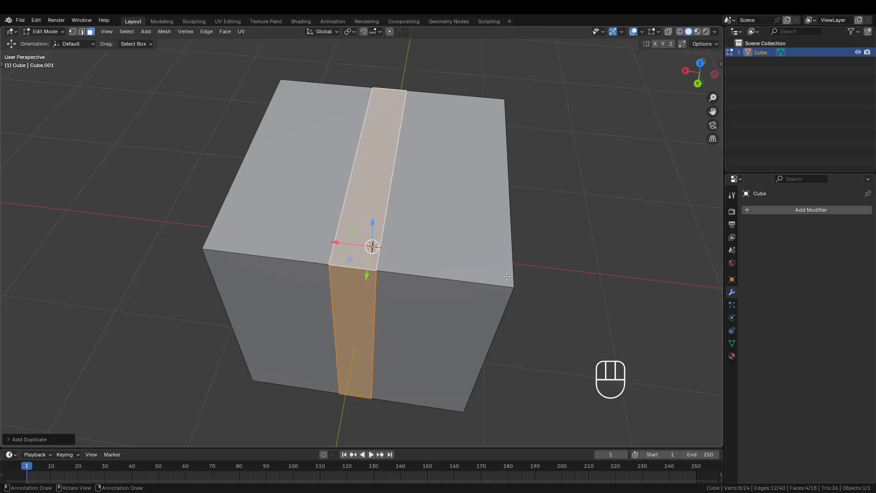
key(r)
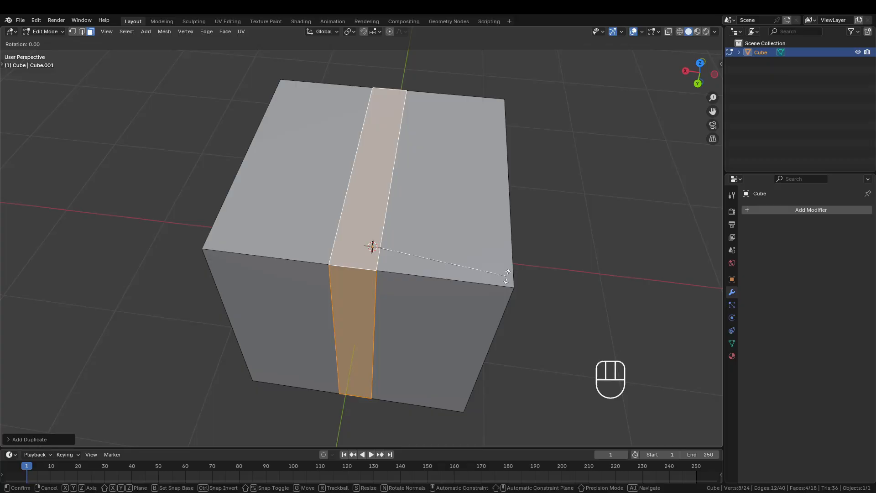
key(z)
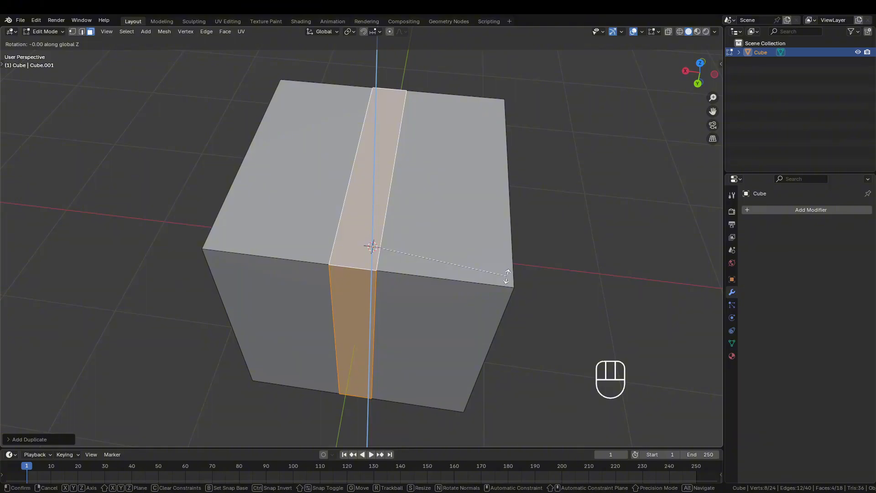
key(Escape)
Step: Rotate the duplicated face strip 90° about the global Z axis and display the crossing strips in wireframe
middle_drag(497, 286, 505, 244)
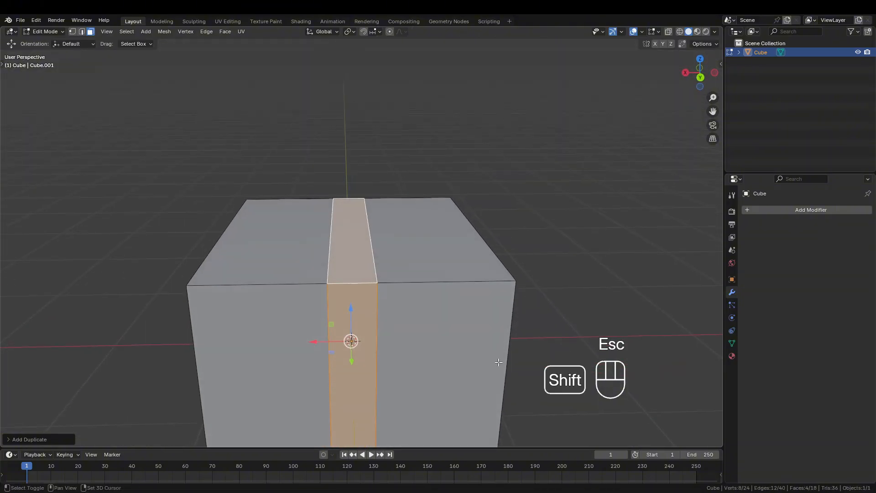
shift+middle_drag(499, 362, 434, 333)
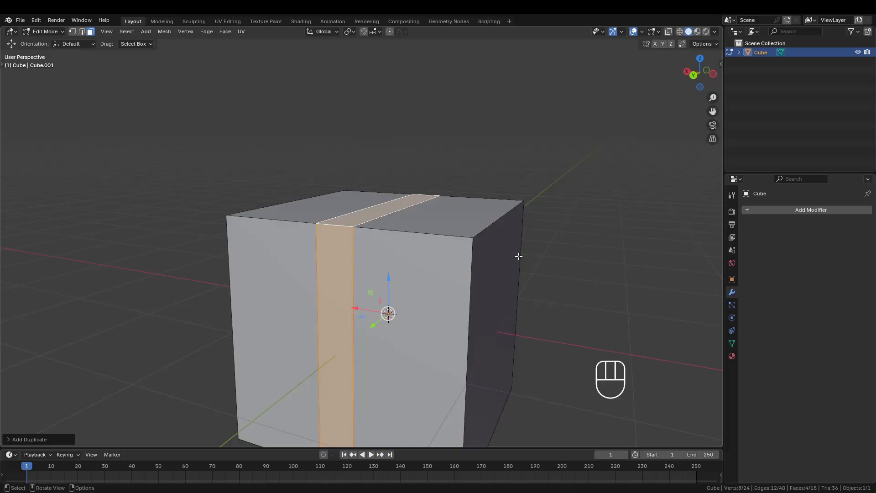
key(r)
key(z)
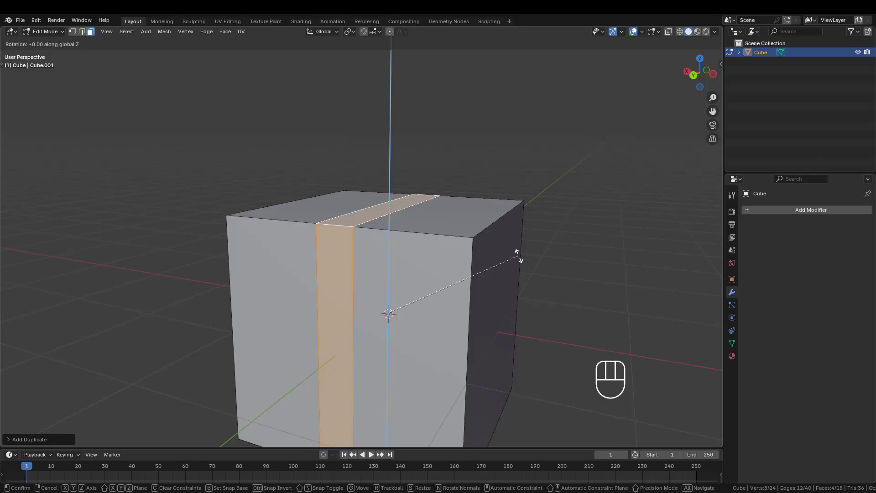
key(KP_9)
key(KP_0)
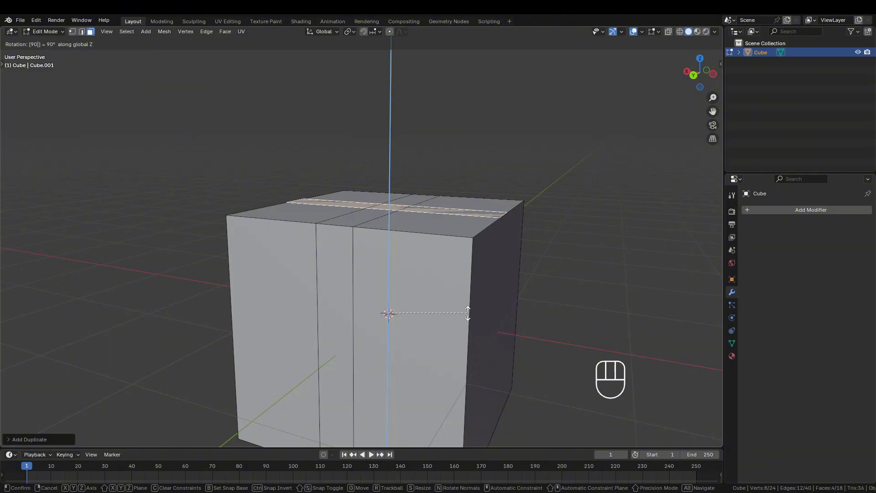
key(Return)
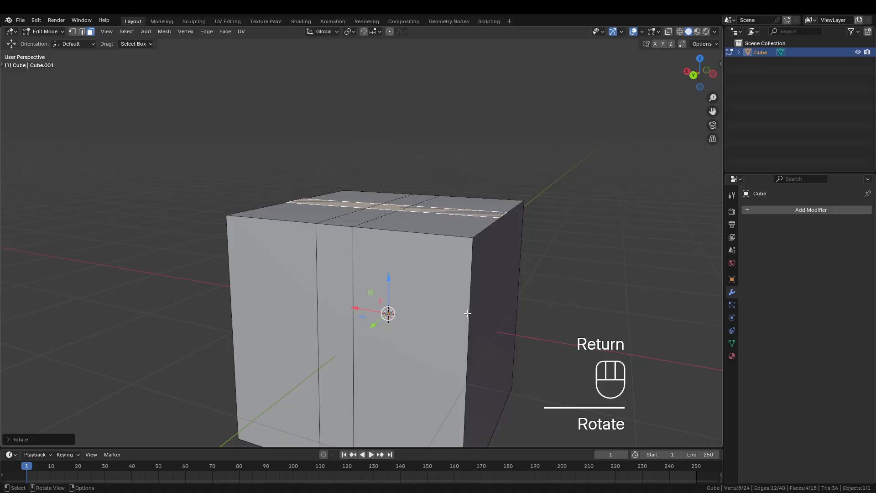
mouse_move(455, 260)
middle_down()
mouse_move(506, 290)
mouse_move(546, 268)
middle_up()
key(shift+z)
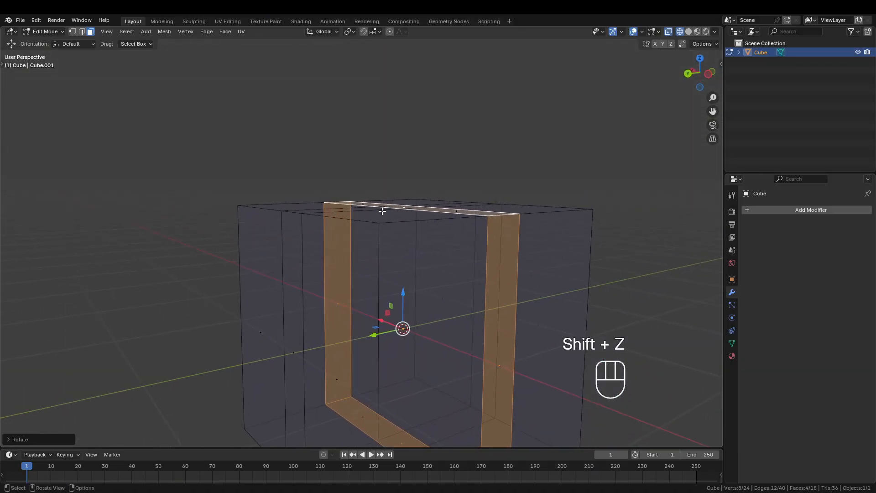
Step: Inspect the crossing strips around the cube in wireframe and return to solid shading
shift+middle_drag(544, 383, 503, 275)
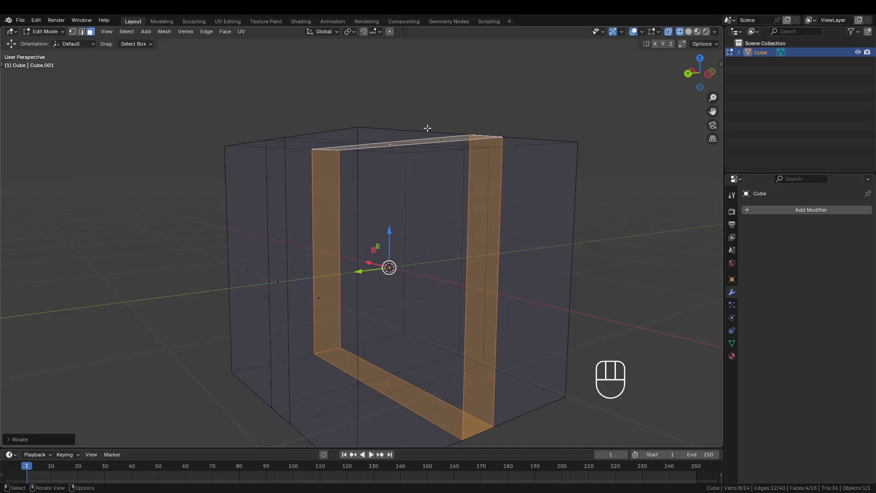
mouse_move(425, 376)
middle_down()
mouse_move(440, 285)
mouse_move(401, 199)
middle_up()
key(shift+z)
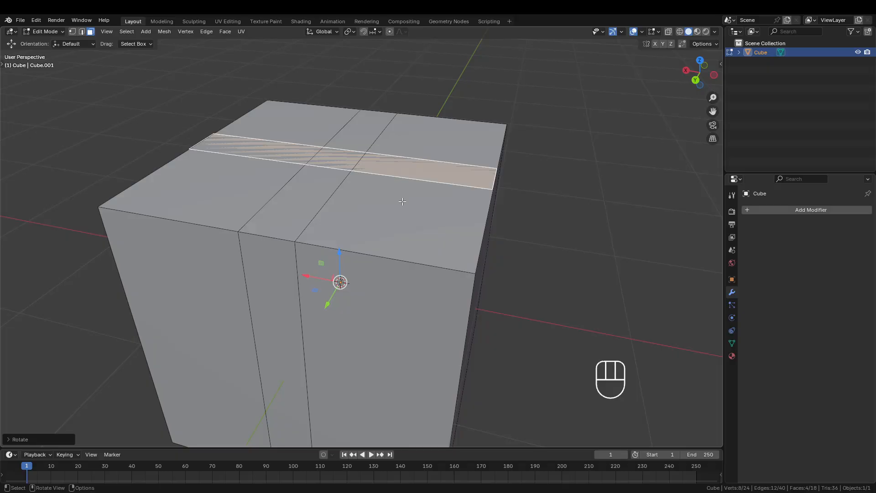
Step: Select individual faces on the cube's top and sides to check how the crossing strips divide the mesh
click(402, 202)
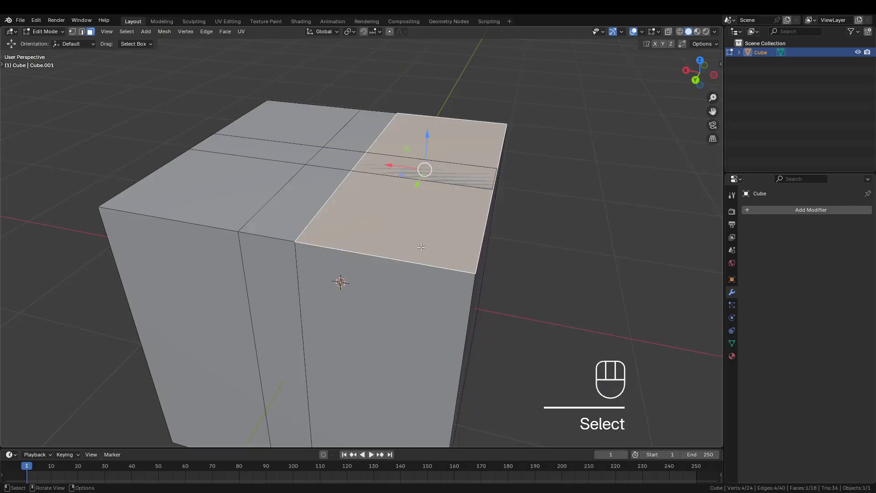
click(422, 251)
middle_drag(214, 280, 212, 228)
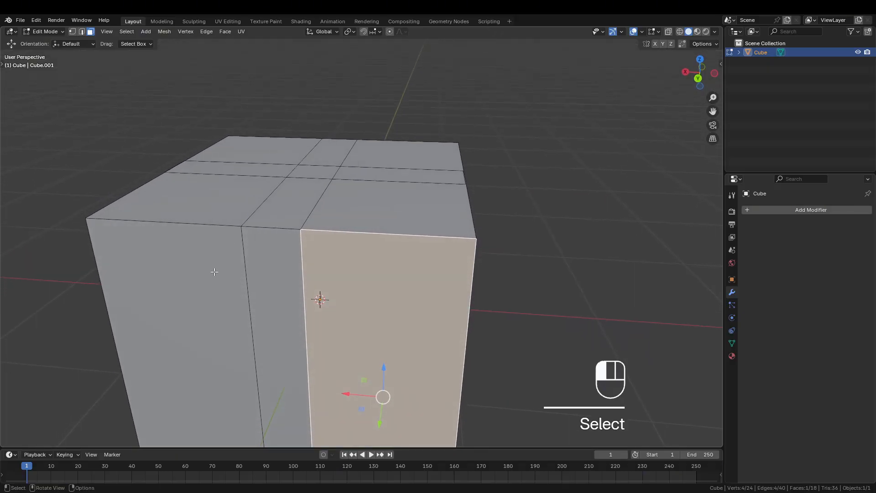
click(212, 228)
click(379, 205)
click(381, 275)
click(429, 221)
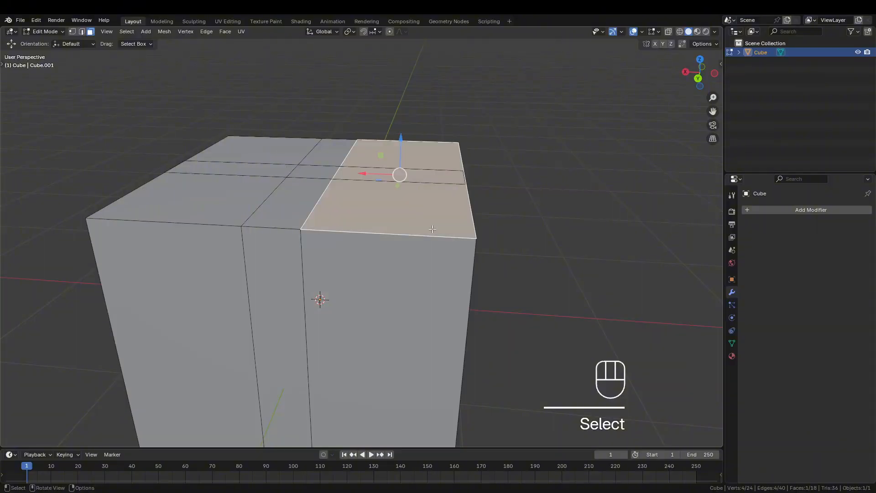
middle_drag(475, 302, 403, 288)
click(503, 276)
click(459, 285)
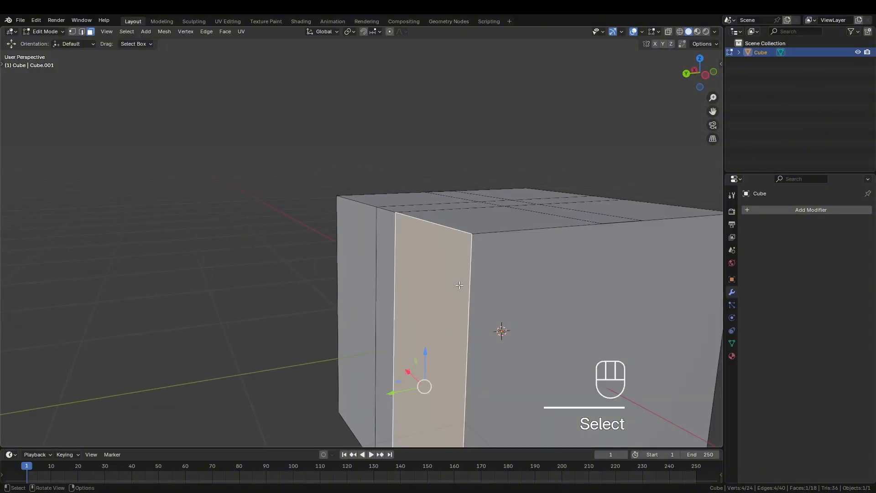
shift+middle_drag(459, 269, 439, 270)
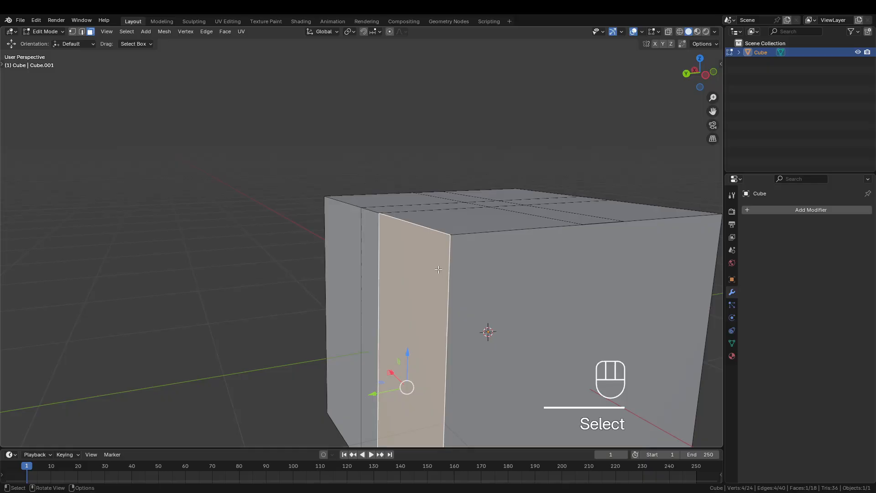
middle_drag(577, 248, 537, 279)
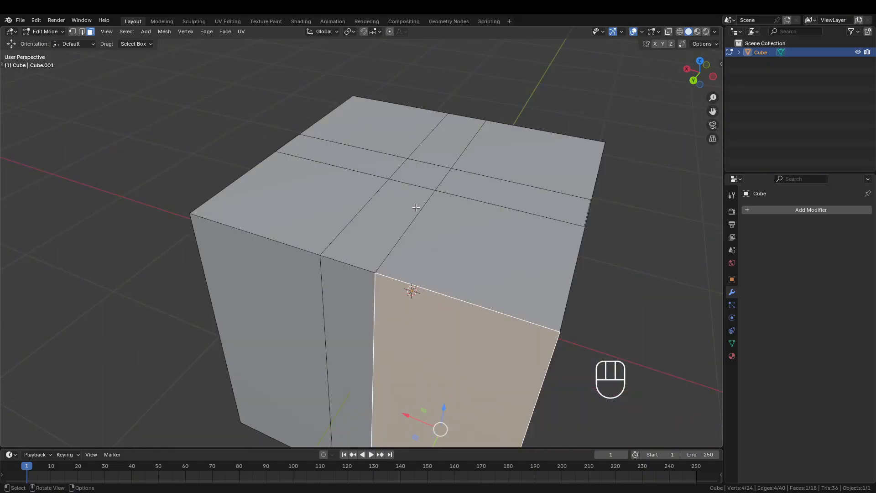
Step: Try to loop-select the ribbon strip's faces across the cube's top in face selection
alt+click(421, 172)
key(alt+a)
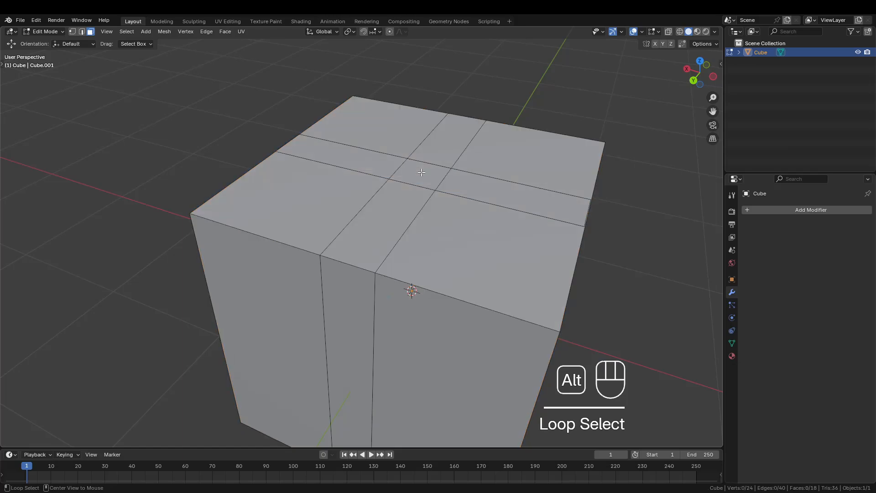
alt+click(467, 181)
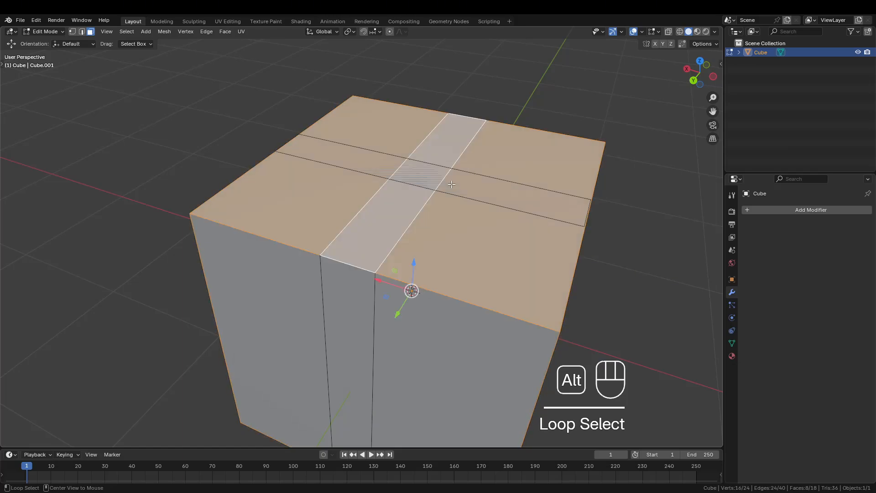
shift+middle_drag(454, 198, 370, 180)
click(342, 313)
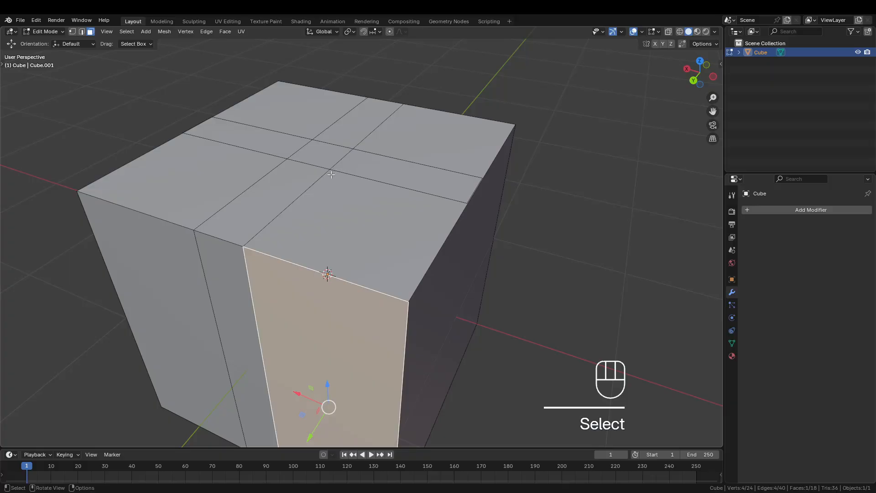
Step: Switch to vertex selection, loop-select the first strip's edge loop on the negative X side, and check it in wireframe
key(1)
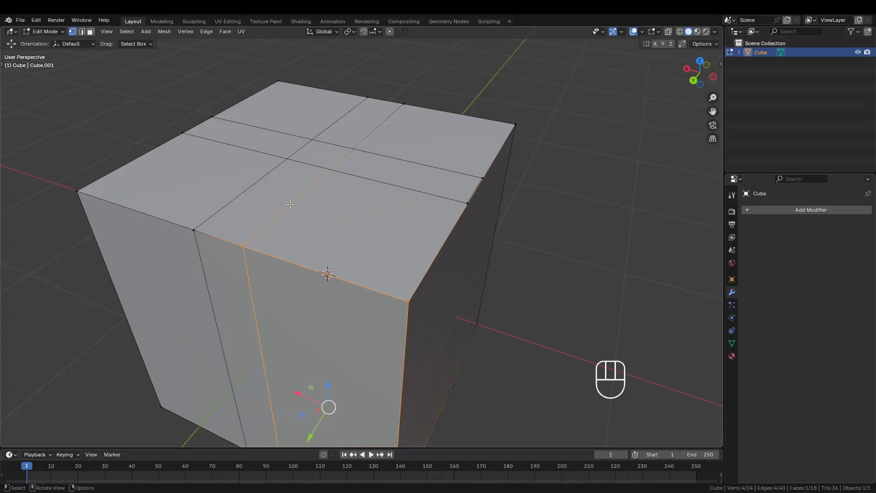
click(72, 32)
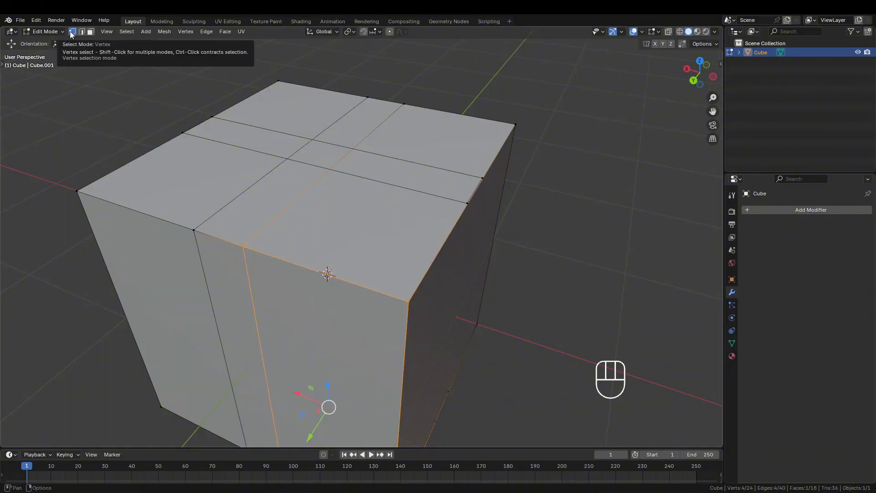
key(1)
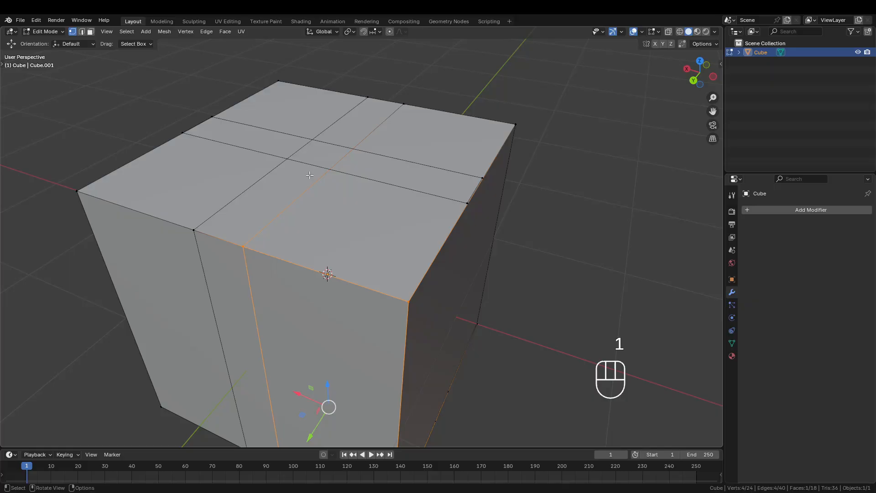
alt+click(332, 212)
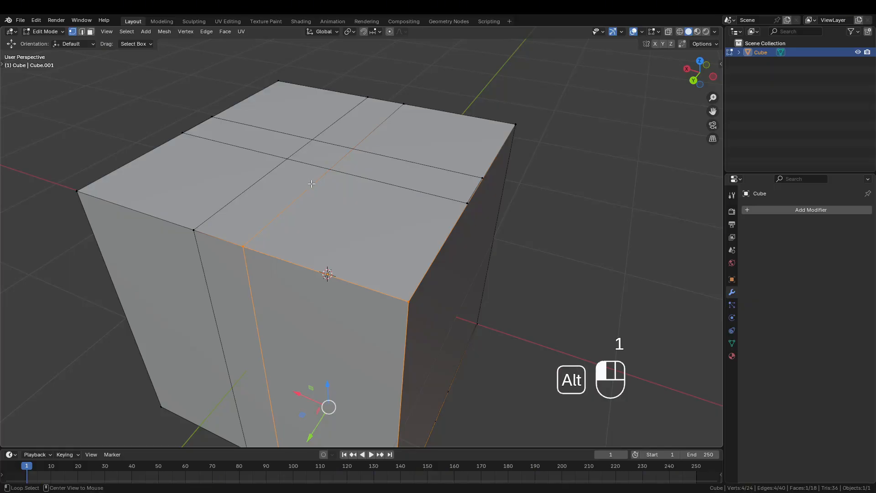
key(shift+z)
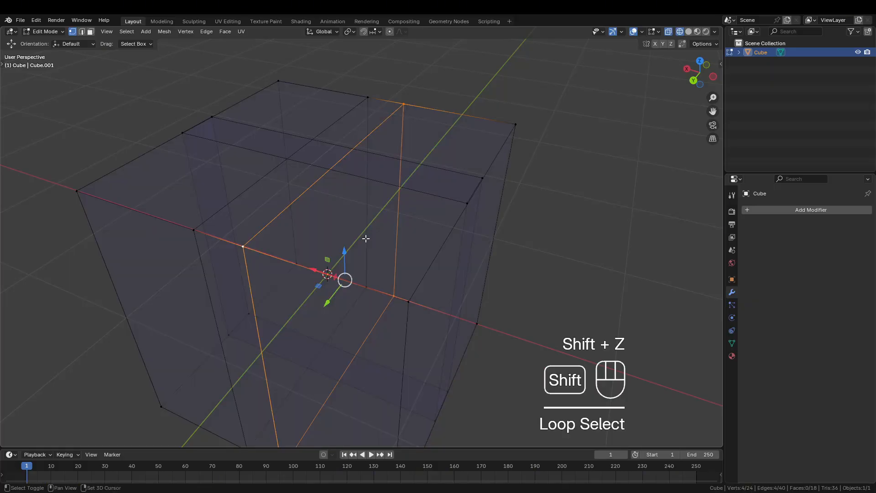
shift+middle_drag(332, 212, 484, 141)
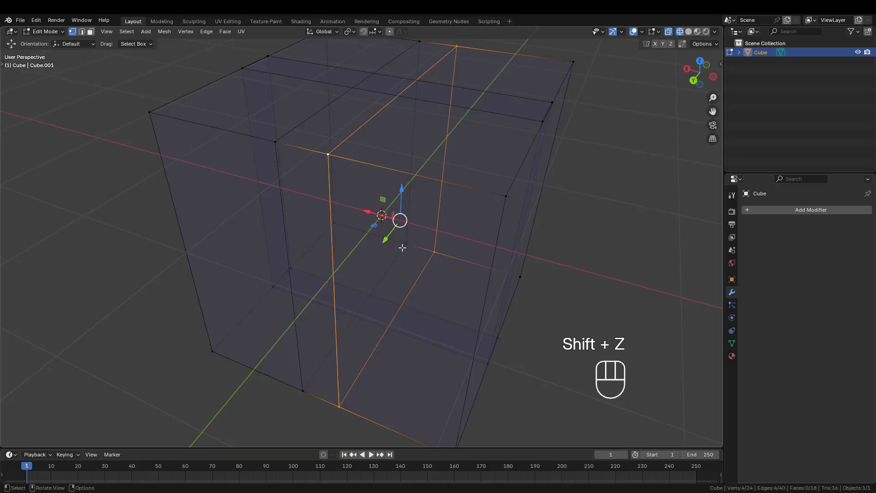
key(shift+z)
shift+middle_drag(431, 144, 452, 188)
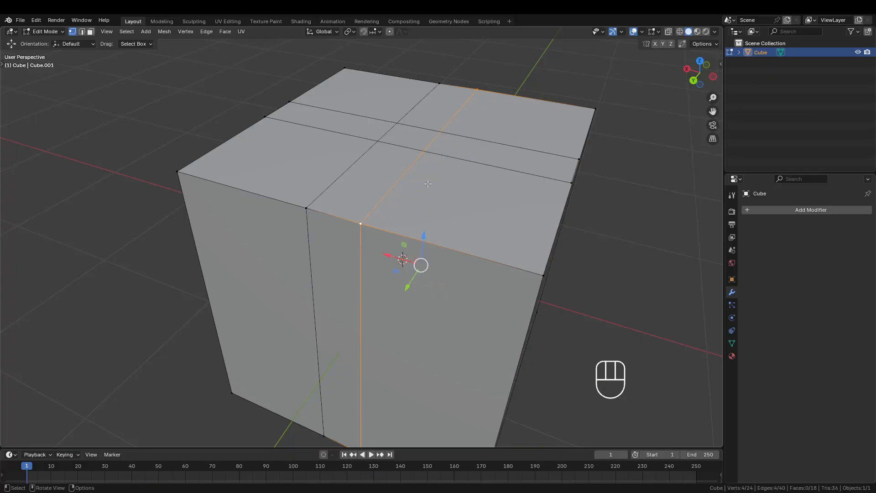
Step: Try loop-selecting only the strip's positive X edge loop, undo that selection, and recheck the first loop in wireframe
alt+click(353, 166)
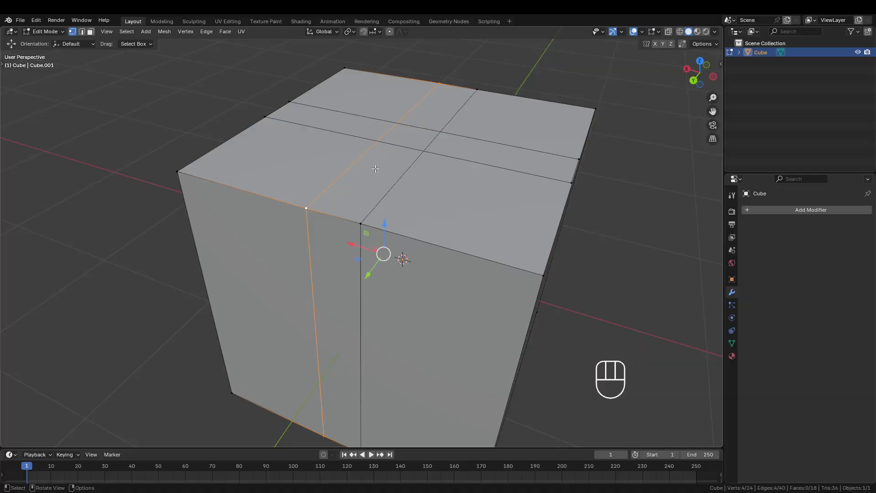
key(ctrl+z)
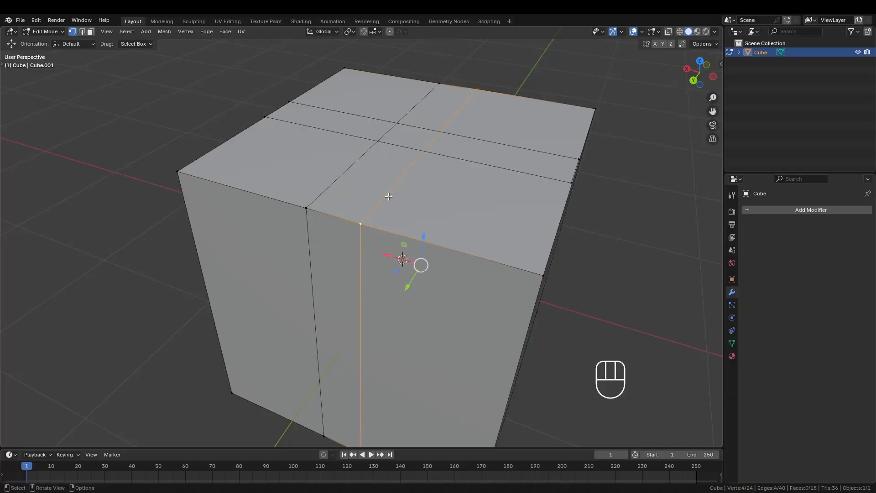
key(shift+z)
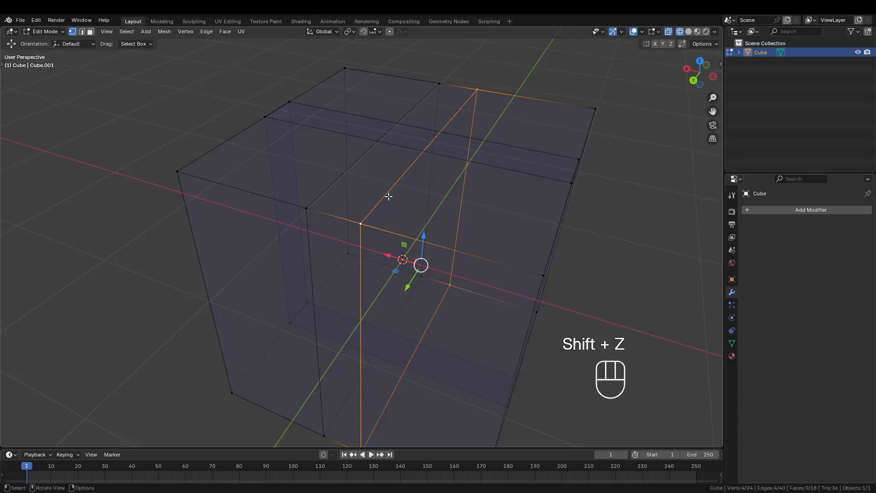
key(shift+z)
shift+middle_drag(356, 249, 372, 272)
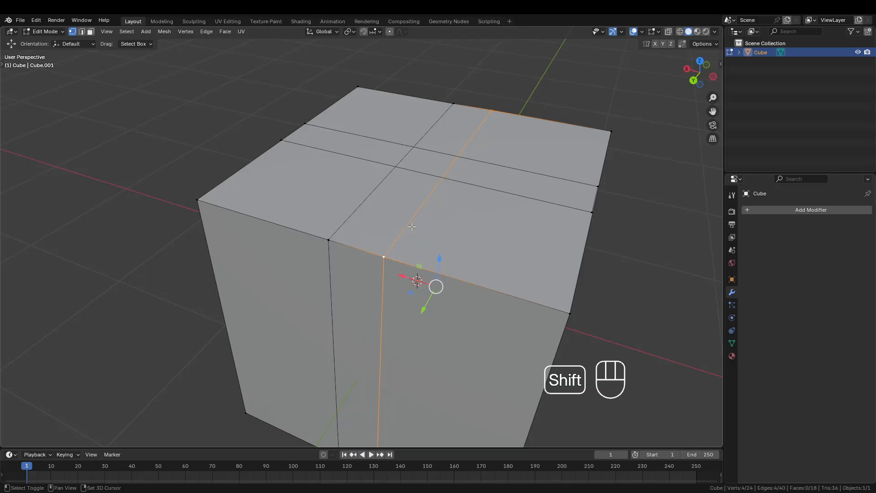
Step: Add the vertices where the strips meet the cube's top edges to the selection one at a time
shift+click(328, 240)
shift+click(281, 141)
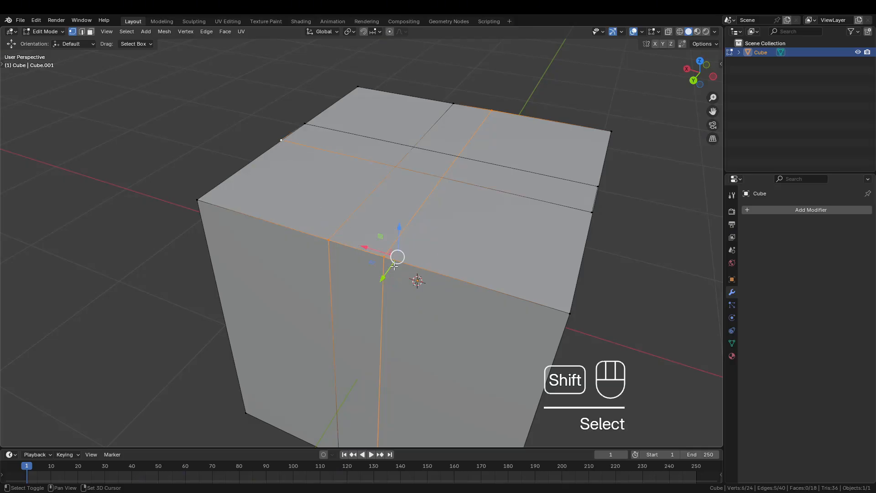
shift+click(304, 123)
shift+click(452, 106)
shift+click(584, 208)
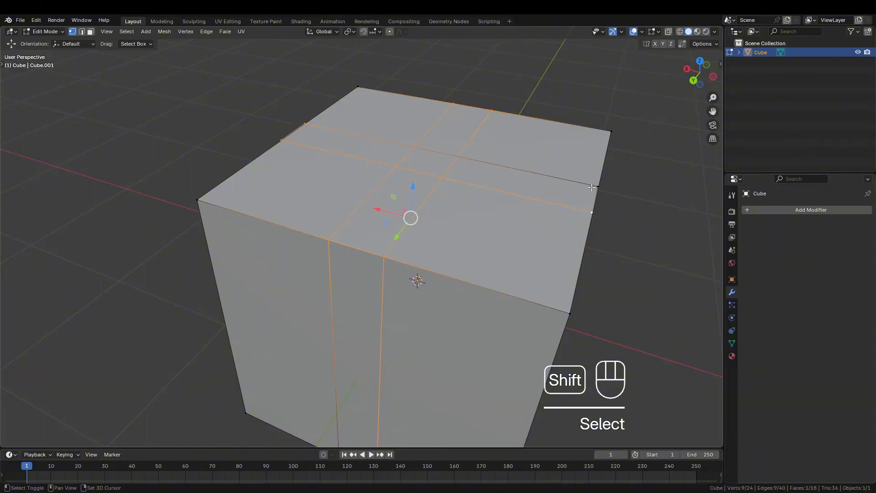
shift+click(591, 187)
shift+click(608, 139)
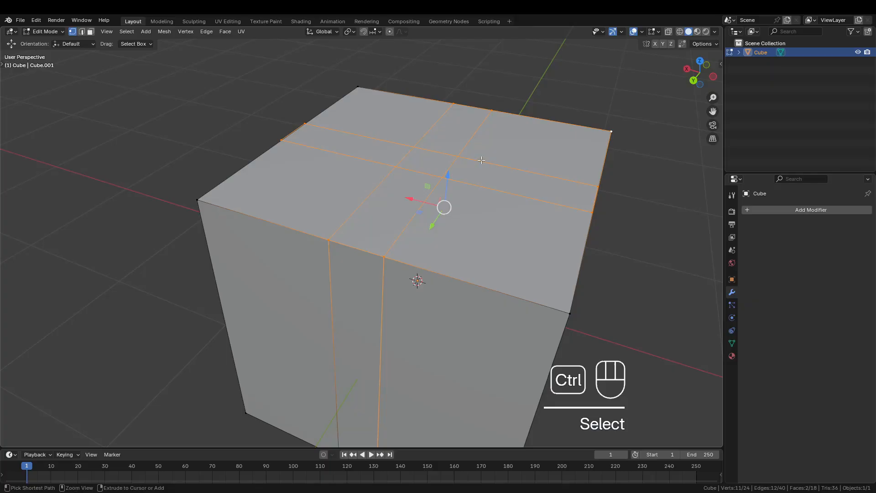
Step: Undo the individually added vertices, going back to the single selected edge loop
key(ctrl+z)
key(ctrl+z)
key(ctrl+z)
key(ctrl+z)
key(ctrl+z)
key(ctrl+z)
key(ctrl+z)
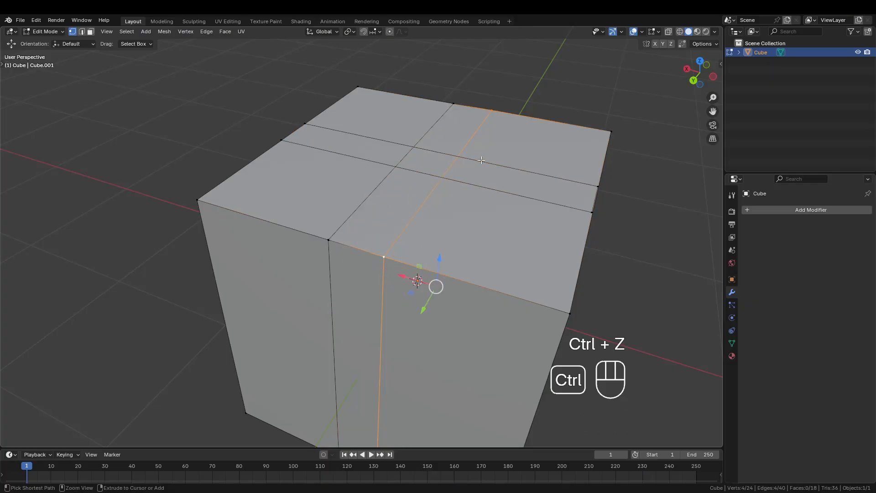
Step: Add the other three edge loops of the crossing strips to the selection and check them all in wireframe
alt+shift+click(378, 181)
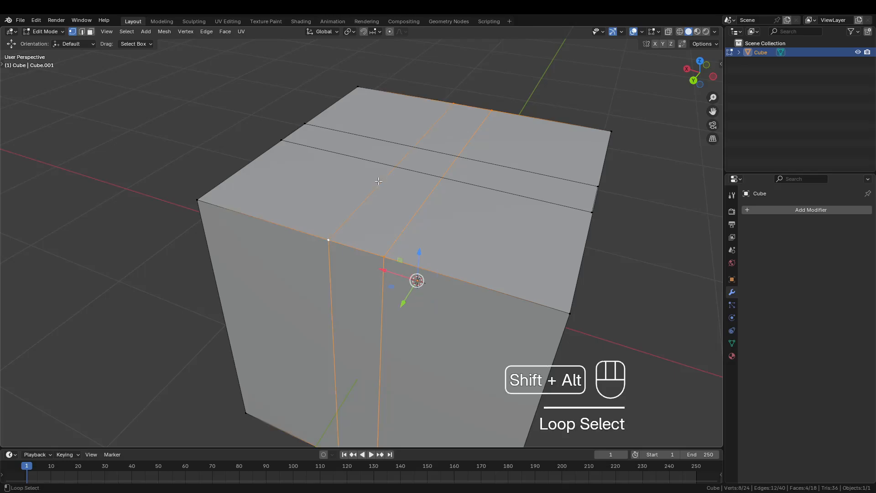
alt+shift+click(420, 174)
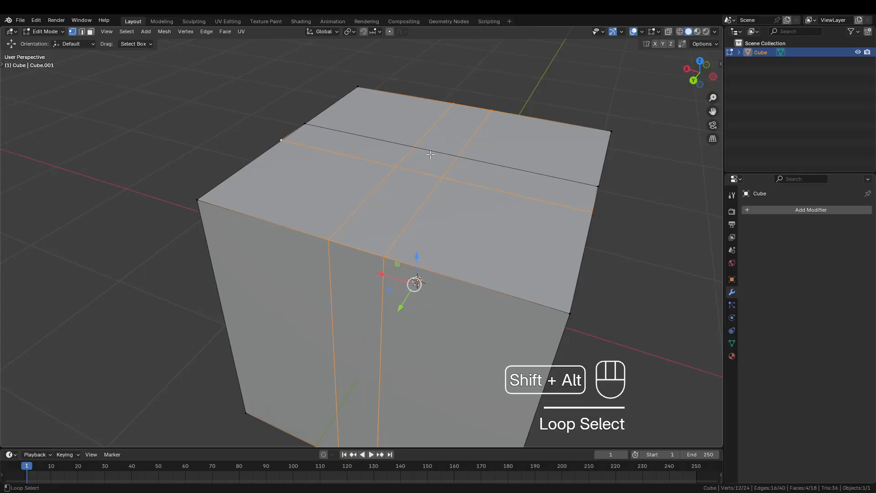
alt+shift+click(432, 152)
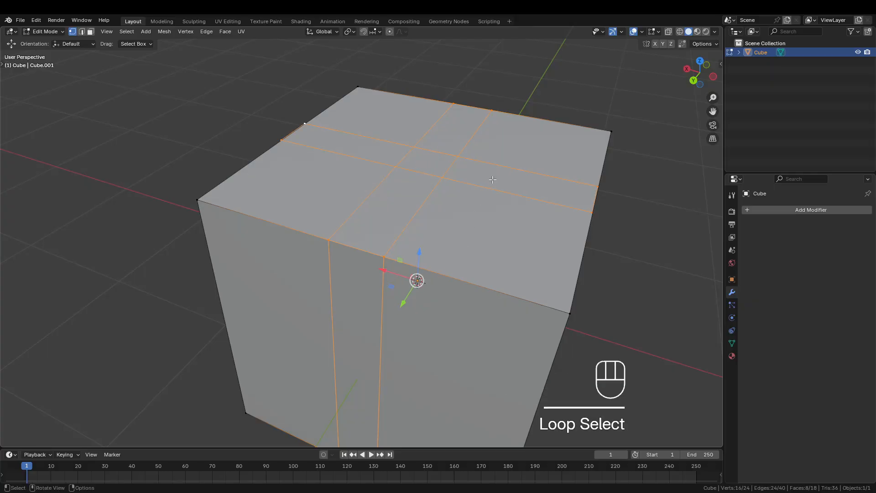
middle_drag(489, 180, 459, 195)
key(shift+z)
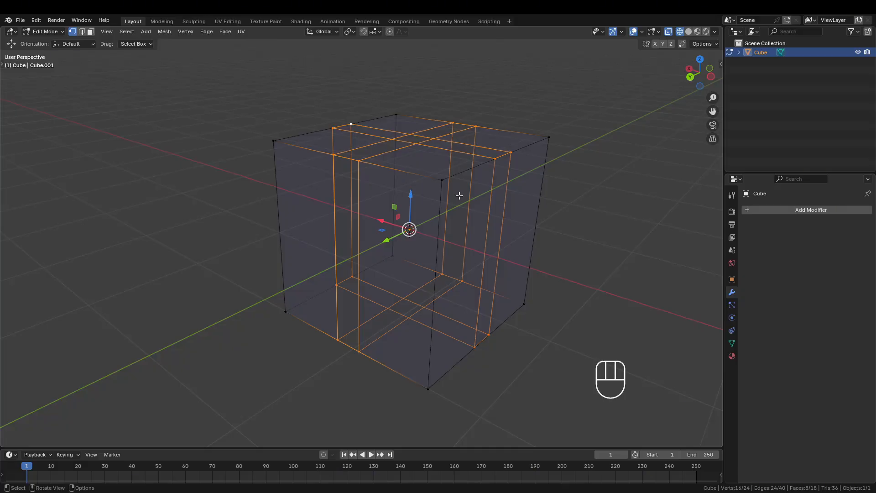
key(shift+z)
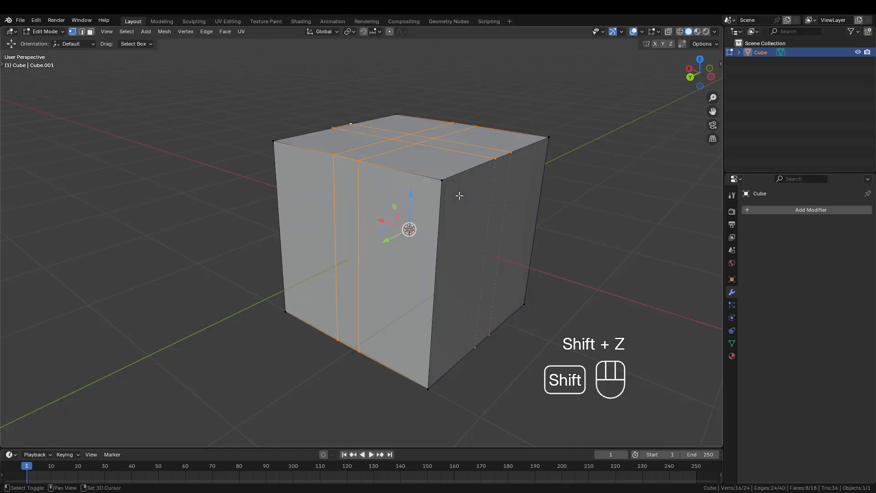
Step: Separate the selected crossing strips into their own object by selection, and select the original Cube object
key(p)
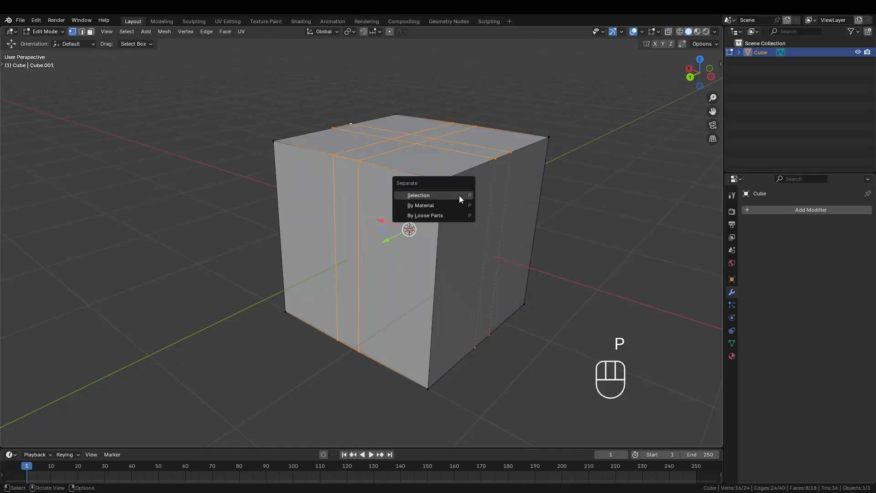
click(419, 195)
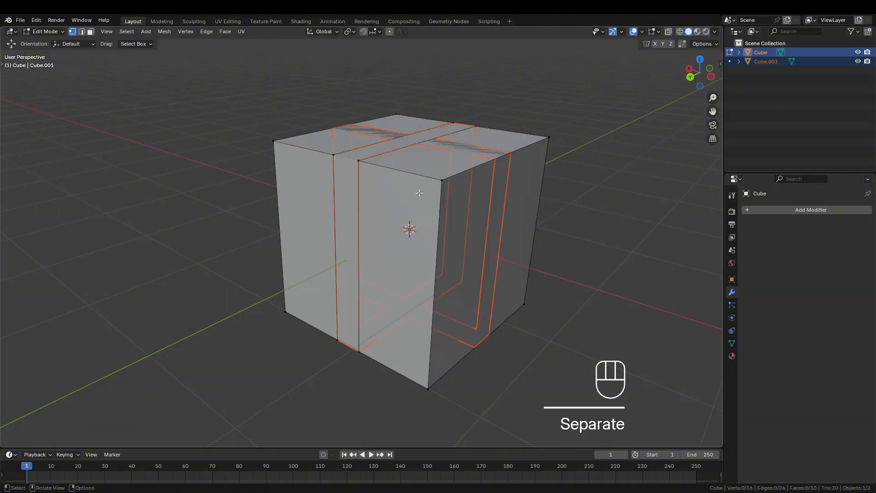
click(769, 61)
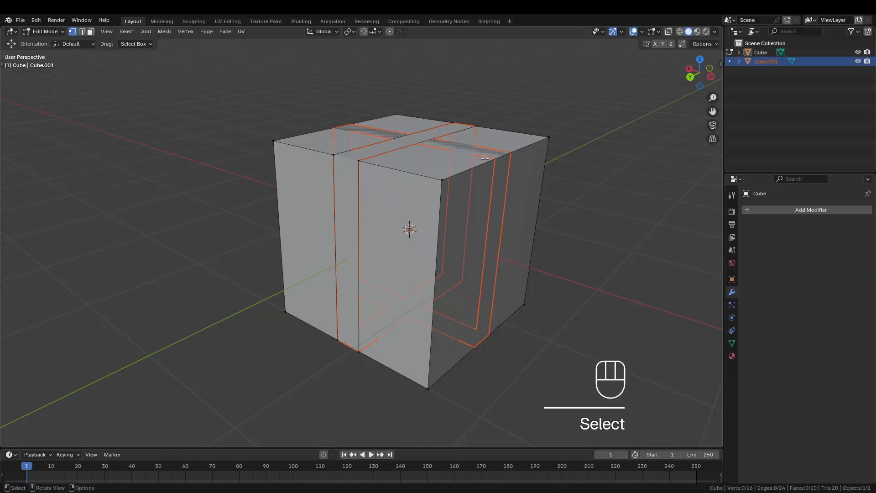
click(761, 53)
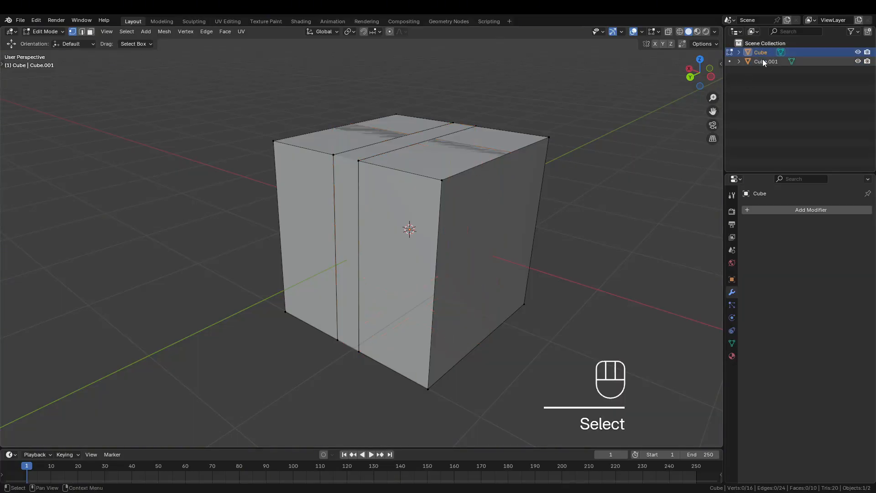
Step: Switch to Object Mode and move the separated ribbon strips (Cube.001) away from the cube
click(764, 62)
key(g)
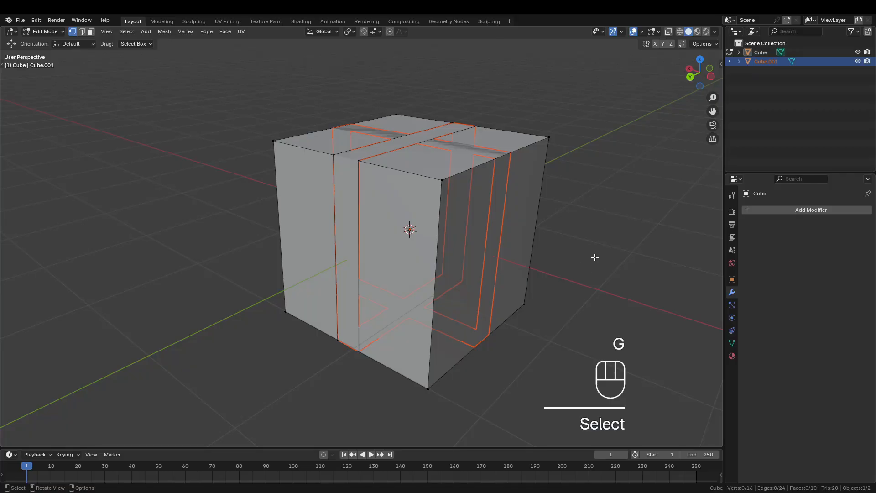
click(48, 33)
click(47, 40)
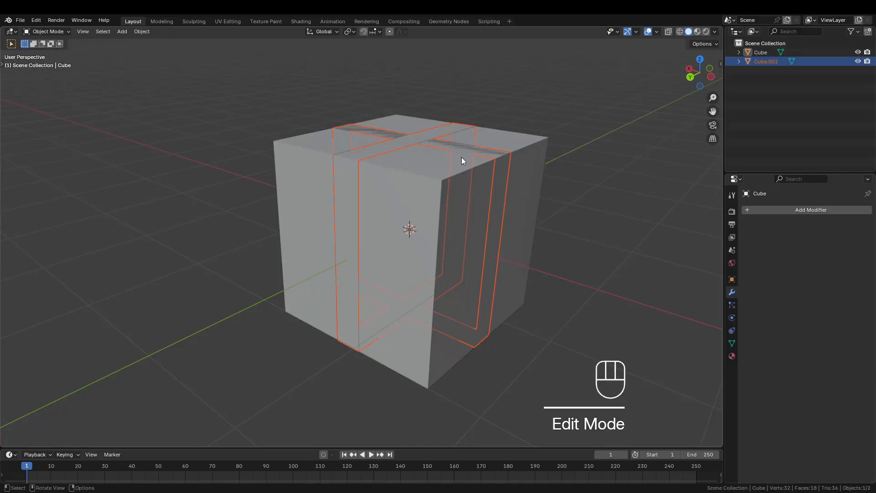
click(499, 170)
click(429, 161)
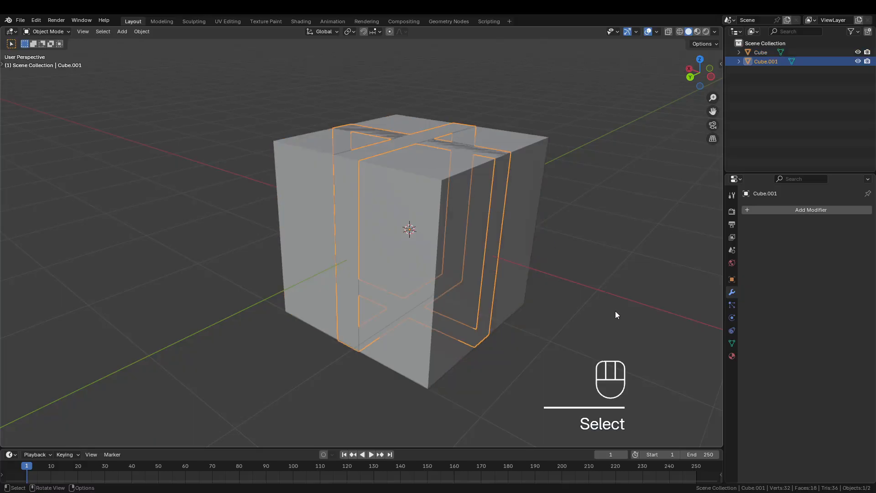
key(g)
click(290, 269)
Step: Examine the vertices bordering the gap between the two cube halves in solid and wireframe shading
shift+middle_drag(291, 270, 453, 222)
click(478, 284)
key(Tab)
click(456, 264)
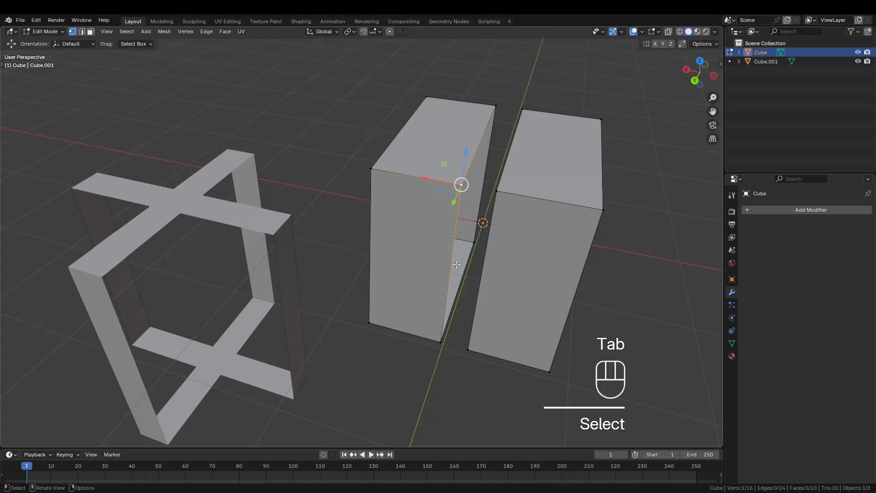
click(443, 341)
click(521, 111)
click(469, 348)
click(475, 244)
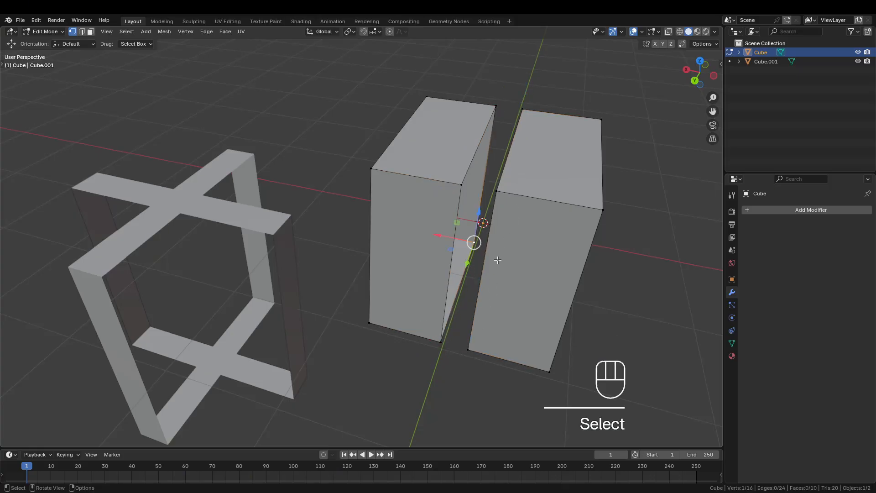
key(shift+z)
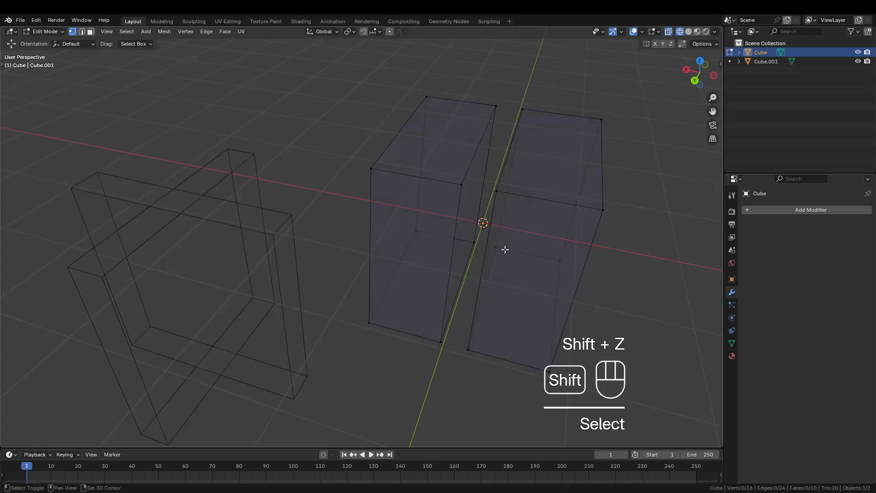
key(shift+z)
middle_drag(505, 249, 445, 144)
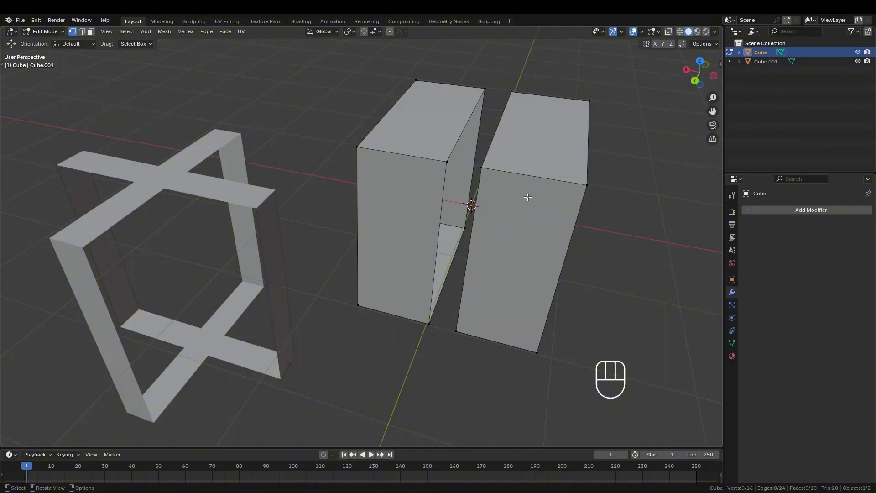
key(Tab)
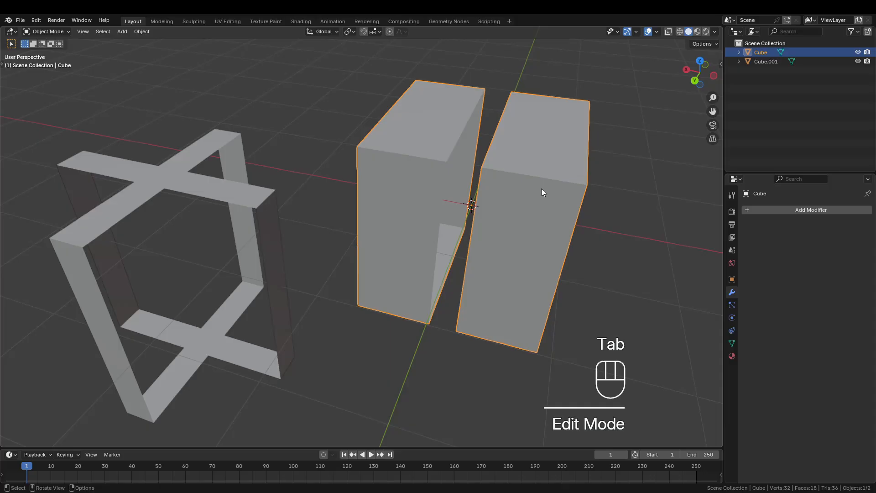
click(417, 241)
key(Tab)
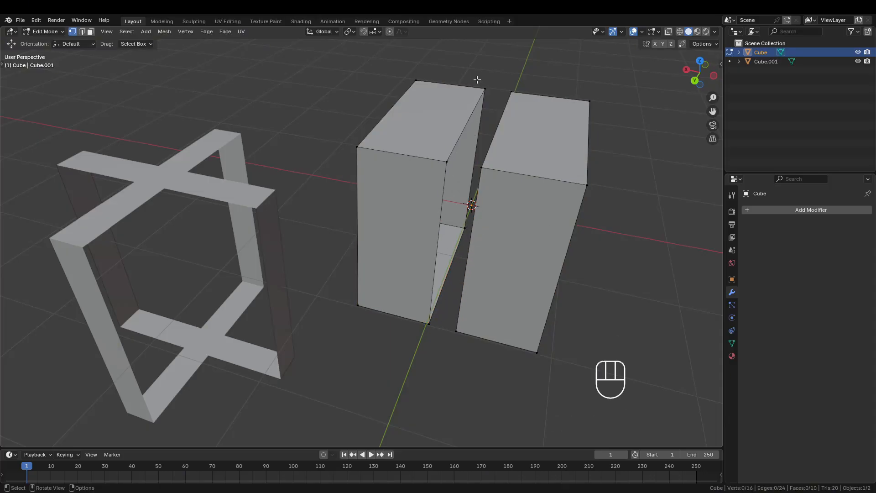
key(Tab)
Step: Move the ribbon strips back over the two cube halves to compare them
click(114, 224)
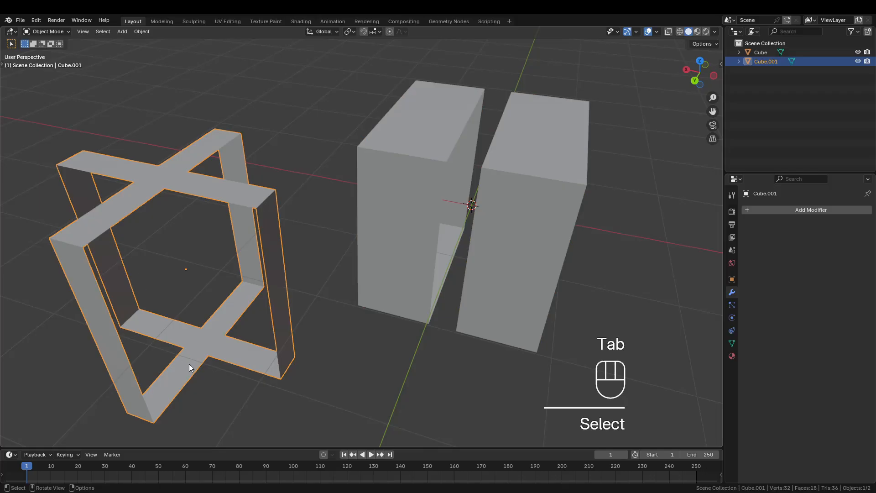
key(g)
click(462, 177)
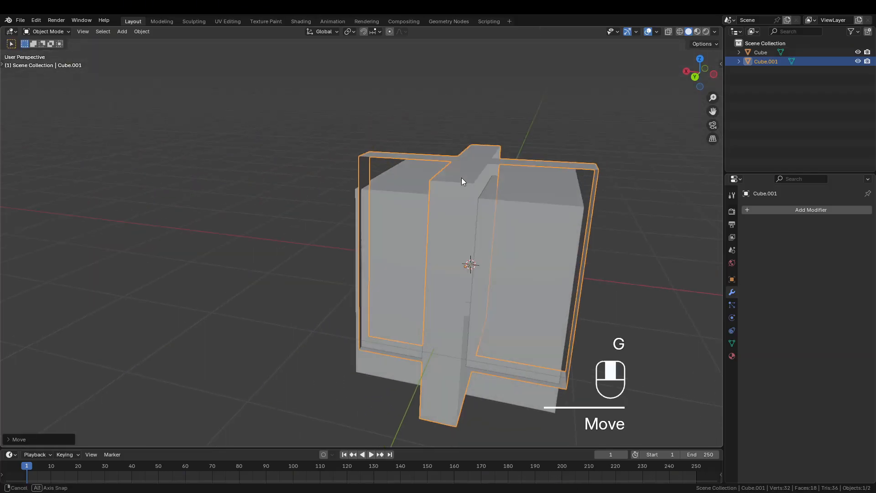
mouse_move(461, 178)
middle_down()
mouse_move(448, 216)
mouse_move(456, 179)
middle_up()
drag(456, 178, 432, 309)
Step: Examine from several angles how the ribbon strips sit against the cube halves, selecting each object in turn
click(401, 238)
middle_drag(407, 236, 429, 191)
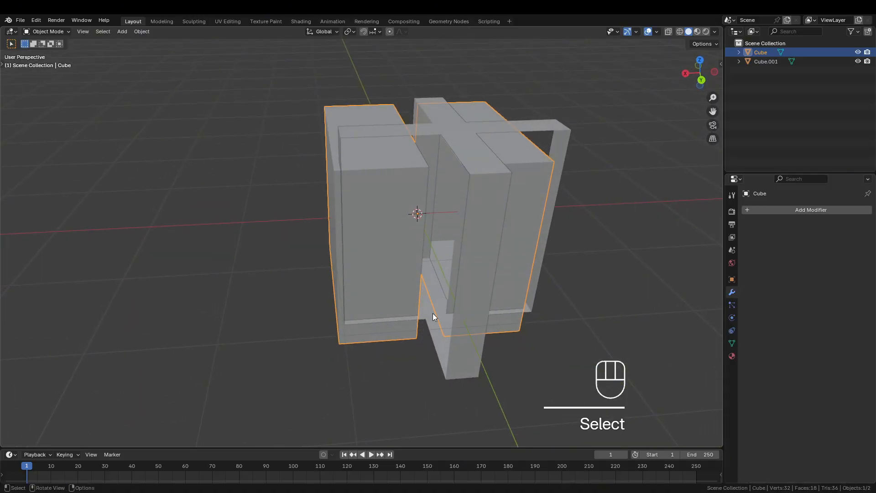
mouse_move(433, 314)
middle_down()
mouse_move(404, 303)
mouse_move(421, 301)
middle_up()
click(435, 238)
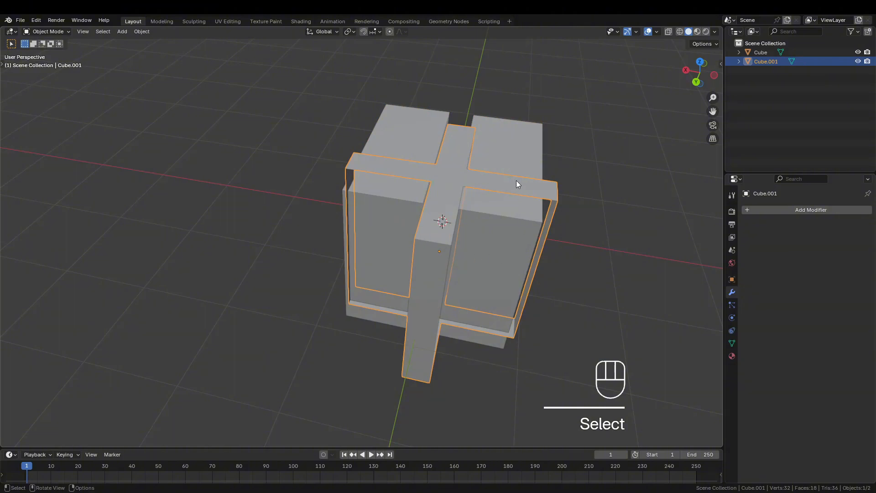
shift+middle_drag(516, 182, 379, 229)
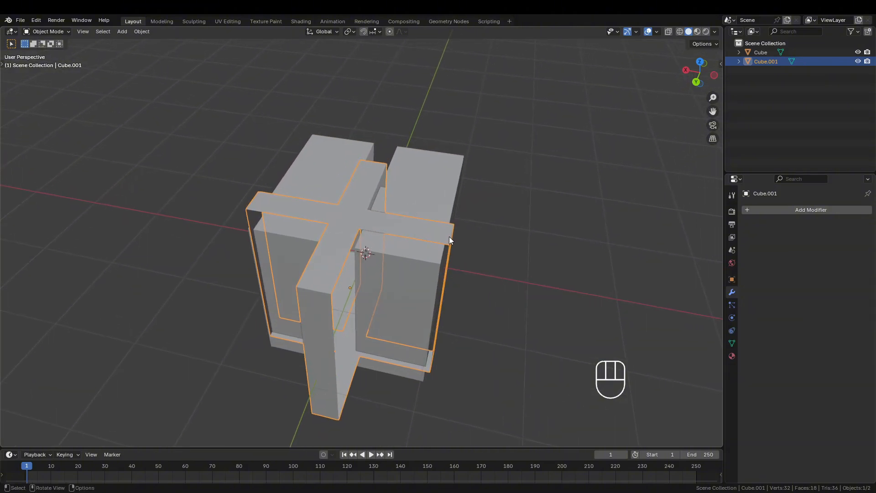
drag(447, 237, 452, 248)
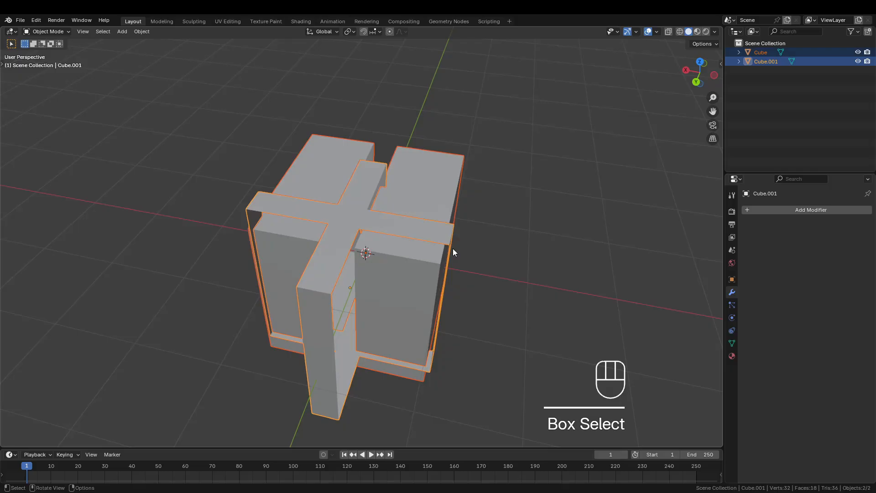
click(426, 231)
drag(403, 194, 409, 193)
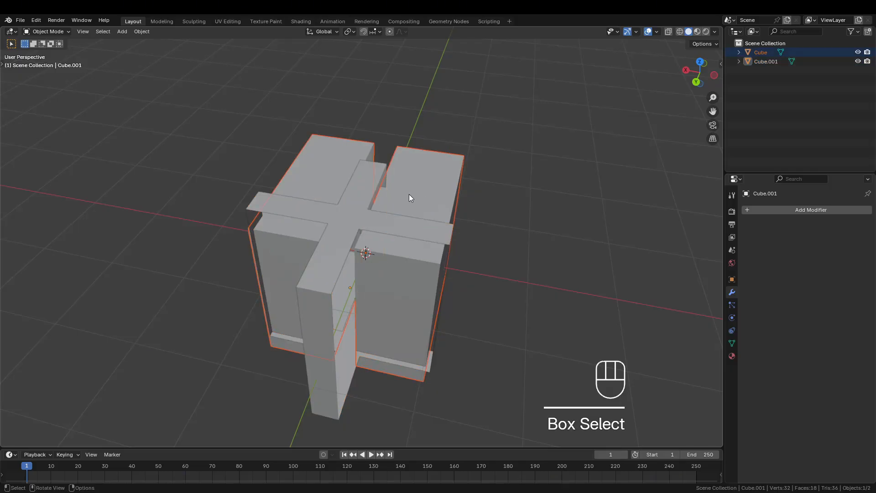
click(428, 202)
click(330, 316)
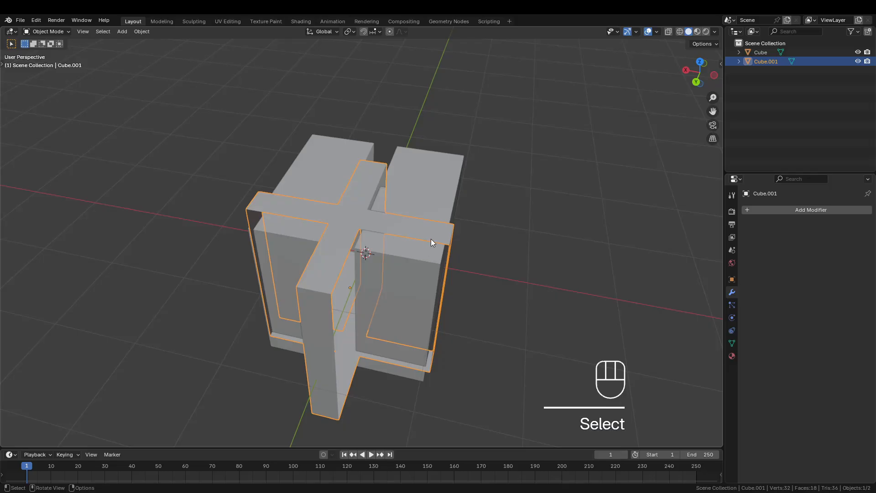
Step: Move the ribbon strips off the cube halves again, clear of them along the X axis
shift+middle_drag(430, 239, 616, 273)
key(g)
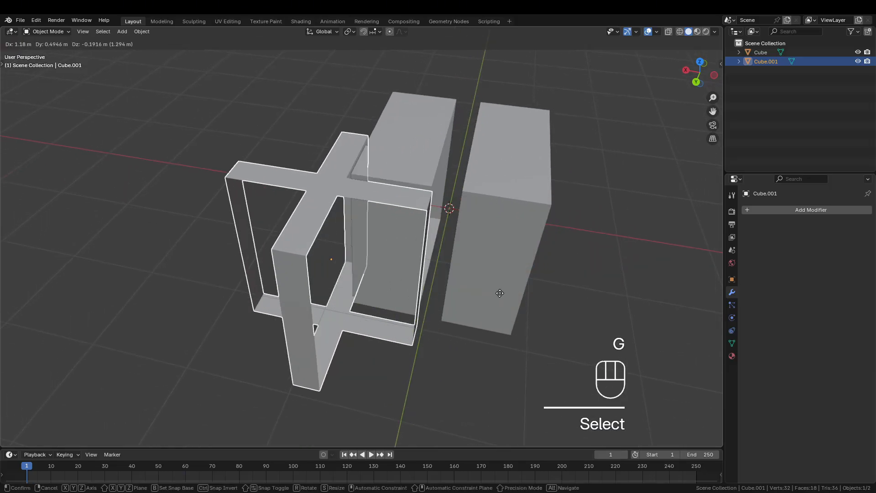
click(354, 272)
shift+middle_drag(460, 240, 425, 263)
Step: Select the four corner vertices on the front side of the gap in Cube and fill them with a face
click(381, 213)
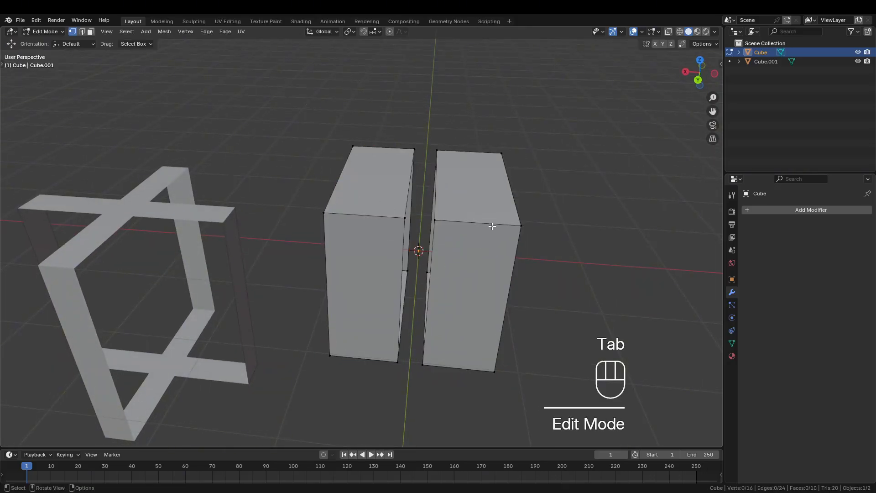
shift+click(399, 219)
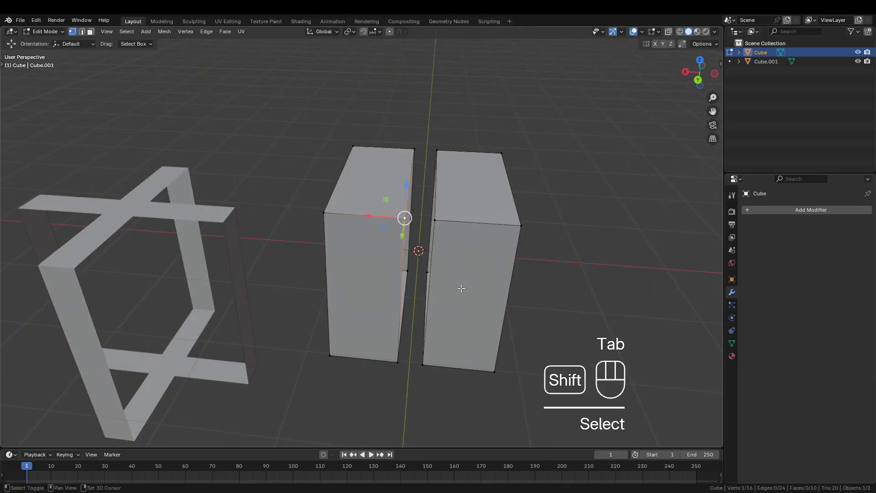
middle_drag(398, 219, 430, 212)
shift+click(417, 154)
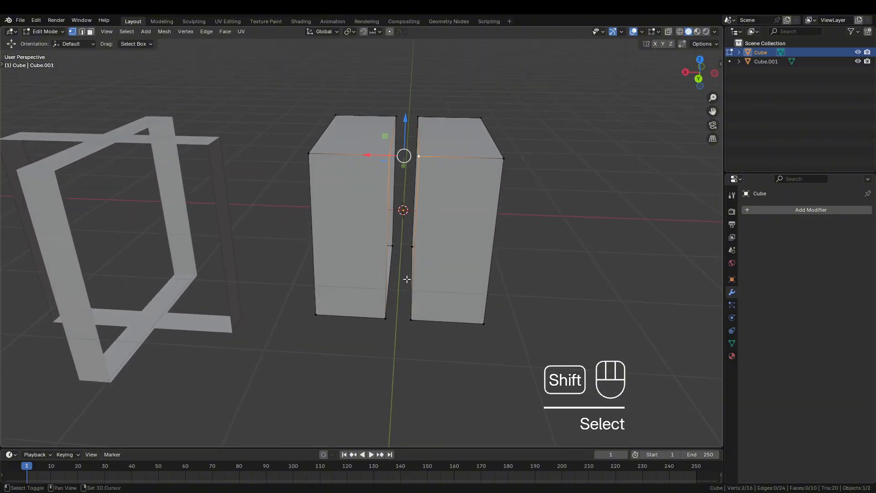
shift+click(379, 310)
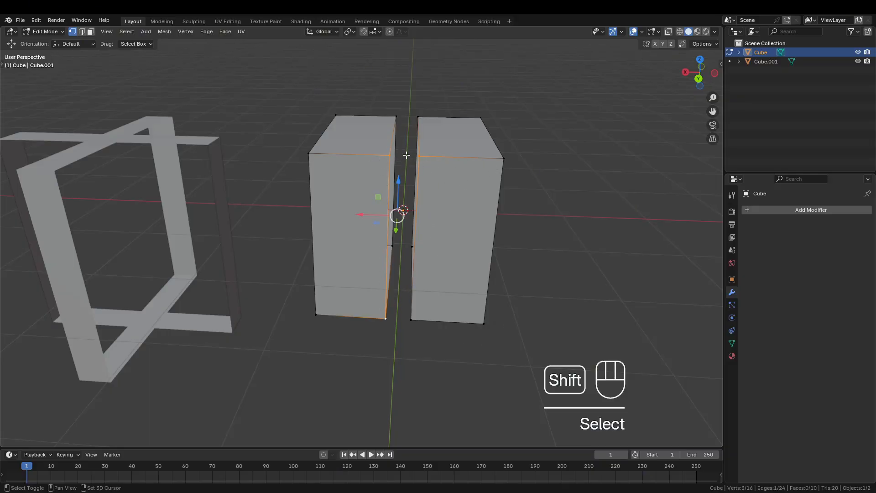
shift+click(418, 317)
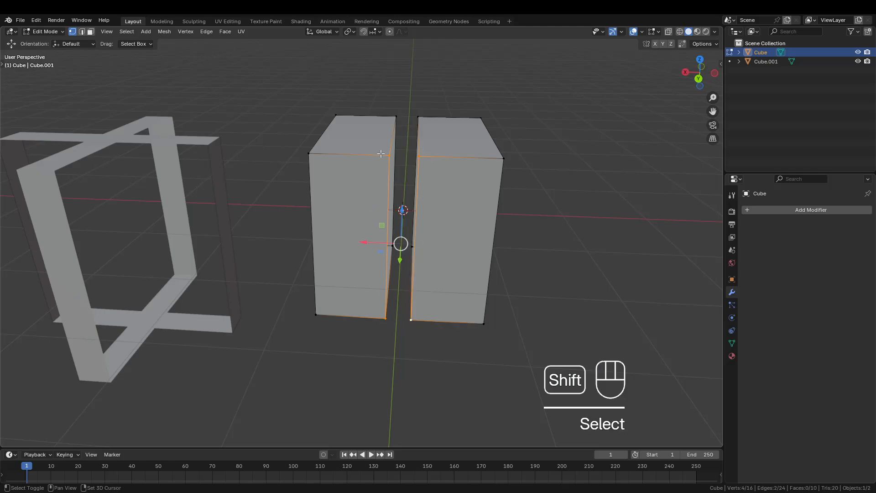
middle_drag(449, 201, 440, 245)
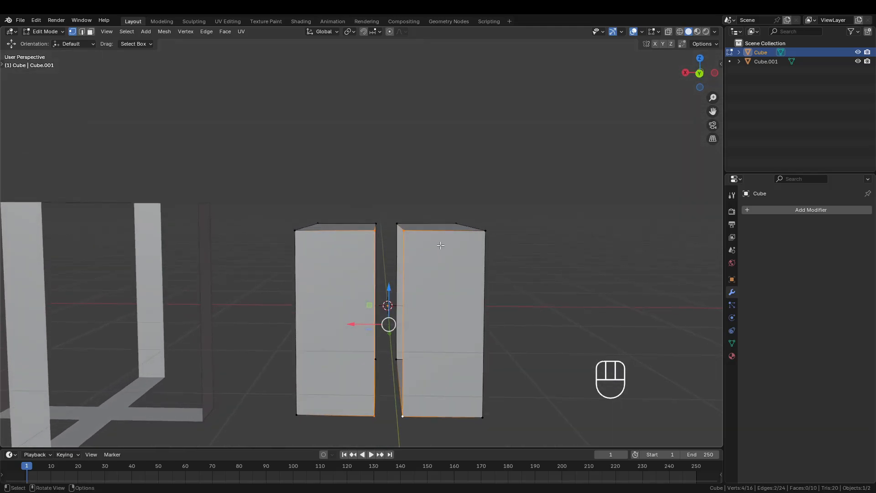
key(f)
middle_drag(437, 275, 425, 245)
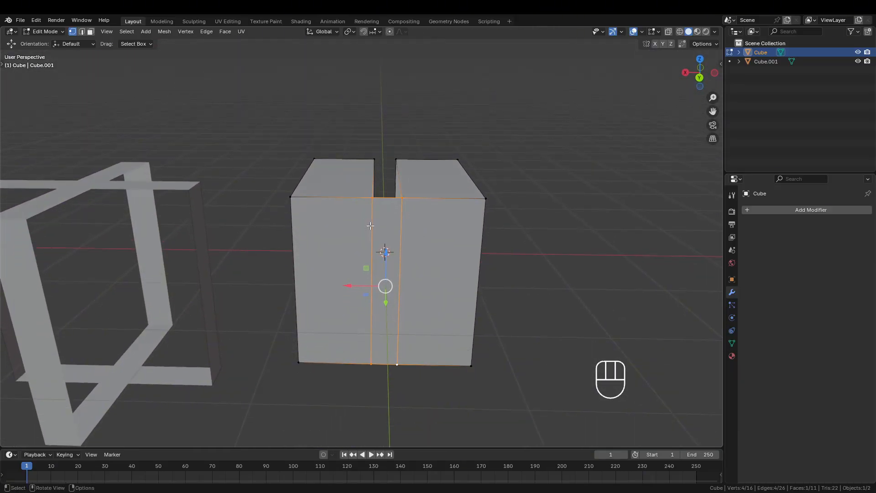
Step: Select the new front face and its neighbours one by one, and undo back to before the fill
key(3)
click(389, 221)
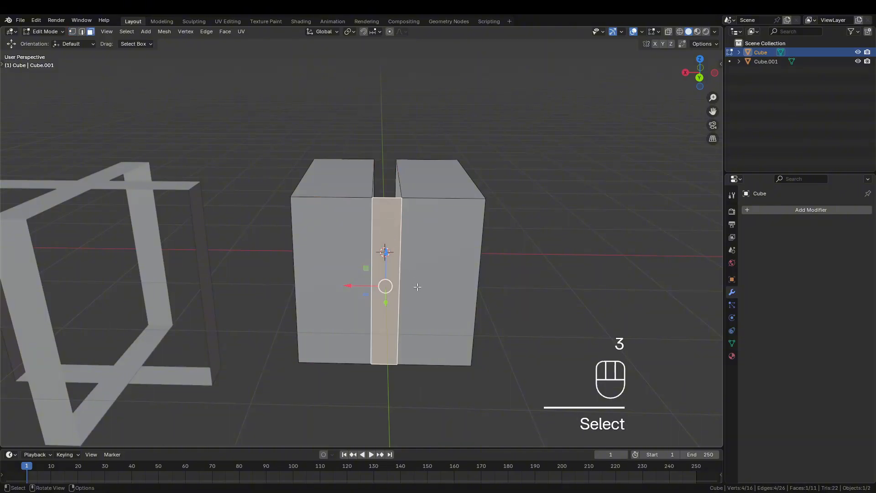
middle_drag(418, 287, 419, 272)
click(437, 222)
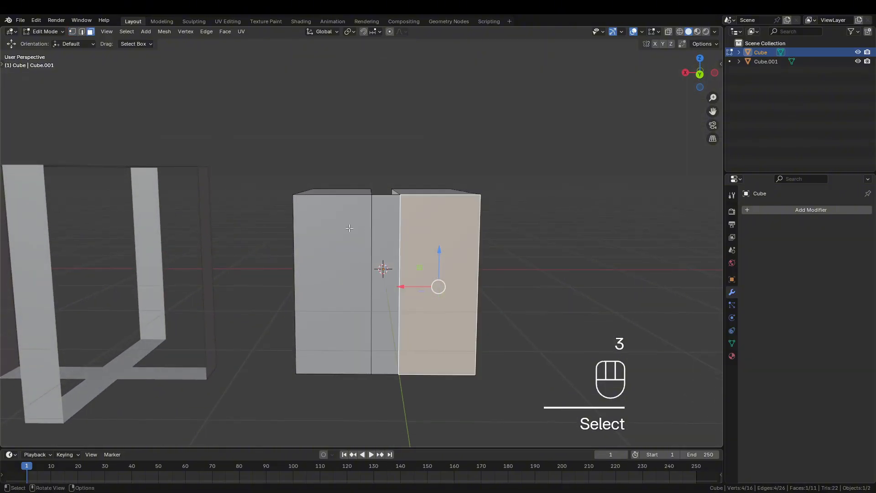
click(349, 228)
click(458, 231)
key(ctrl+z)
key(ctrl+z)
key(ctrl+z)
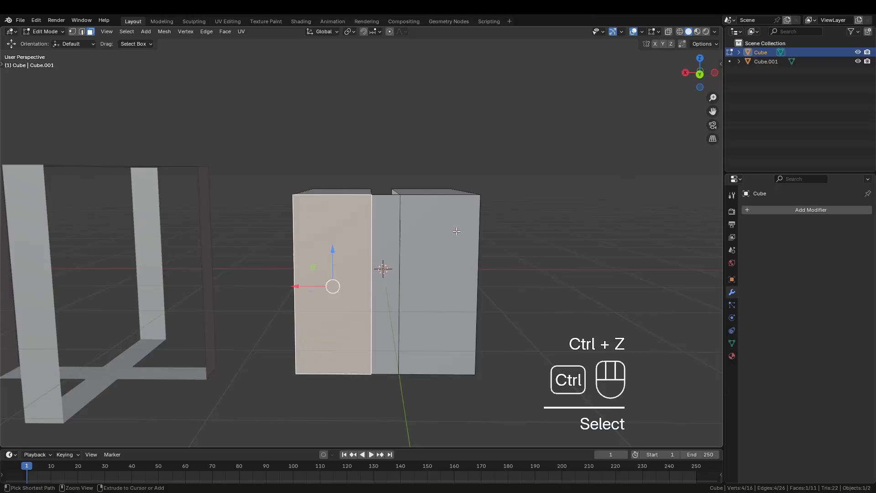
Step: Check the rear vertices bordering the gap by selecting them one at a time
click(382, 208)
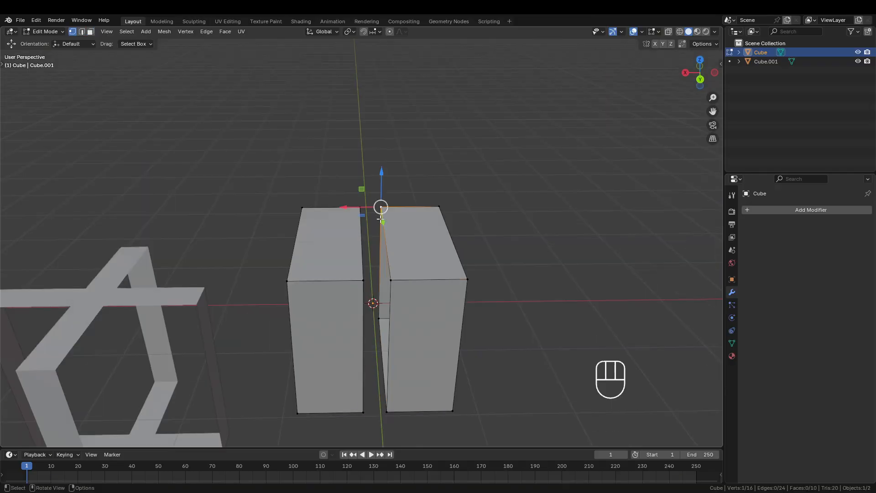
click(361, 208)
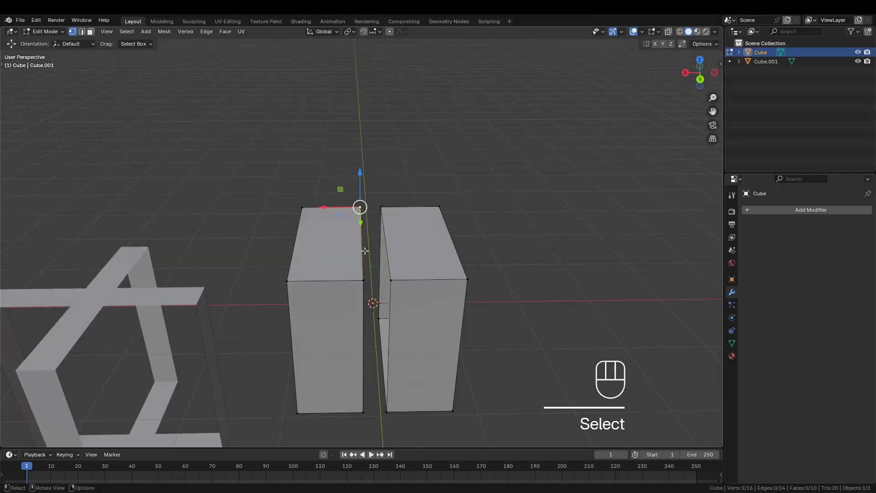
click(378, 318)
shift+middle_drag(379, 318, 361, 252)
Step: Delete all vertices of the cube half nearest the ribbon strips and return to Object Mode in solid shading
key(Tab)
key(Tab)
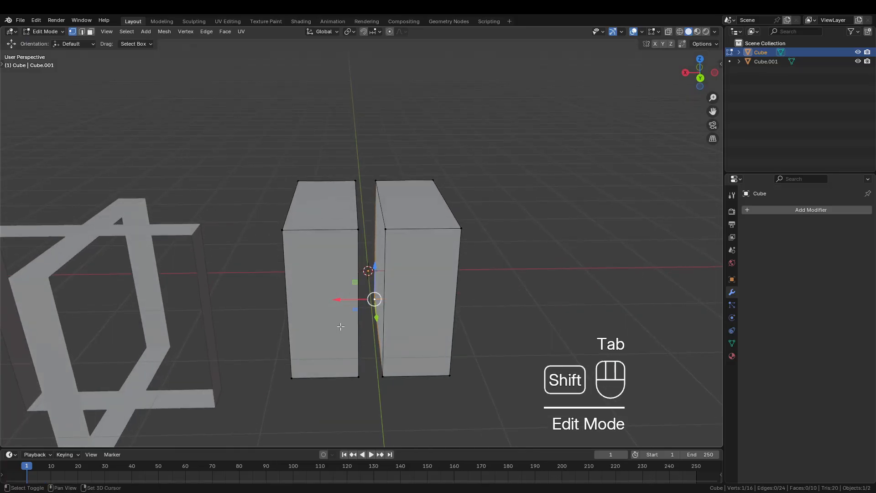
key(shift+z)
drag(372, 418, 251, 150)
key(Delete)
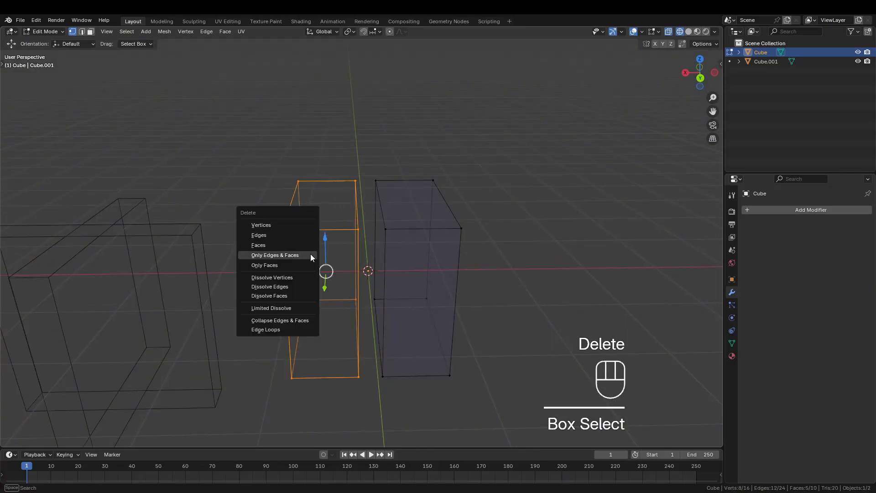
click(269, 225)
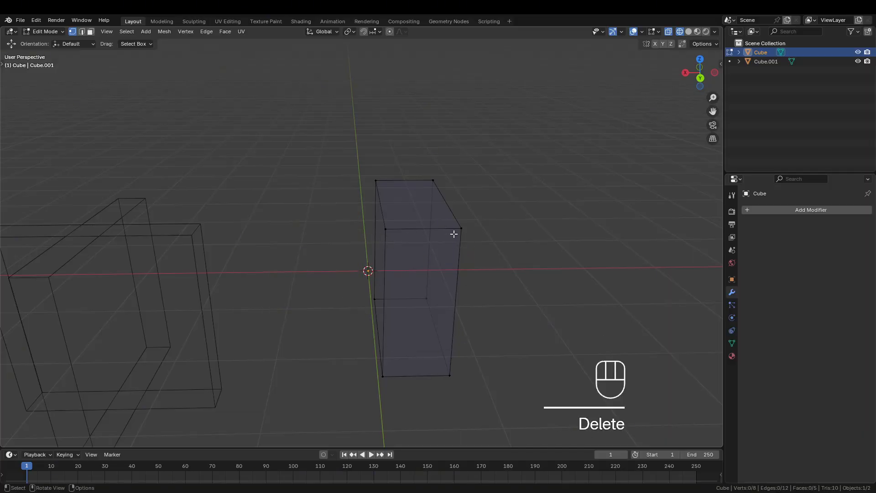
key(Tab)
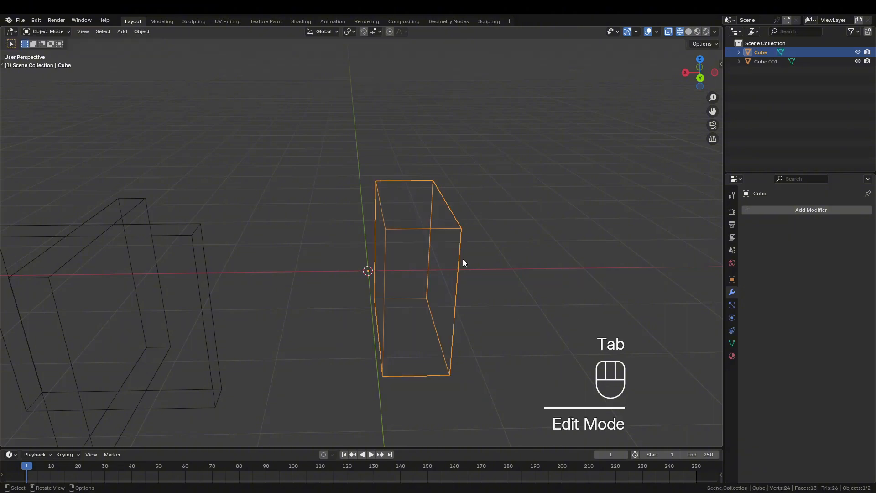
key(shift+z)
middle_drag(459, 266, 418, 218)
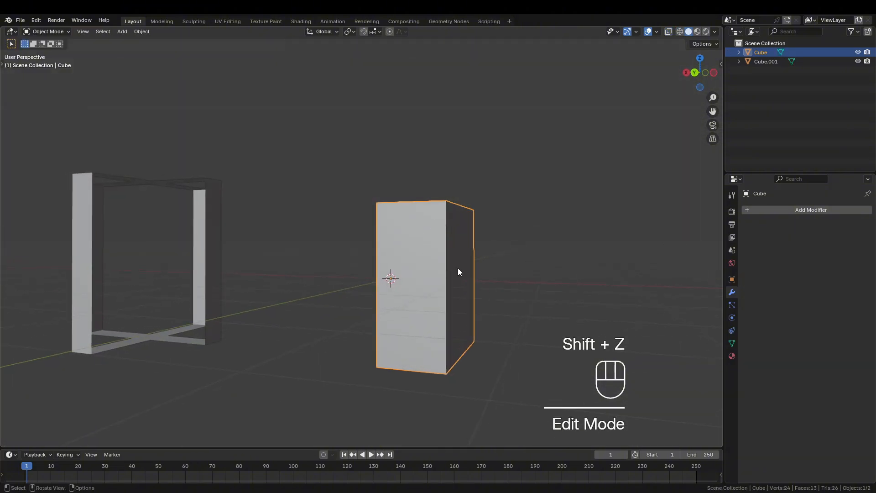
Step: Add a Mirror modifier to Cube, mirroring the remaining half across the X axis
middle_drag(437, 251, 453, 269)
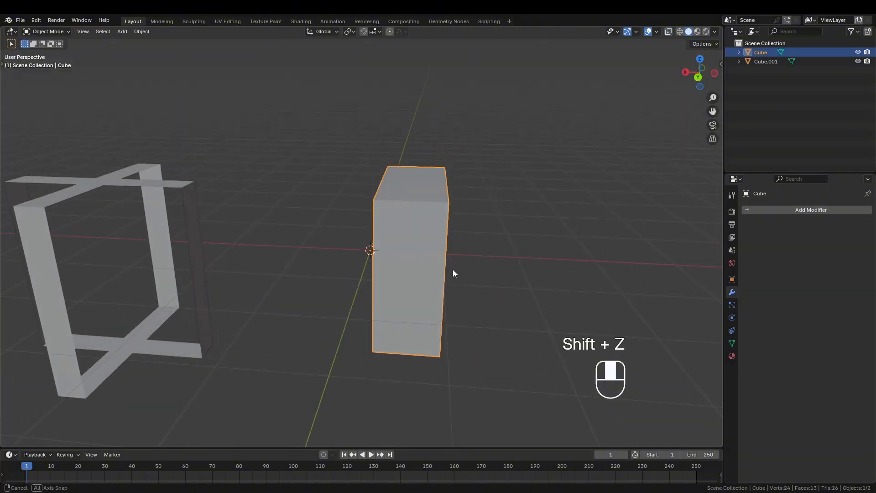
click(765, 209)
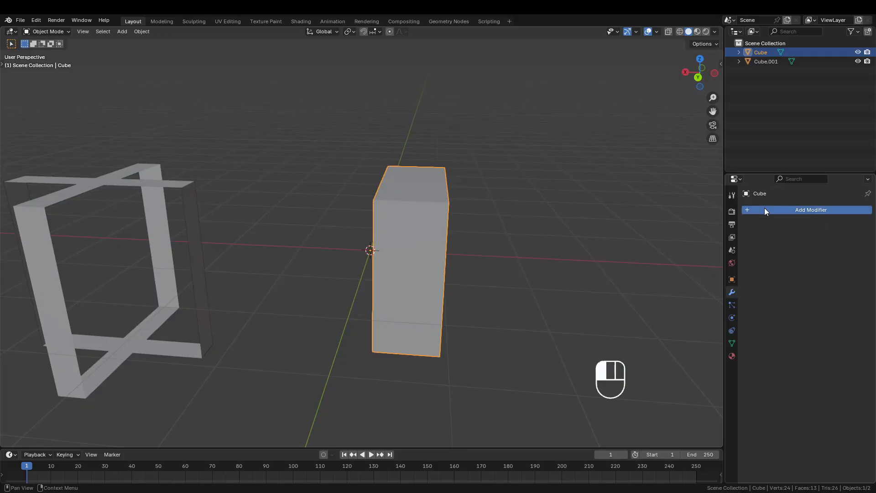
click(765, 209)
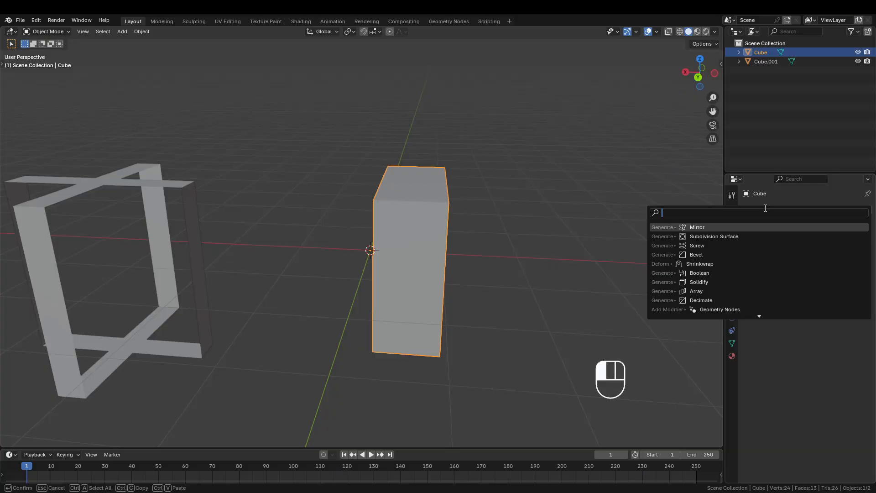
click(707, 227)
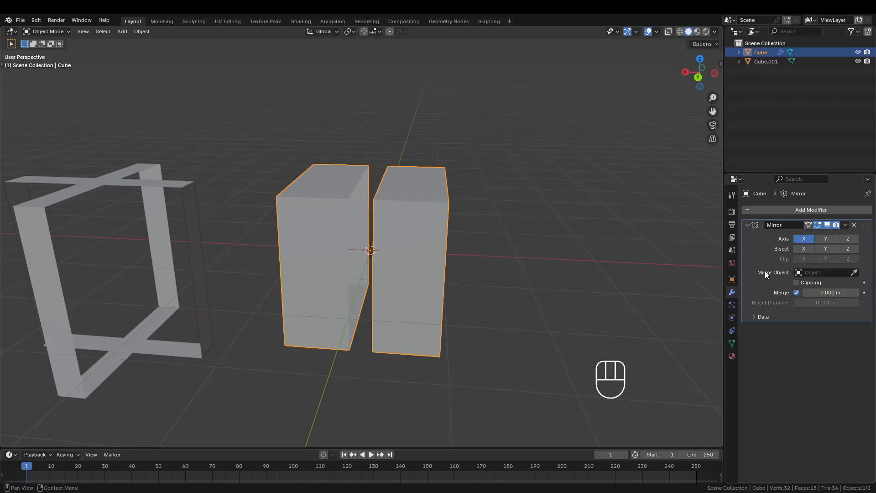
middle_drag(474, 255, 435, 281)
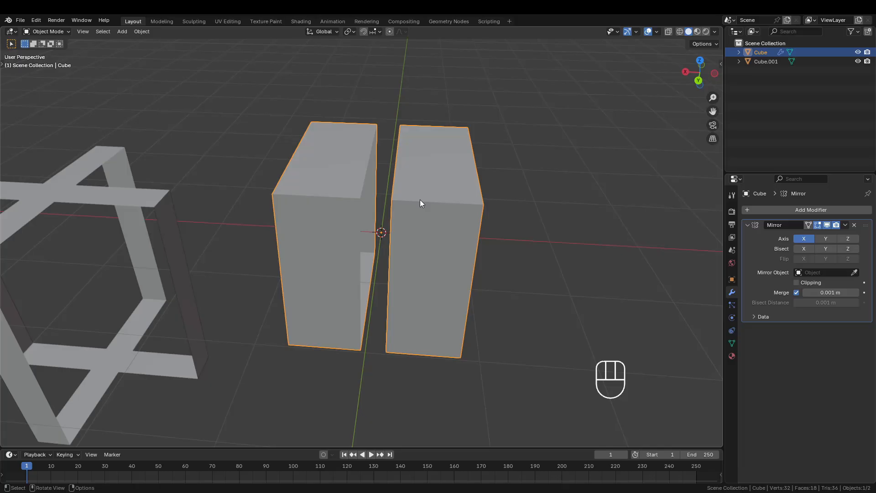
Step: In Edit Mode, try raising the front top vertex beside the gap along Z, and undo the move
click(338, 171)
key(Tab)
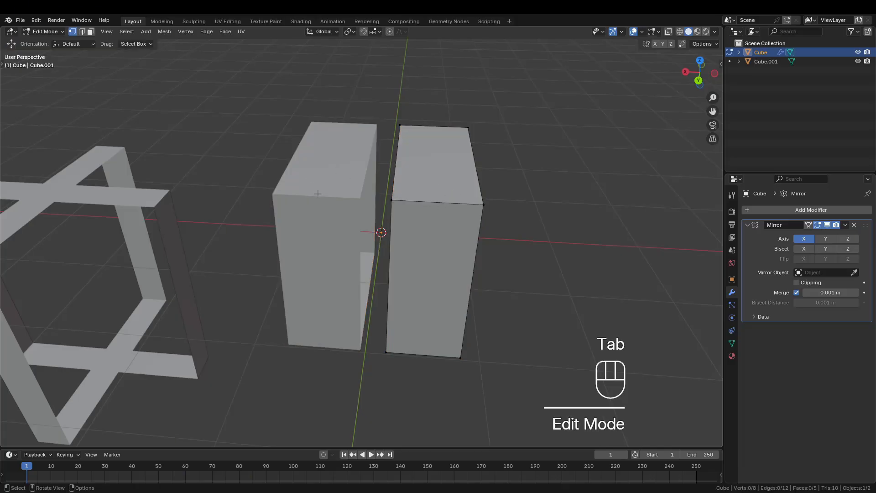
mouse_move(325, 171)
middle_down()
mouse_move(316, 157)
mouse_move(316, 172)
middle_up()
click(391, 195)
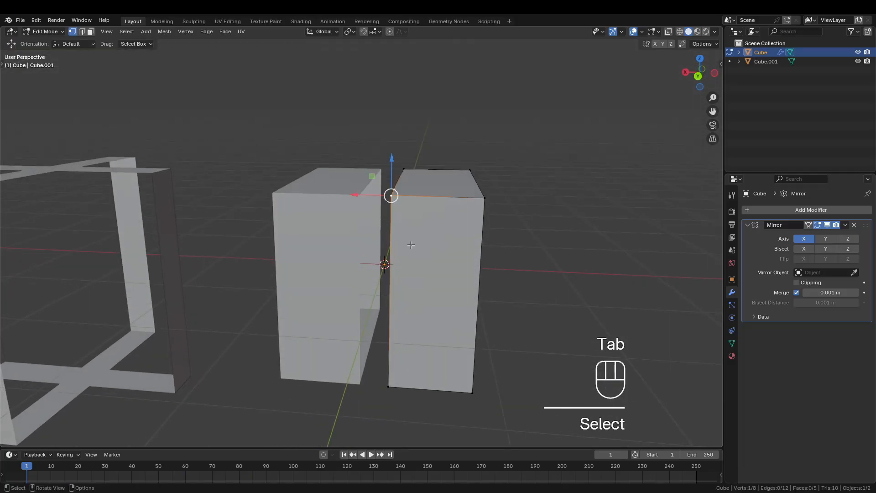
key(g)
key(z)
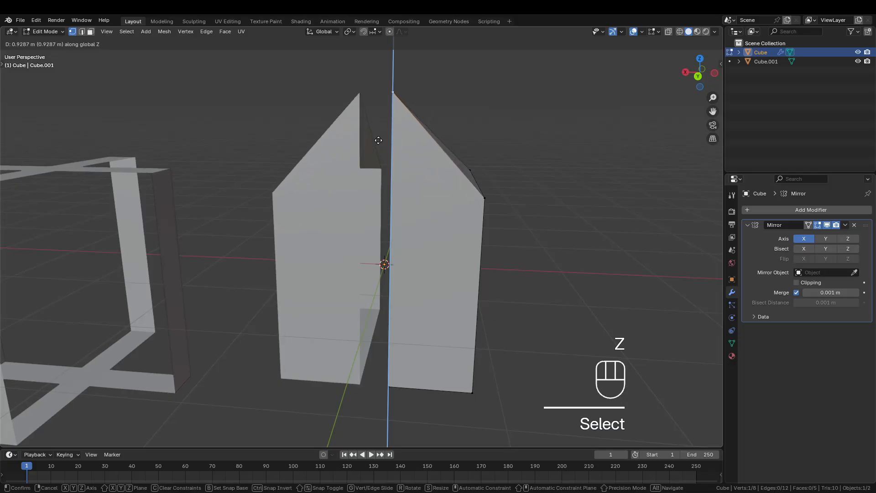
click(388, 105)
middle_drag(387, 105, 389, 143)
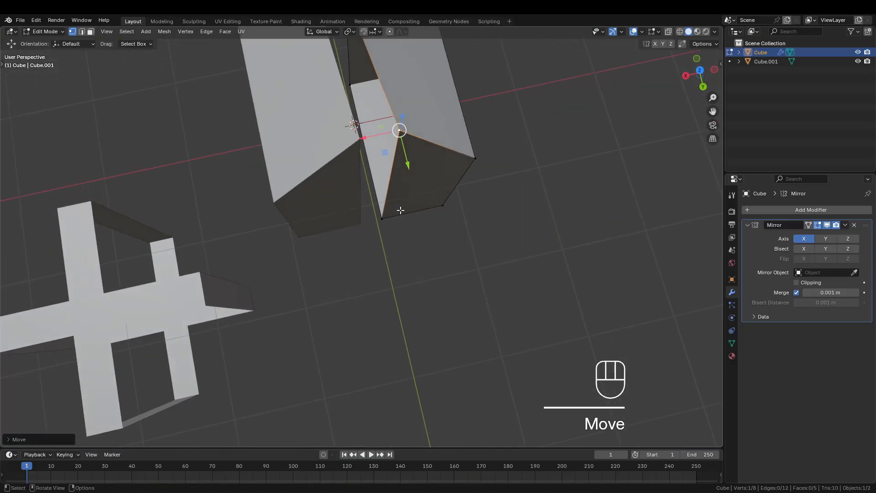
key(ctrl+z)
Step: Select all vertices of the original half in wireframe, try sliding them along X toward the mirrored half, and return to solid shading
middle_drag(406, 243, 424, 260)
drag(496, 385, 370, 116)
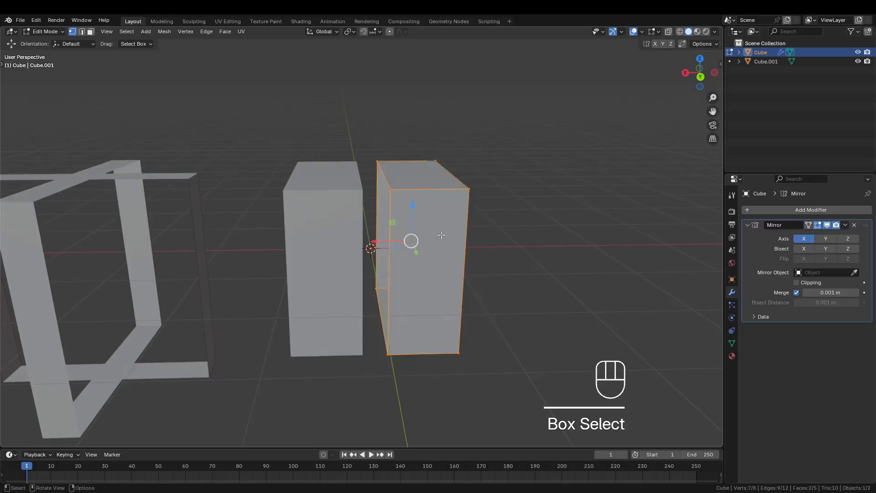
middle_drag(441, 235, 461, 292)
key(shift+z)
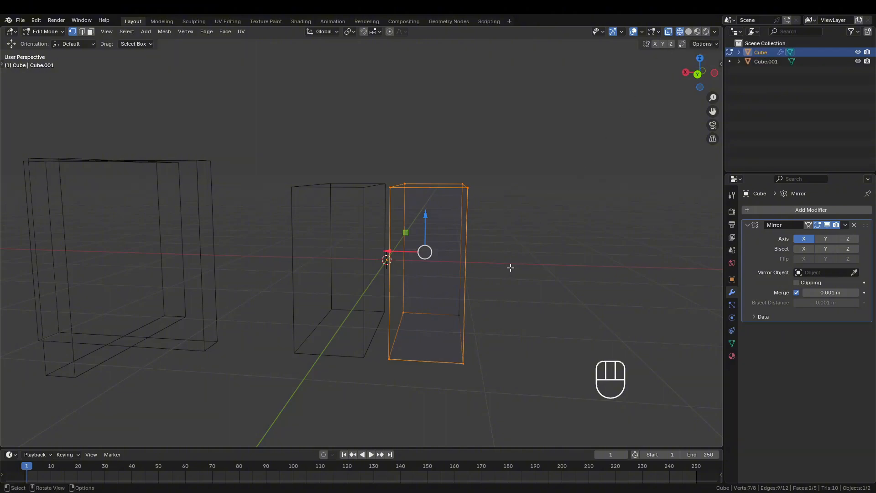
middle_drag(510, 269, 493, 342)
drag(513, 408, 382, 137)
key(g)
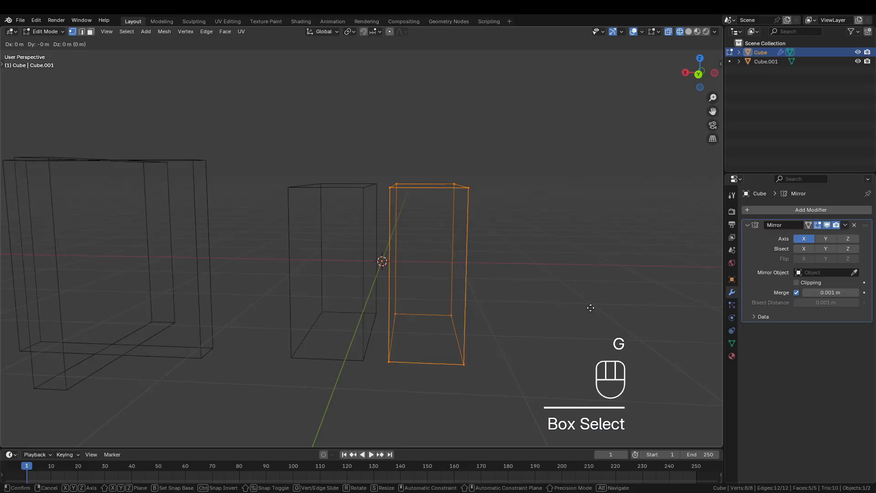
key(x)
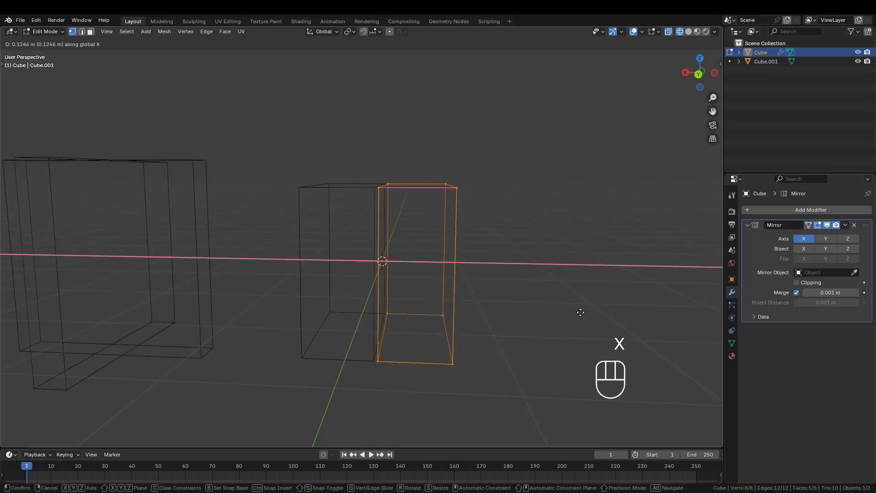
key(Escape)
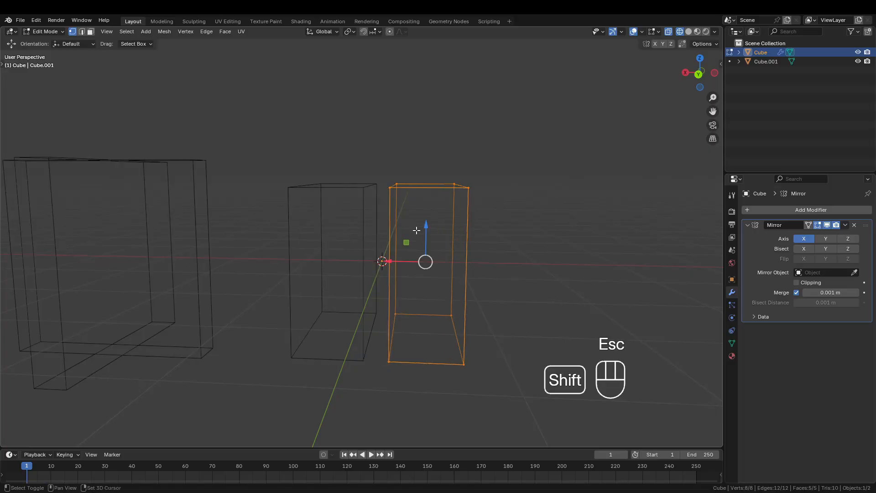
key(shift+z)
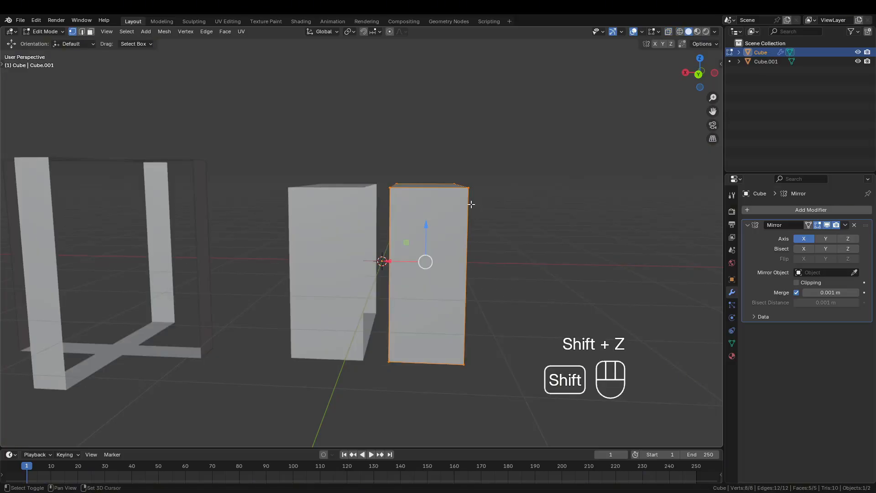
Step: Try moving the selected half along X until it meets its mirrored copy, and cancel the move
shift+middle_drag(472, 204, 483, 182)
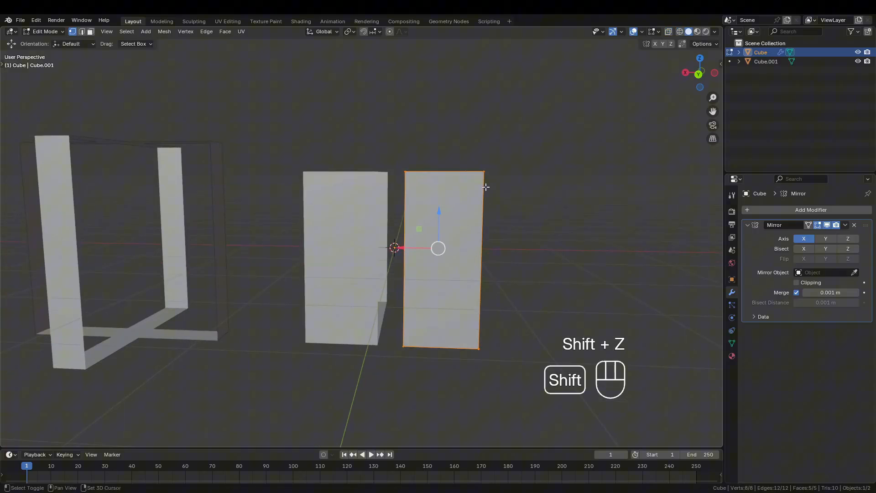
click(809, 272)
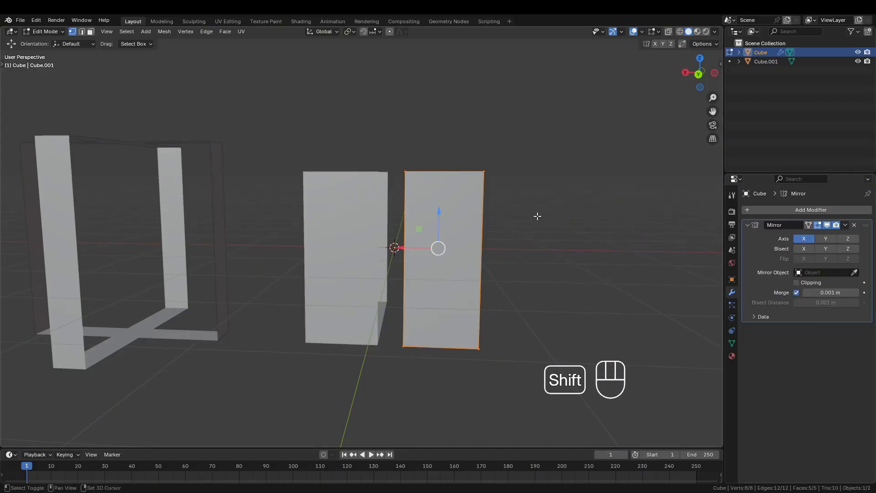
shift+middle_drag(538, 215, 537, 232)
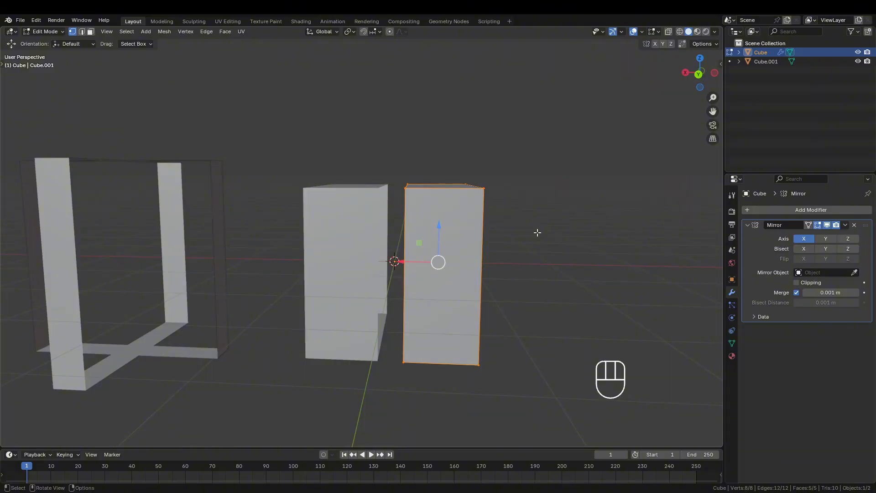
key(g)
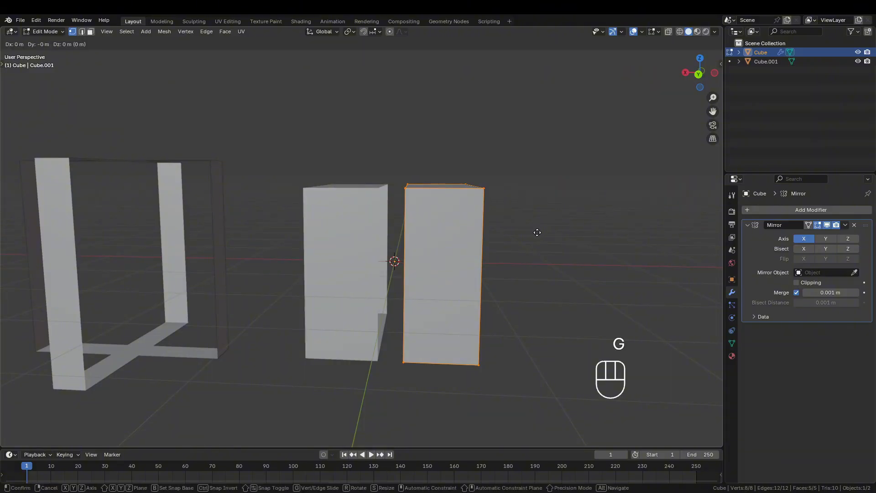
key(x)
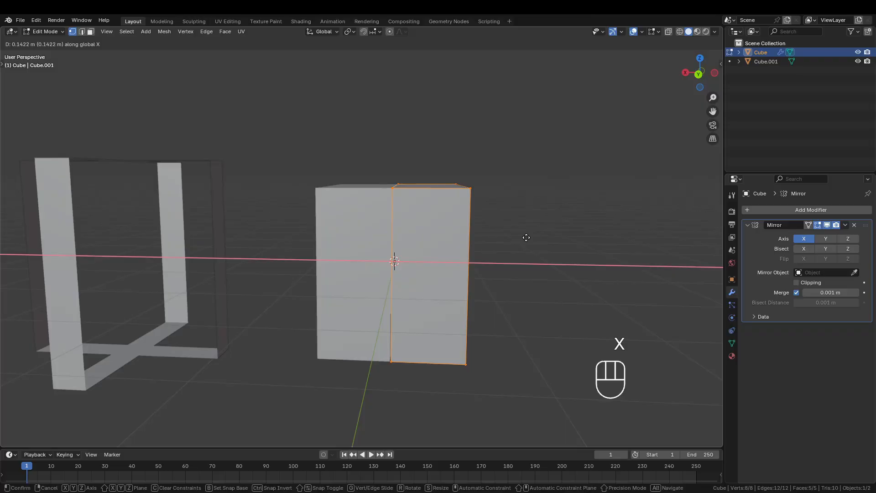
key(Escape)
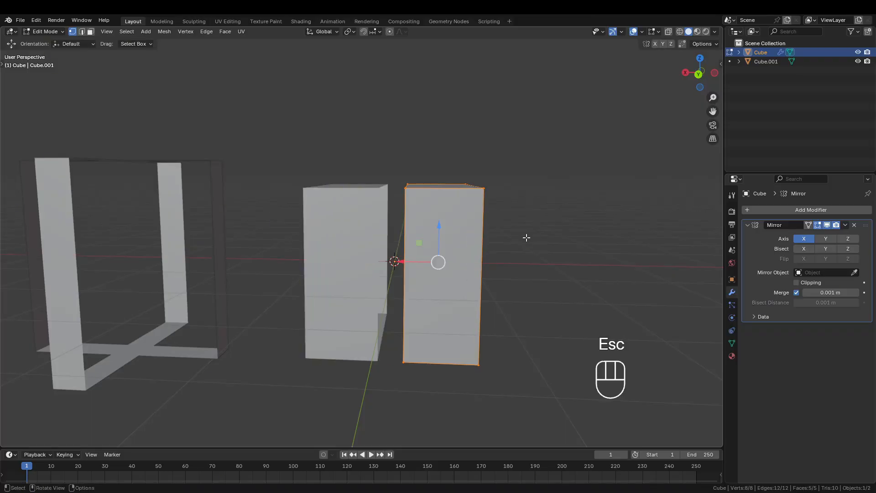
Step: Return to Object Mode and add a Plain Axes empty at the world origin
key(shift+a)
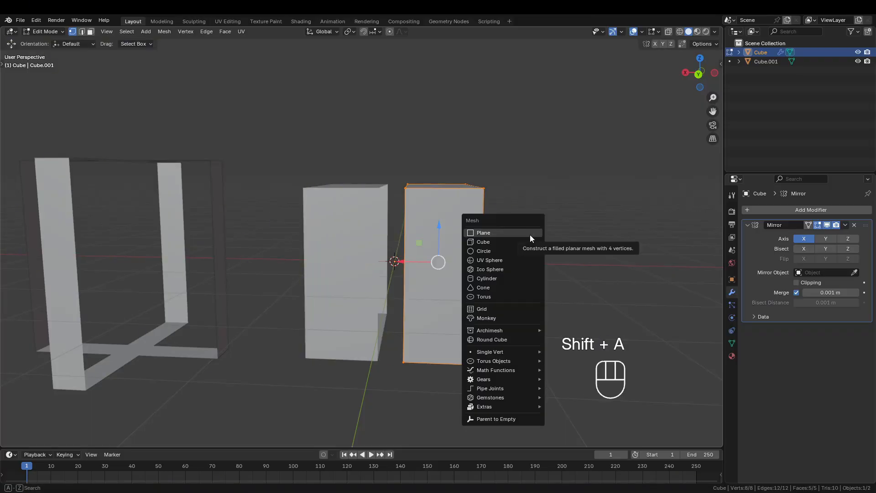
key(Escape)
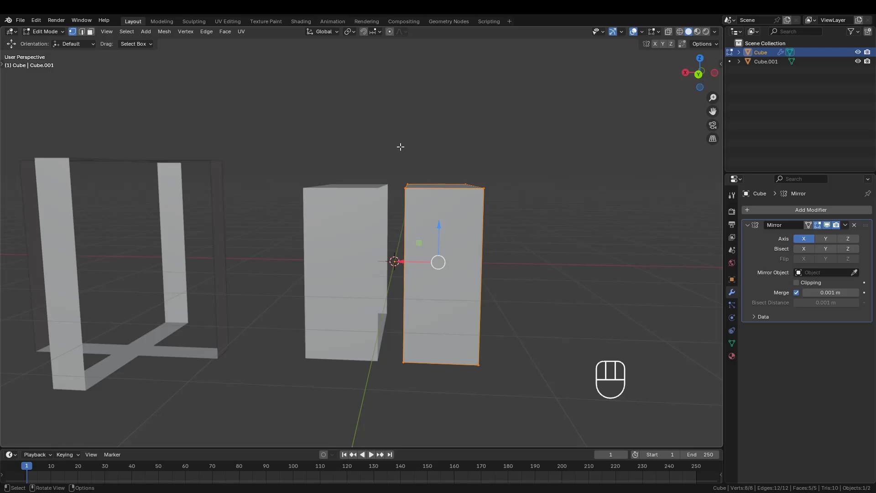
key(Tab)
click(581, 144)
key(shift+a)
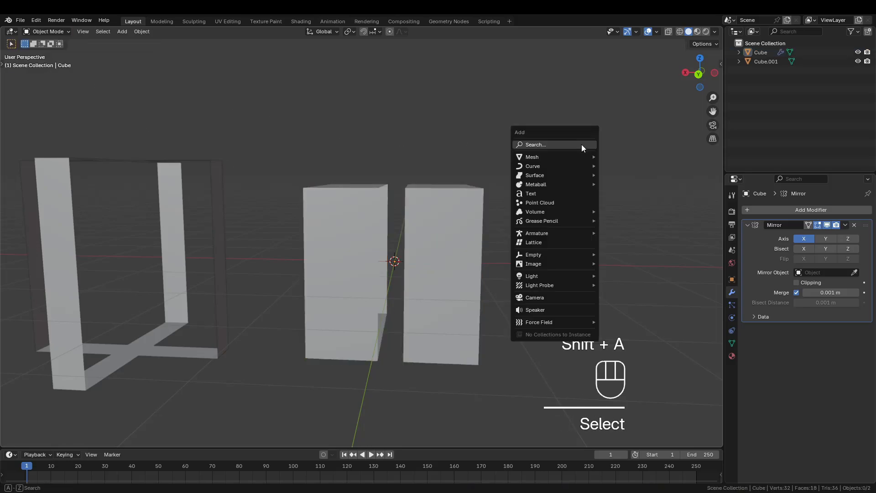
click(582, 144)
text(empt)
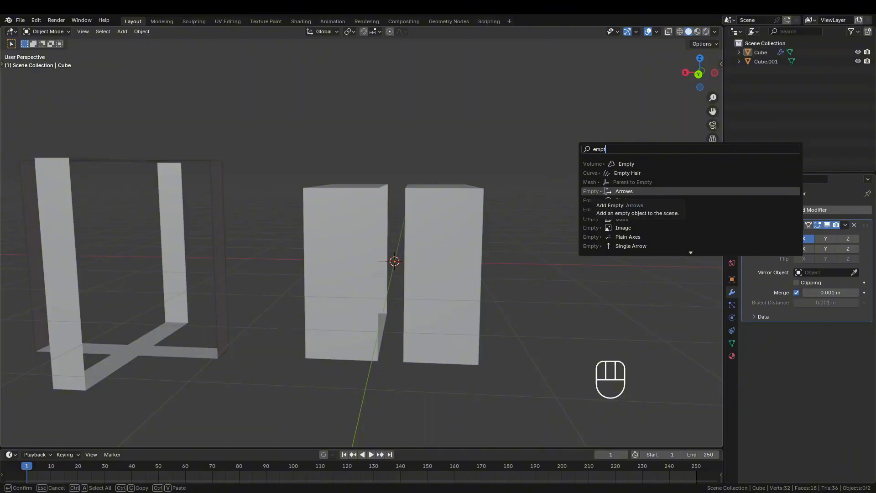
click(622, 238)
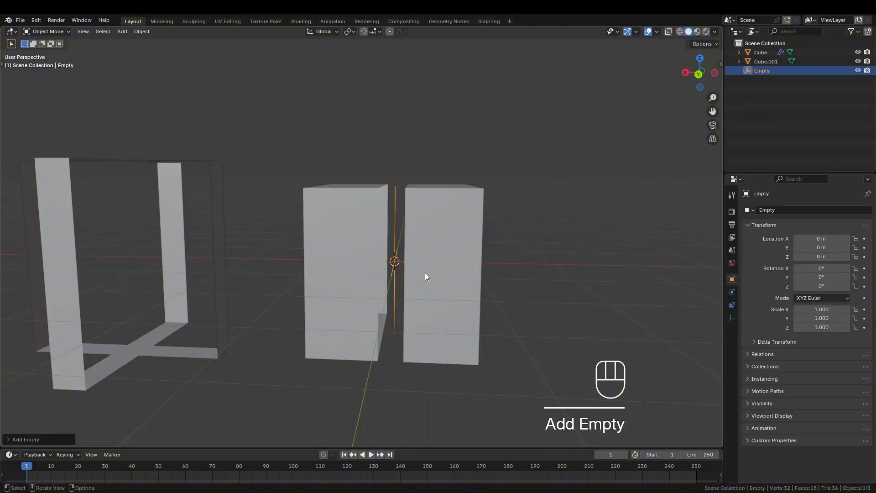
Step: Set the Empty between the two halves as the mirror object of Cube's Mirror modifier
click(395, 200)
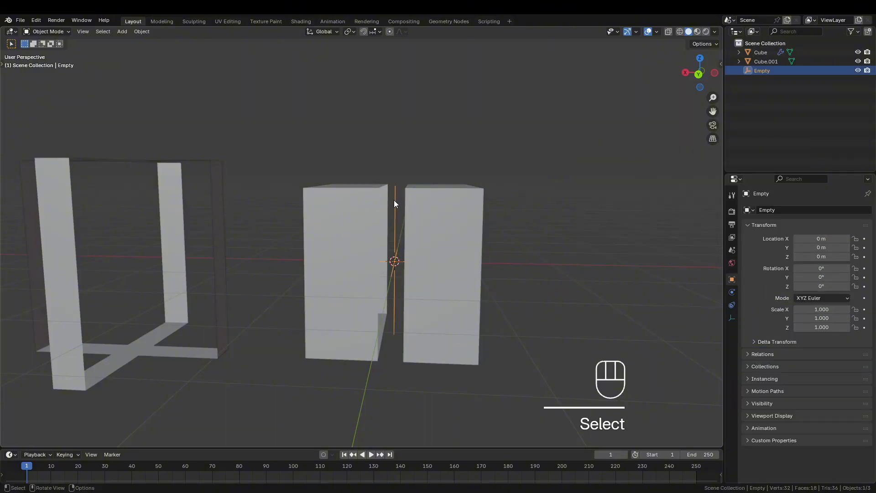
scroll(397, 238, up, 5)
mouse_move(401, 249)
middle_down()
mouse_move(400, 299)
mouse_move(403, 239)
middle_up()
click(437, 261)
shift+middle_drag(541, 302, 551, 253)
scroll(552, 253, down, 2)
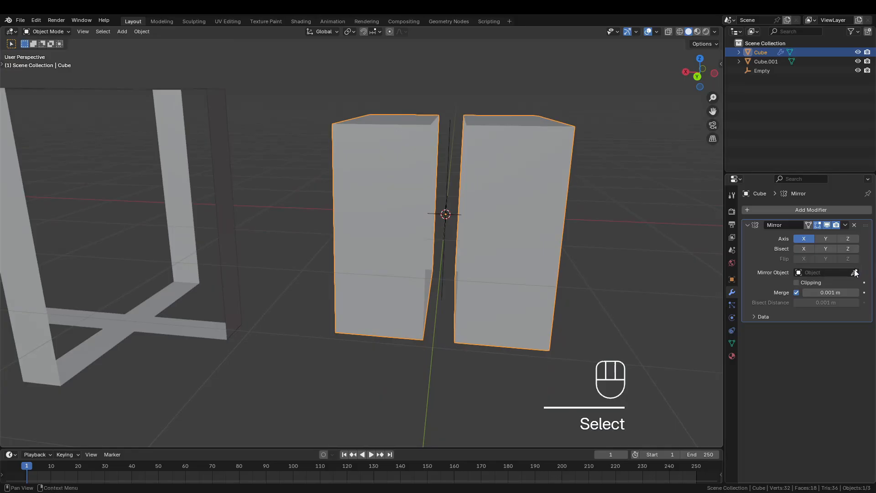
click(854, 273)
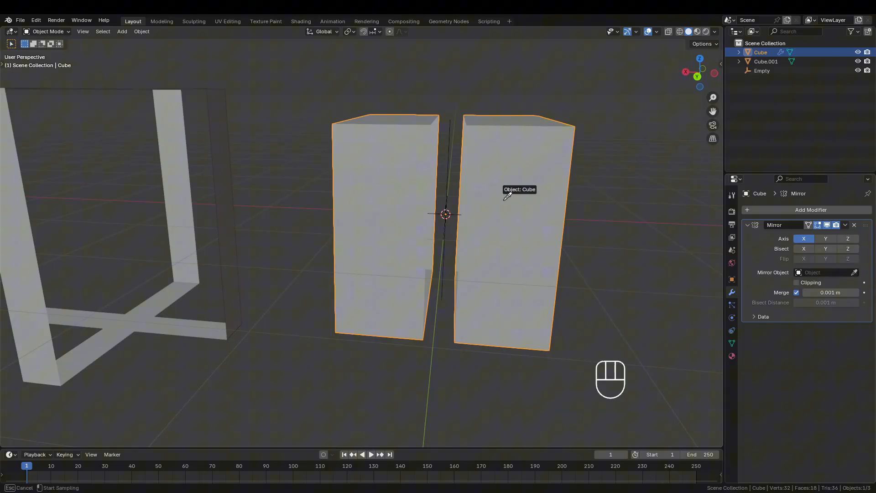
click(448, 175)
shift+middle_drag(567, 212, 570, 232)
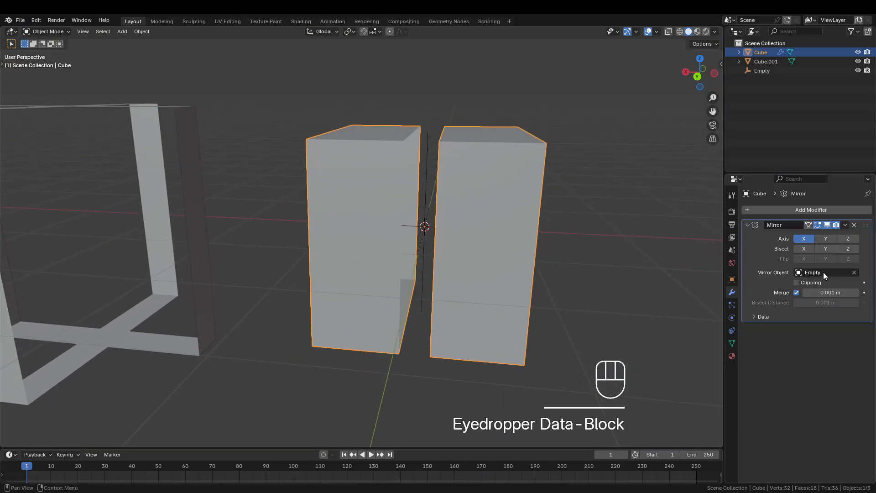
Step: Try moving Cube relative to the Empty, cancel the move, and examine the mirrored halves from several angles
key(g)
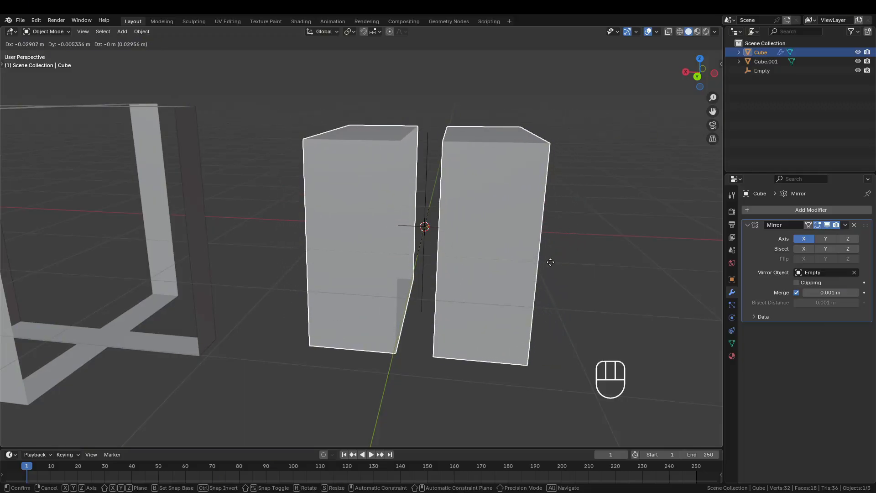
key(Escape)
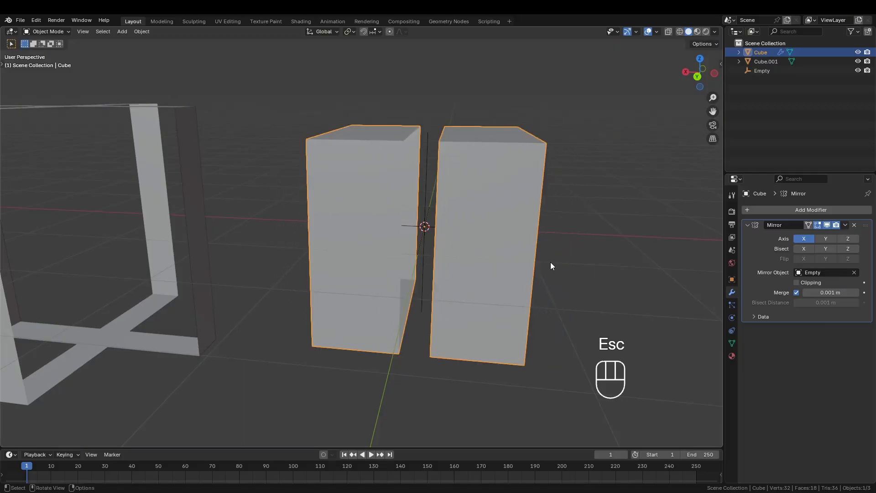
middle_drag(466, 156, 492, 168)
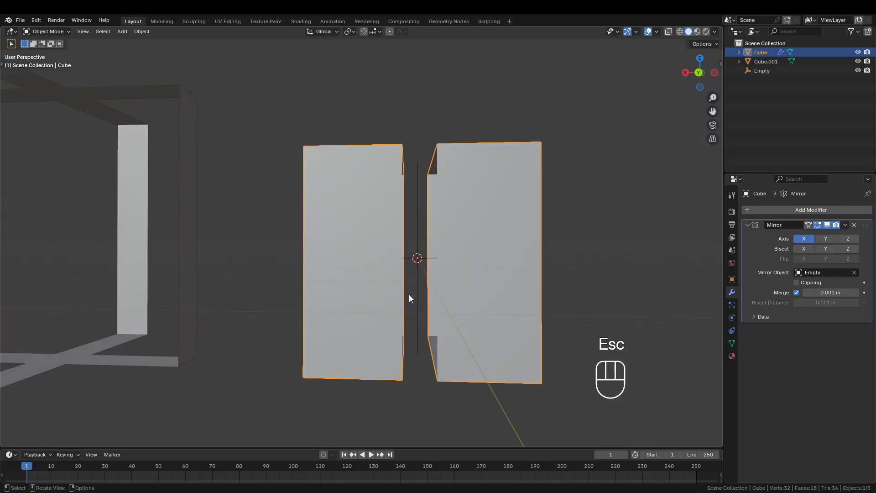
middle_drag(500, 261, 486, 350)
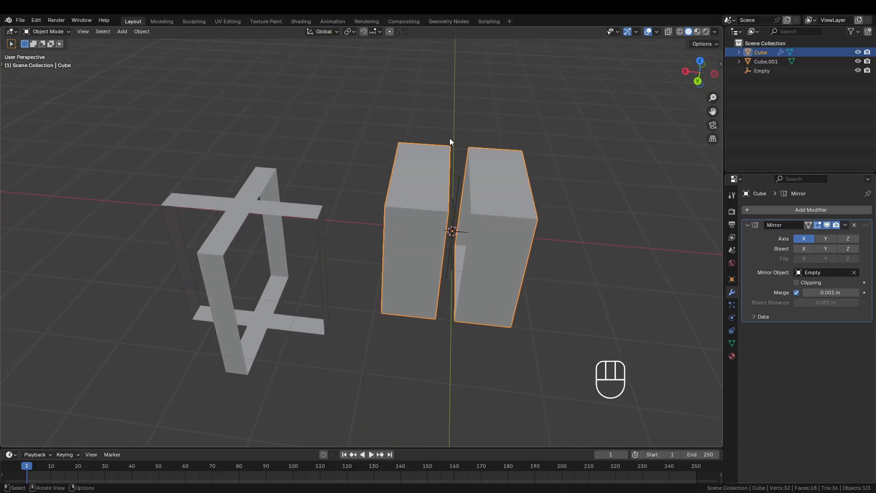
shift+middle_drag(450, 142, 559, 233)
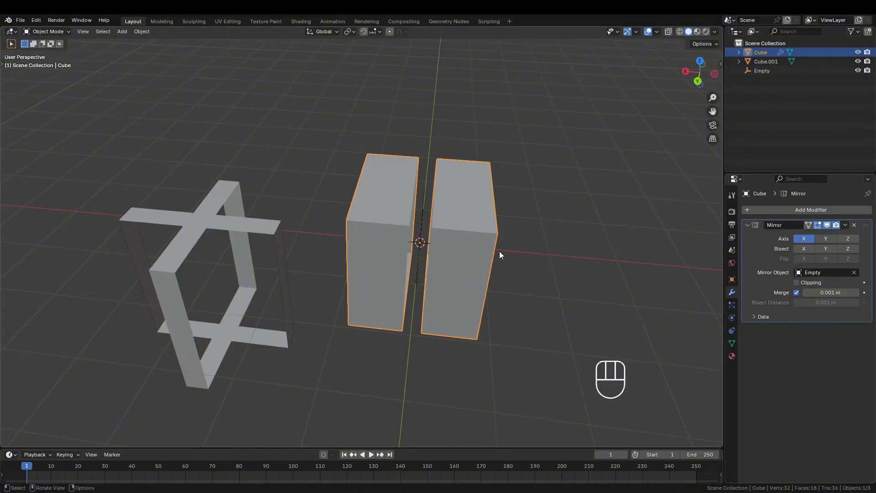
Step: Try moving Cube freely around the Empty to compare how its mirrored copy follows, and cancel the move
middle_drag(425, 266, 434, 186)
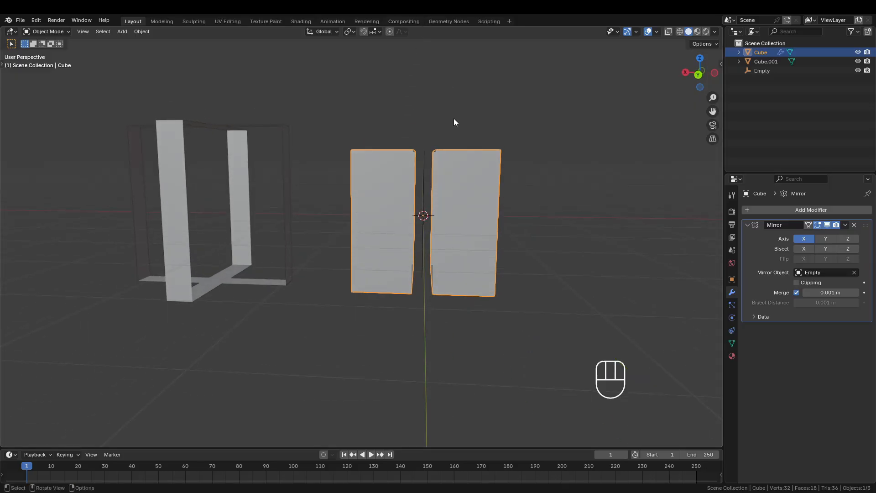
shift+middle_drag(455, 121, 430, 170)
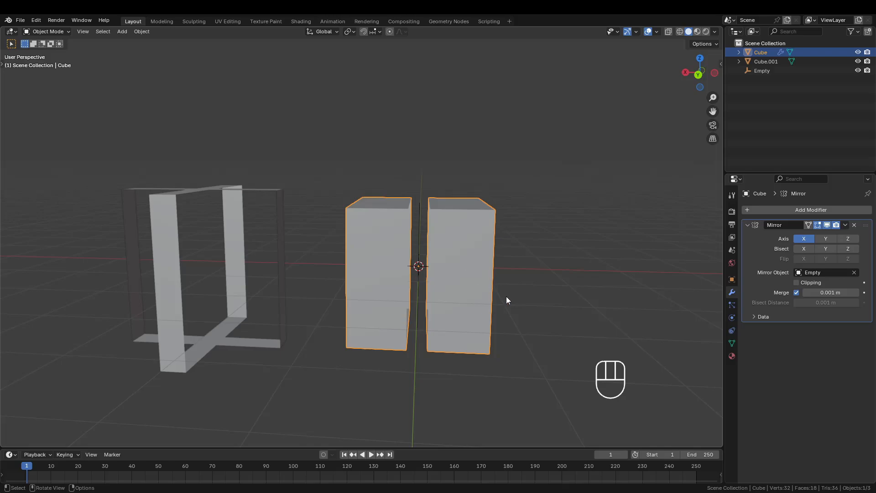
key(g)
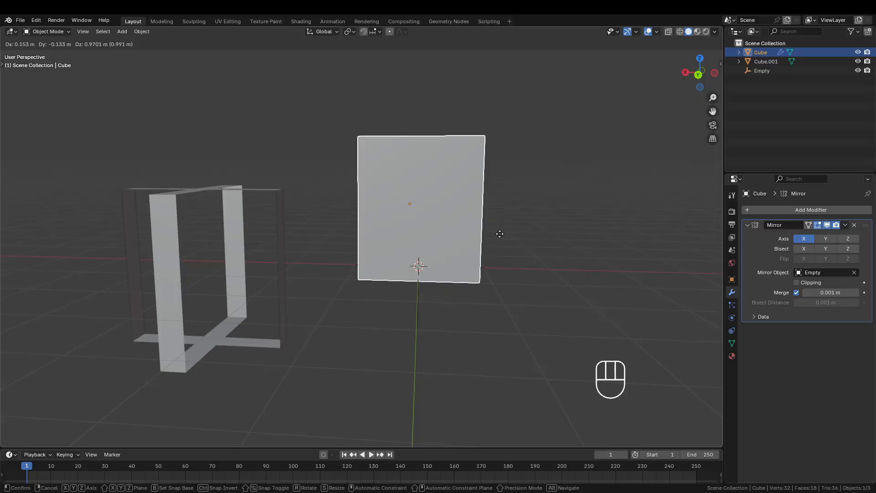
key(Escape)
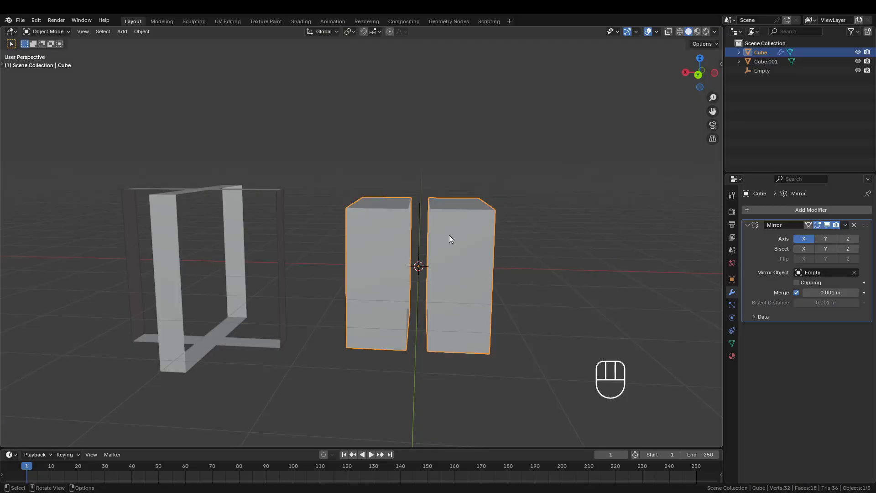
Step: Move the Empty about 0.55 m along X to shift the mirror centre
click(416, 248)
middle_drag(417, 248, 428, 272)
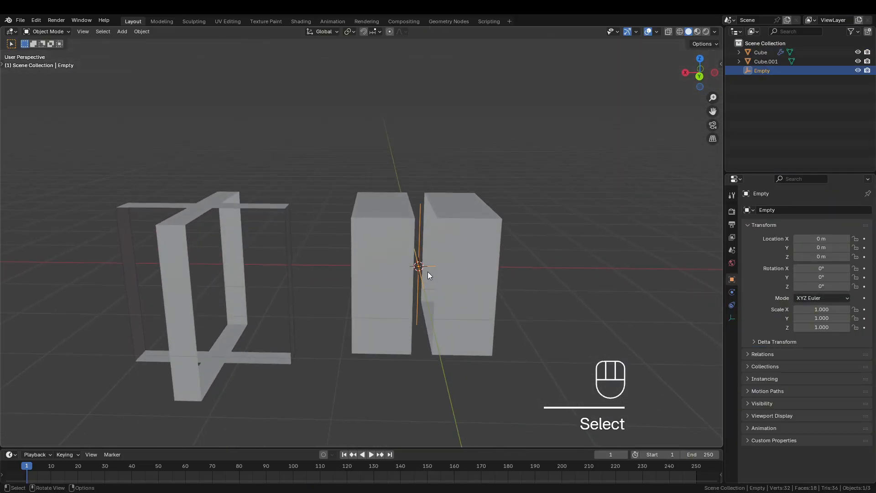
shift+middle_drag(481, 354, 441, 309)
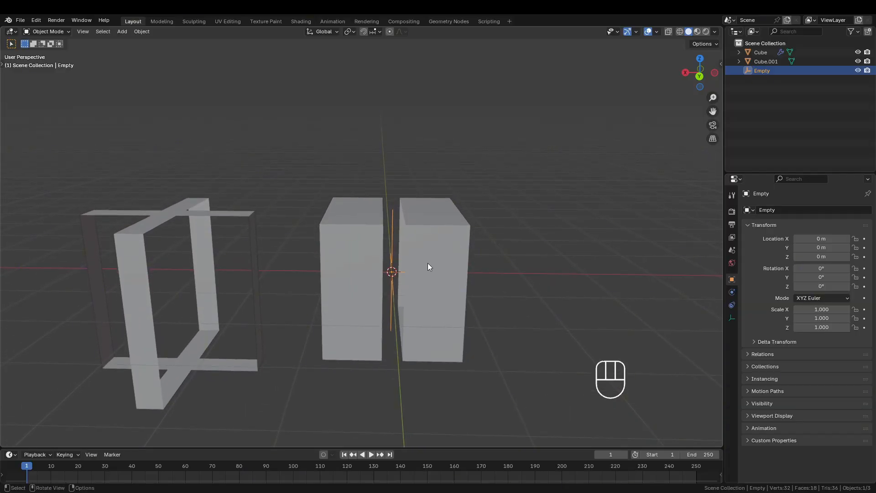
mouse_move(433, 278)
middle_down()
mouse_move(421, 262)
mouse_move(429, 260)
mouse_move(438, 290)
middle_up()
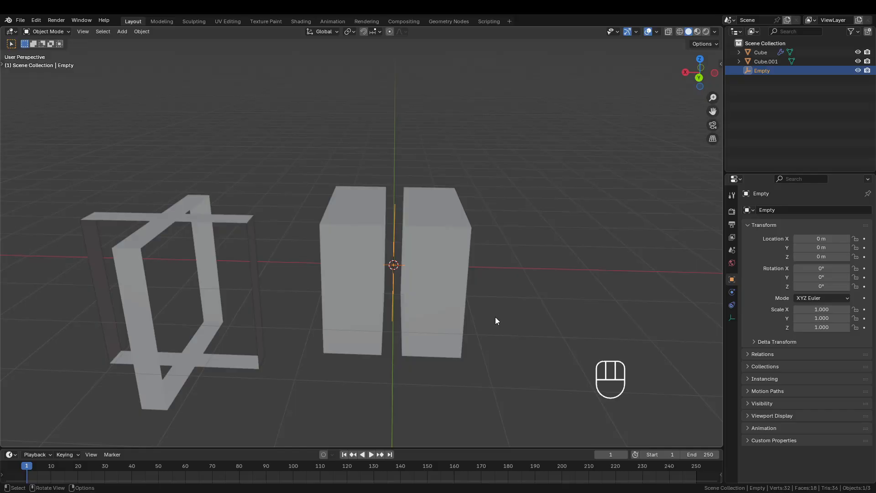
key(g)
key(x)
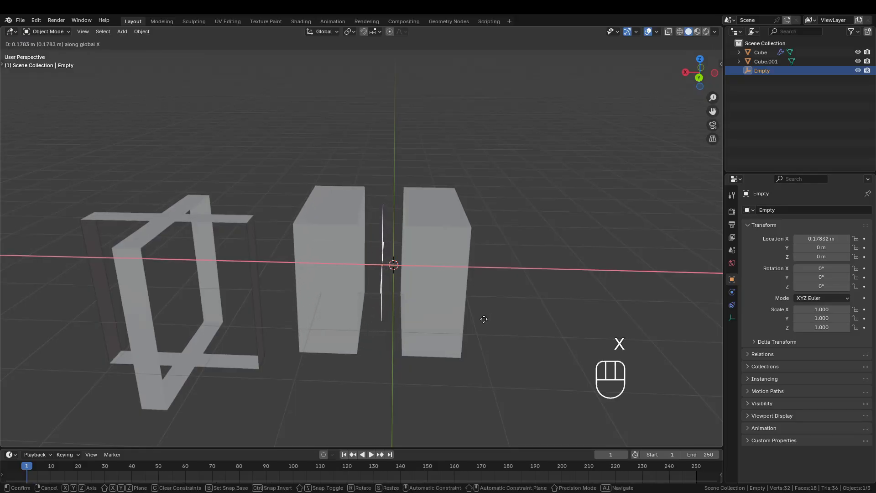
click(460, 321)
mouse_move(439, 315)
middle_down()
mouse_move(442, 284)
mouse_move(440, 309)
middle_up()
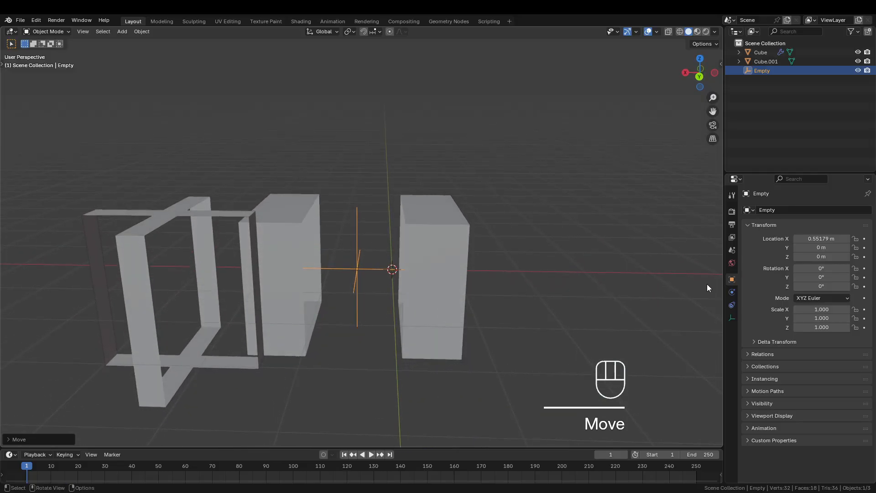
Step: Check the selection of Cube and the Empty, and undo the Empty's move along X
click(429, 251)
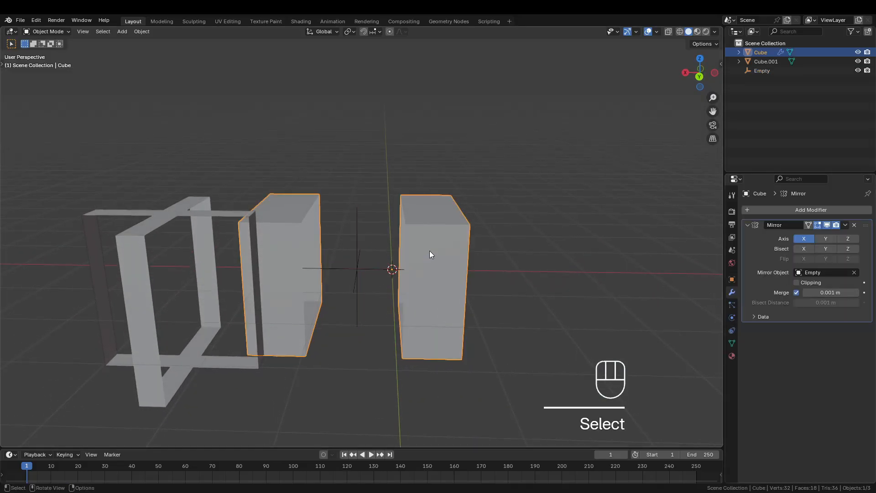
click(375, 248)
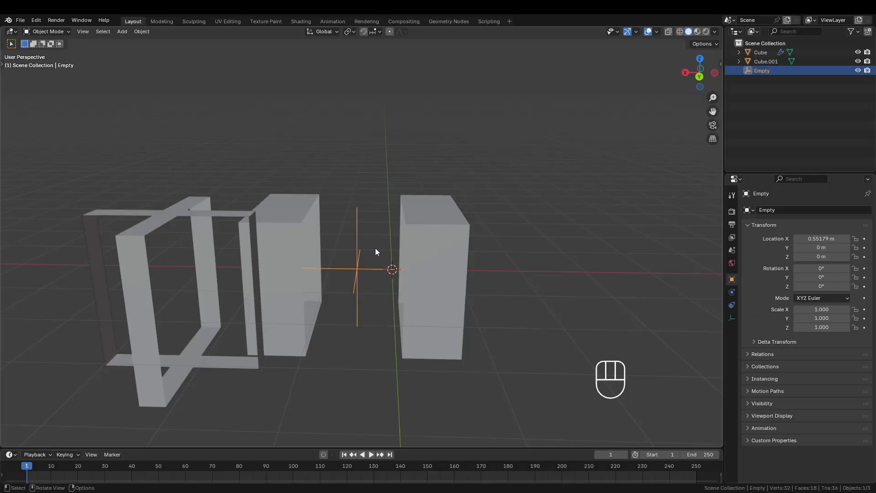
key(ctrl+z)
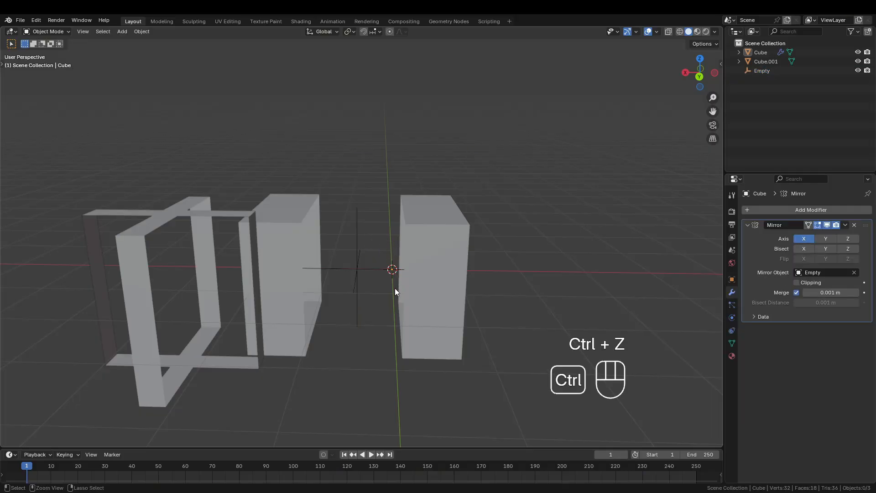
key(ctrl+z)
key(ctrl+z)
key(ctrl+z)
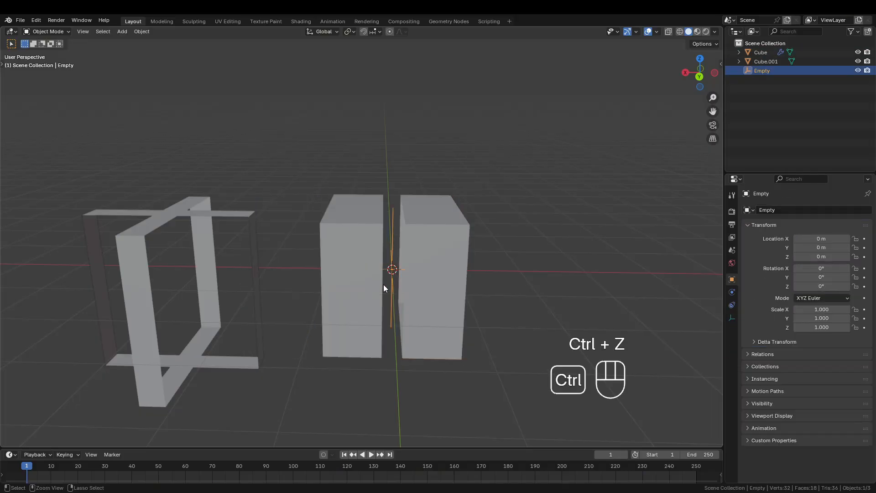
Step: Clear the Empty from the mirror object setting of Cube's Mirror modifier
middle_drag(384, 287, 376, 176)
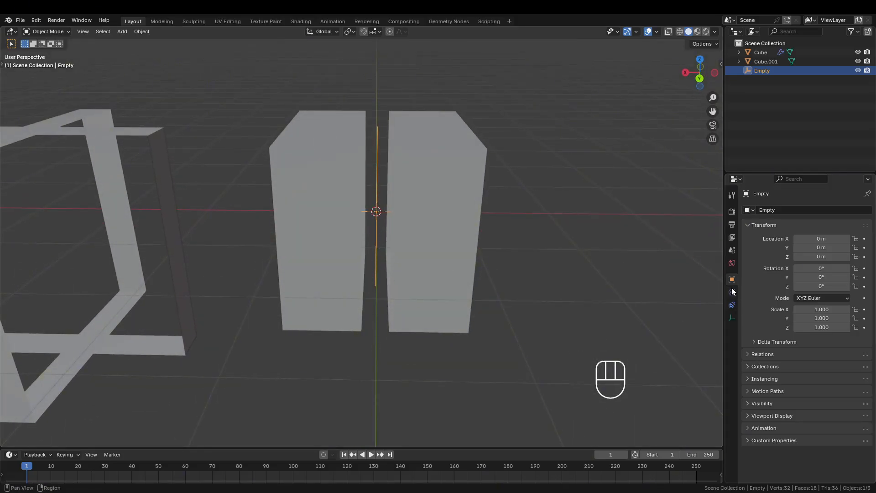
click(428, 209)
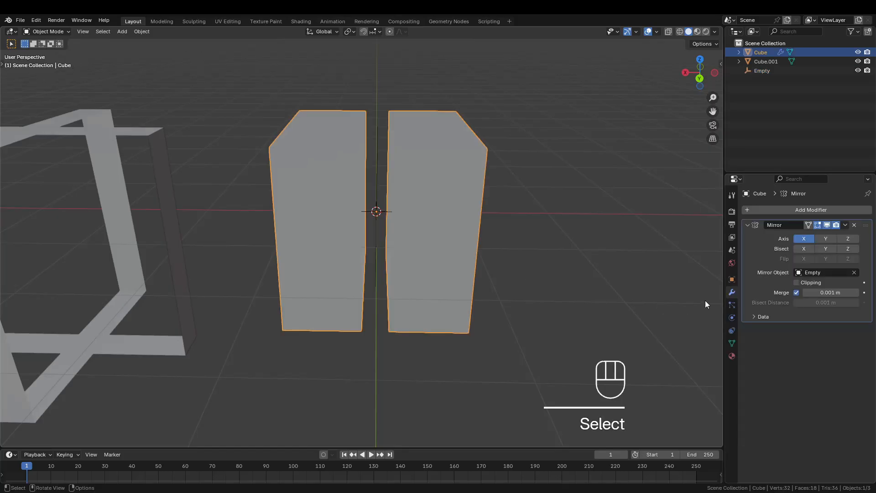
click(854, 272)
Step: Delete the Empty from the scene, undoing and repeating the deletion in different ways
click(782, 71)
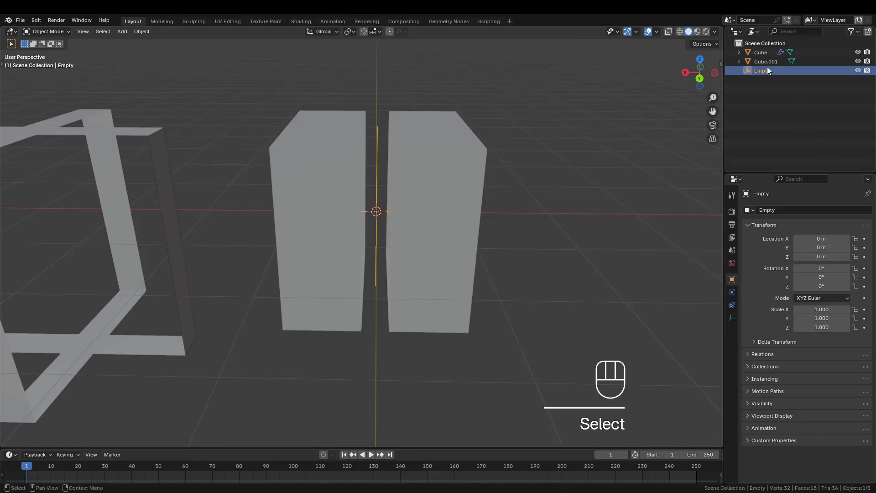
key(Delete)
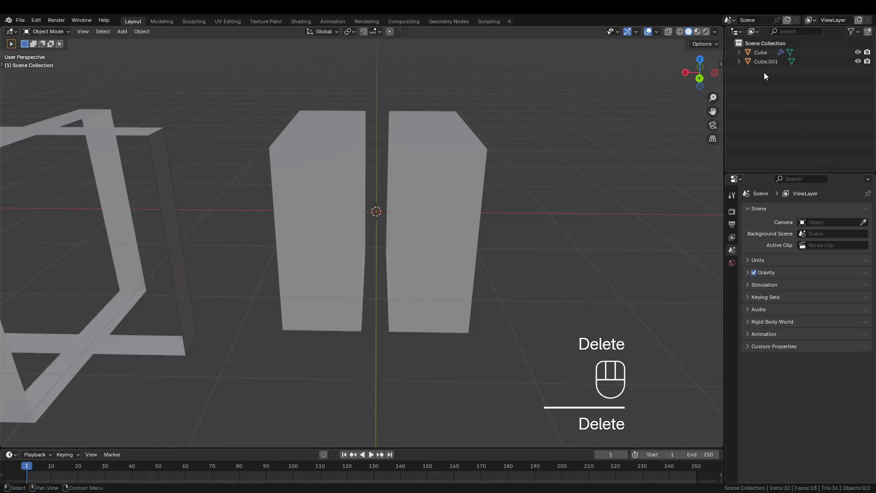
key(ctrl+z)
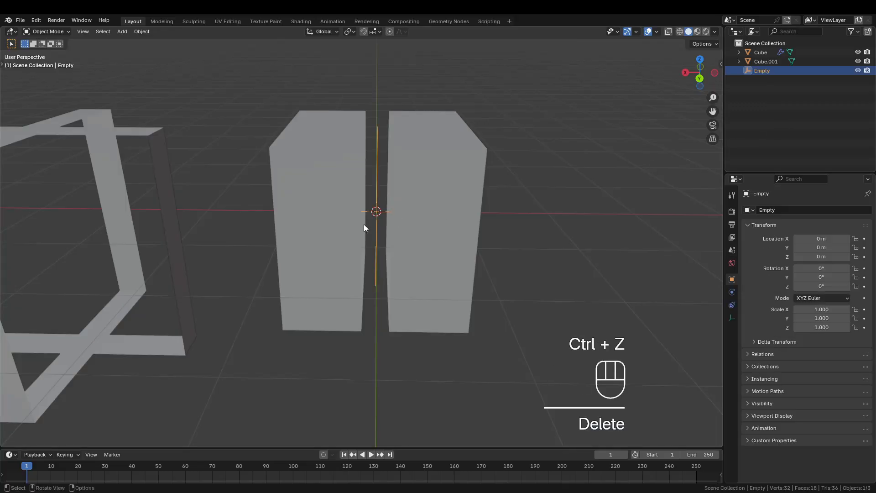
click(373, 224)
key(Delete)
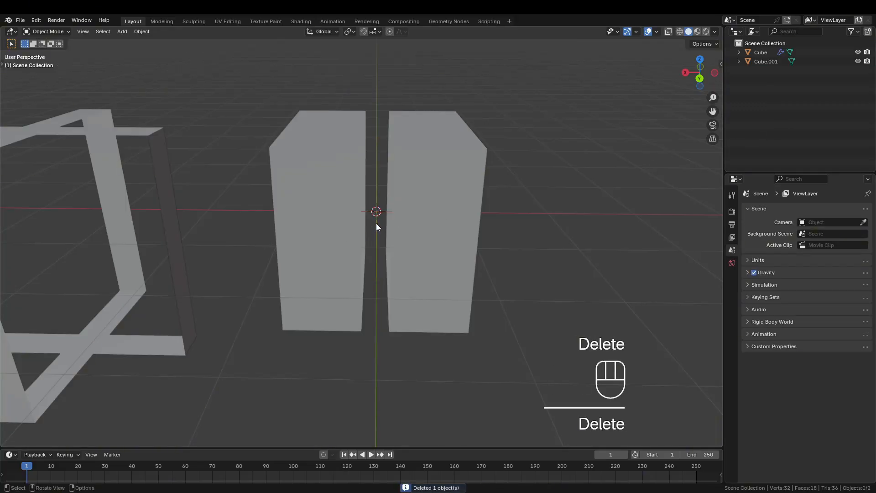
key(ctrl+z)
key(x)
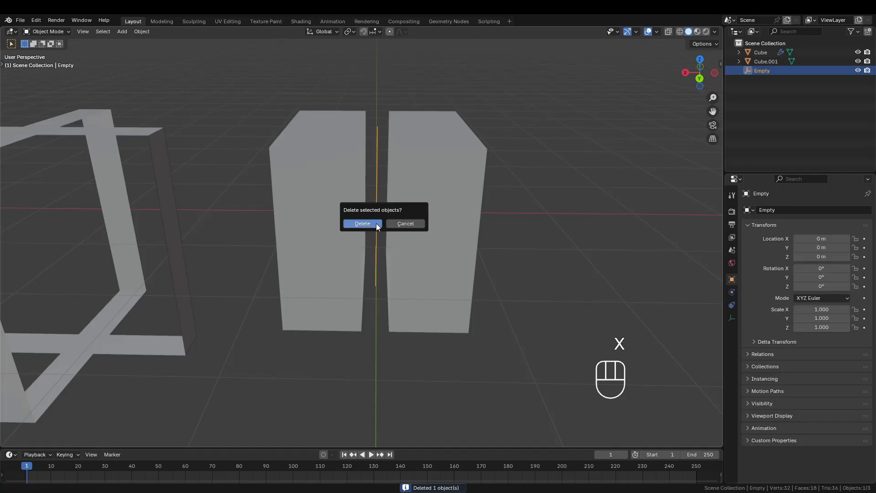
click(373, 224)
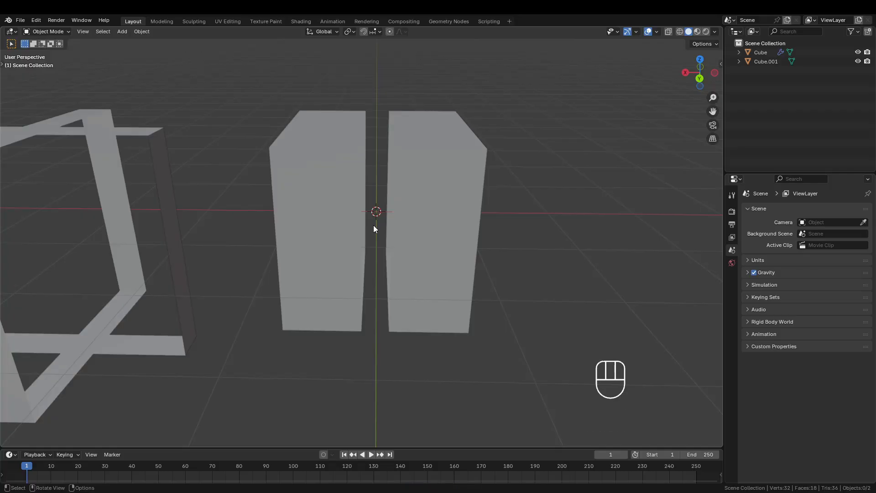
Step: In Edit Mode, move Cube's half along X past the mirror plane into its mirrored copy, and return to Object Mode
click(423, 222)
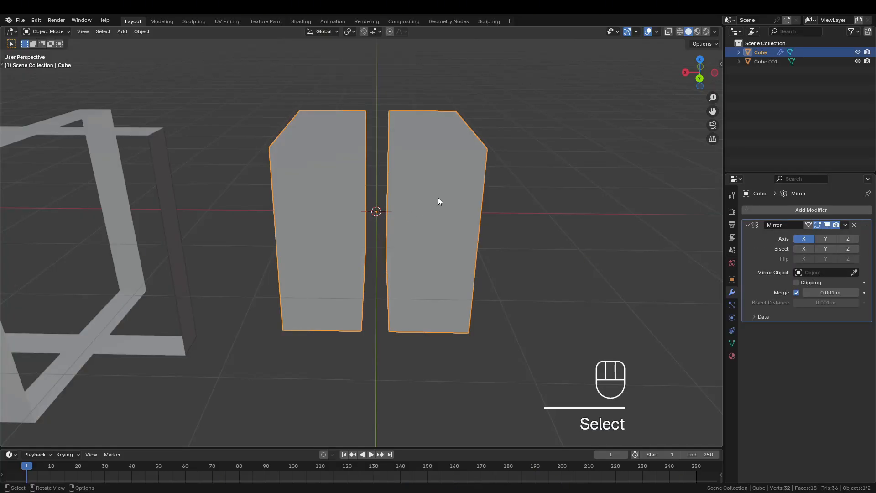
key(Tab)
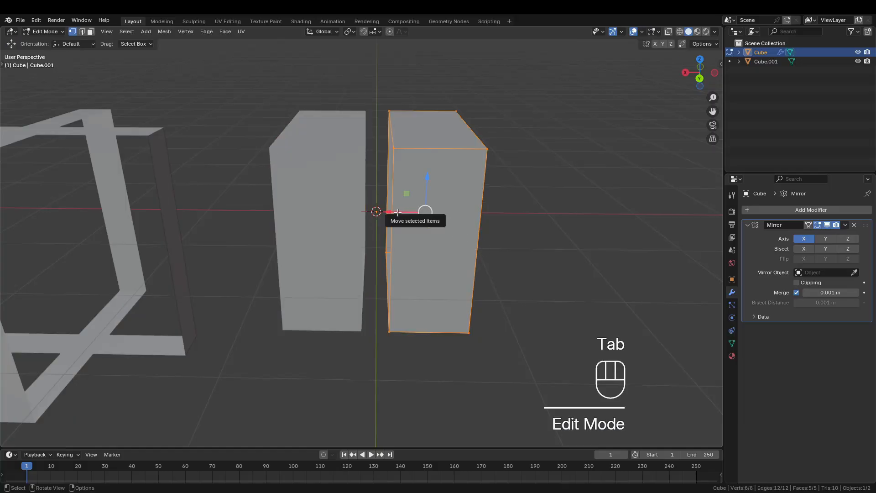
drag(409, 213, 381, 220)
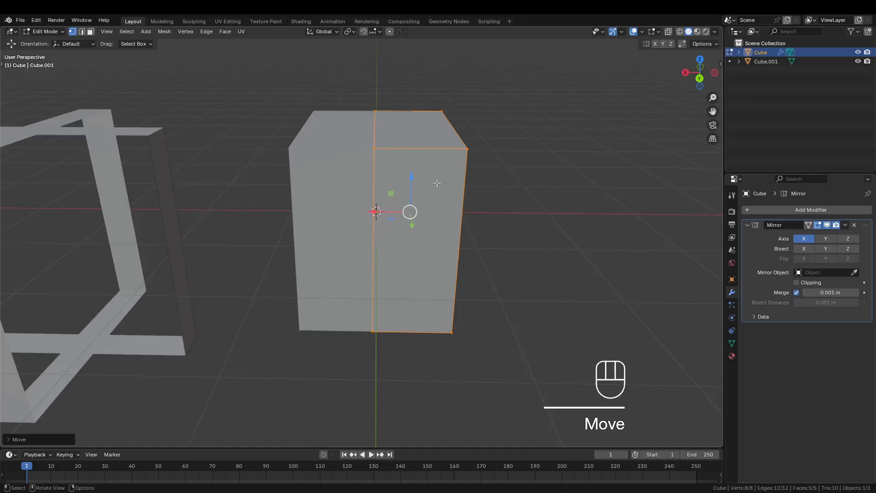
key(Tab)
mouse_move(458, 219)
middle_down()
mouse_move(457, 190)
mouse_move(455, 236)
middle_up()
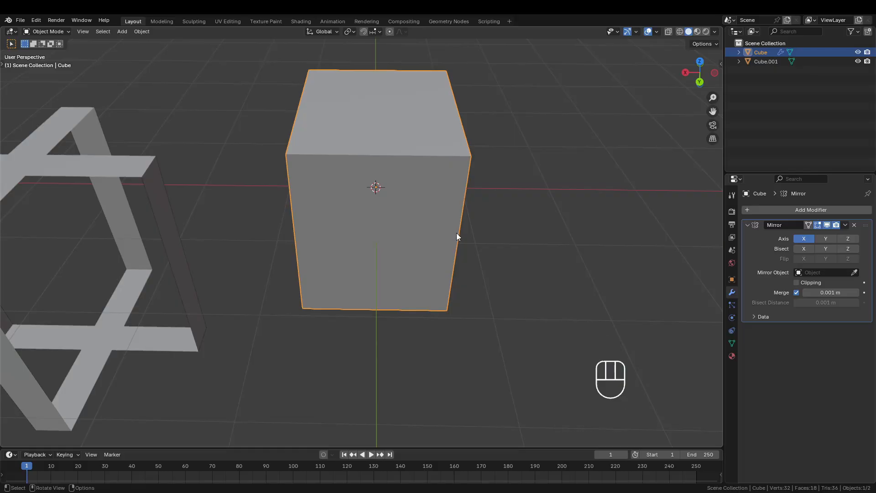
Step: Inspect the overlapping halves in wireframe, and in Edit Mode move Cube's half along X away from its mirrored copy
key(shift+z)
mouse_move(456, 236)
middle_down()
mouse_move(416, 191)
mouse_move(413, 142)
mouse_move(413, 191)
mouse_move(461, 264)
middle_up()
key(Tab)
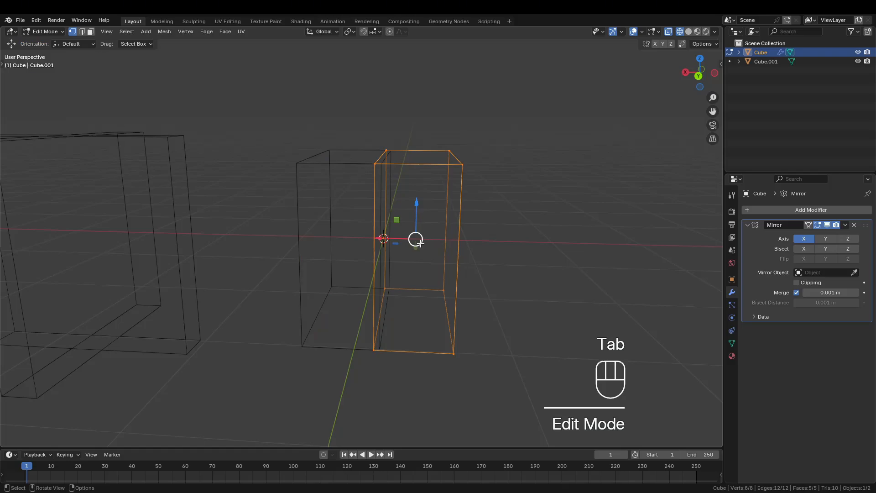
drag(379, 238, 397, 238)
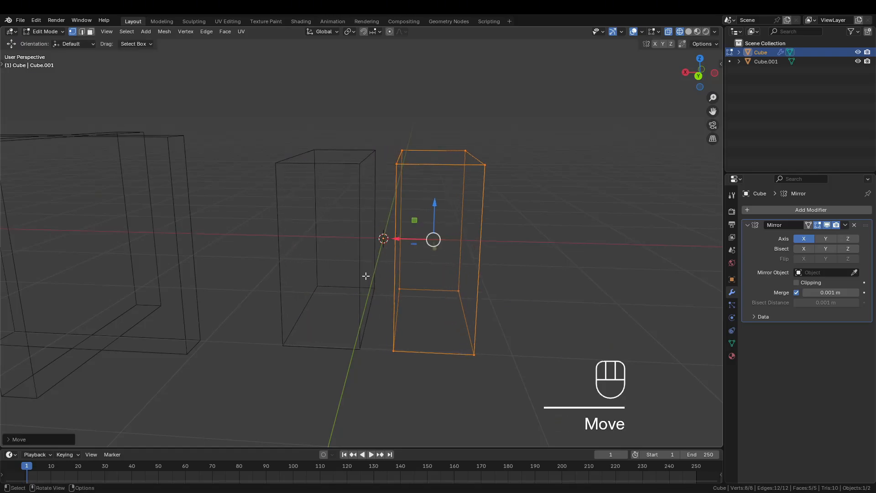
key(shift+z)
shift+middle_drag(424, 222, 425, 240)
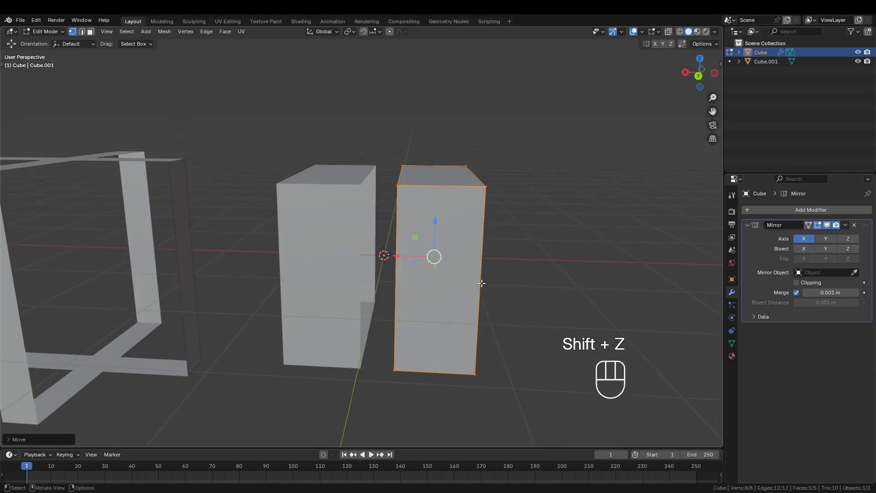
Step: Enable Clipping in Cube's Mirror modifier and move the selected half along X against the mirror plane
click(797, 283)
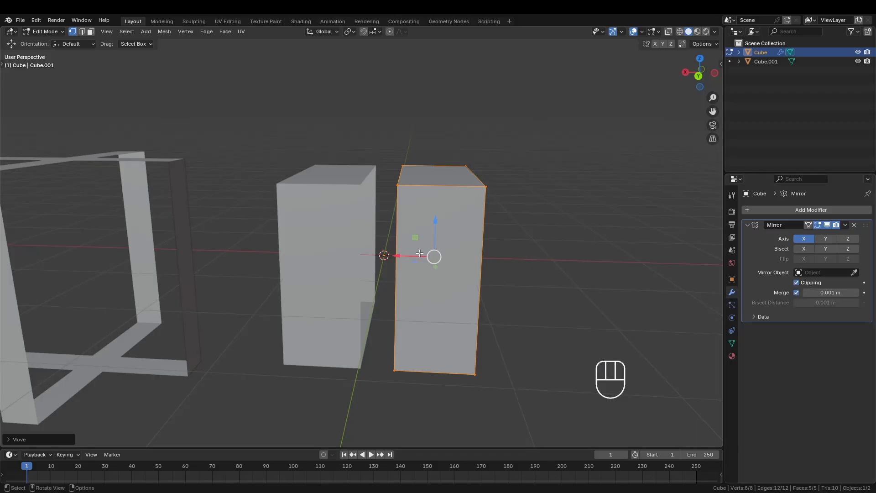
drag(405, 260, 376, 269)
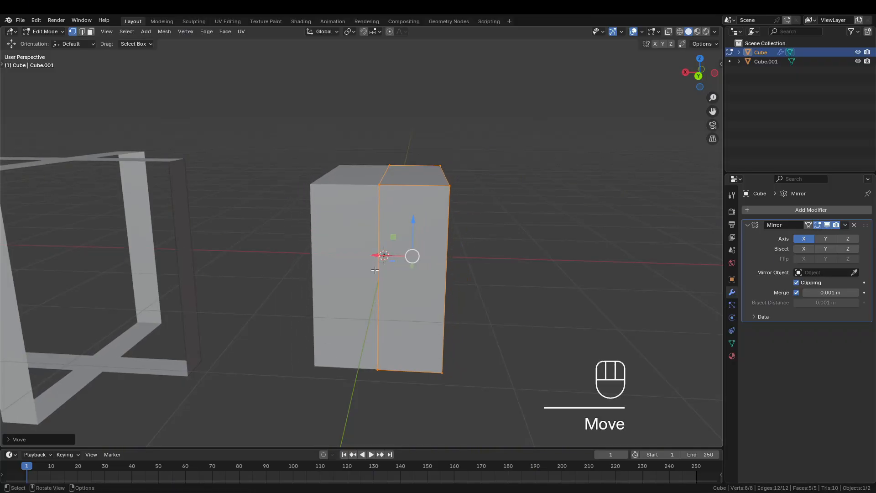
Step: Check the clipped seam in wireframe and move the selected half outward along X to widen the cube
scroll(431, 220, up, 2)
middle_drag(431, 220, 448, 279)
key(shift+z)
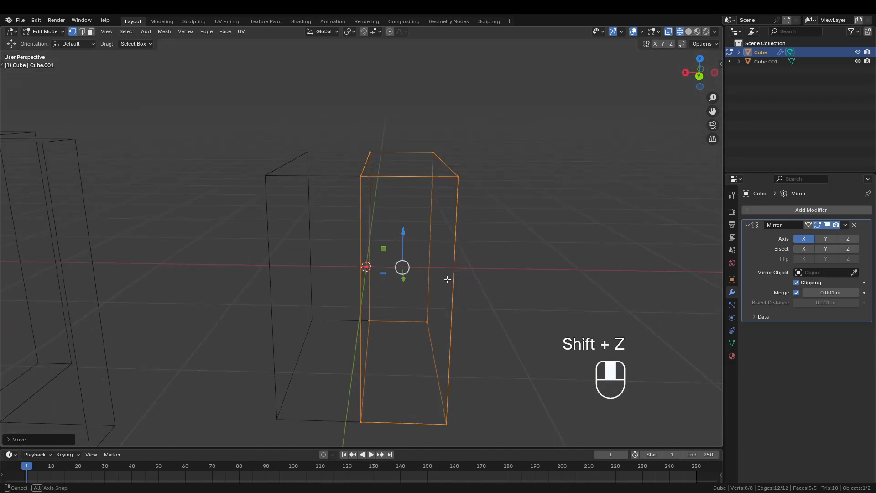
mouse_move(374, 270)
mouse_down()
mouse_move(455, 271)
mouse_move(391, 270)
mouse_up()
key(shift+z)
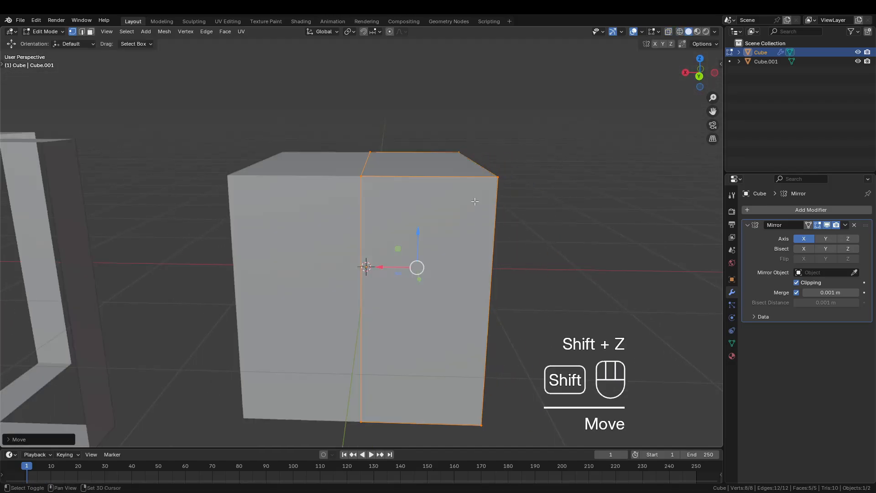
Step: Select the four vertices of the half's outer side face in wireframe, and return to solid shading
shift+middle_drag(490, 255, 481, 233)
middle_drag(452, 156, 439, 176)
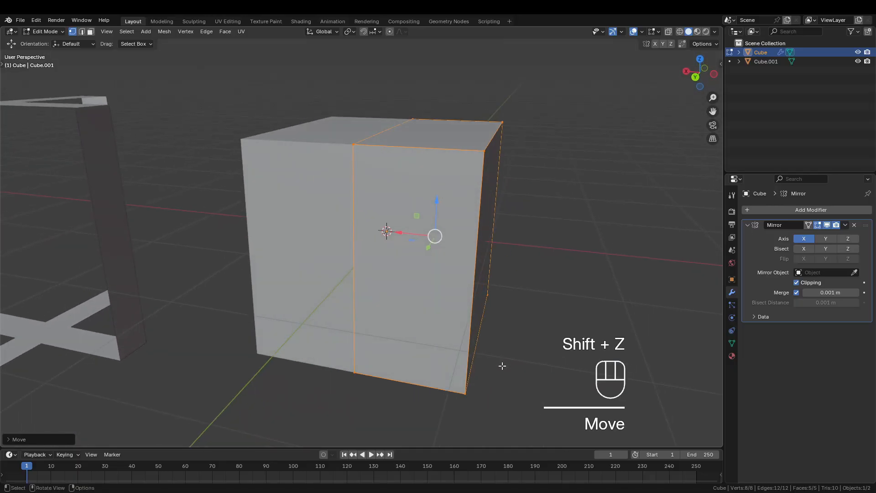
middle_drag(506, 381, 509, 363)
key(shift+z)
drag(475, 426, 441, 120)
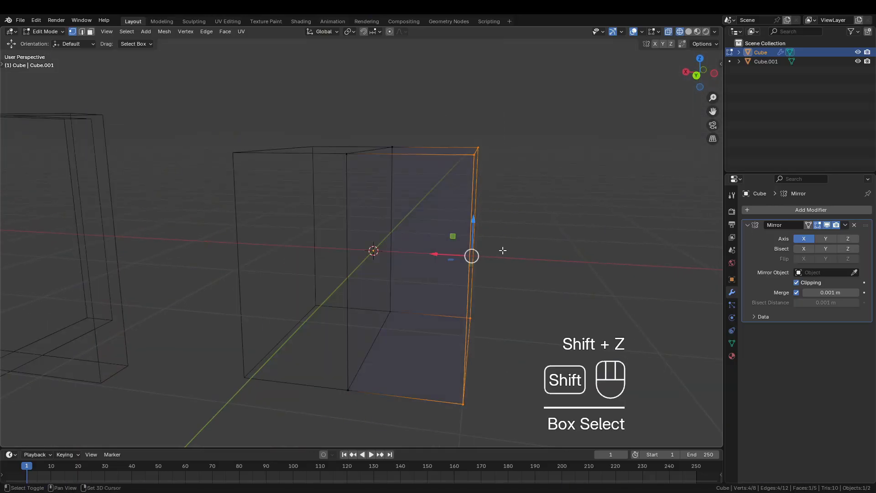
key(shift+z)
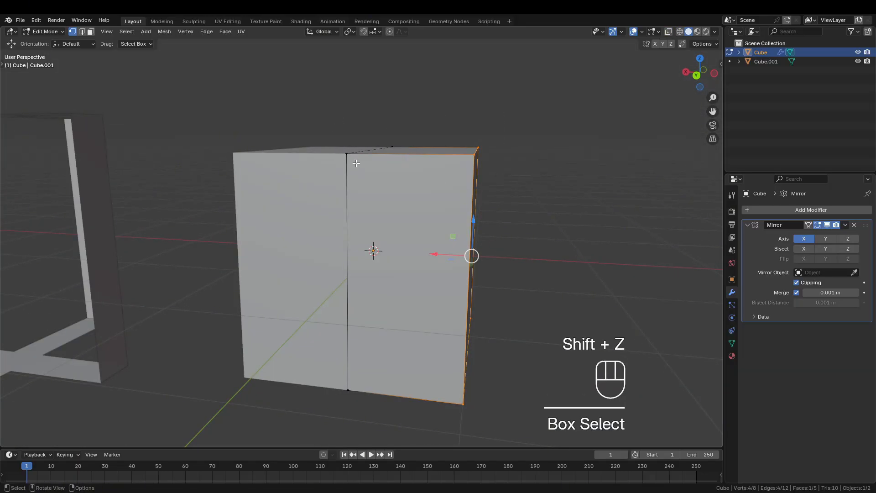
Step: Select the edge loop at Cube's mirror seam and try to move it along X with clipping on
key(a)
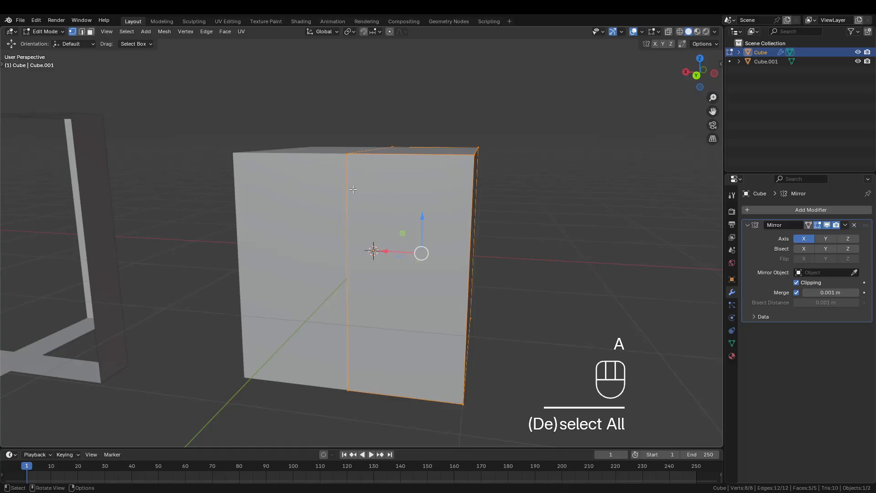
middle_drag(353, 189, 347, 175)
alt+click(347, 175)
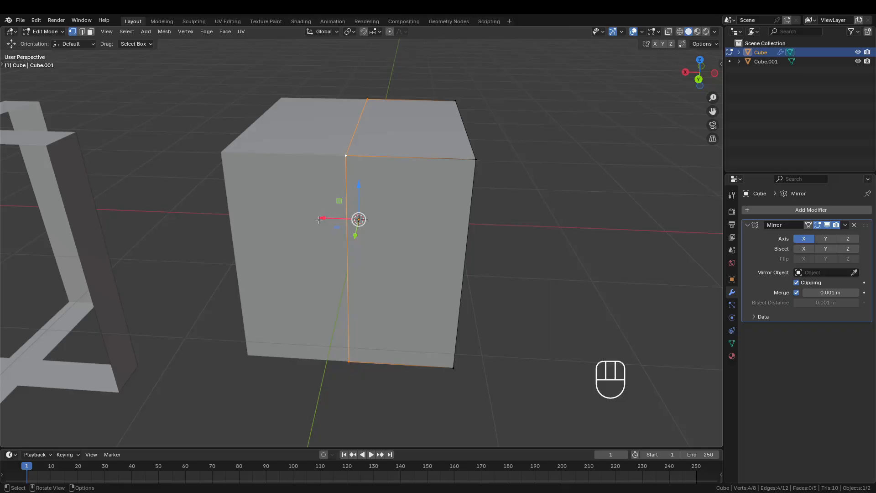
mouse_move(323, 219)
mouse_down()
mouse_move(308, 218)
mouse_move(338, 219)
mouse_up()
middle_drag(338, 219, 404, 149)
key(n)
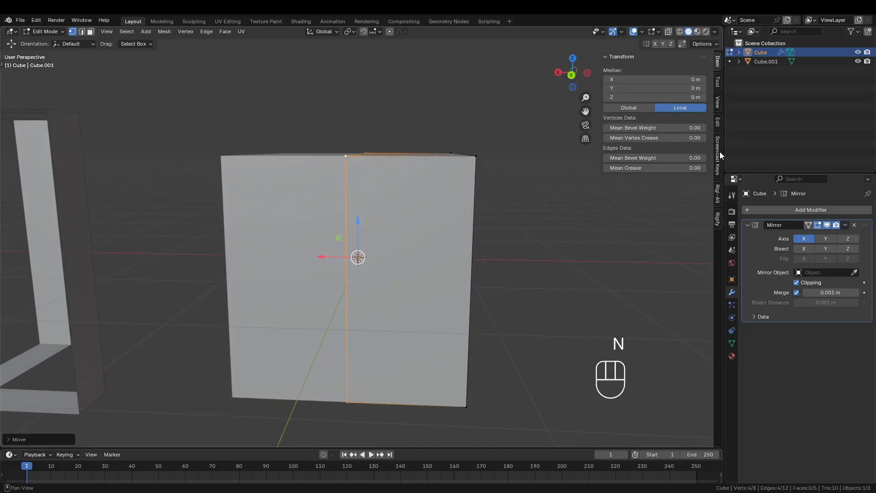
click(717, 103)
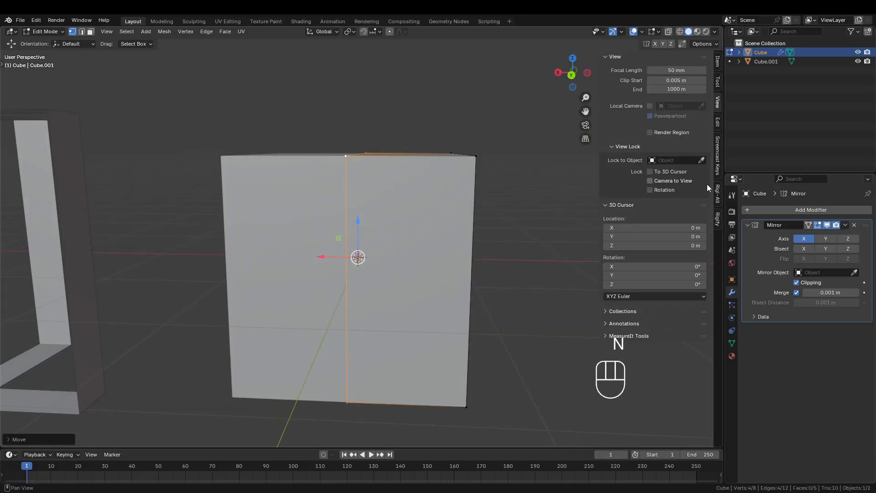
mouse_move(375, 224)
middle_down()
mouse_move(382, 209)
mouse_move(382, 229)
middle_up()
Step: Undo the recent mesh moves and selections back to the point where Cube's half stands apart from its mirrored copy
key(ctrl+z)
key(ctrl+z)
key(ctrl+z)
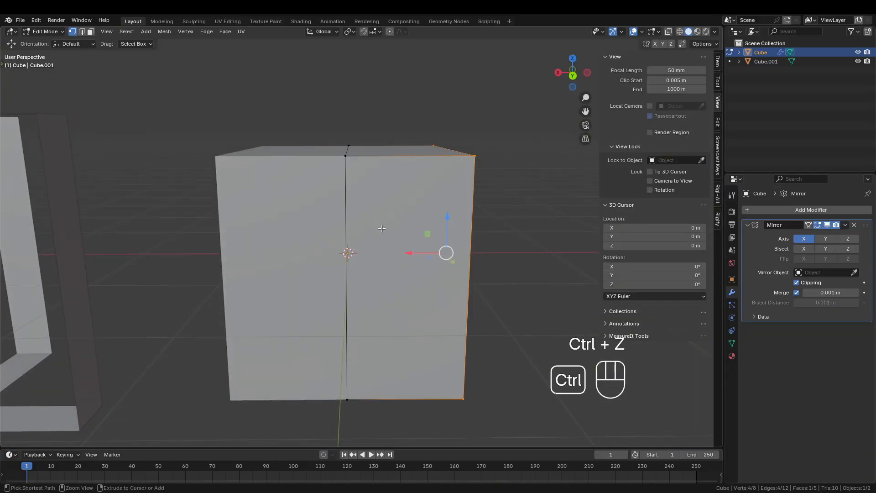
key(ctrl+z)
key(ctrl+z)
key(ctrl+z)
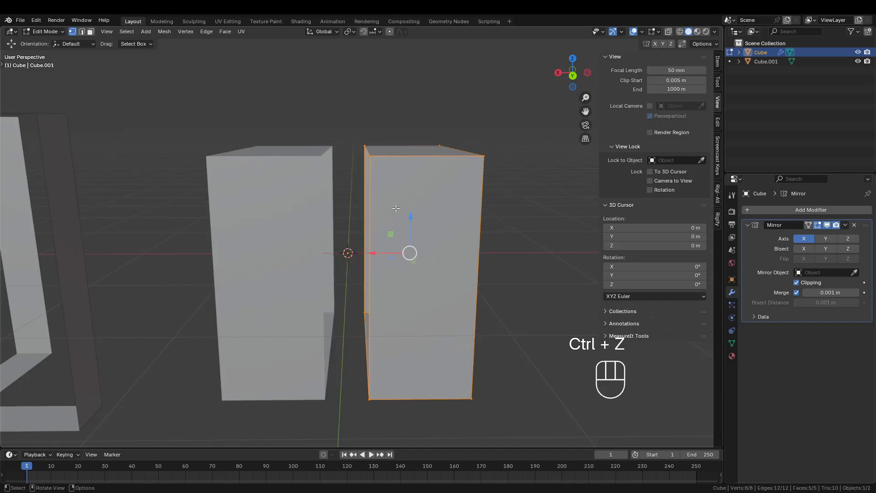
shift+middle_drag(396, 208, 393, 158)
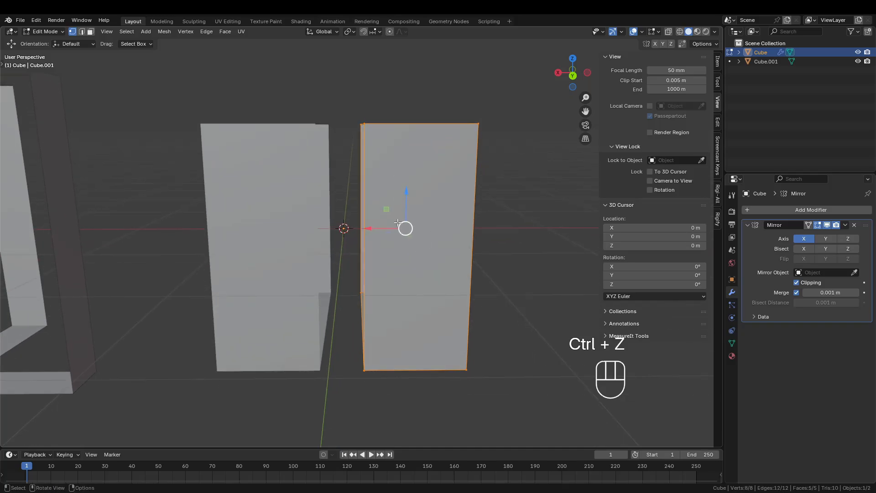
key(n)
Step: Move Cube's half along X against the mirror plane so that both halves meet at the centre
mouse_move(377, 229)
mouse_down()
mouse_move(352, 230)
mouse_move(400, 227)
mouse_move(364, 230)
mouse_up()
key(ctrl+z)
scroll(447, 206, down, 2)
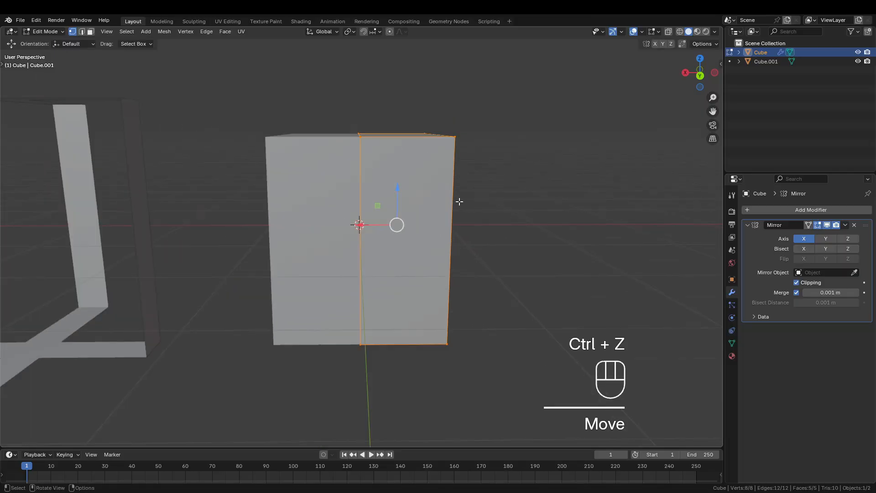
shift+middle_drag(418, 195, 417, 254)
key(Tab)
middle_drag(486, 250, 457, 269)
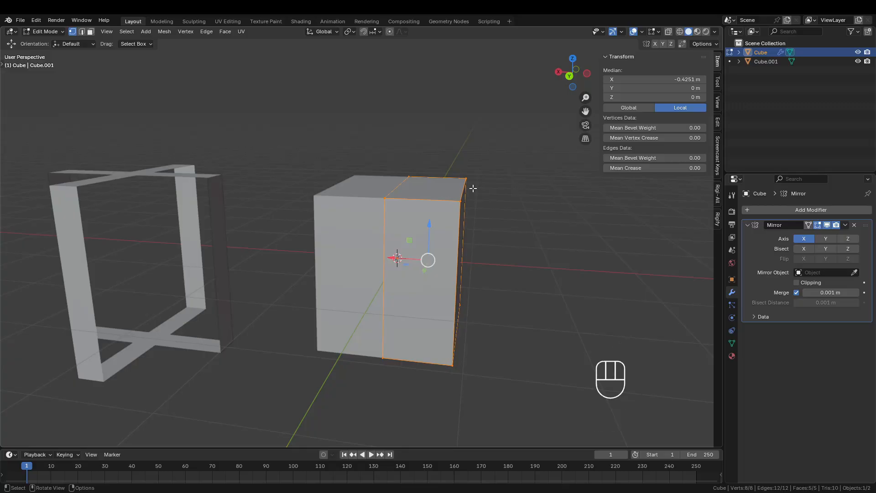
Step: Try to move the clipped half along X away from the mirror plane, and undo the move
key(n)
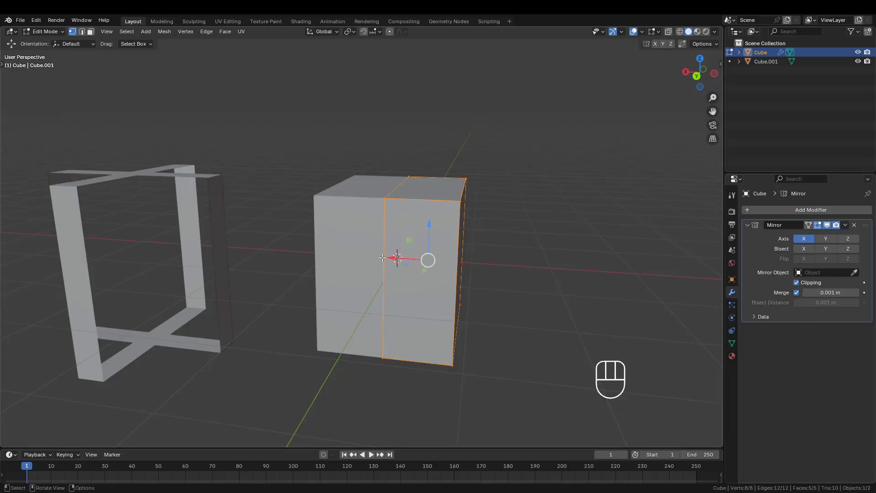
drag(391, 258, 466, 260)
key(ctrl+z)
mouse_move(492, 287)
middle_down()
mouse_move(508, 258)
mouse_move(507, 297)
mouse_move(499, 297)
middle_up()
shift+middle_drag(491, 225, 466, 227)
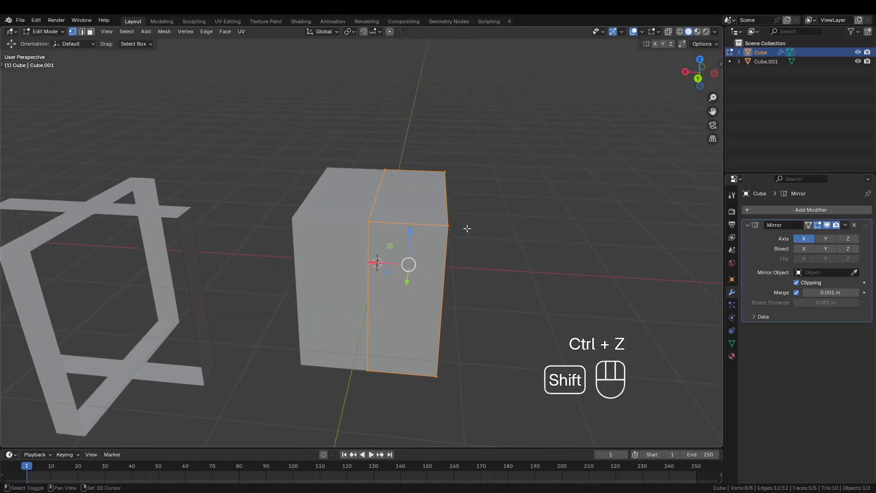
Step: Return to Object Mode and set Cube's X dimension to 2 m
key(n)
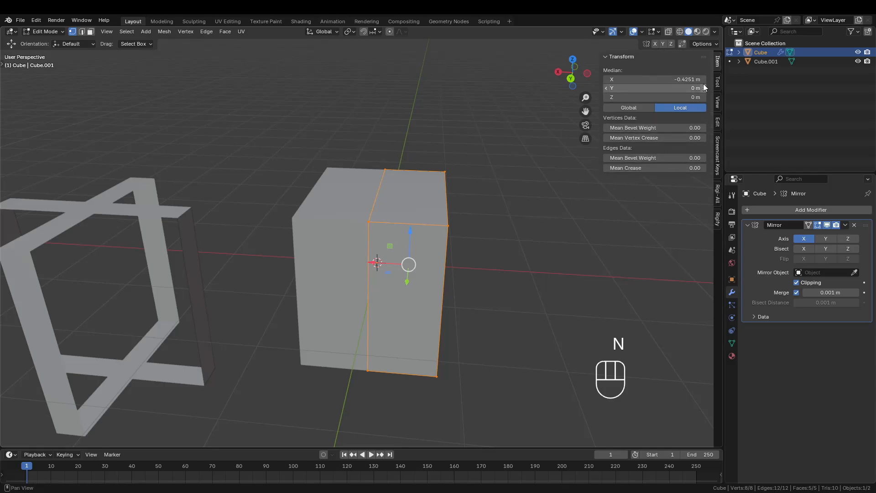
key(n)
key(Tab)
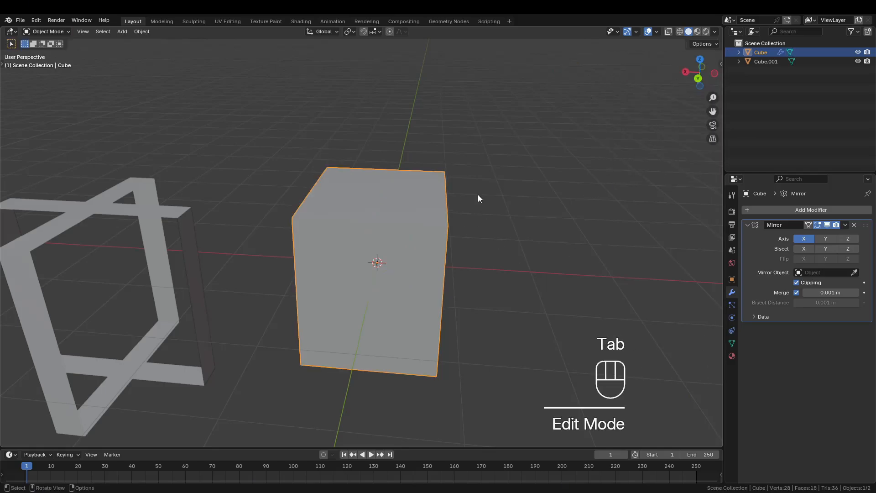
key(n)
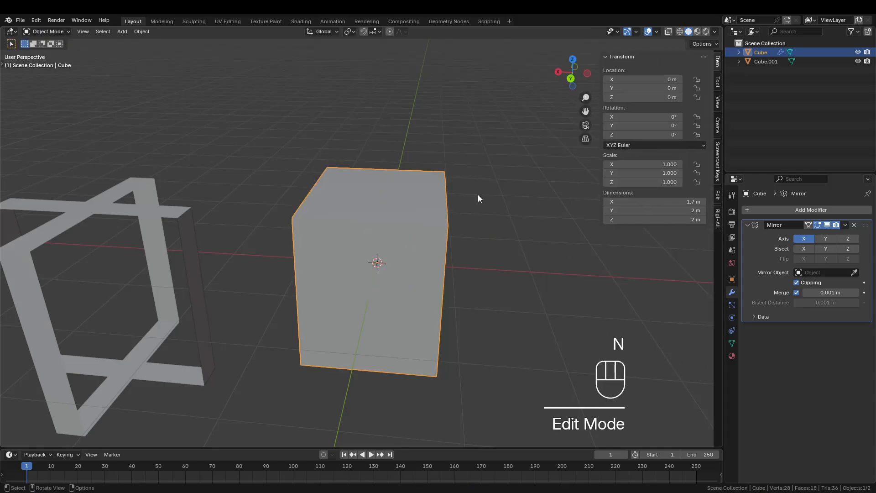
drag(600, 63, 603, 82)
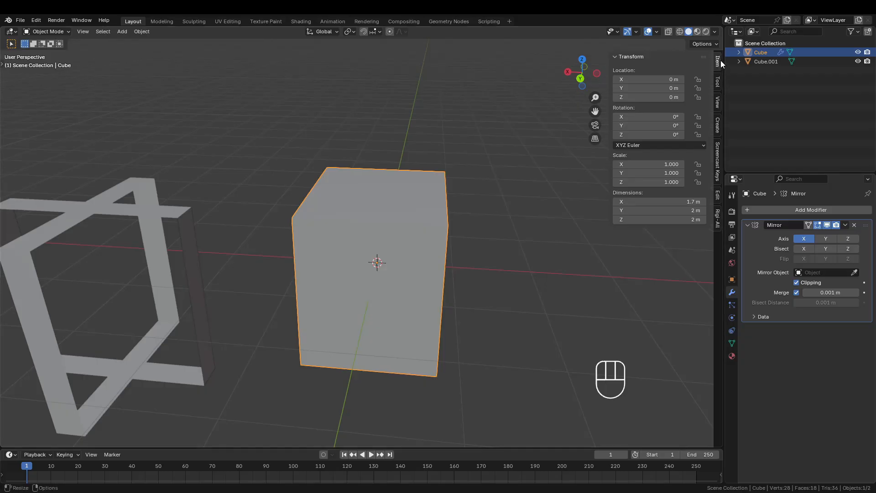
click(679, 199)
text(2)
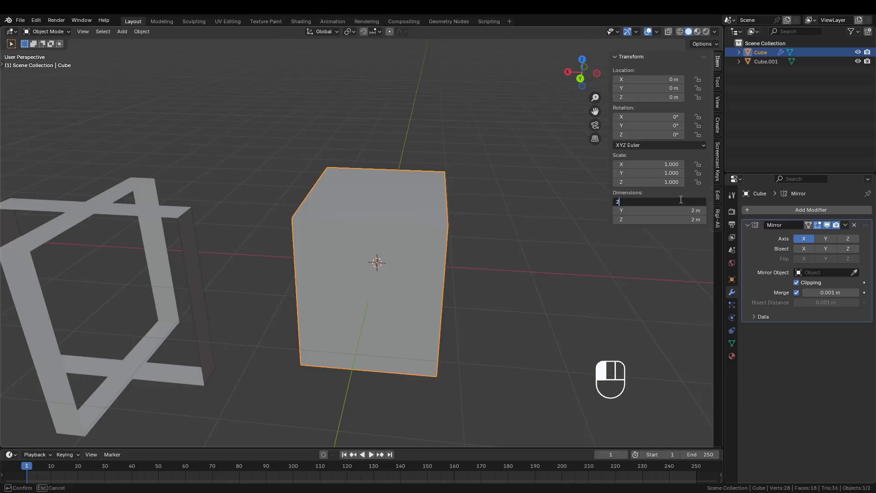
key(Return)
mouse_move(483, 281)
middle_down()
mouse_move(489, 261)
mouse_move(488, 269)
middle_up()
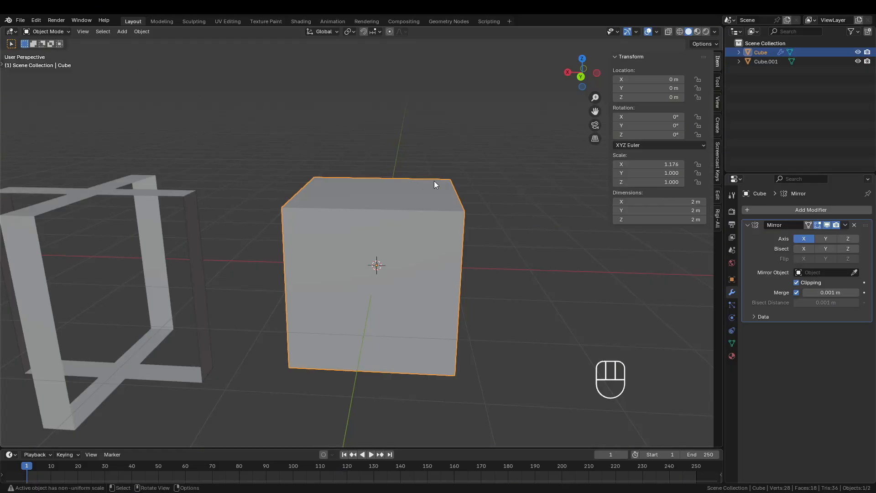
key(ctrl+a)
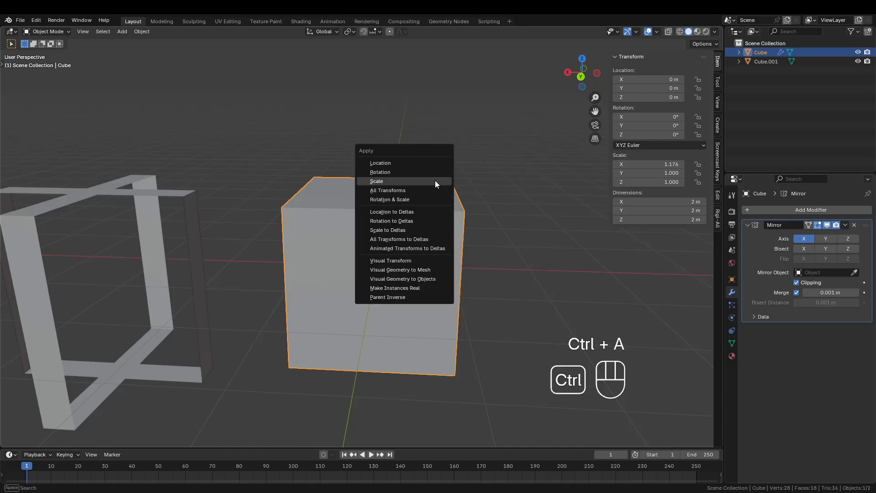
click(380, 182)
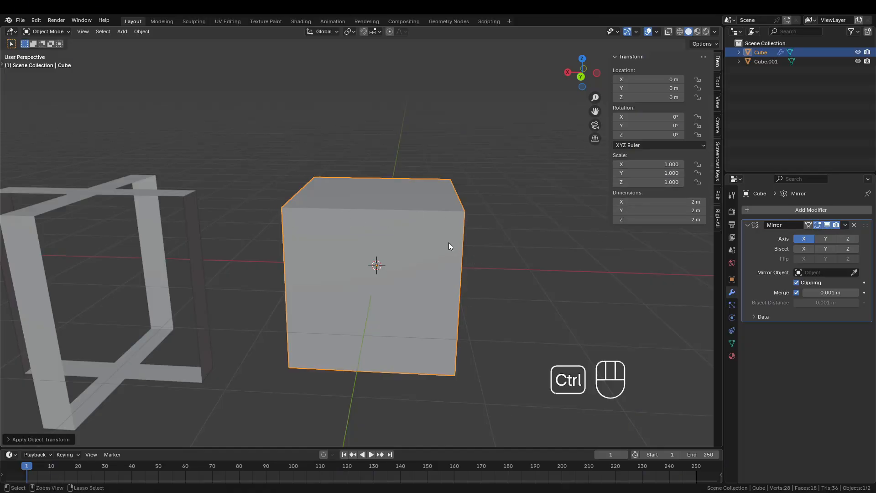
key(ctrl+z)
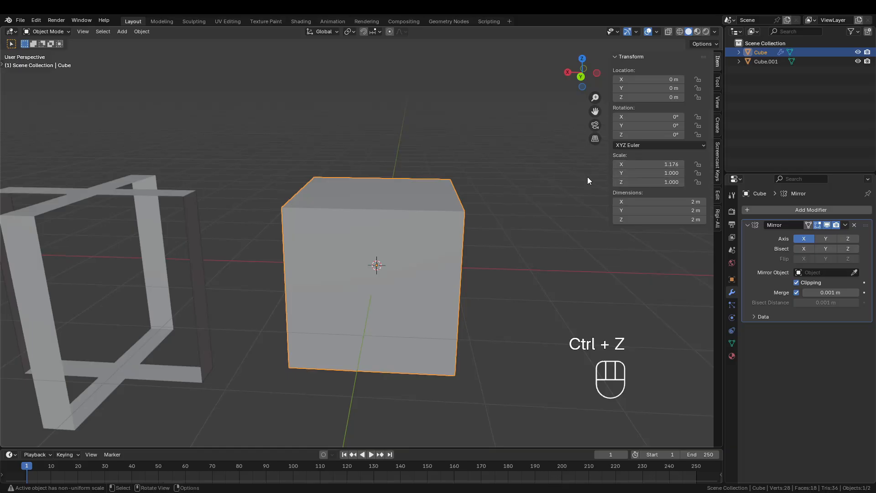
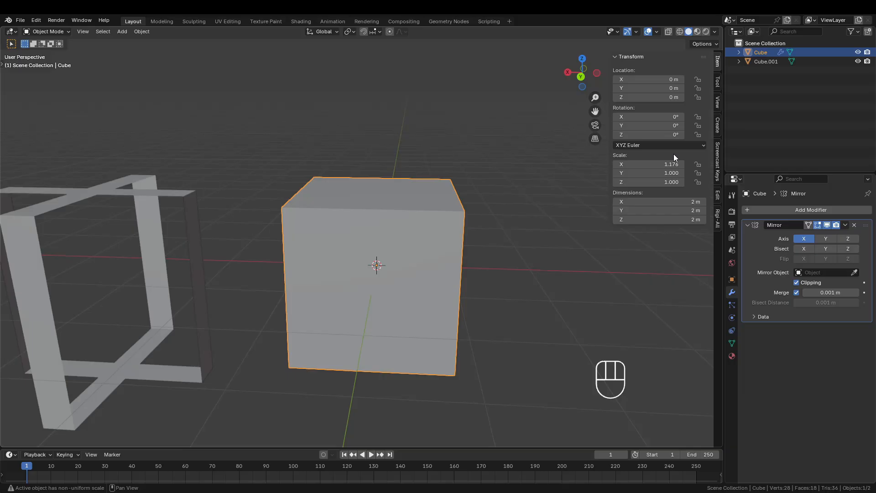
Step: Apply Cube's scale
shift+middle_drag(411, 212, 376, 264)
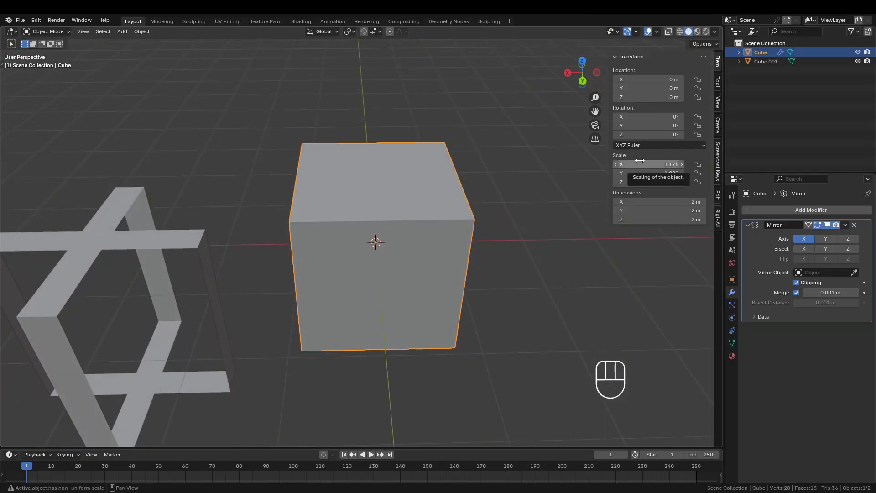
key(ctrl+a)
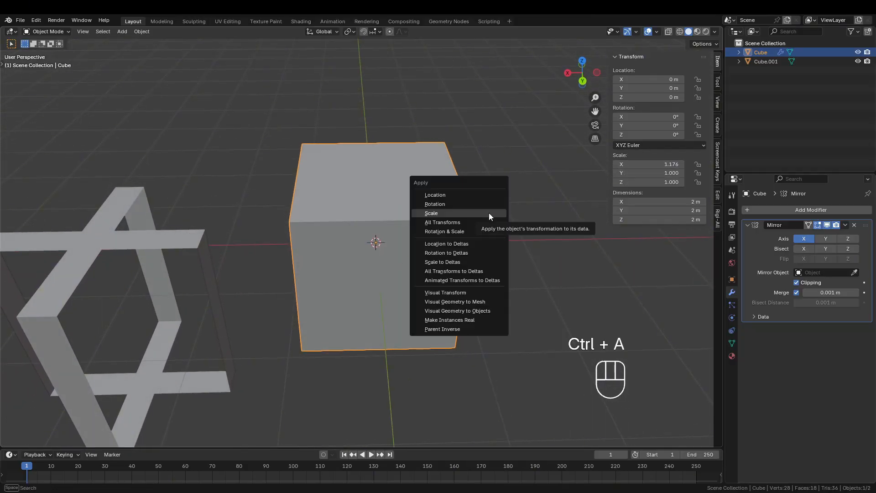
click(489, 213)
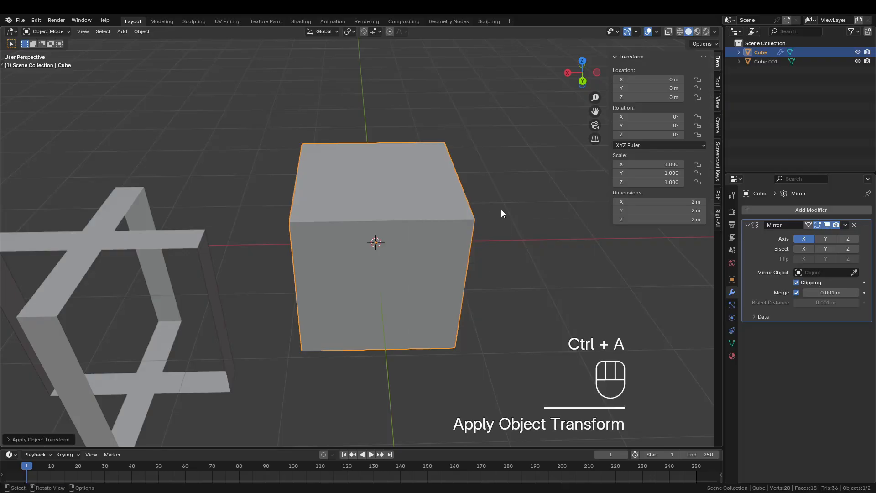
Step: Try scaling up all of Cube's vertices in Edit Mode, check the object's scale values in Object Mode, and undo the resize
middle_drag(420, 308, 446, 302)
key(Tab)
drag(491, 257, 319, 293)
middle_drag(319, 292, 471, 313)
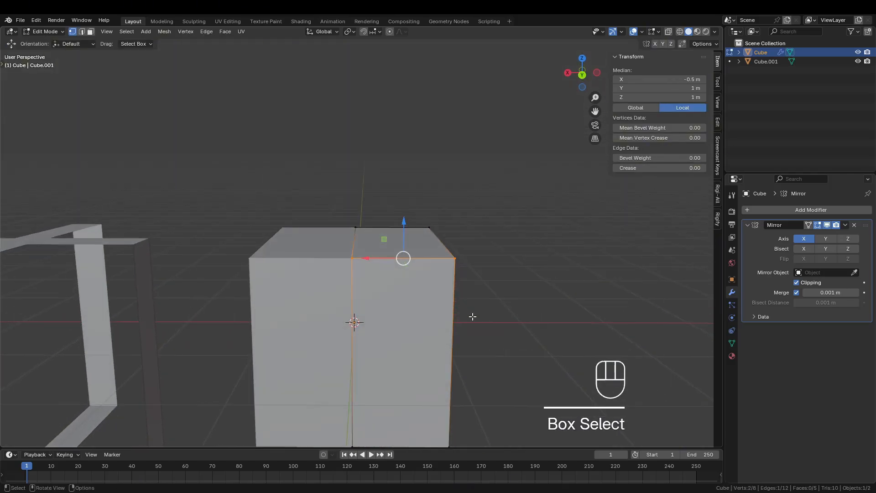
key(a)
key(s)
click(589, 272)
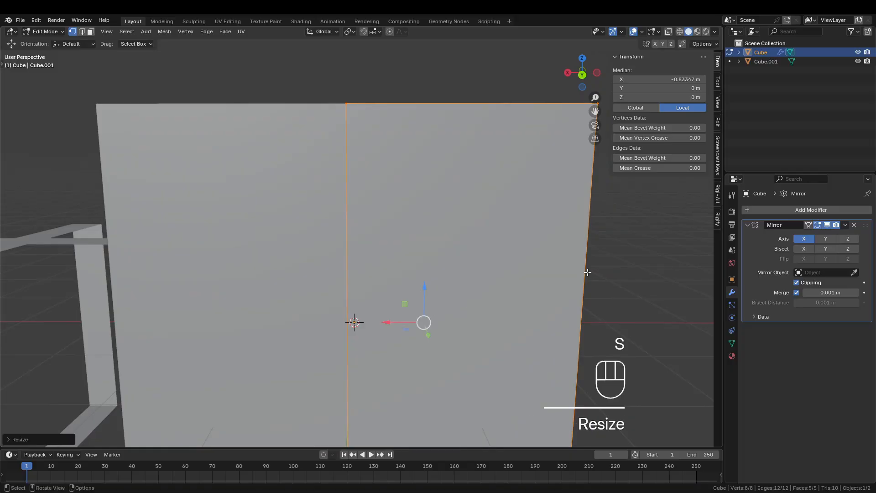
key(Tab)
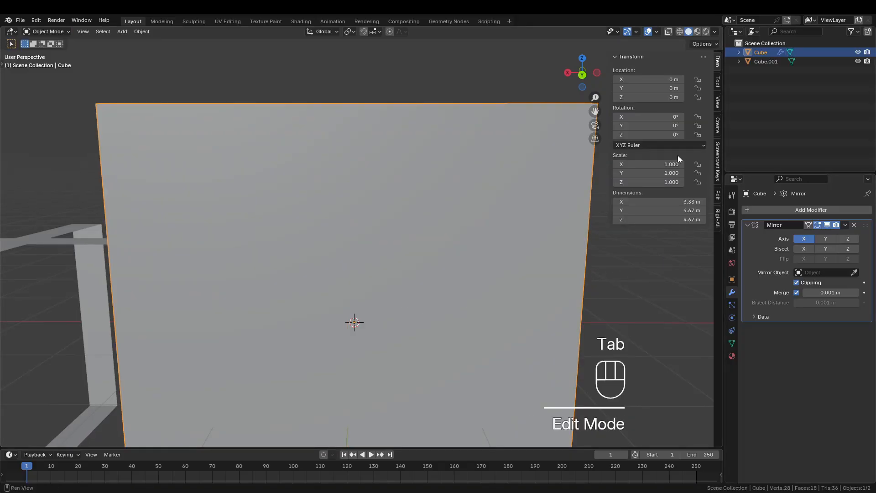
scroll(461, 274, down, 4)
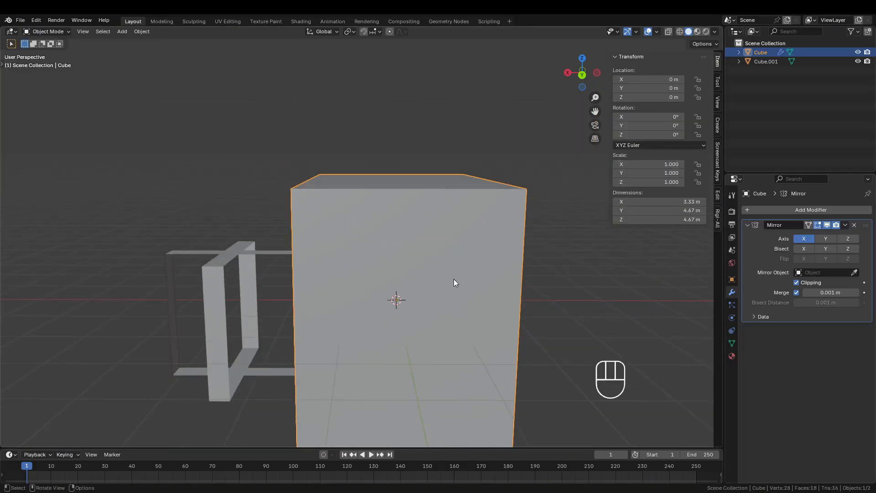
shift+middle_drag(454, 280, 423, 278)
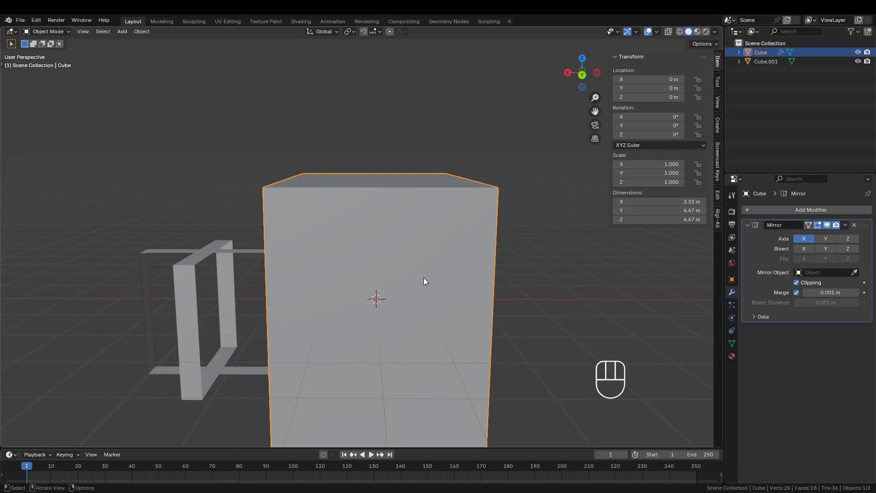
key(ctrl+z)
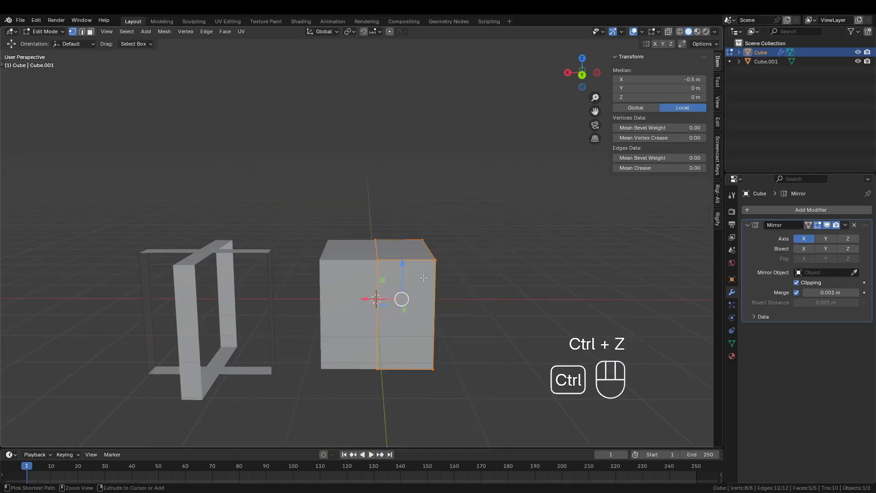
Step: Try scaling Cube up as a whole in Object Mode, and cancel the scaling
key(Tab)
key(s)
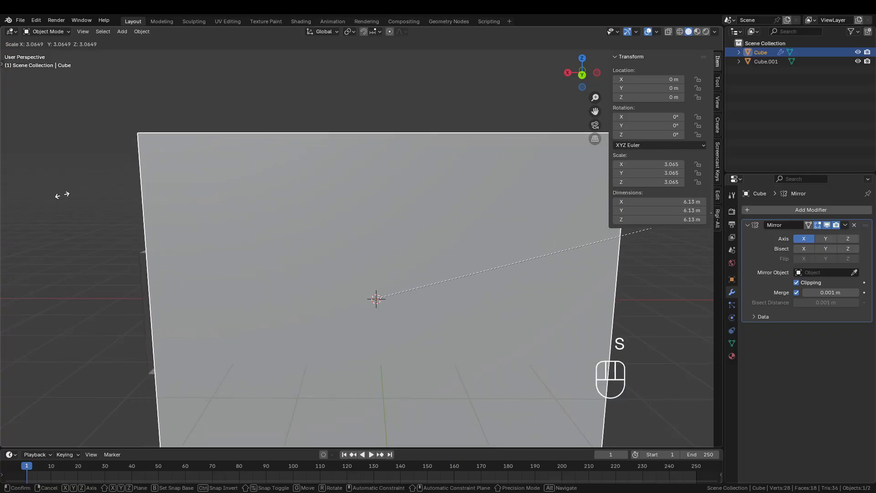
key(Escape)
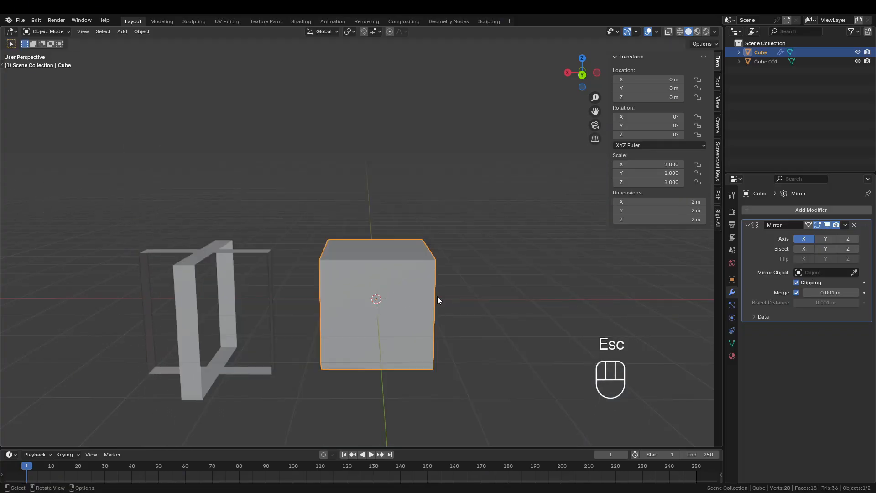
Step: Inspect Cube's mirrored half in Edit Mode, and select the ribbon frame Cube.001 in Object Mode
key(ctrl)
scroll(406, 301, up, 2)
shift+middle_drag(406, 302, 429, 261)
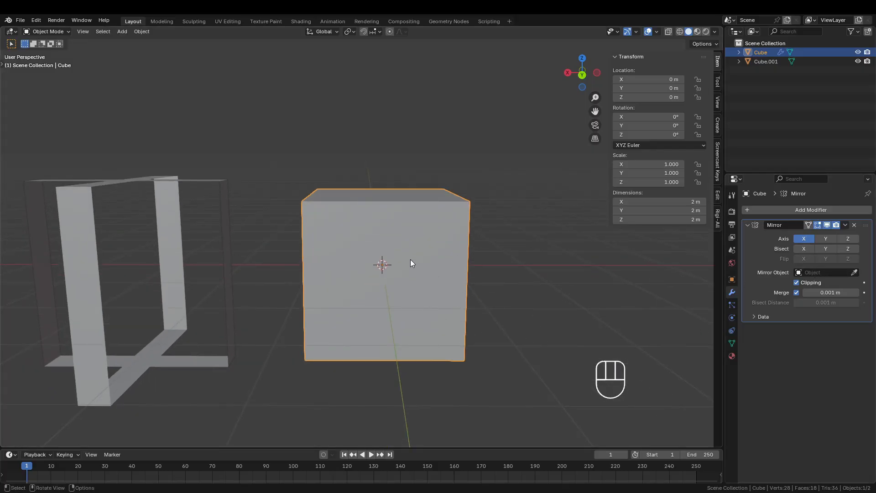
key(Tab)
middle_drag(411, 260, 183, 279)
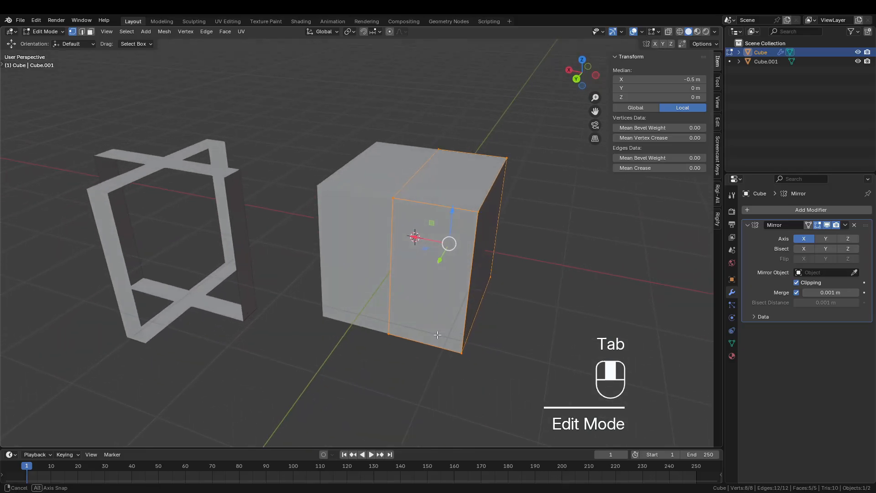
key(Tab)
click(172, 164)
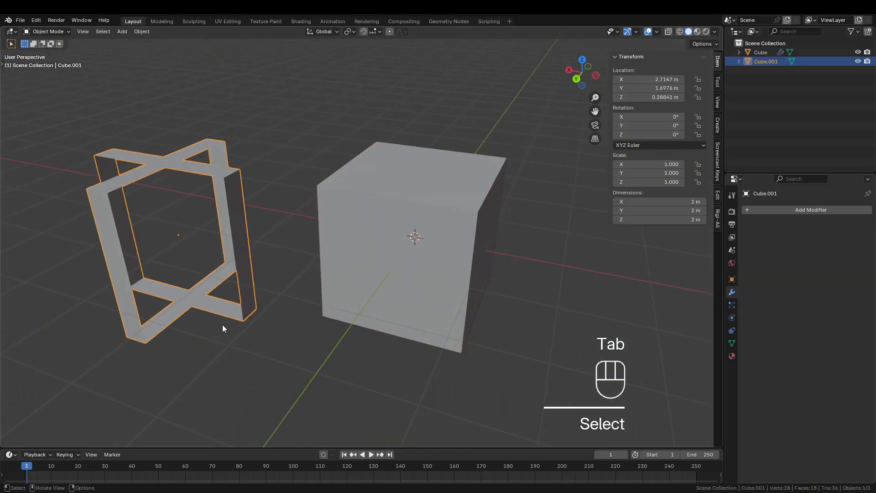
Step: Try insetting the outer side face of Cube's editable half in Edit Mode
click(409, 299)
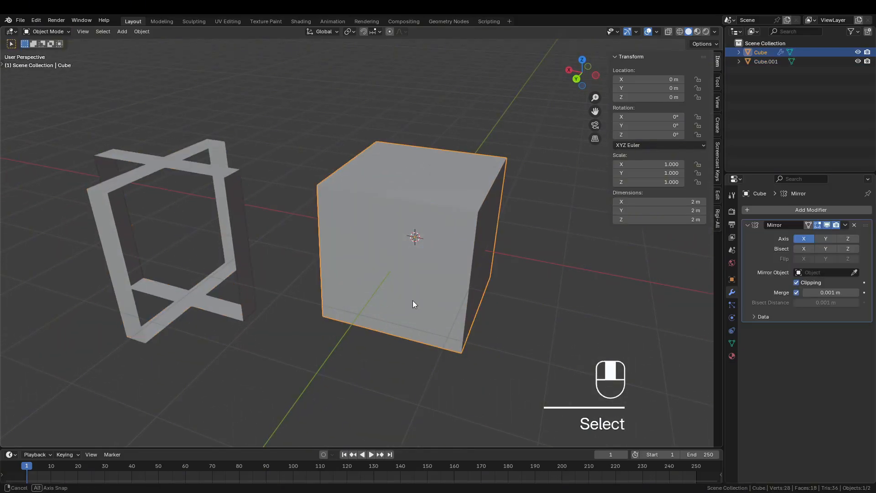
middle_drag(413, 300, 436, 261)
key(Tab)
click(506, 233)
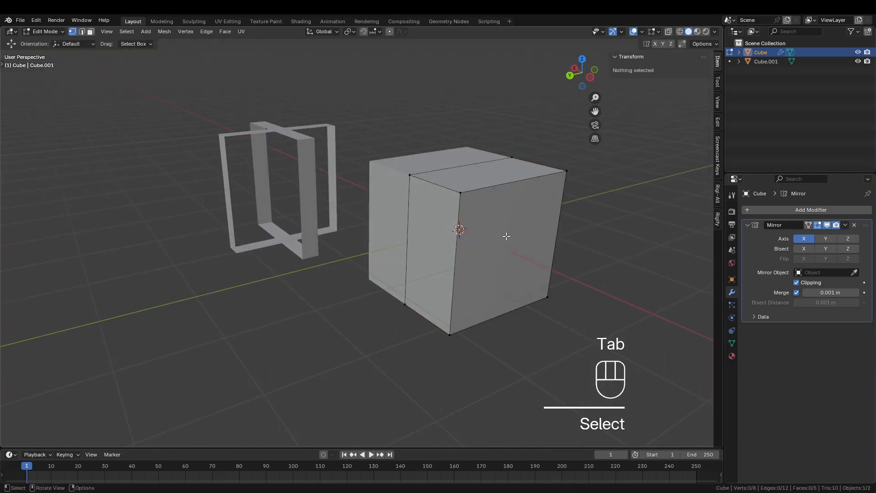
key(3)
click(511, 223)
key(i)
click(595, 225)
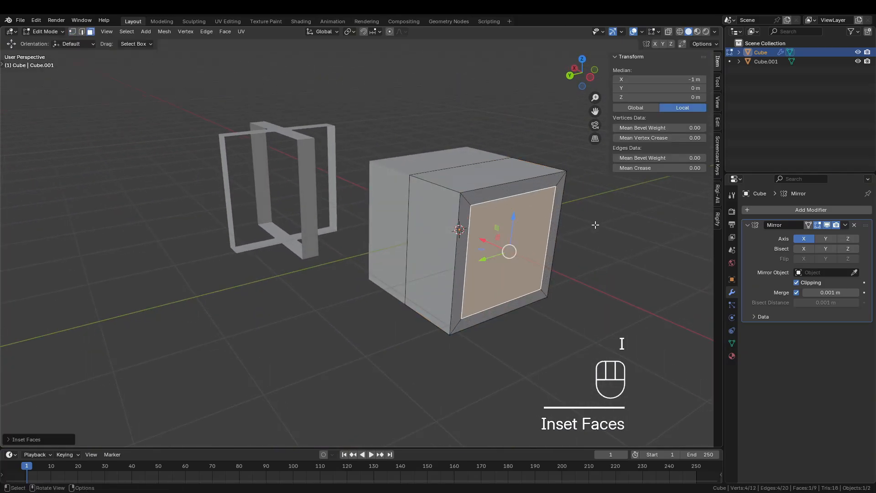
Step: Try extruding Cube's inset side face outward, and inset and extrude the upper face of that extrusion upward
key(e)
click(595, 231)
click(596, 229)
key(i)
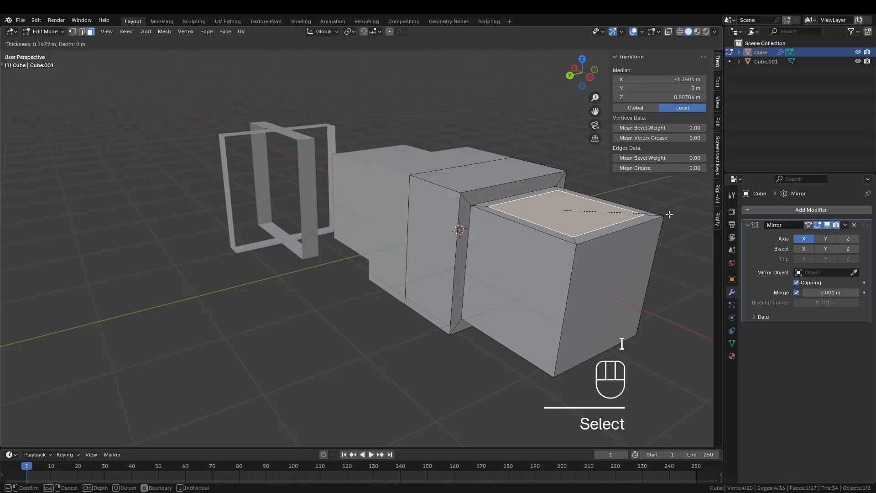
click(664, 214)
key(e)
click(658, 168)
middle_drag(423, 257, 415, 222)
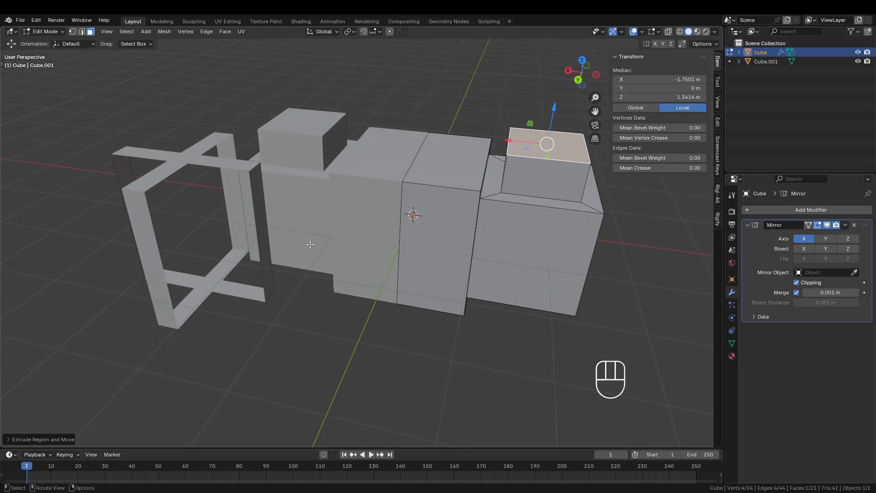
Step: Undo the inset and extrude edits on Cube
key(ctrl+z)
key(ctrl+z)
key(ctrl+z)
key(ctrl+z)
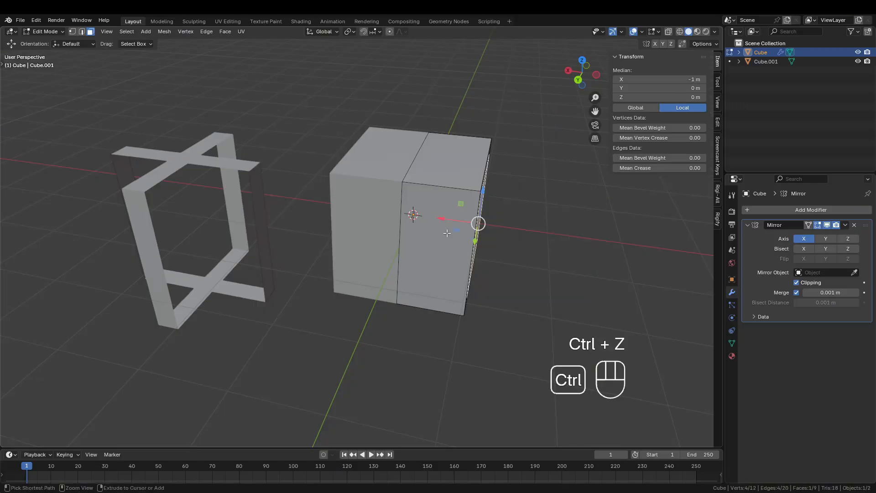
key(ctrl+z)
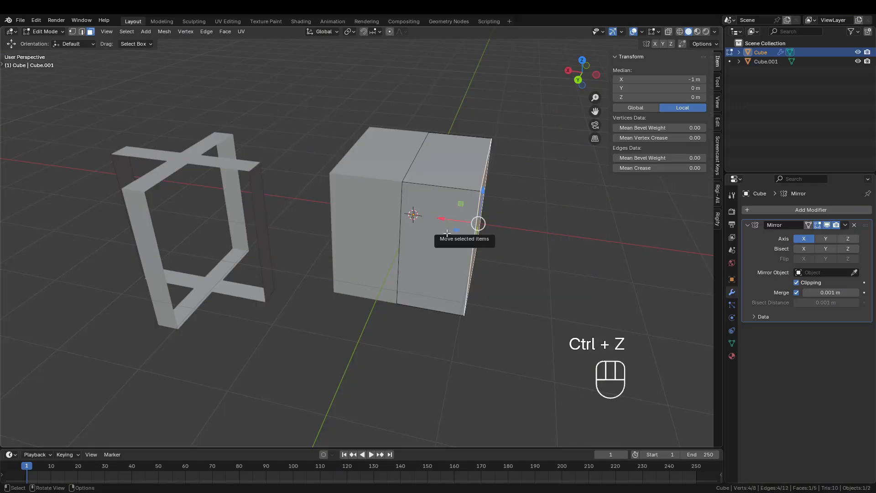
Step: Try bevelling the upper front edge of Cube's editable half by about 0.22 m with 3 segments, and undo it
click(477, 189)
key(2)
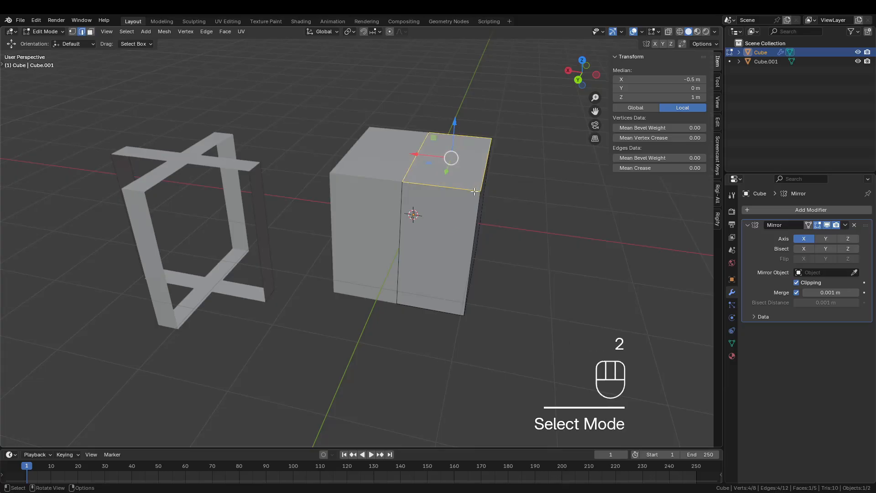
click(476, 191)
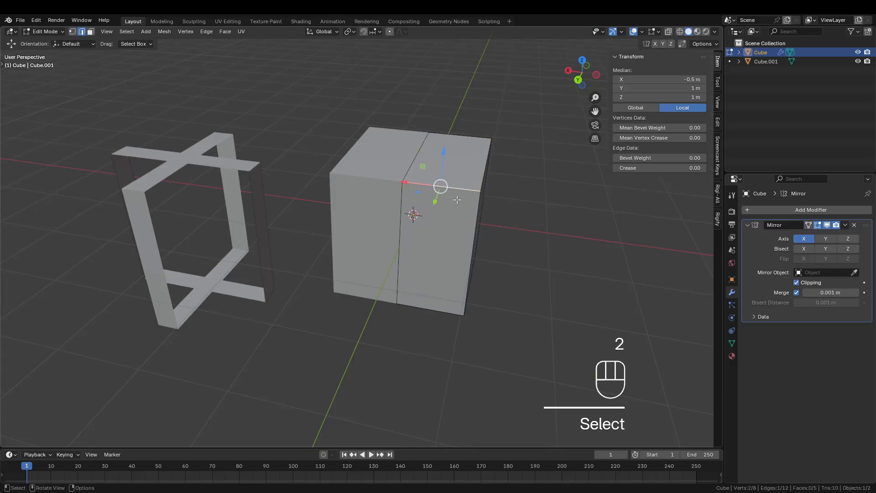
key(ctrl+b)
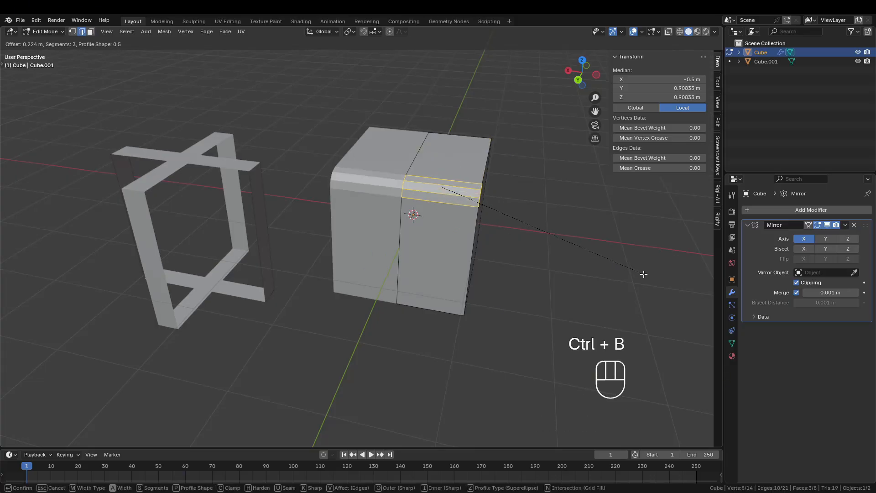
click(632, 273)
middle_drag(632, 274, 601, 254)
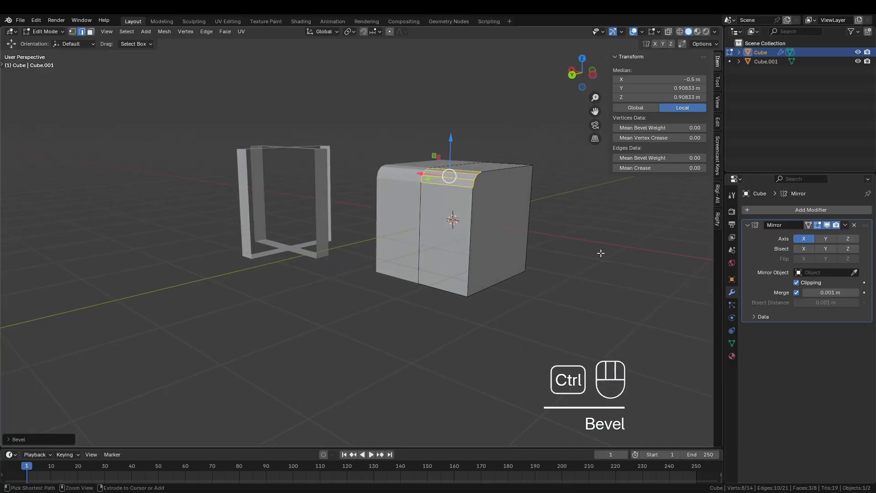
key(ctrl+z)
Step: Return to Object Mode and compare the locations and origins of the ribbon frame Cube.001 and Cube
shift+middle_drag(484, 205, 540, 306)
key(Tab)
click(205, 285)
shift+middle_drag(286, 297, 336, 267)
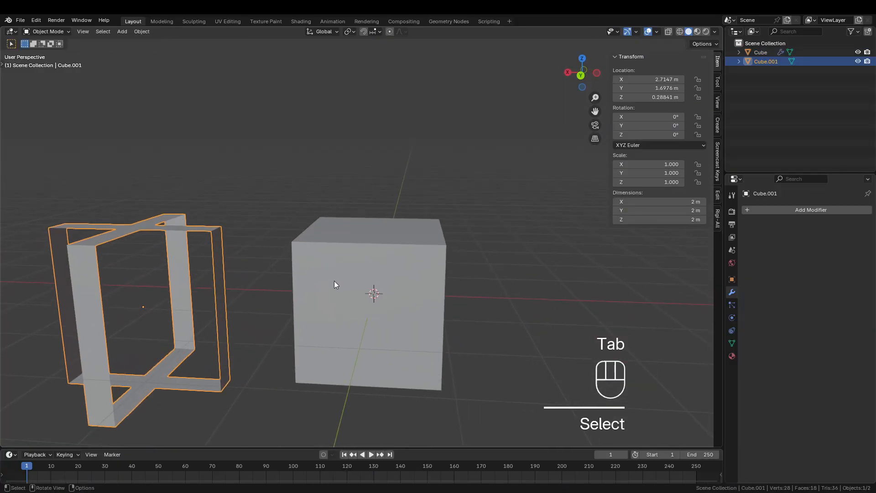
click(143, 308)
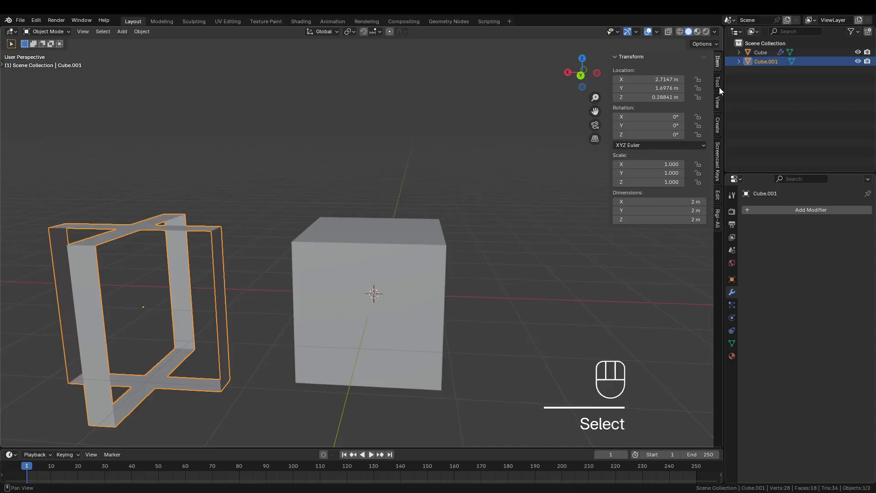
click(373, 304)
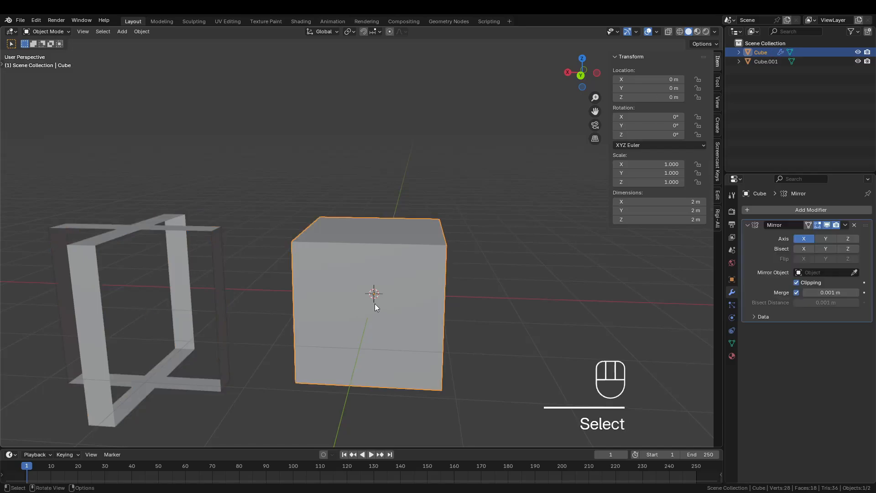
middle_drag(375, 299, 376, 297)
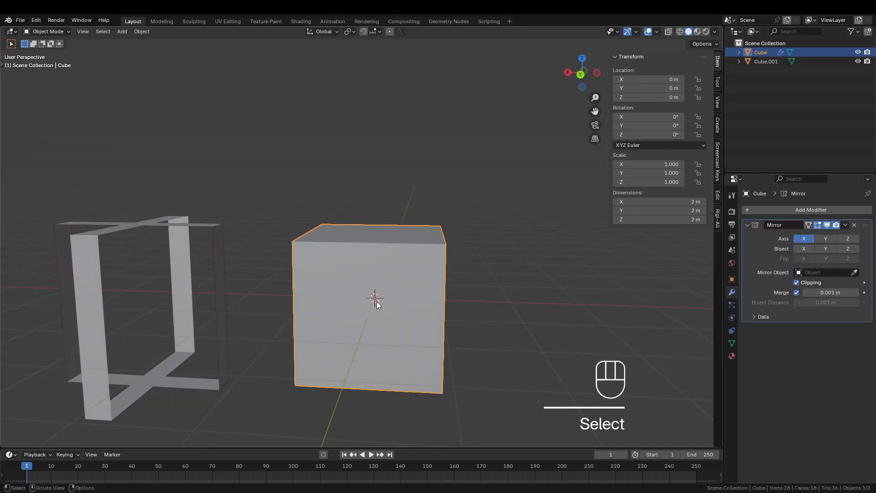
Step: Move the ribbon frame Cube.001 onto Cube, setting its X, Y and Z location to 0 m
click(142, 225)
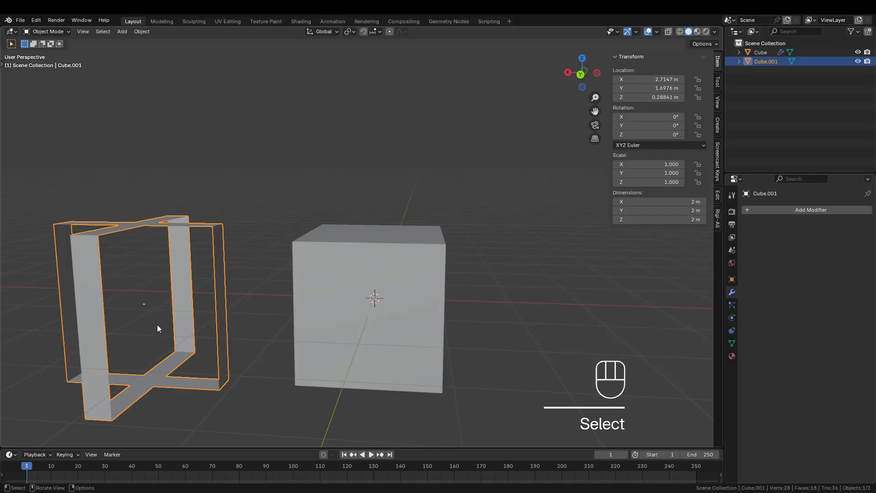
key(g)
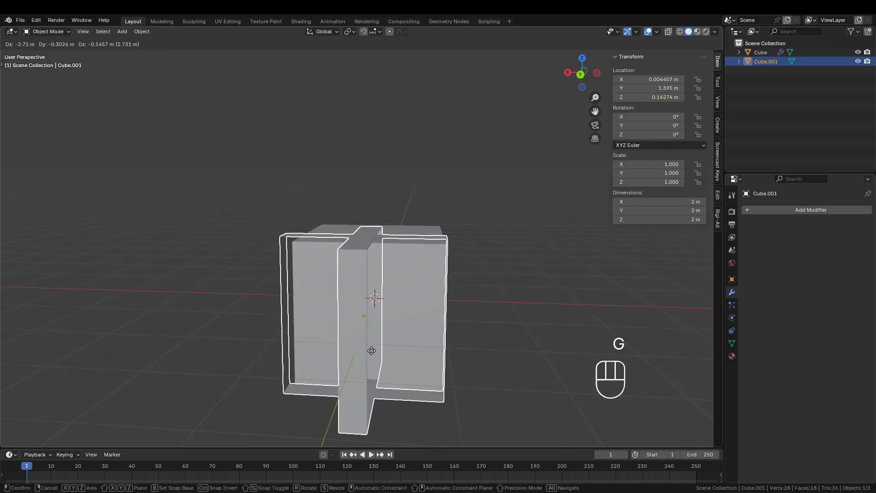
click(374, 372)
key(g)
click(387, 348)
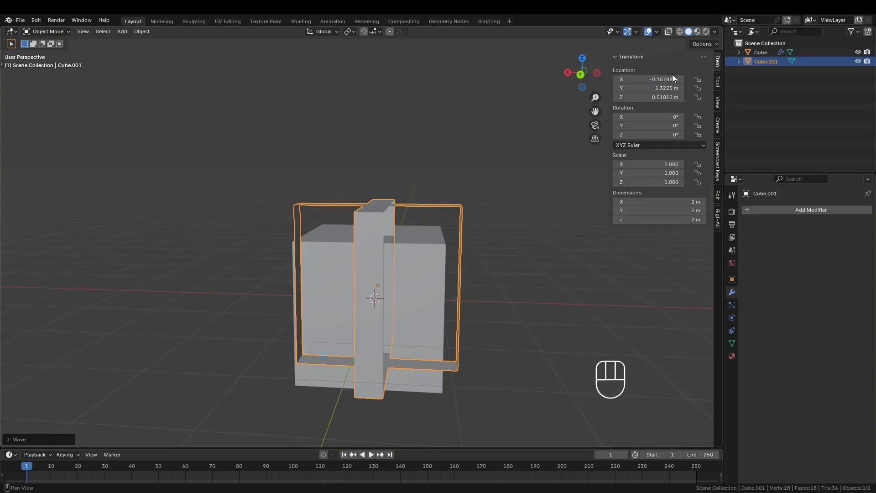
drag(668, 80, 668, 79)
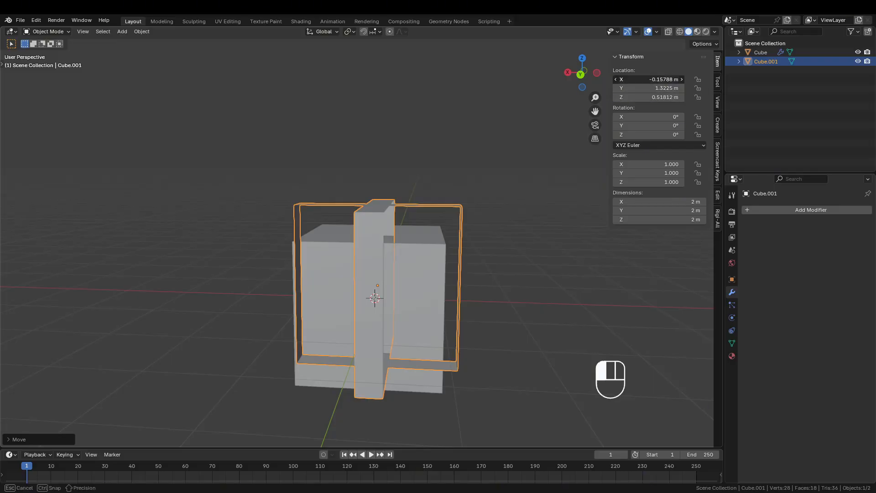
drag(668, 80, 669, 97)
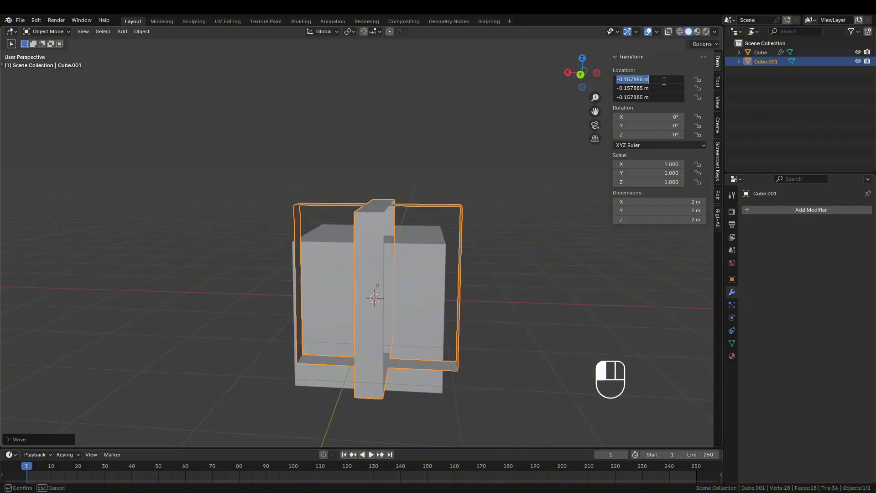
text(0)
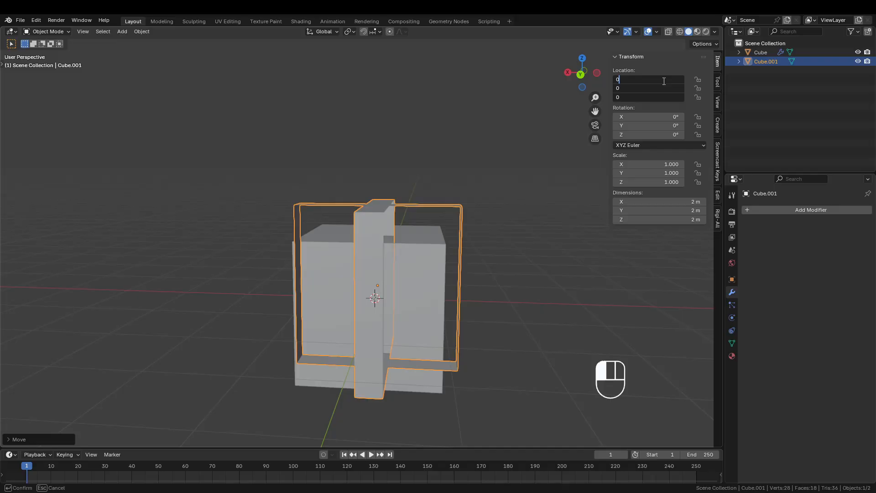
key(Return)
Step: Scale the ribbon frame Cube.001 up uniformly to about 1.004 and apply its scale
middle_drag(480, 192, 382, 233)
shift+middle_drag(385, 296, 408, 269)
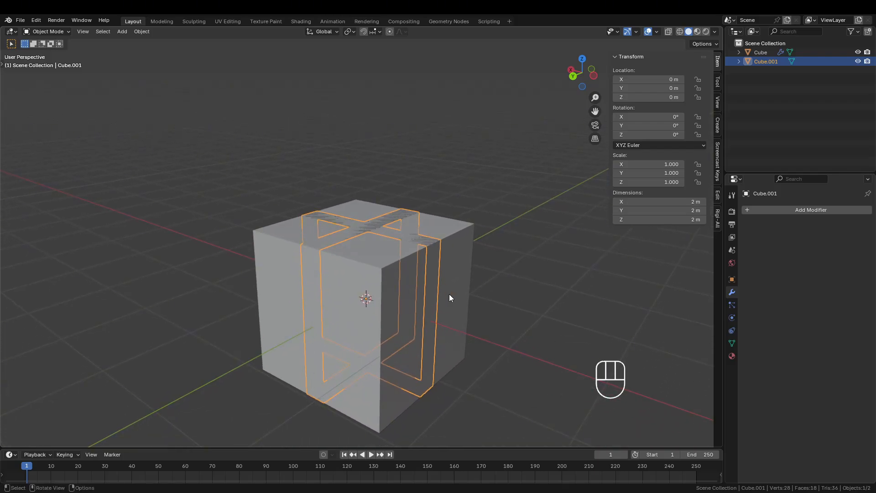
key(s)
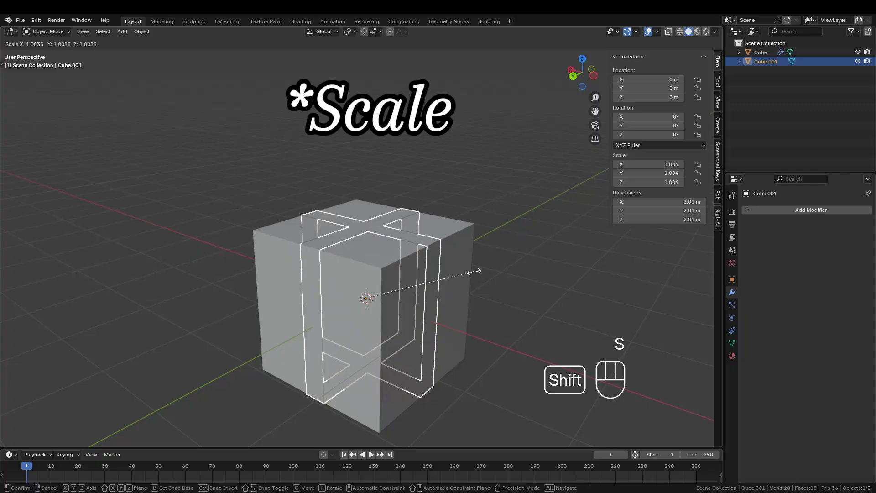
click(473, 273)
middle_drag(403, 270, 398, 291)
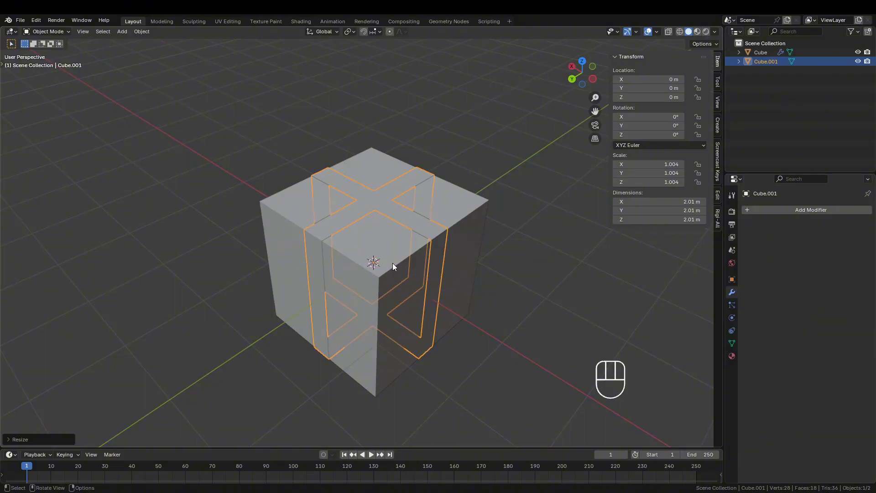
shift+middle_drag(392, 263, 373, 188)
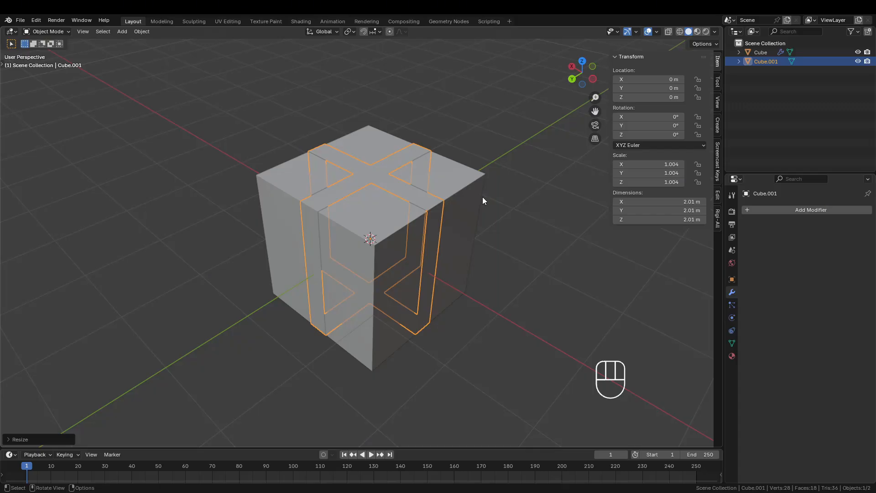
key(ctrl+a)
click(453, 177)
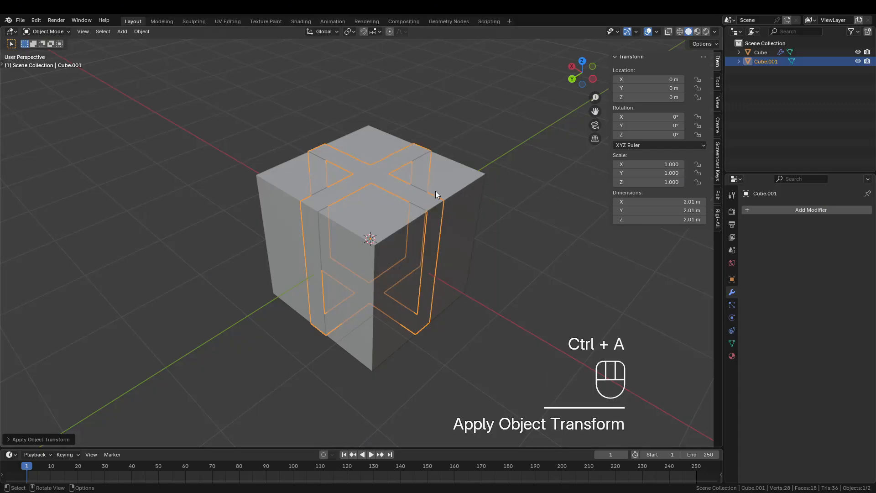
Step: Extrude all of the ribbon's faces along their normals by about 0.06 m in Edit Mode, and return to Object Mode
shift+middle_drag(361, 261, 360, 288)
key(Tab)
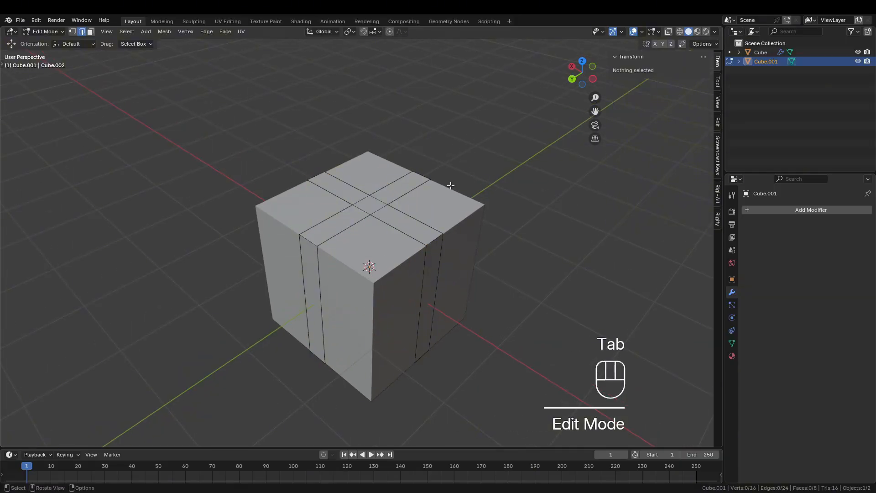
middle_drag(452, 178, 452, 178)
key(a)
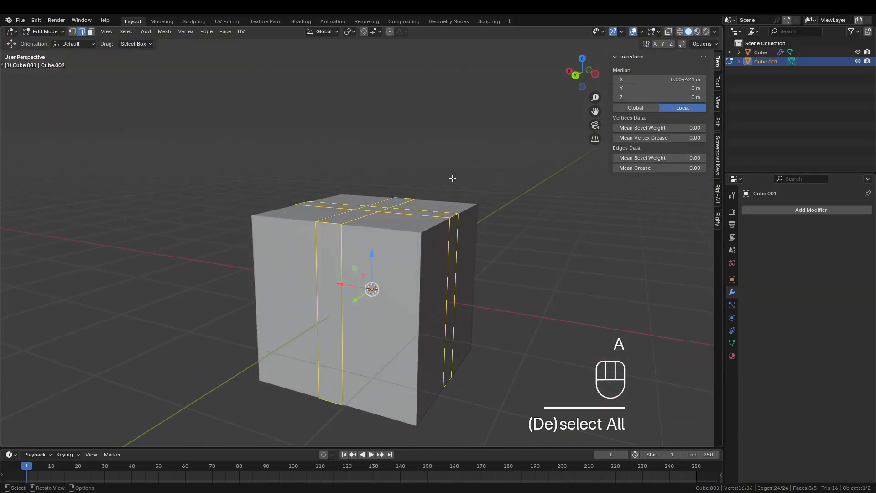
click(73, 32)
mouse_move(376, 182)
middle_down()
mouse_move(384, 194)
mouse_move(396, 179)
mouse_move(385, 190)
mouse_move(371, 186)
middle_up()
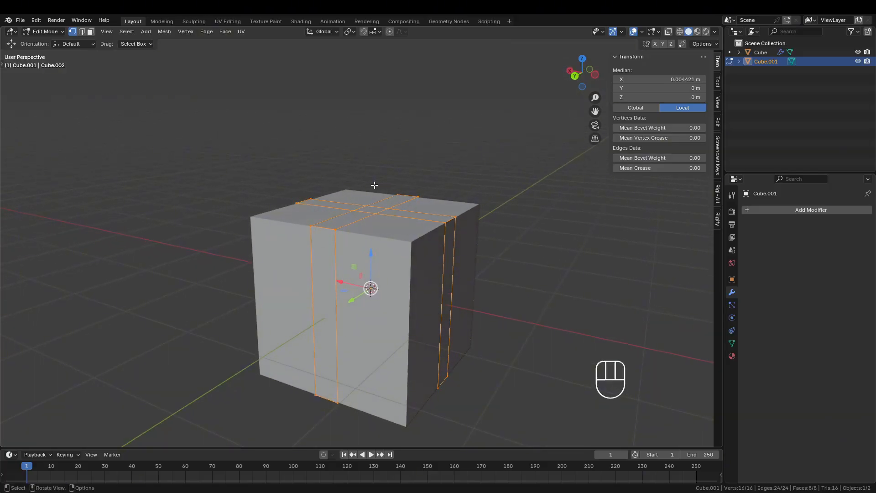
key(ctrl+z)
key(alt+e)
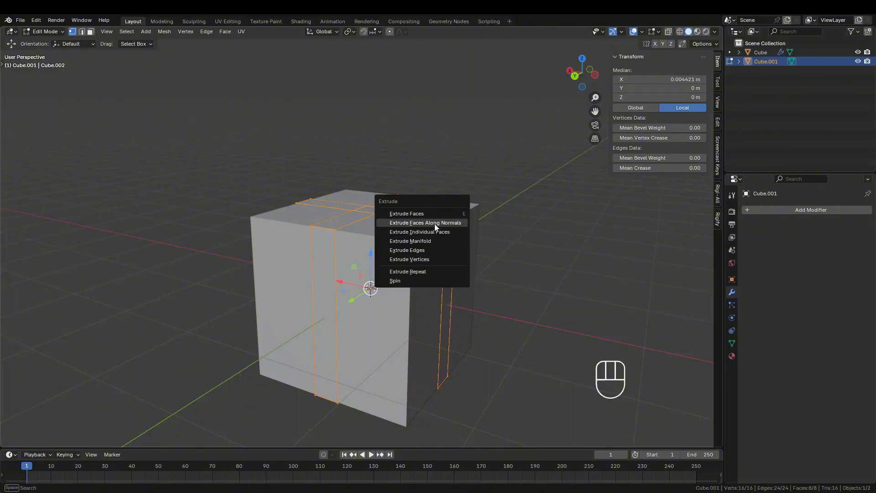
click(434, 223)
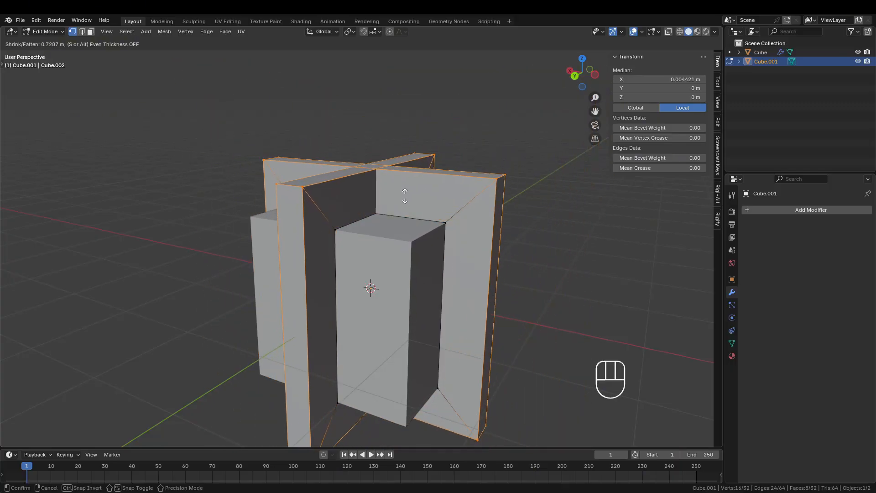
key(shift)
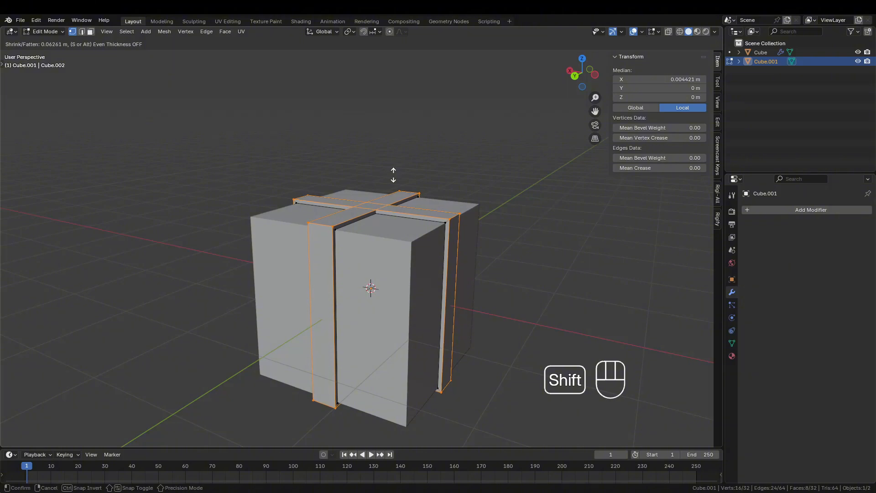
click(393, 177)
middle_drag(362, 275, 425, 328)
key(Tab)
Step: Add a mesh plane and move it along the global Z axis
scroll(357, 284, down, 2)
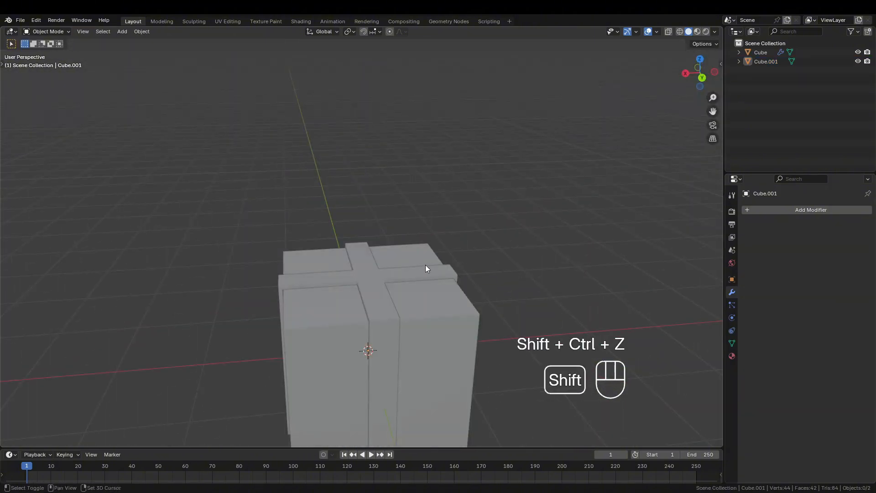
shift+middle_drag(425, 264, 428, 218)
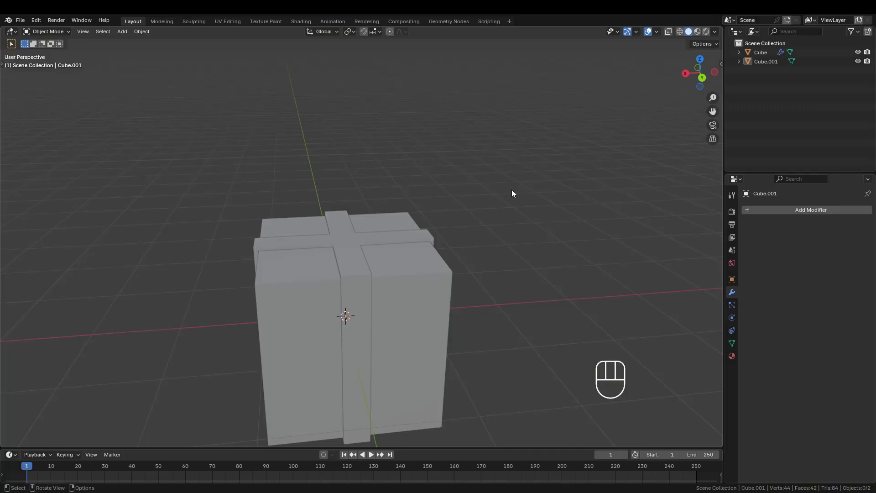
key(shift+a)
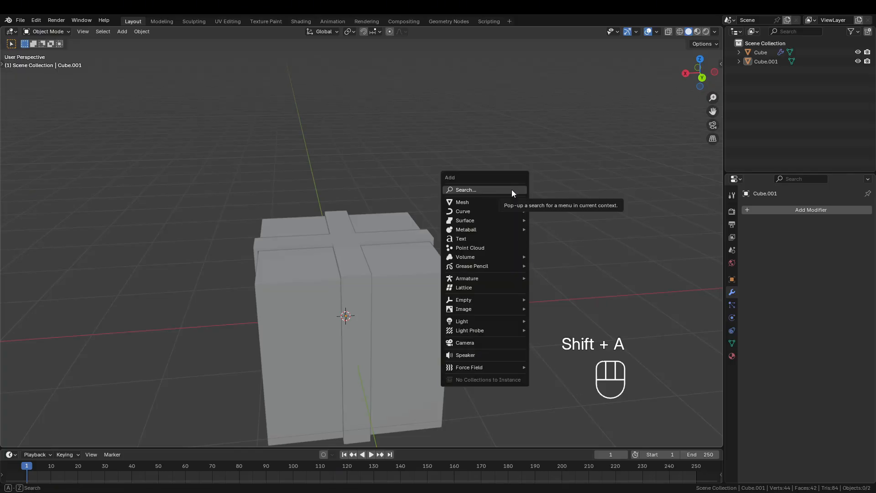
click(512, 190)
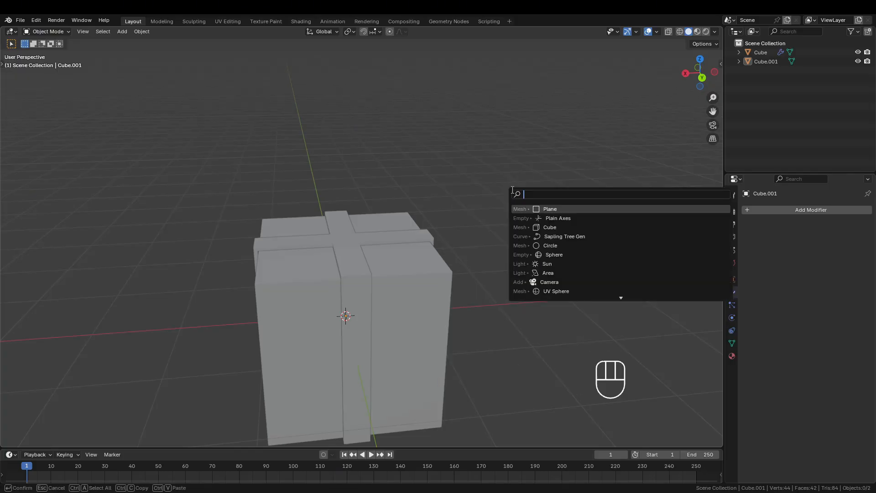
text(pla)
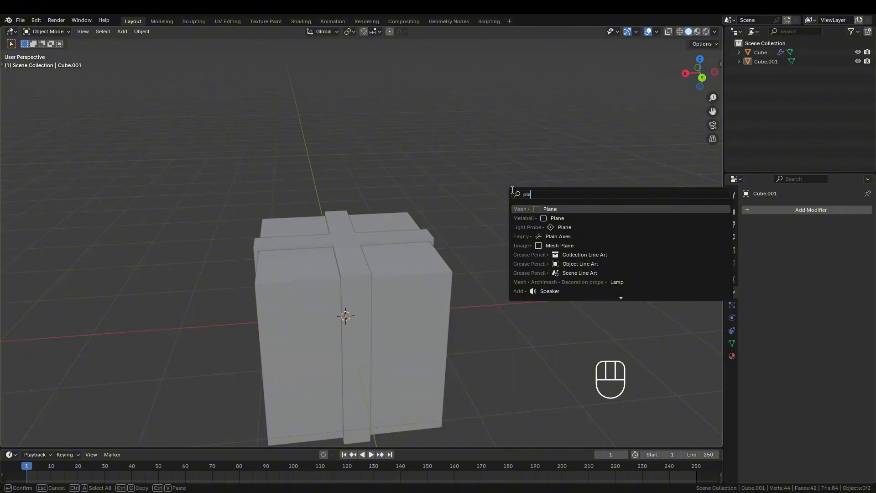
key(Return)
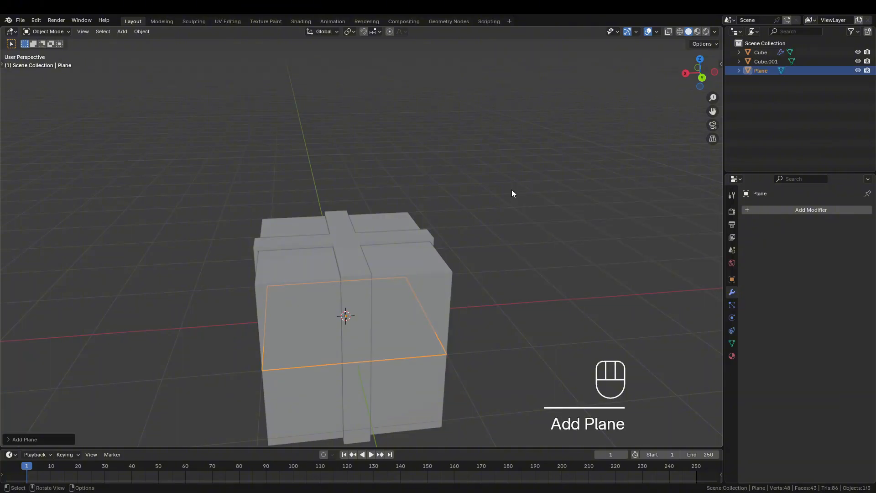
key(g)
key(z)
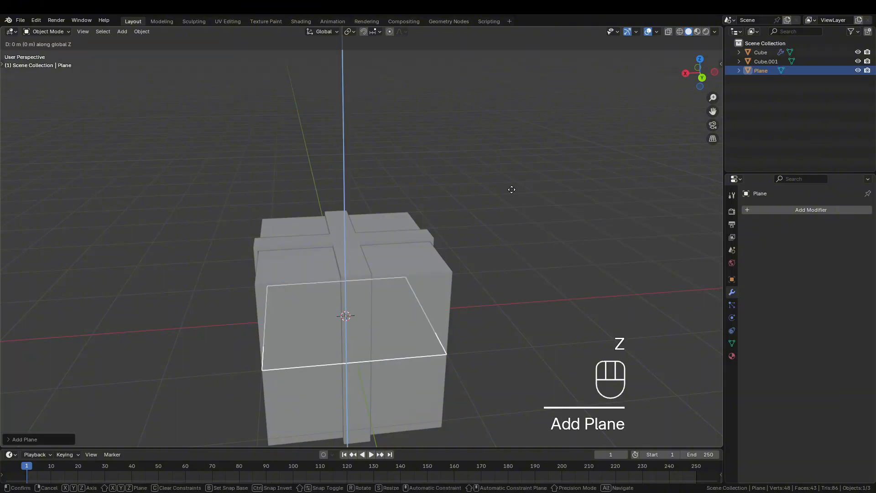
Step: Place the new plane directly above the gift box by moving it up along Z
click(543, 38)
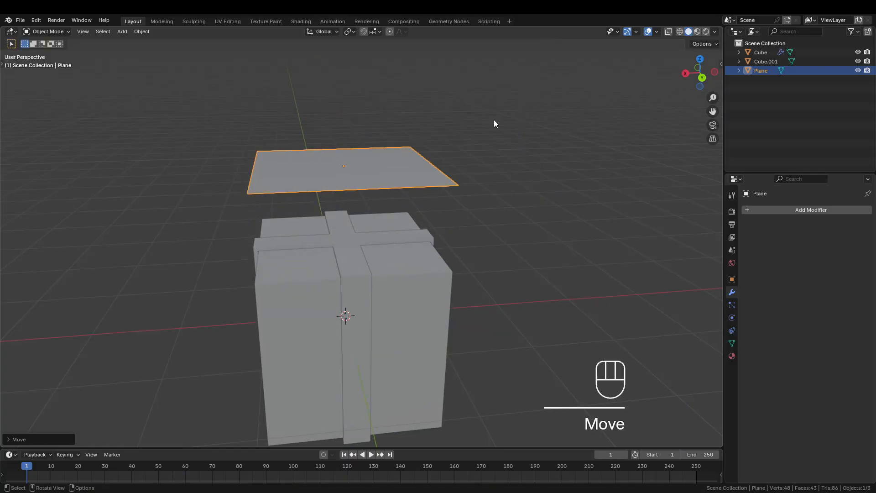
scroll(271, 165, up, 2)
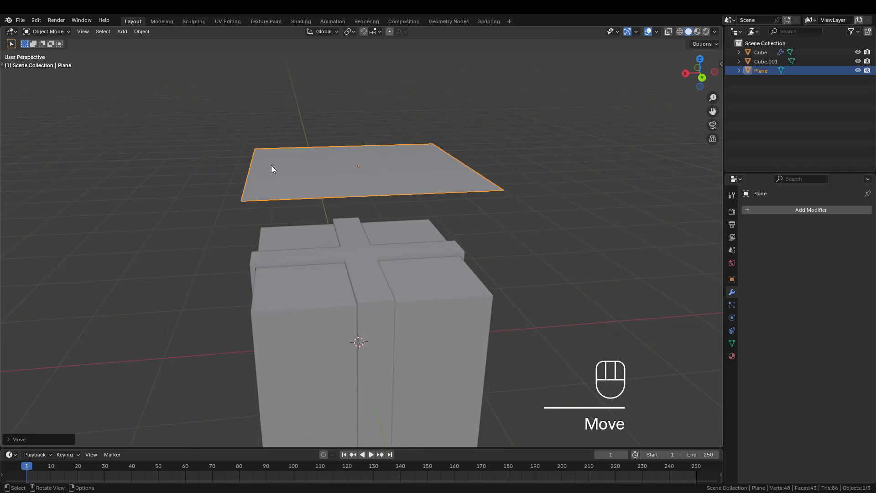
middle_drag(335, 193, 334, 179)
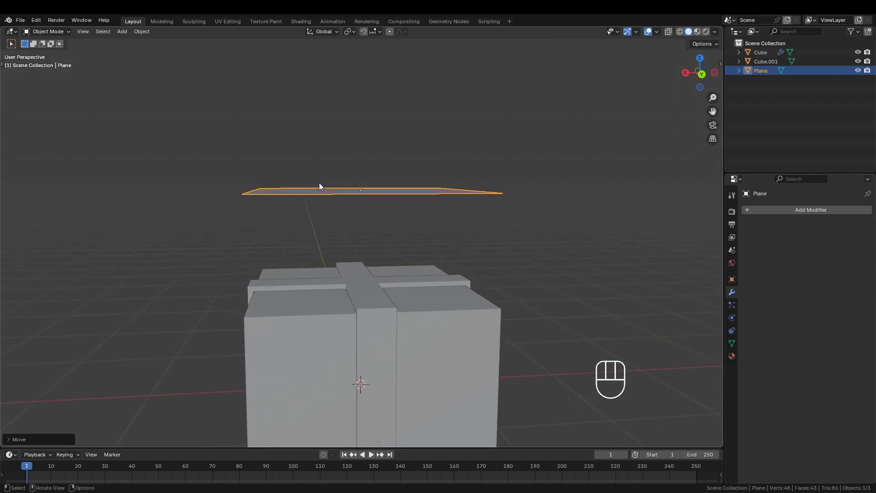
click(705, 73)
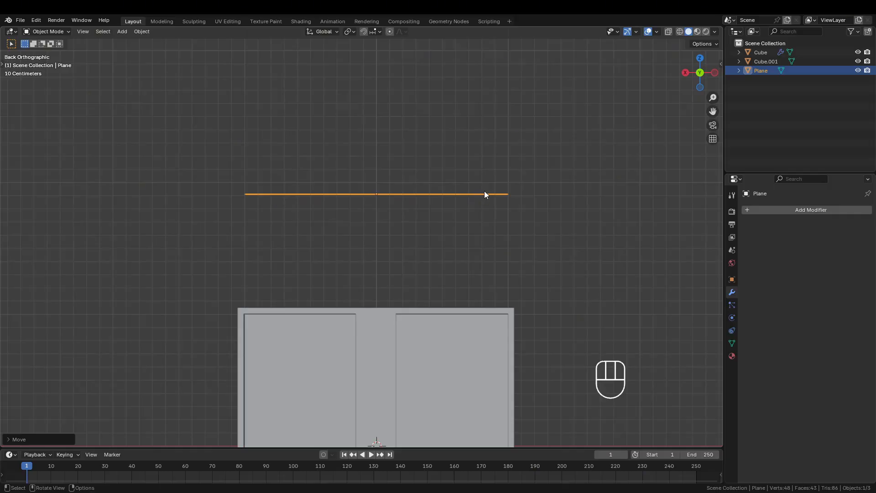
key(Tab)
key(Tab)
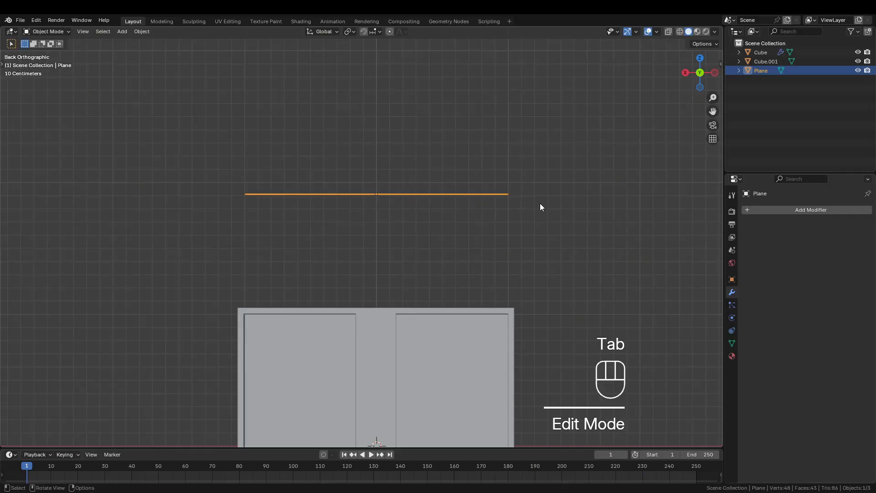
key(Tab)
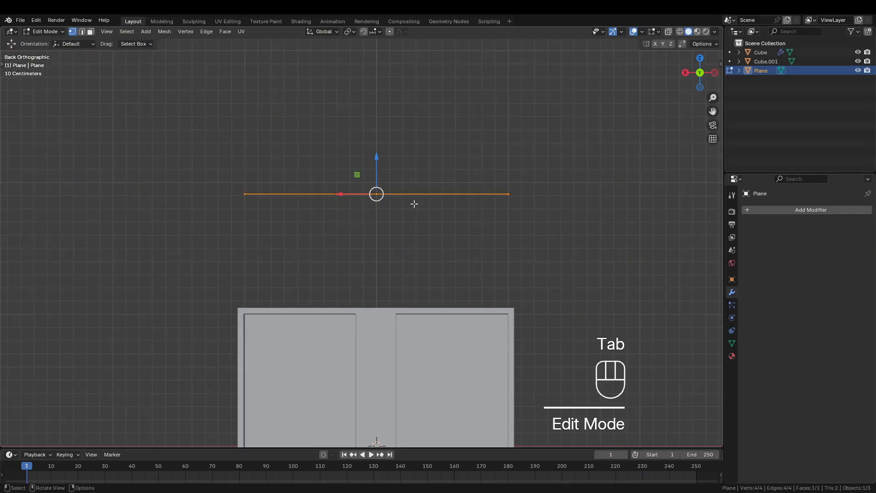
click(437, 151)
key(2)
key(3)
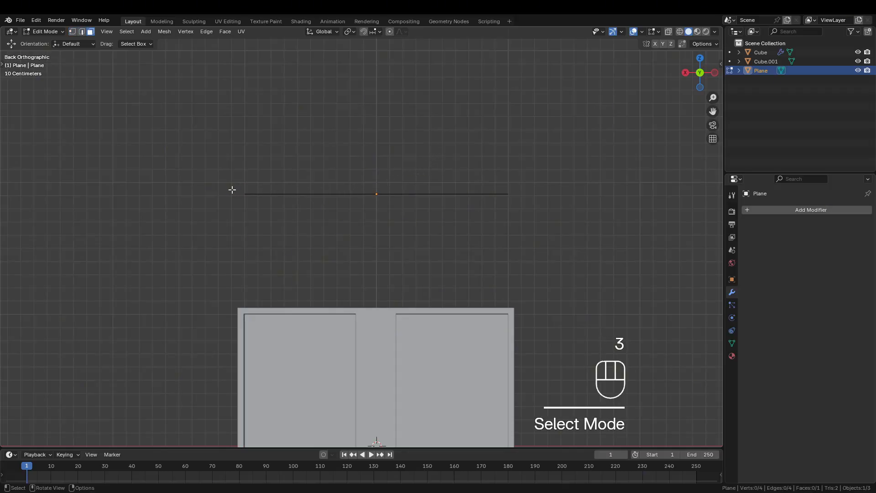
key(a)
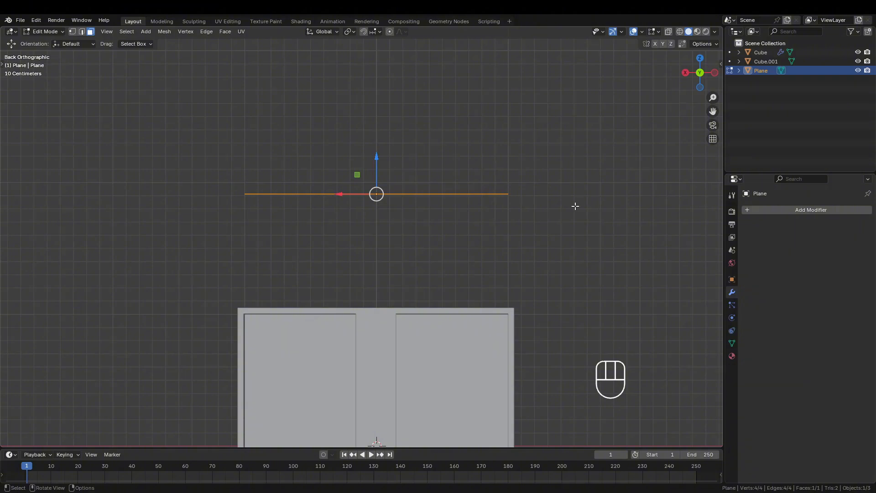
middle_drag(396, 190, 422, 206)
key(1)
key(Tab)
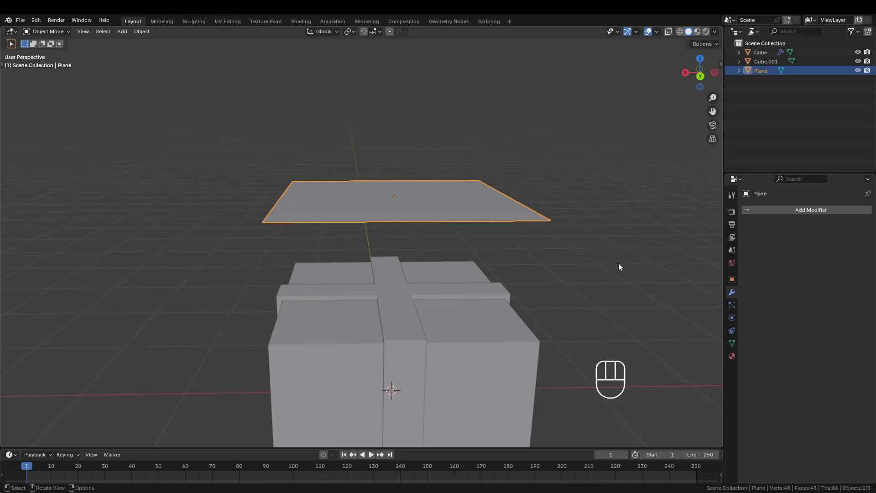
shift+middle_drag(595, 273, 543, 293)
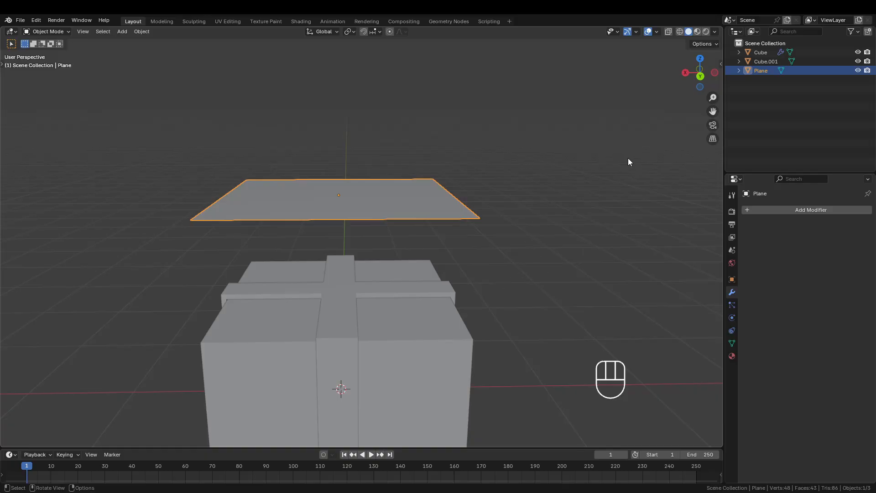
click(756, 207)
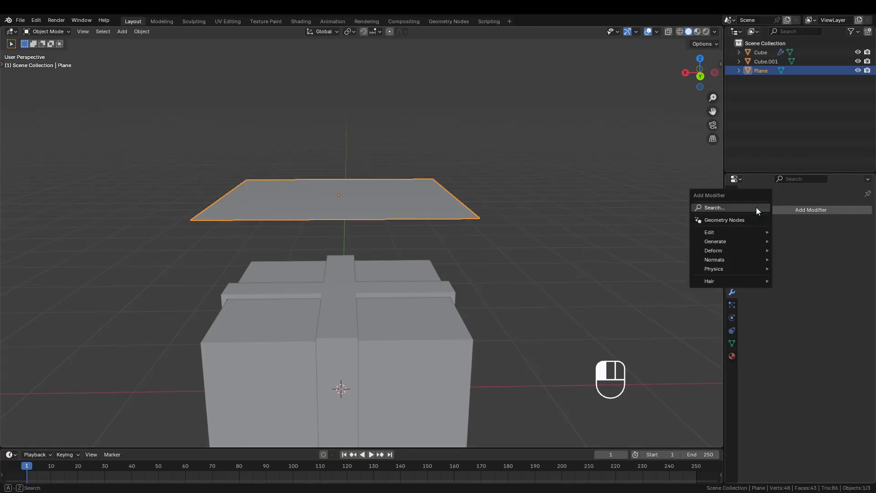
click(756, 207)
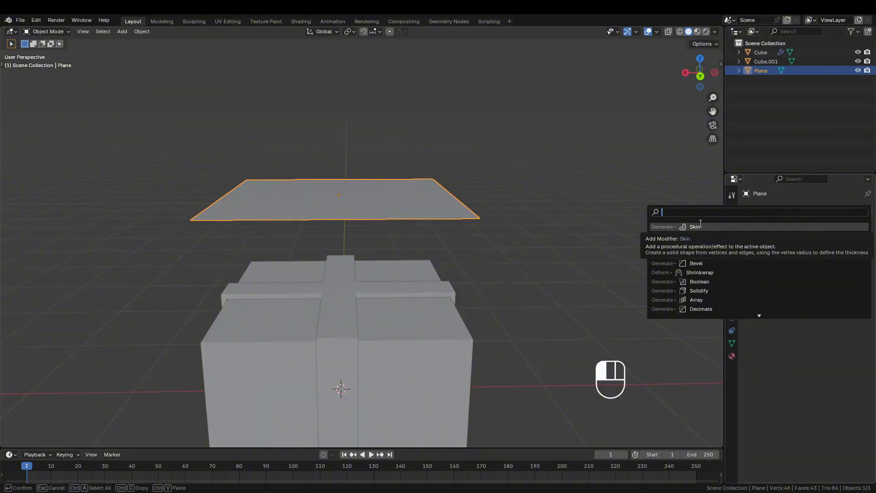
click(576, 202)
Step: Select all four vertices of the plane and scale it along Y into a narrow strip across the box
key(Tab)
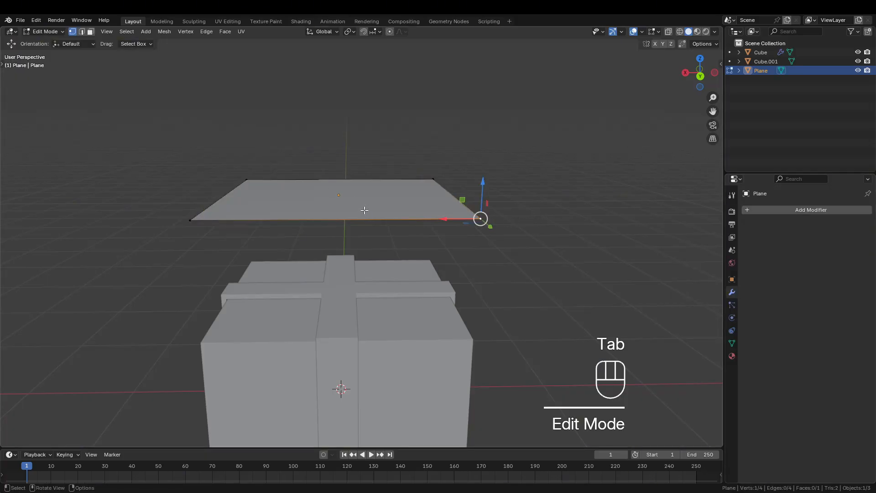
middle_drag(364, 210, 216, 242)
shift+click(216, 242)
shift+click(215, 107)
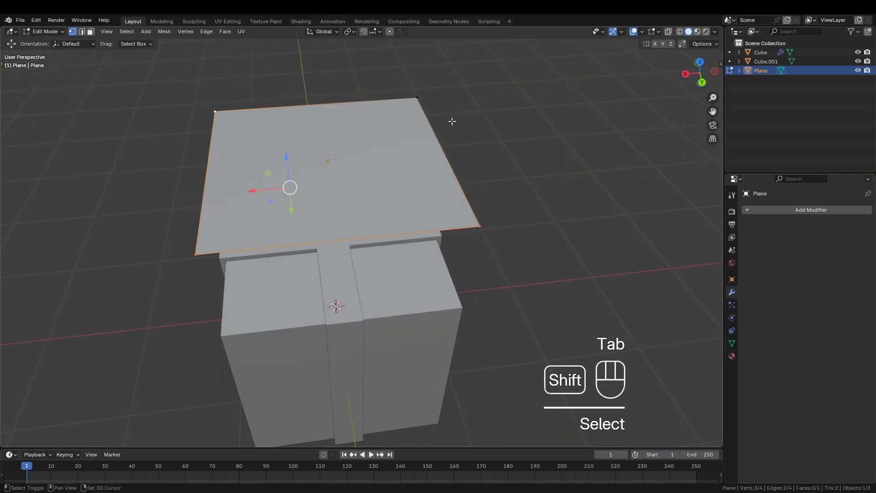
shift+click(417, 97)
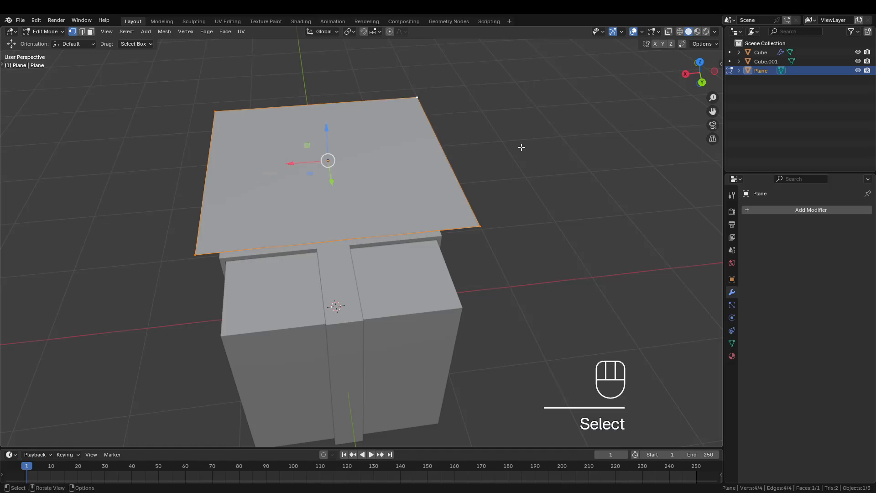
key(a)
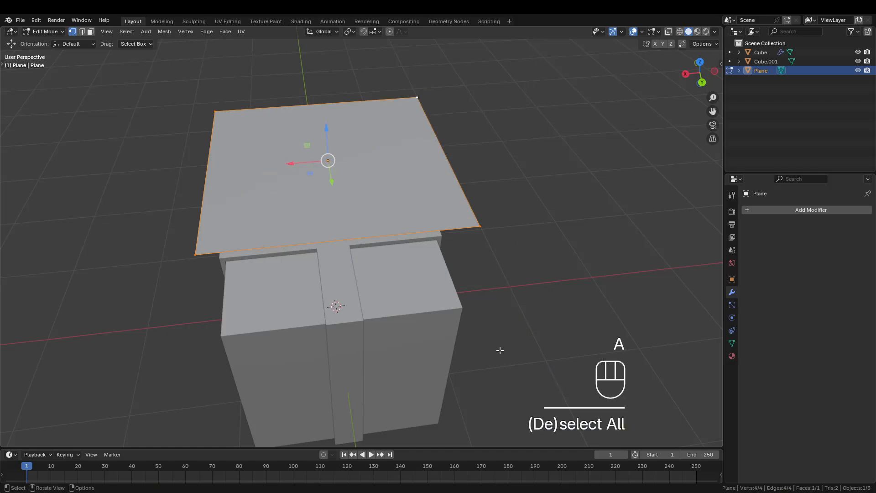
key(s)
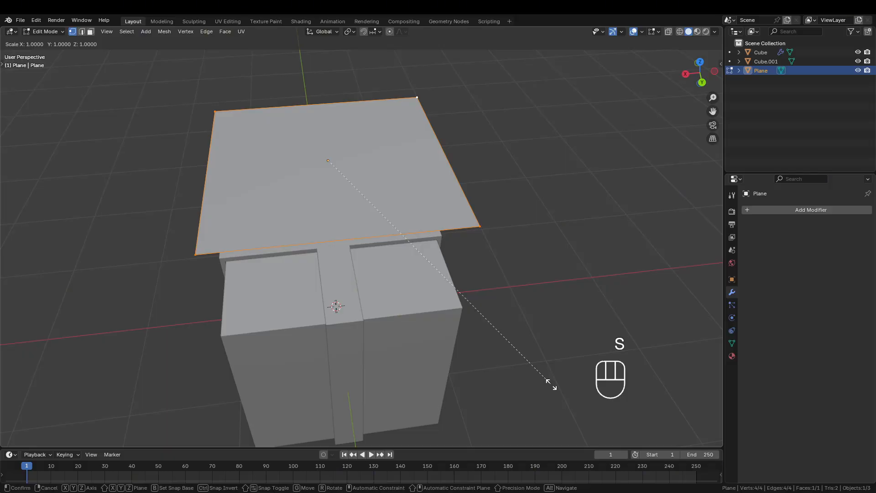
key(y)
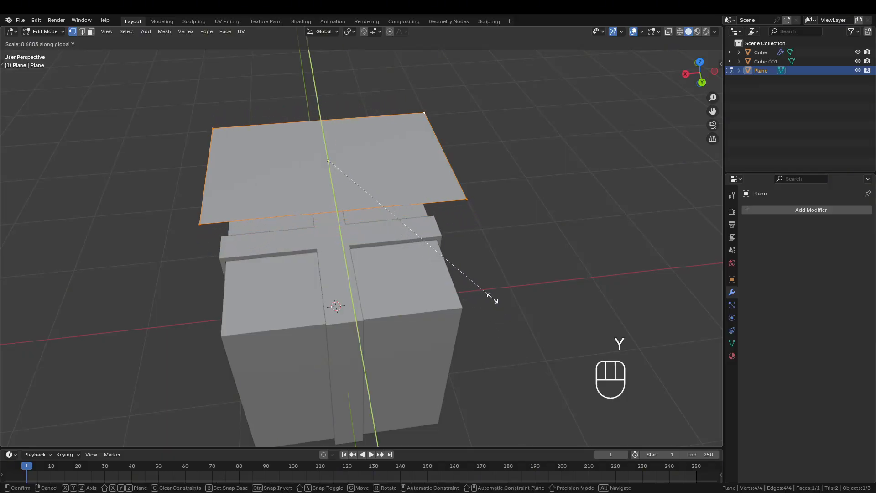
click(424, 185)
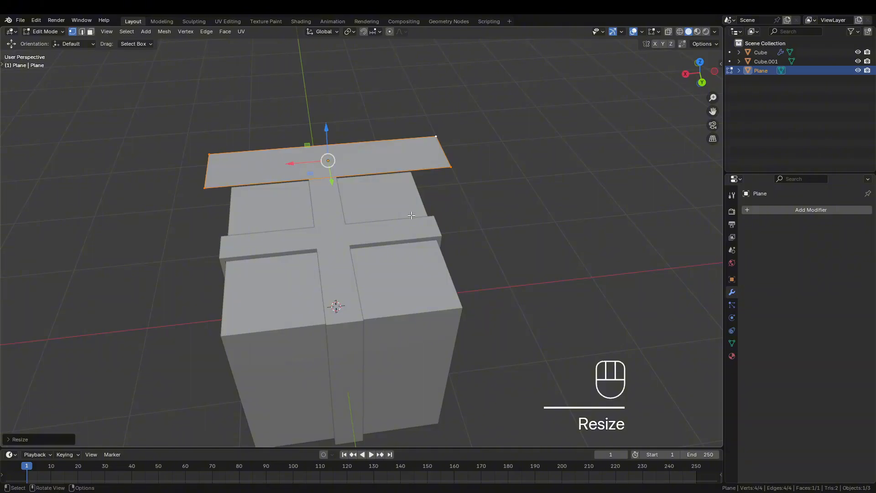
Step: Move the strip along positive X until its inner end lines up with the edge of the centre ribbon
click(702, 63)
shift+middle_drag(479, 336, 476, 255)
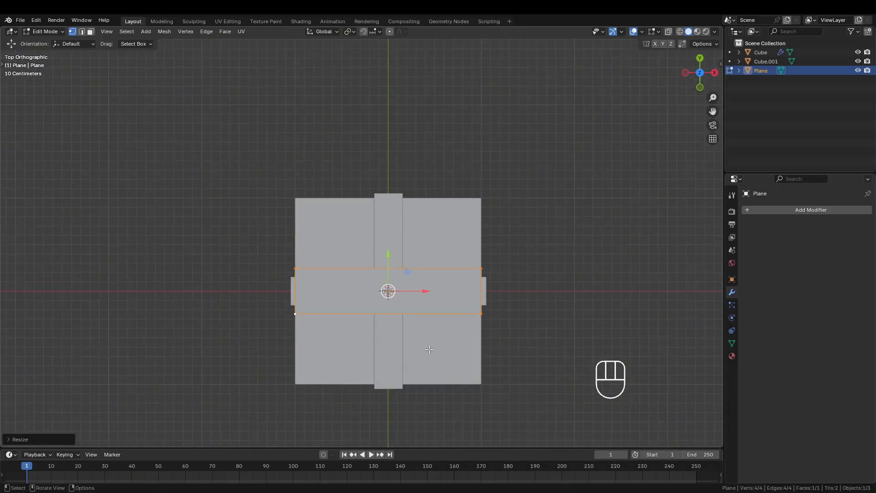
middle_drag(443, 347, 442, 270)
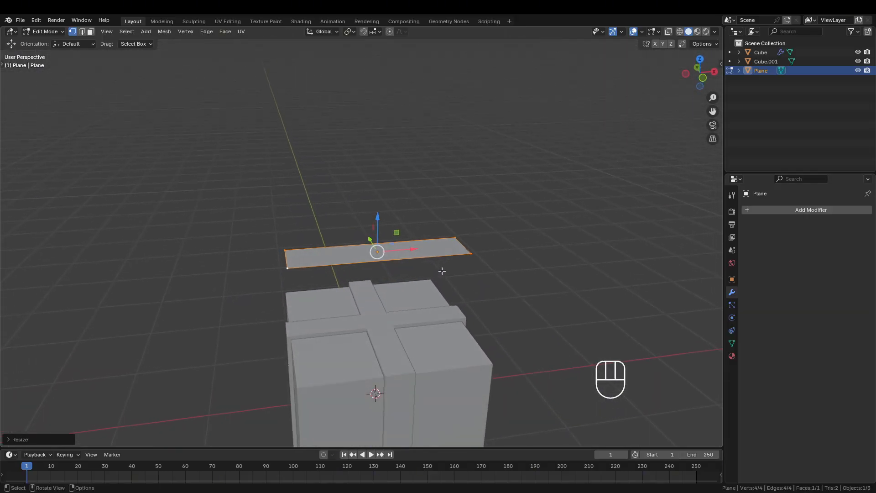
click(700, 58)
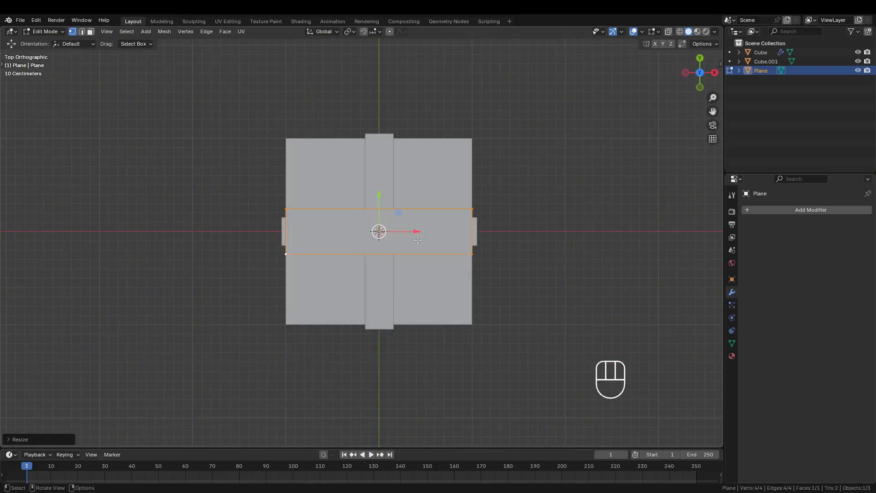
key(g)
key(x)
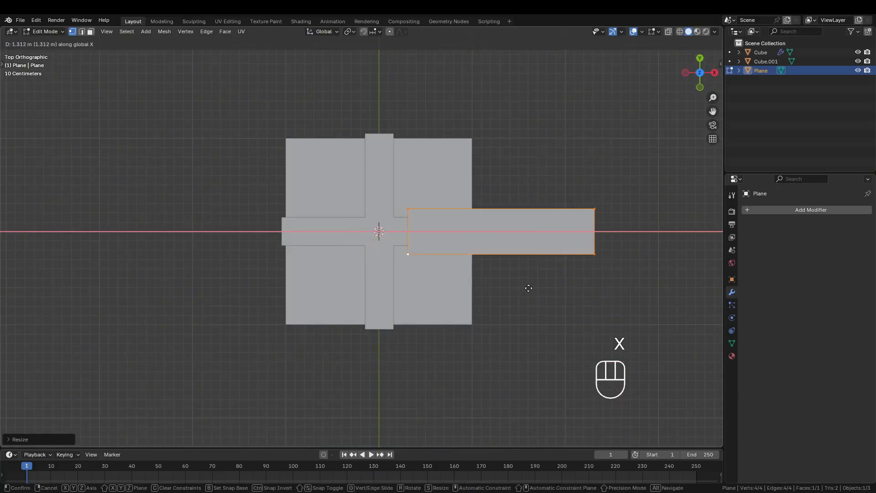
click(513, 289)
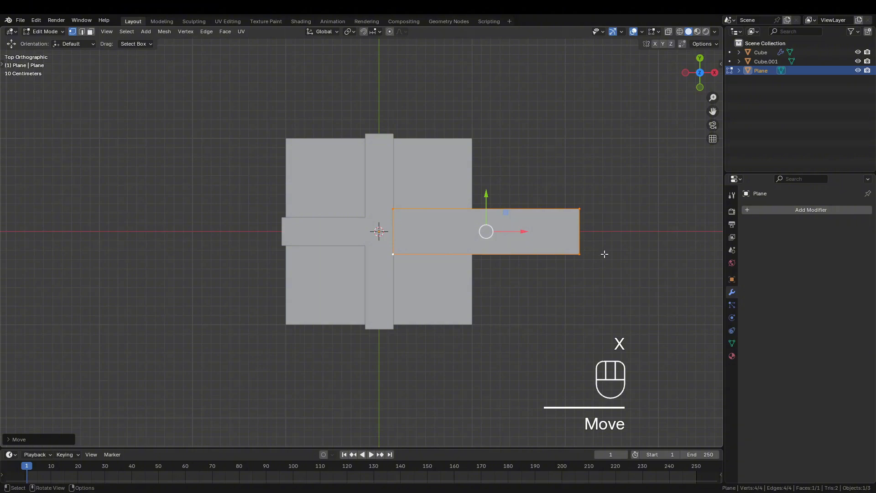
Step: Shorten the strip along X to roughly half its length and move it back against the centre ribbon's edge
key(s)
key(x)
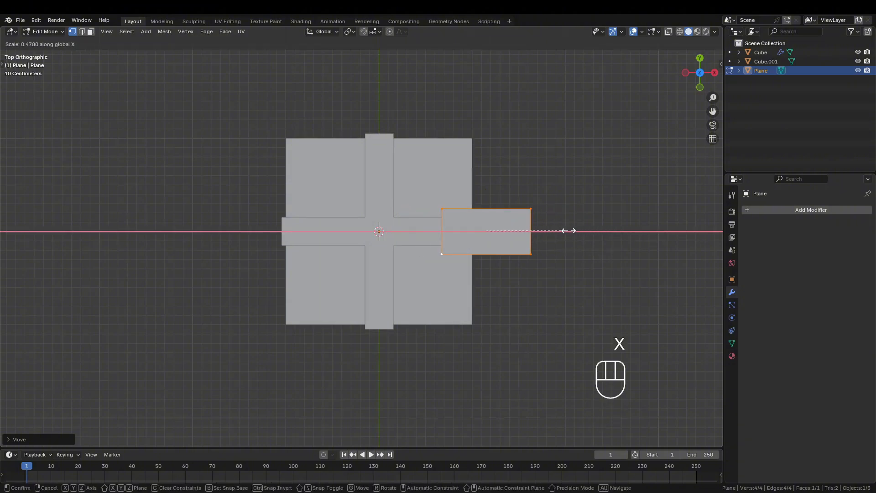
click(566, 231)
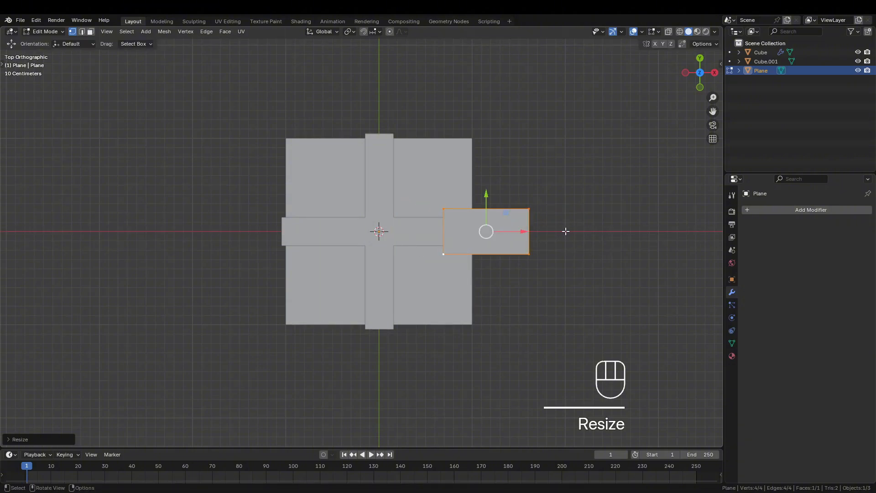
key(g)
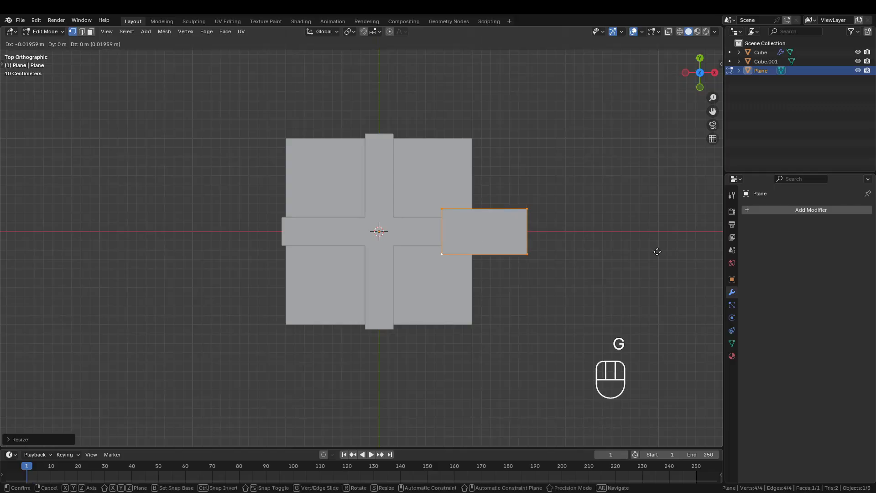
key(x)
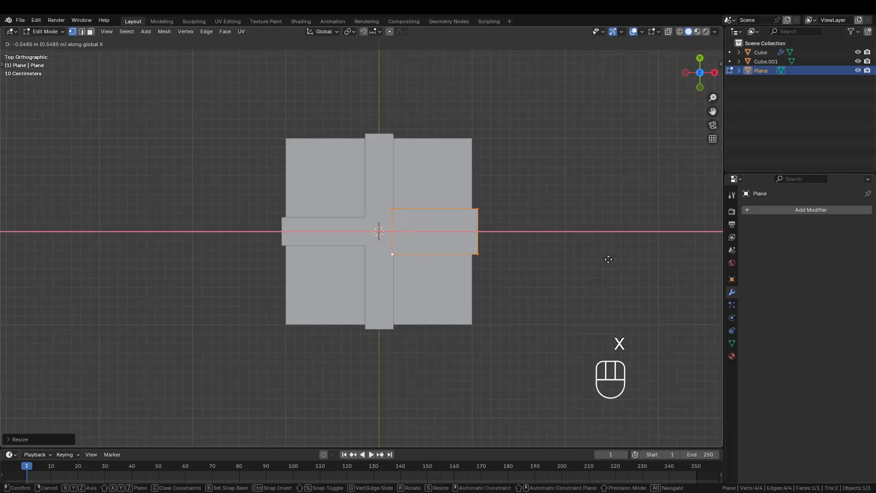
click(608, 260)
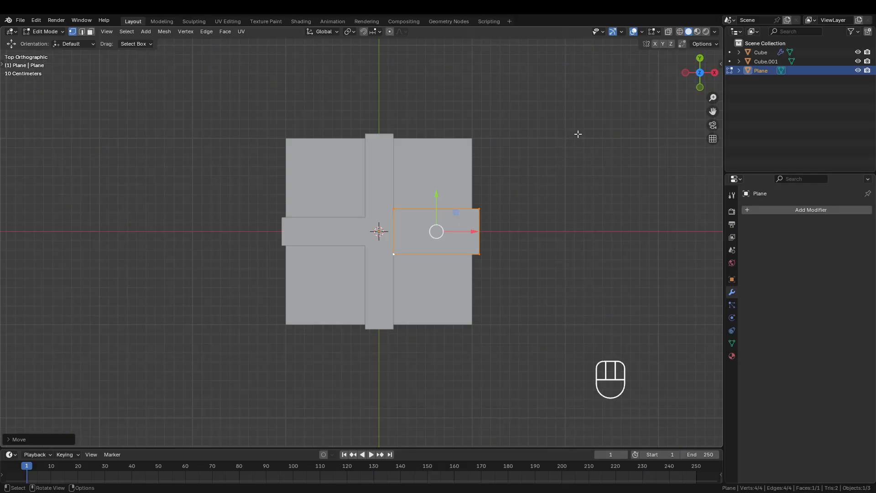
Step: Lower the whole strip along Z in front view until it sits just above the top of the gift box
mouse_move(477, 298)
middle_down()
mouse_move(481, 289)
mouse_move(477, 301)
middle_up()
key(KP_7)
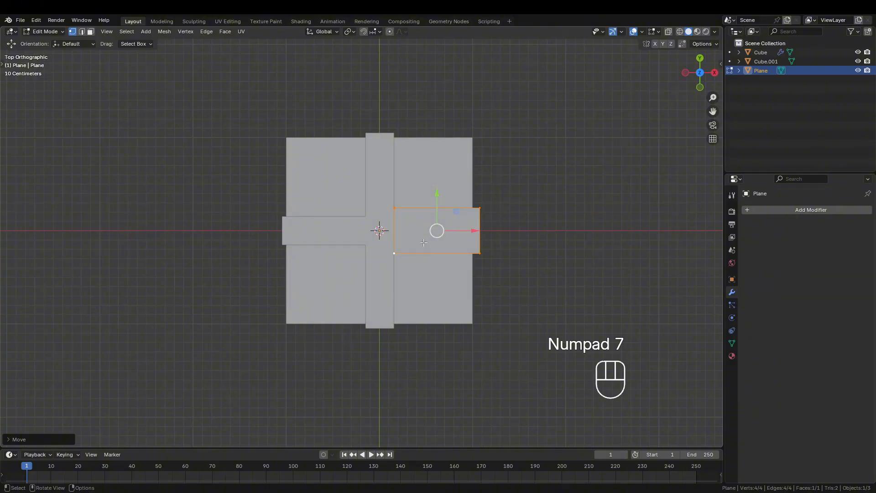
middle_drag(457, 322, 462, 284)
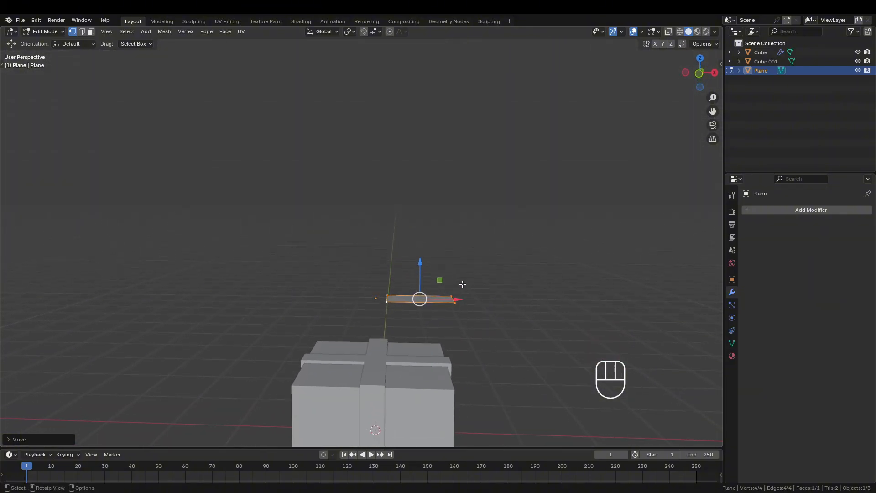
scroll(387, 374, up, 1)
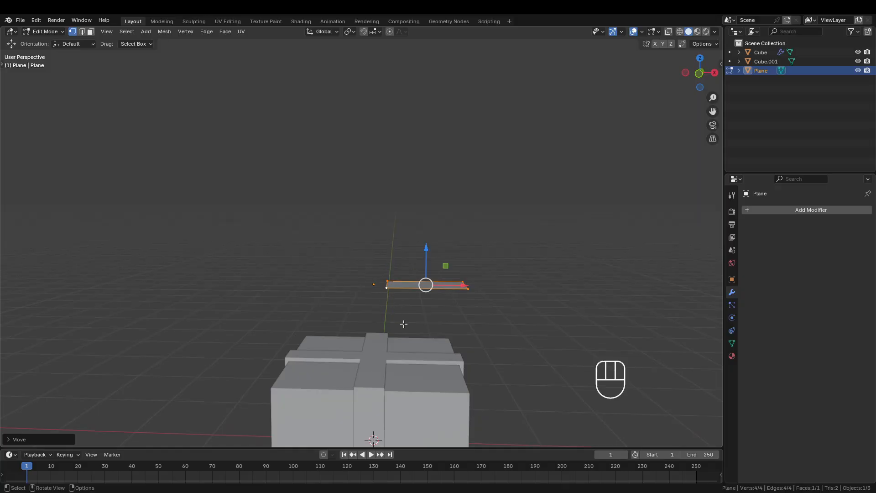
click(699, 74)
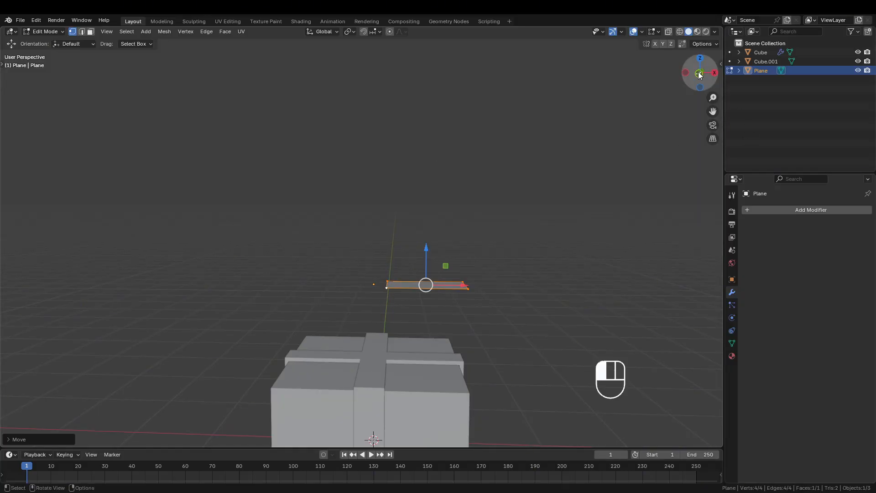
shift+middle_drag(510, 384, 503, 310)
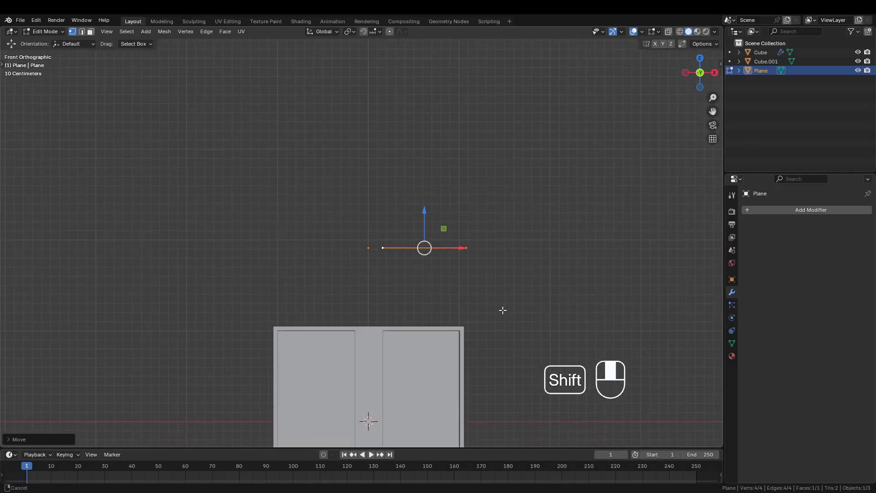
click(702, 75)
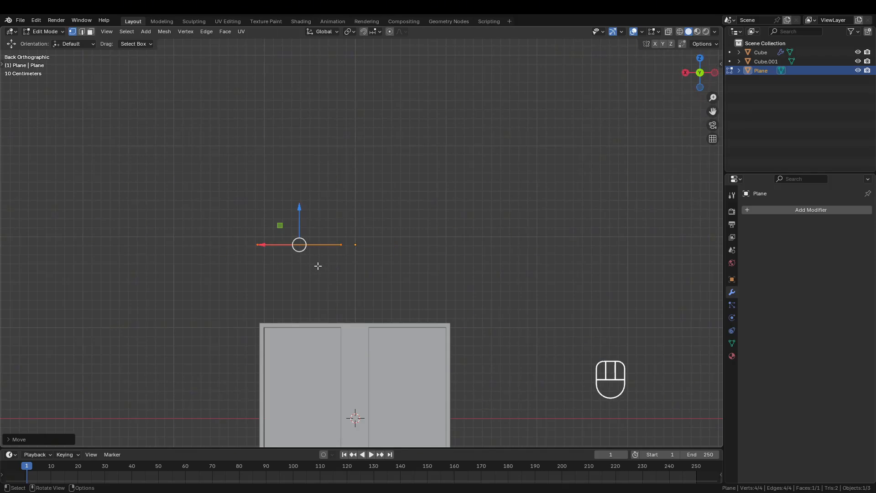
click(705, 76)
key(g)
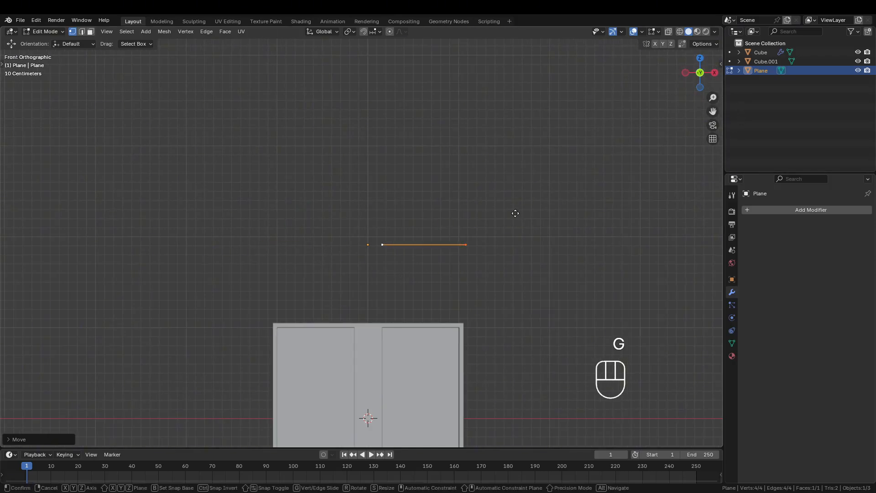
key(z)
click(506, 275)
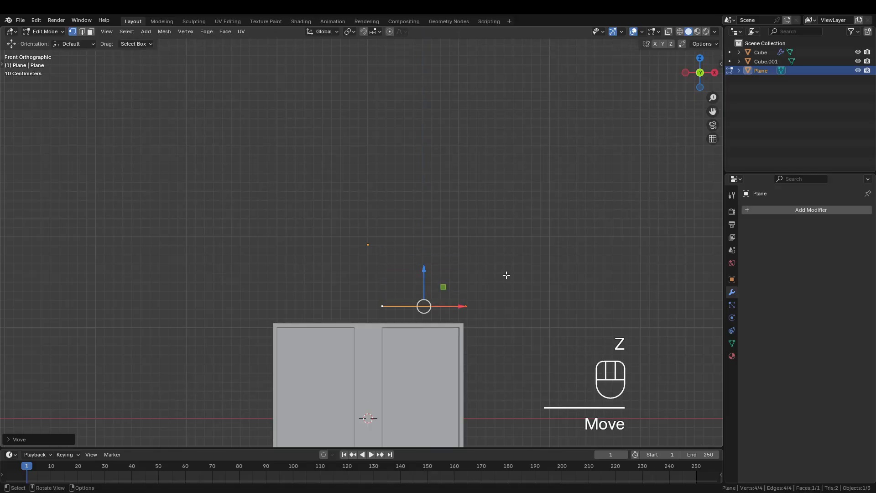
scroll(380, 227, up, 1)
scroll(383, 299, up, 2)
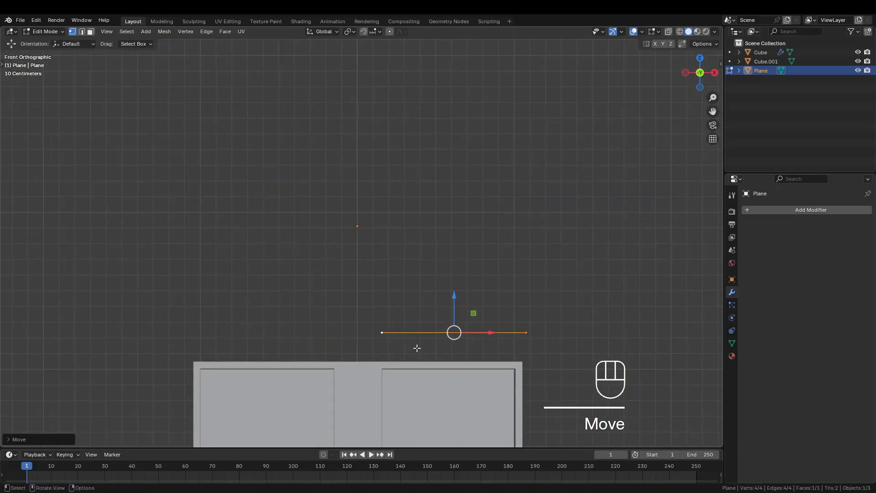
Step: Return to Object Mode and add a Mirror modifier on the X axis to the strip
key(Tab)
shift+scroll(437, 309, down, 3)
middle_drag(421, 262, 425, 288)
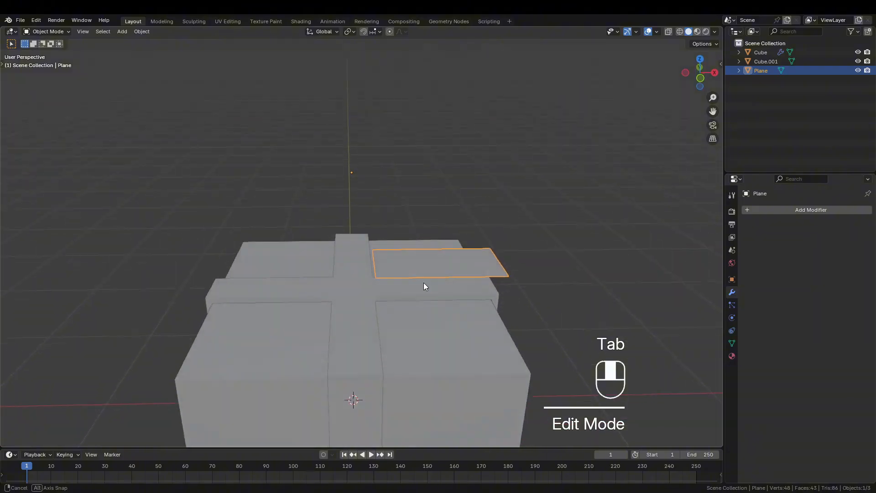
click(779, 214)
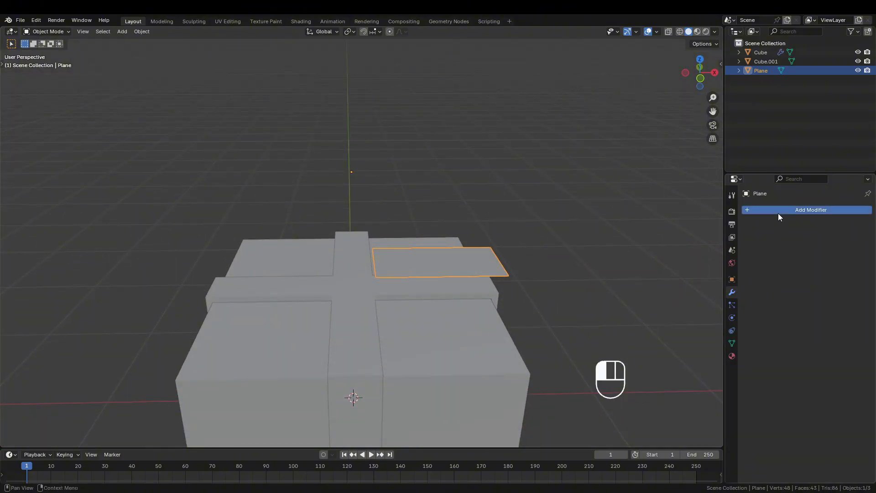
key(space)
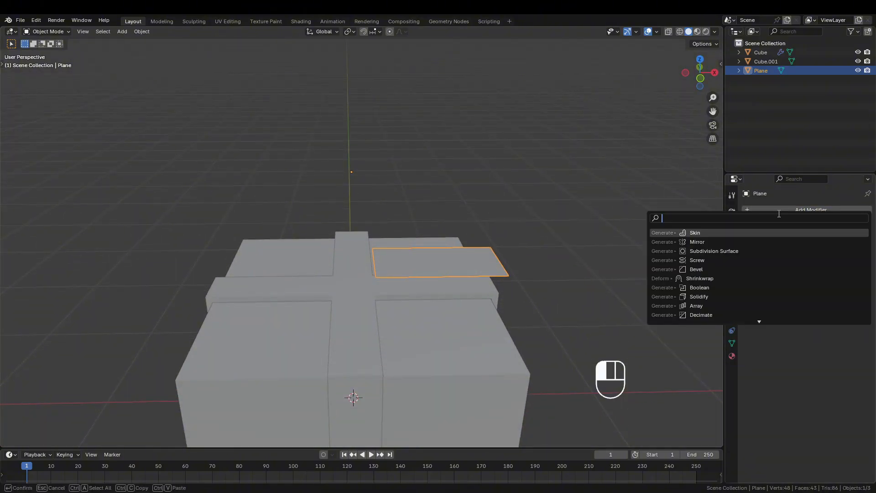
text(mir)
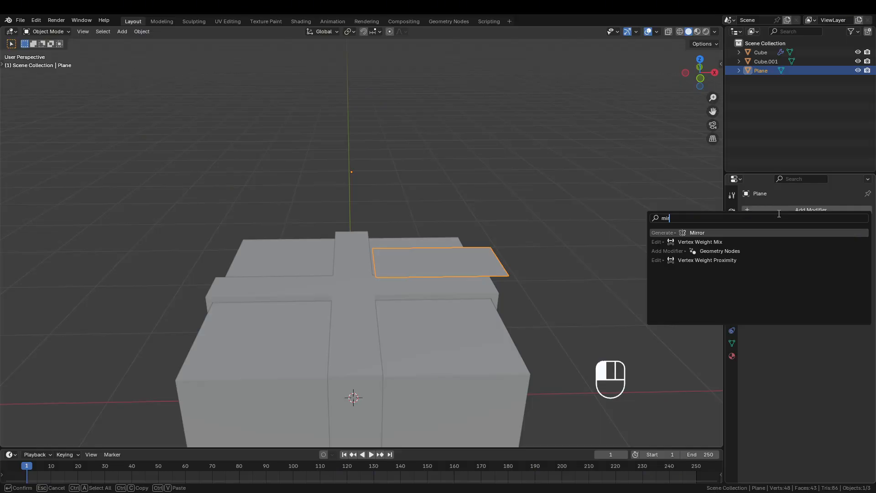
click(770, 233)
mouse_move(446, 310)
middle_down()
mouse_move(443, 253)
mouse_move(436, 308)
middle_up()
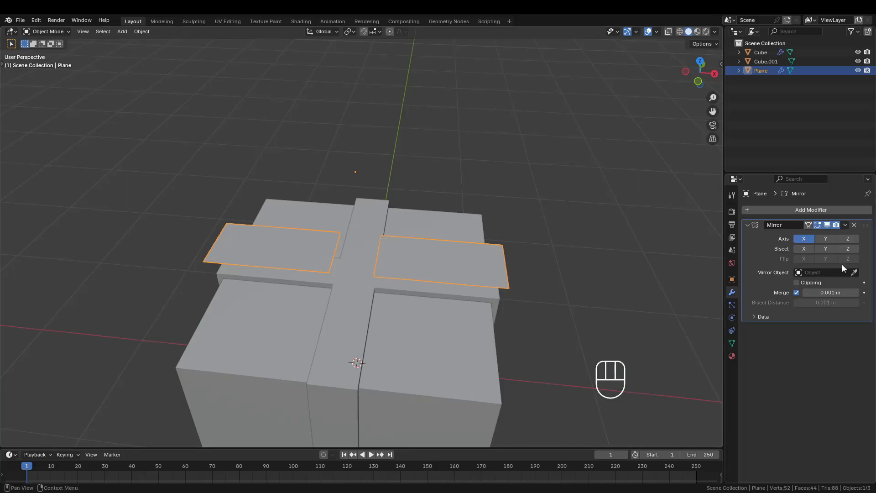
Step: Edit the strip's mesh in front wireframe view and box-select the two vertices at its inner end
click(426, 272)
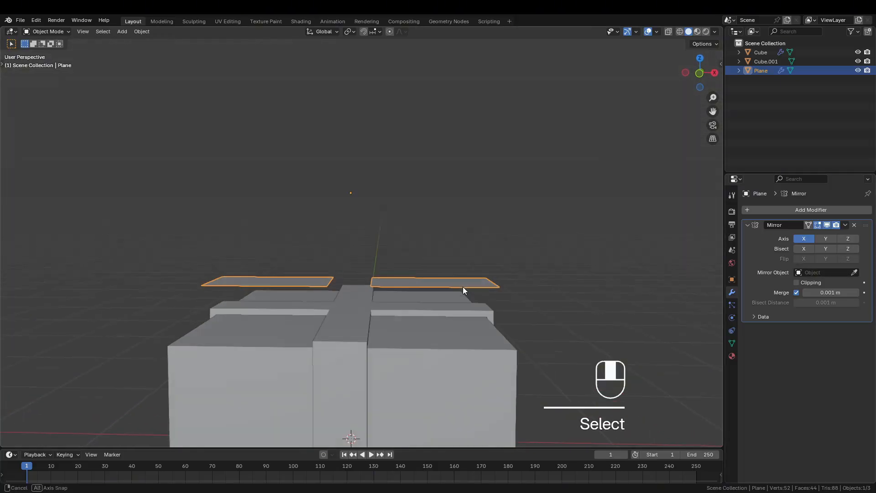
key(Tab)
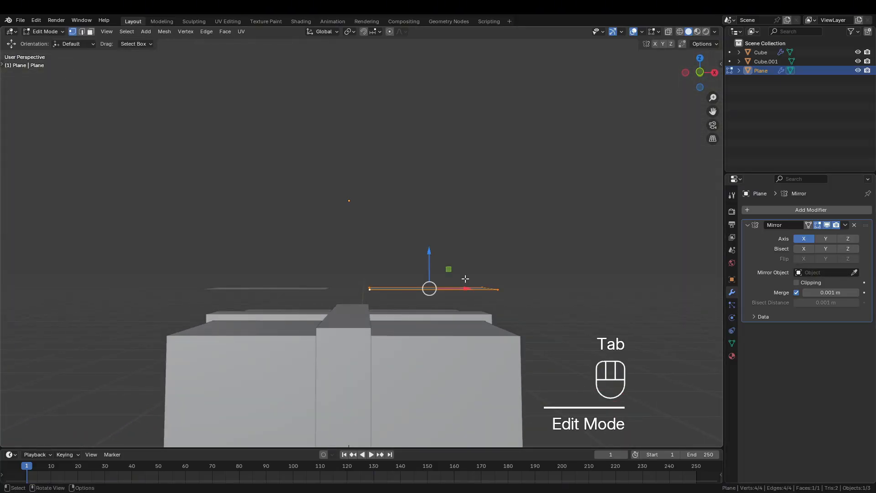
key(KP_3)
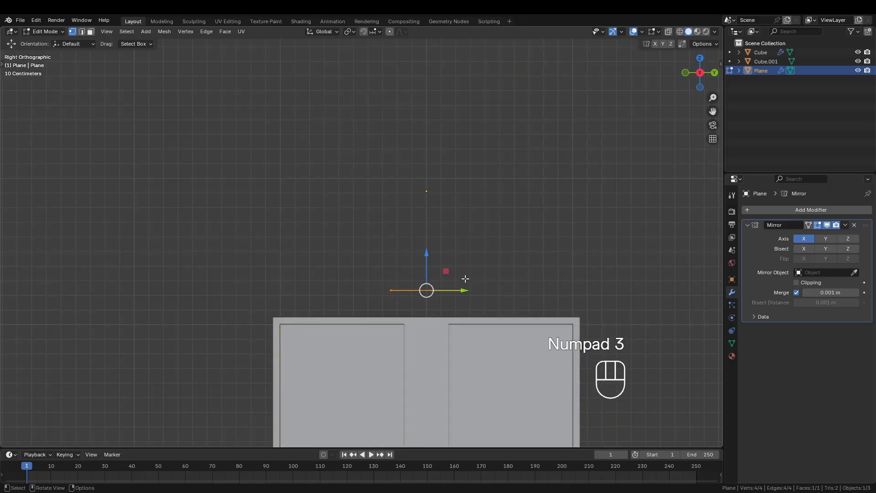
middle_drag(580, 222, 603, 234)
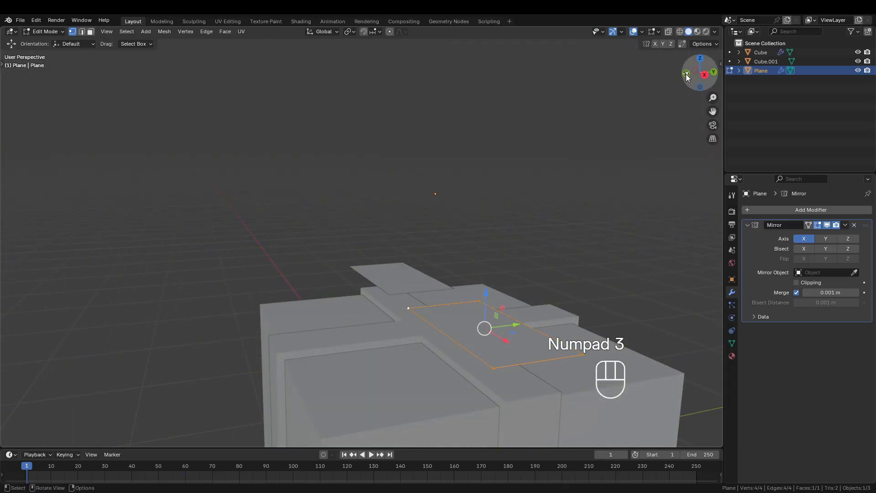
click(687, 74)
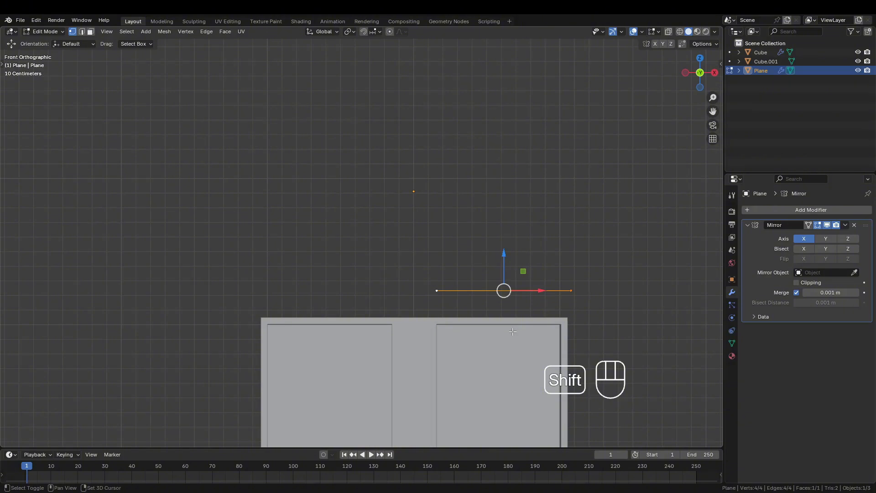
shift+middle_drag(514, 330, 501, 287)
key(shift+z)
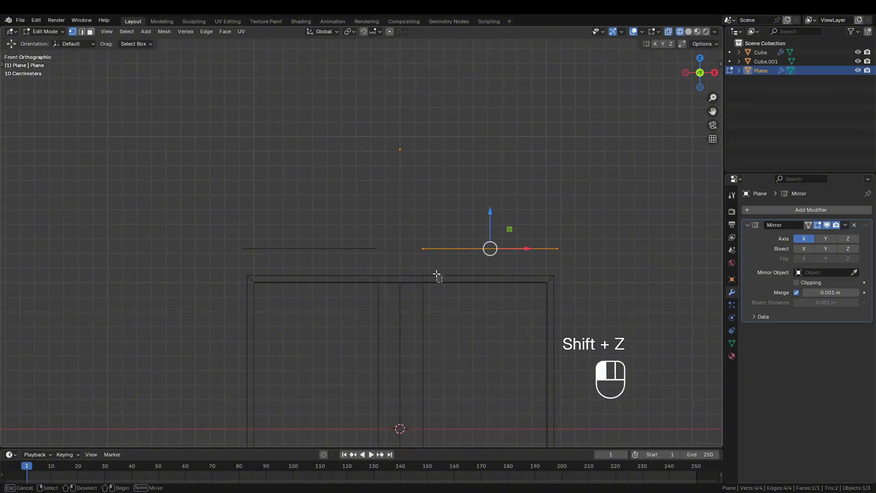
drag(438, 274, 406, 203)
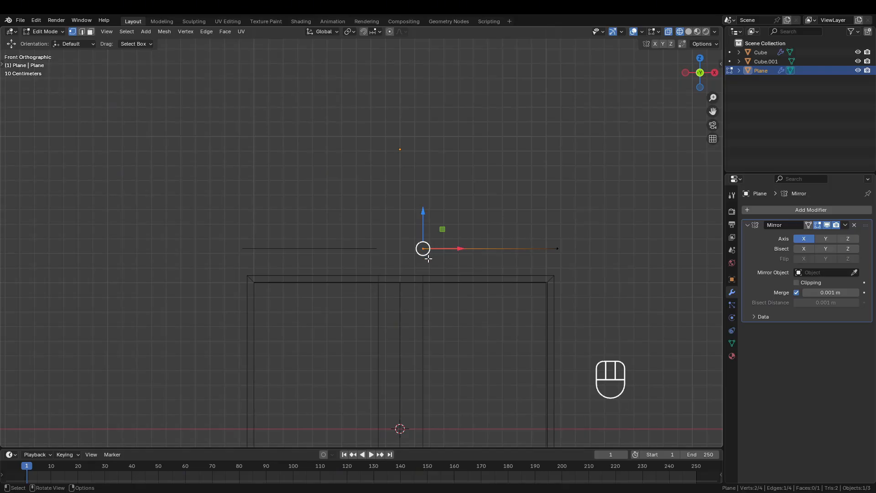
Step: Select each of the two inner-end vertices individually in perspective to check them, and return to front wireframe view
middle_drag(428, 258, 413, 203)
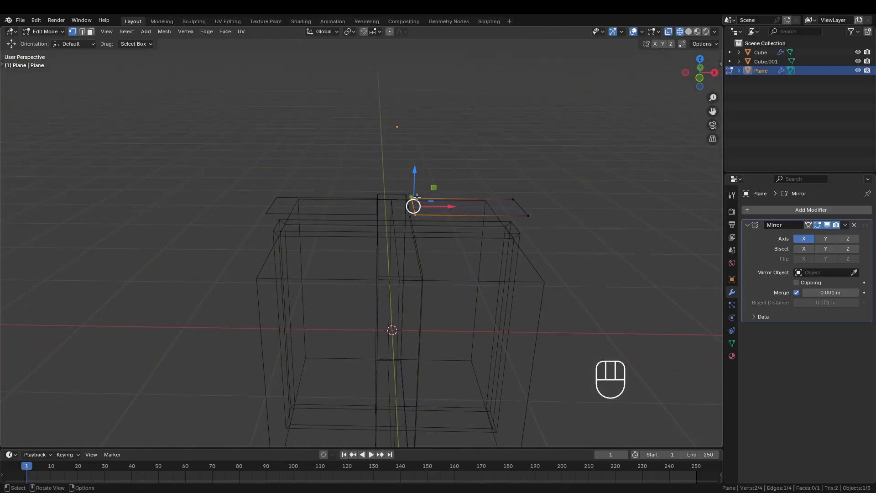
click(416, 197)
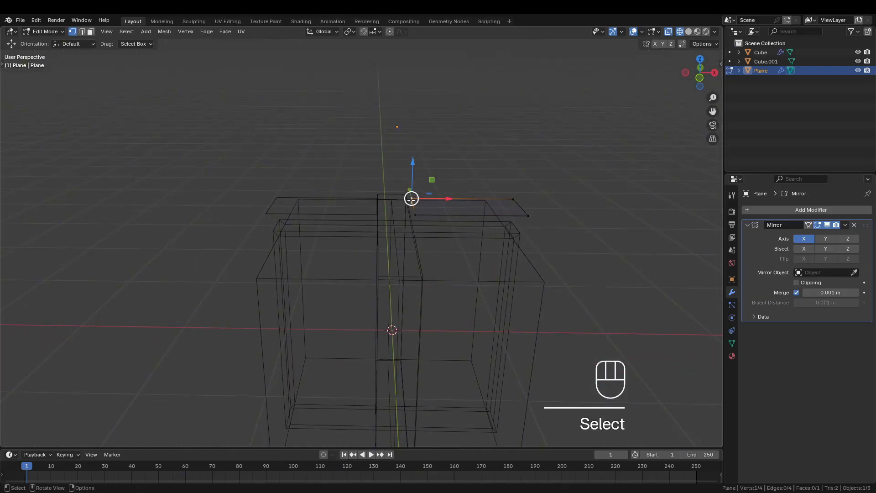
click(417, 214)
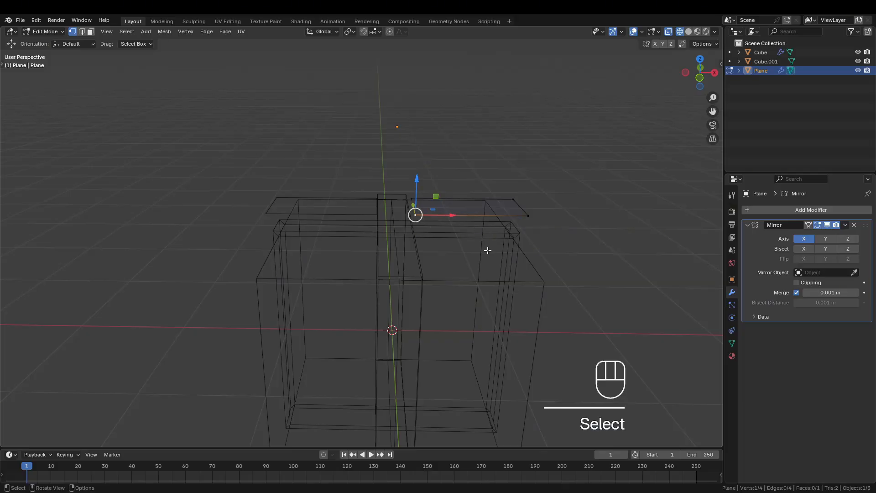
key(shift+z)
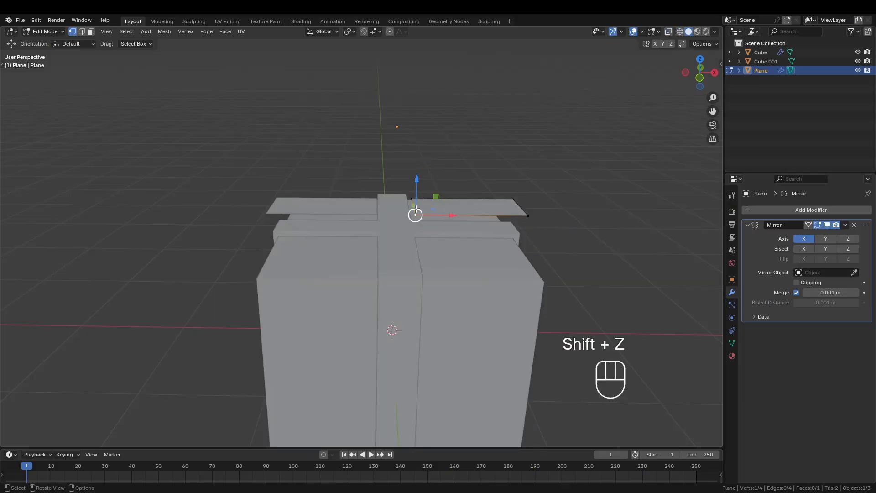
click(700, 71)
key(shift+z)
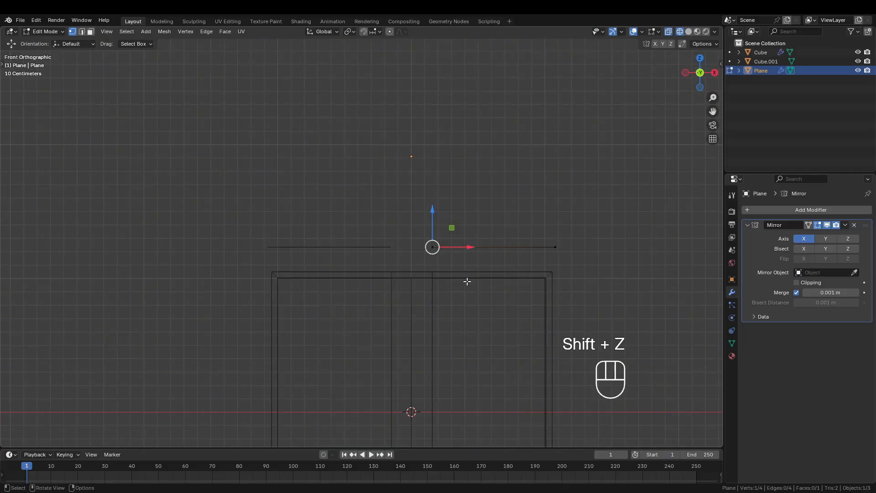
Step: Select both inner-end vertices of the strip and move them down onto the box top at the centre ribbon's edge
shift+drag(469, 294, 411, 180)
shift+middle_drag(463, 262, 433, 256)
scroll(433, 257, up, 3)
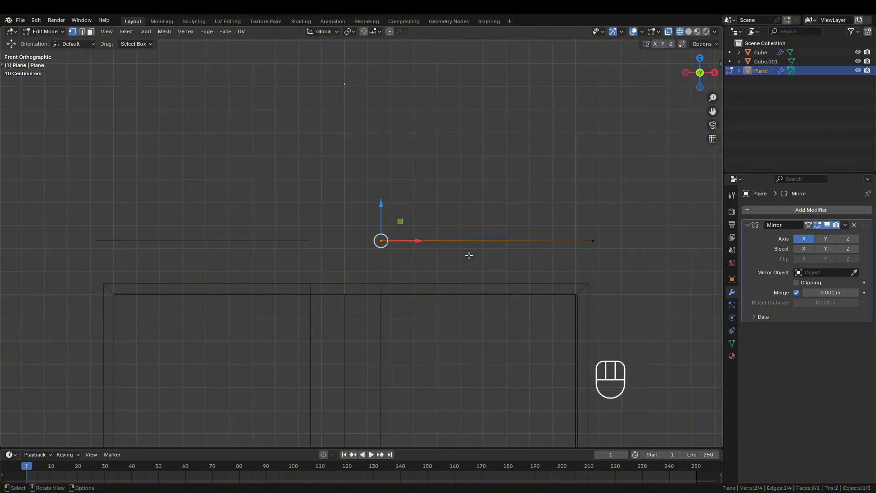
key(g)
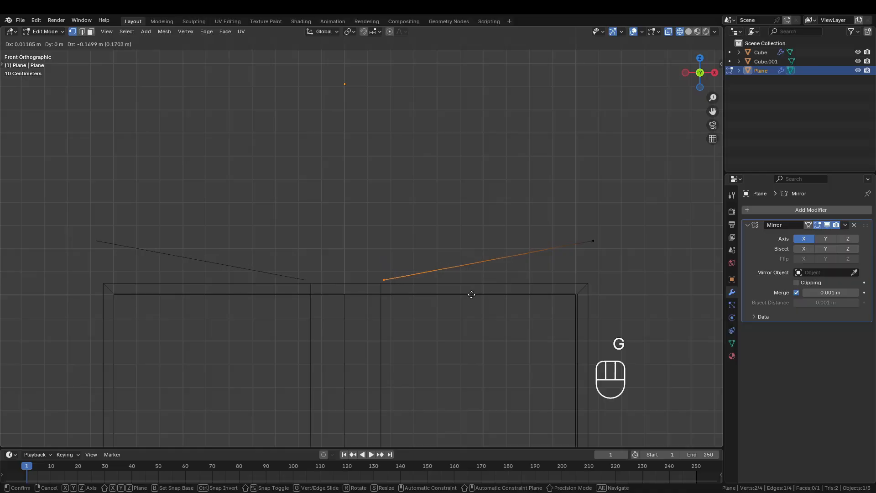
click(469, 296)
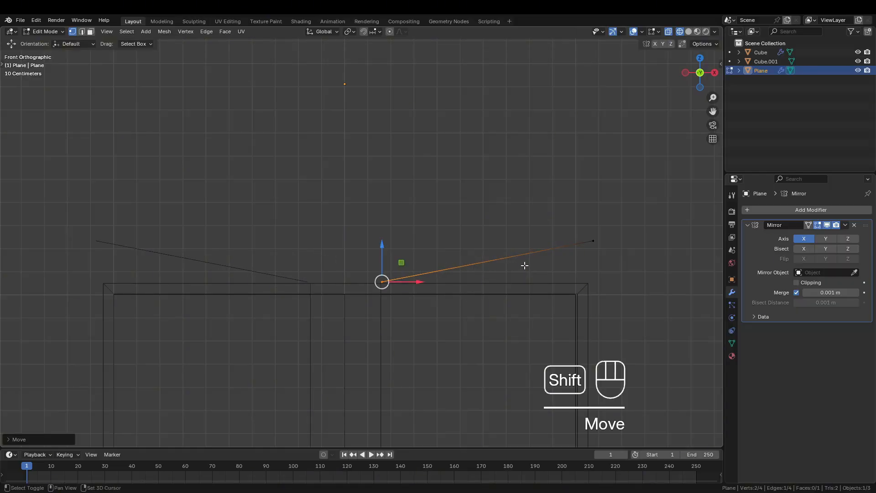
Step: Select the strip's outer-end vertices and move them inward and slightly up to form a short, steep first segment
shift+middle_drag(525, 262, 502, 274)
drag(558, 301, 462, 181)
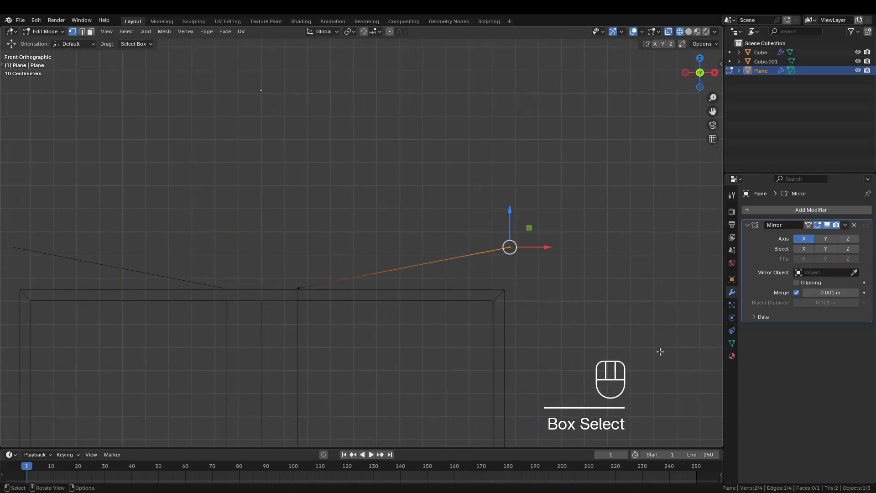
key(g)
click(487, 324)
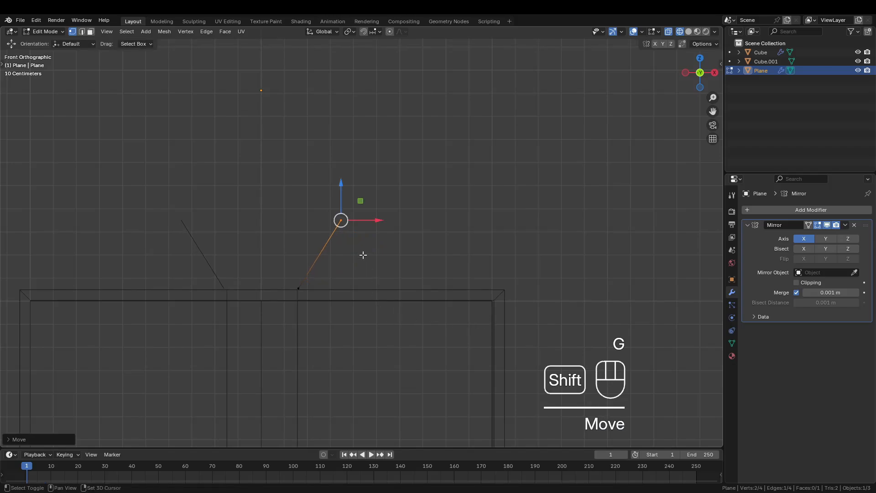
Step: Extrude the strip's outer-end edge up and outward to add a second, flatter segment to the loop profile
shift+middle_drag(364, 254, 345, 283)
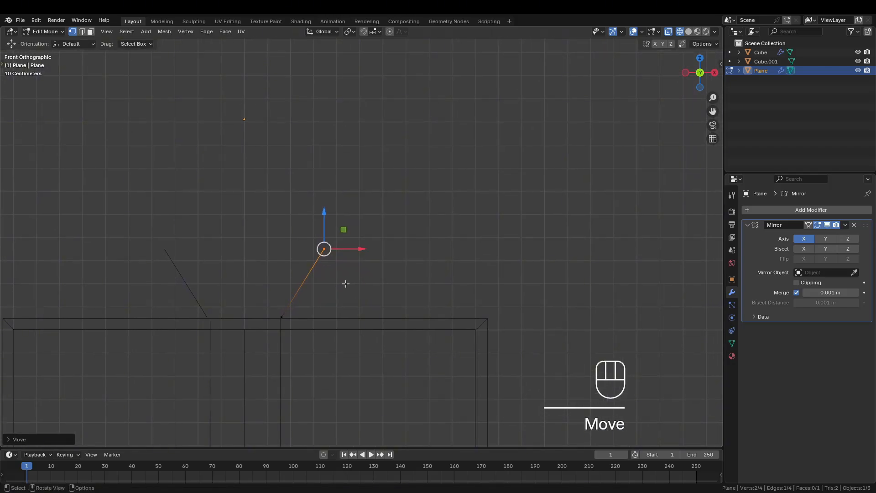
key(e)
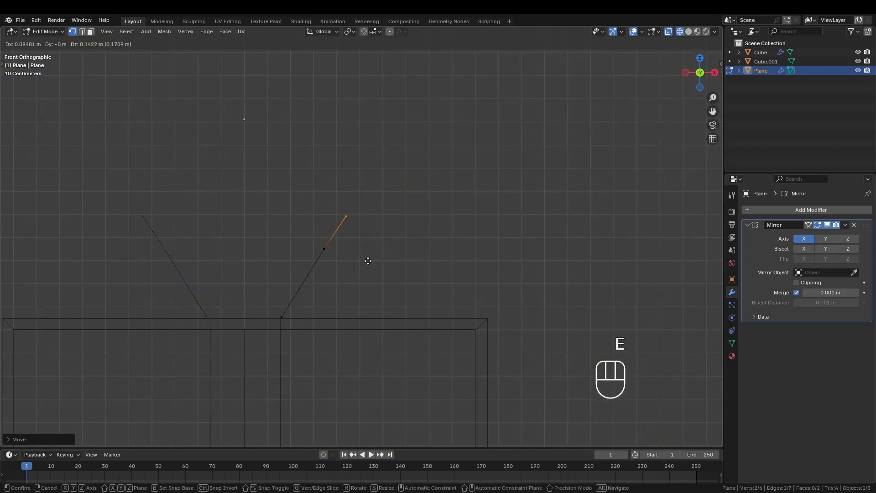
click(384, 254)
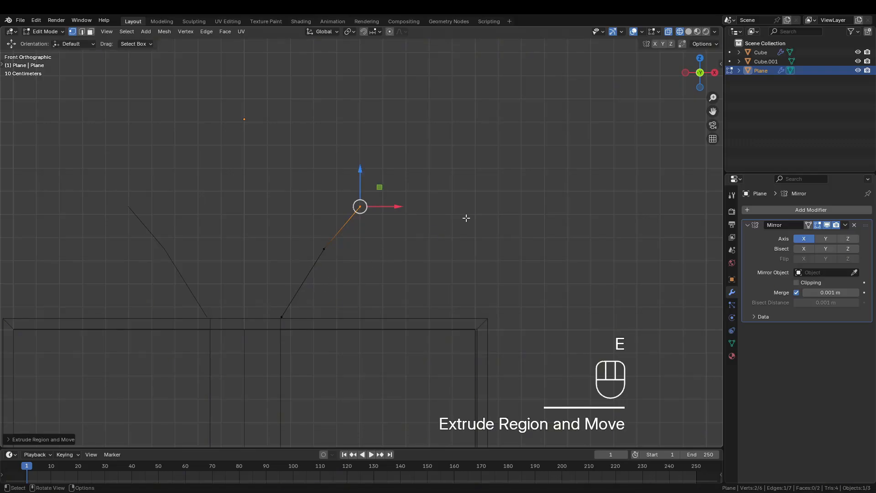
ctrl+right_click(447, 176)
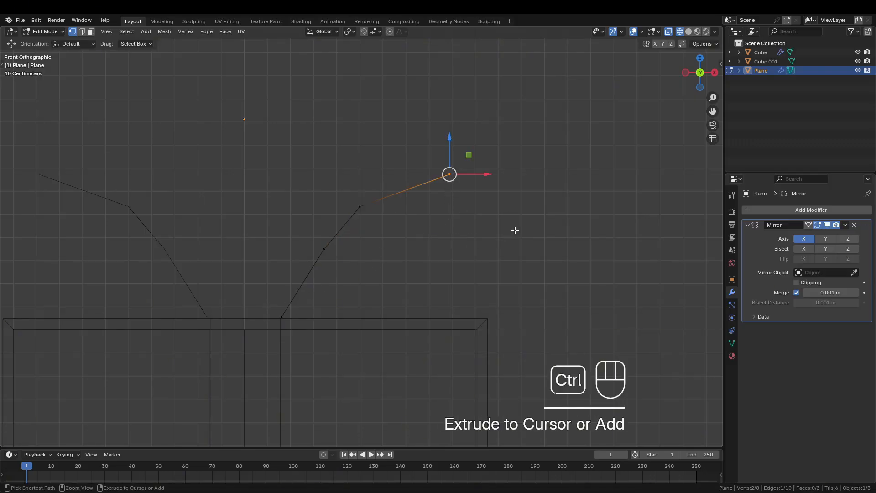
ctrl+right_click(524, 218)
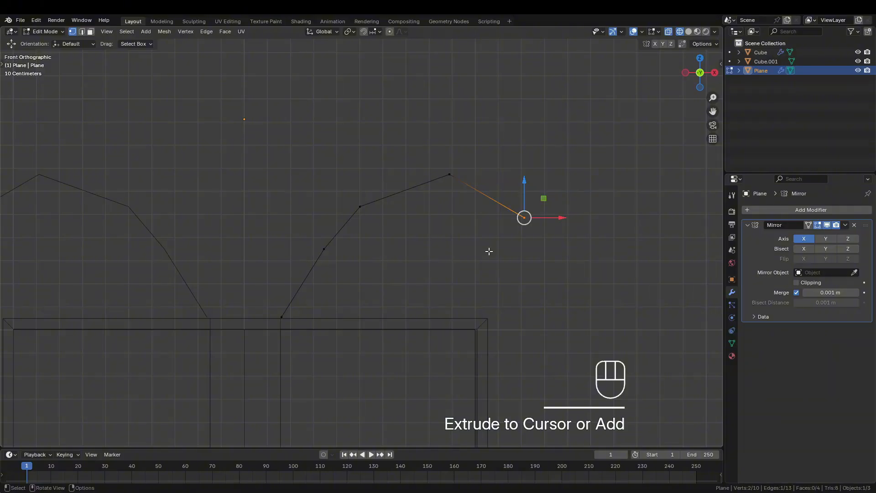
key(ctrl+z)
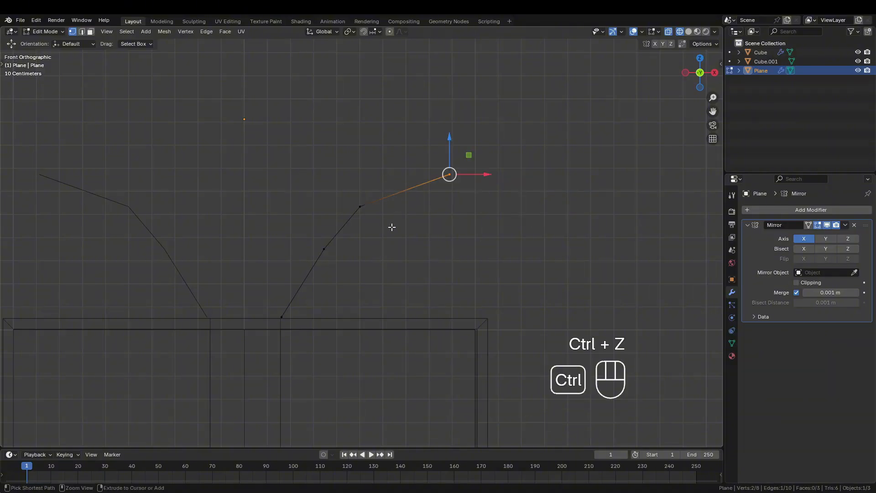
key(ctrl+z)
key(e)
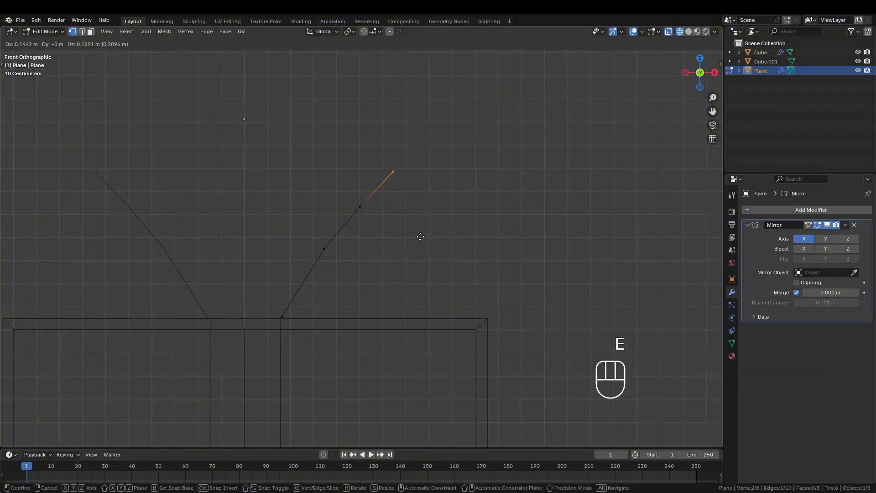
click(417, 237)
key(e)
click(459, 232)
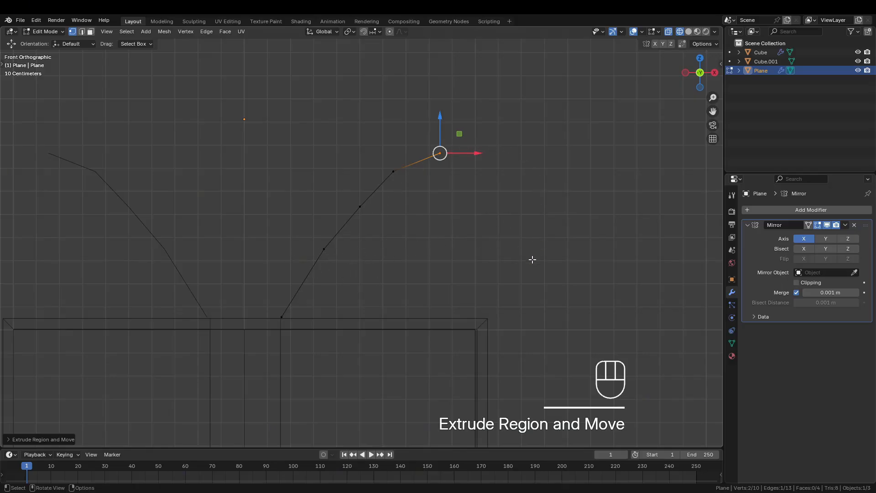
drag(344, 280, 272, 212)
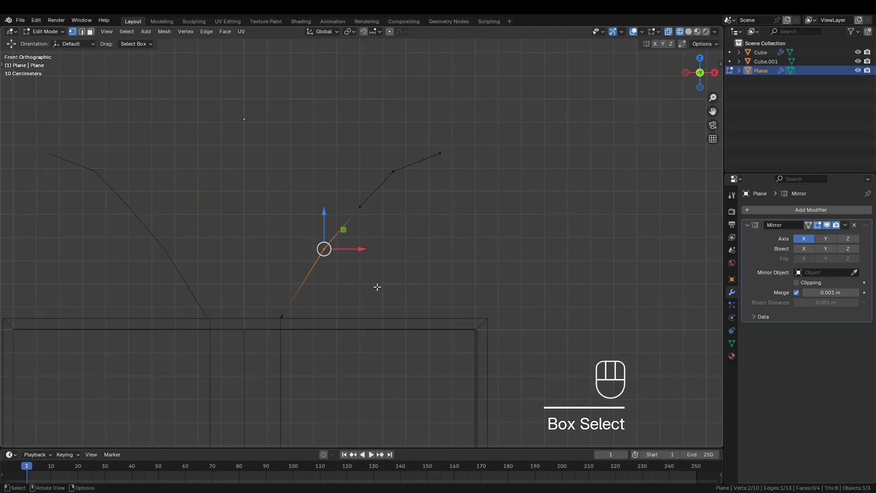
key(ctrl+z)
key(ctrl+z)
key(ctrl+z)
Step: Move the profile's middle vertices up and slightly inward, and its end vertices up and outward, to lengthen the rising curve
drag(356, 288, 278, 235)
key(g)
click(394, 287)
drag(393, 239, 336, 160)
key(g)
click(412, 229)
Step: Extrude the end edge three times to form the loop's crest, its outer top corner and a steep downward outer end
key(e)
click(476, 207)
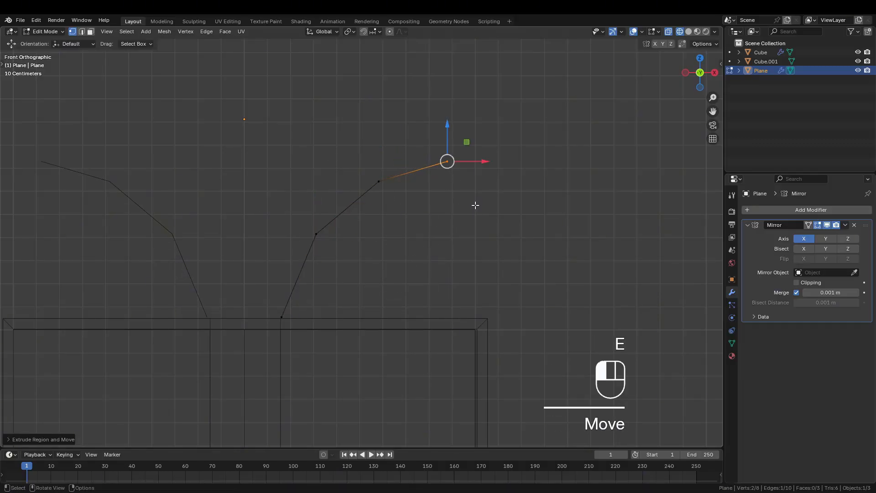
key(e)
click(567, 214)
key(e)
click(558, 284)
Step: Extrude the end edge four more times back inward and down to the box top, finishing just beside the loop's starting point
key(e)
click(492, 278)
key(e)
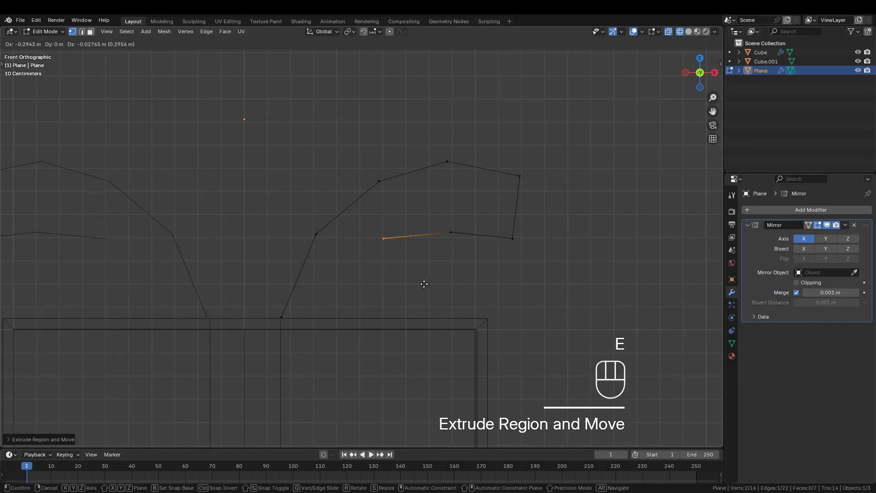
click(425, 283)
key(e)
click(378, 328)
key(e)
click(335, 363)
Step: Move the outer underside vertices down and outward, and the lower outer-end vertices up and outward
drag(415, 183, 469, 262)
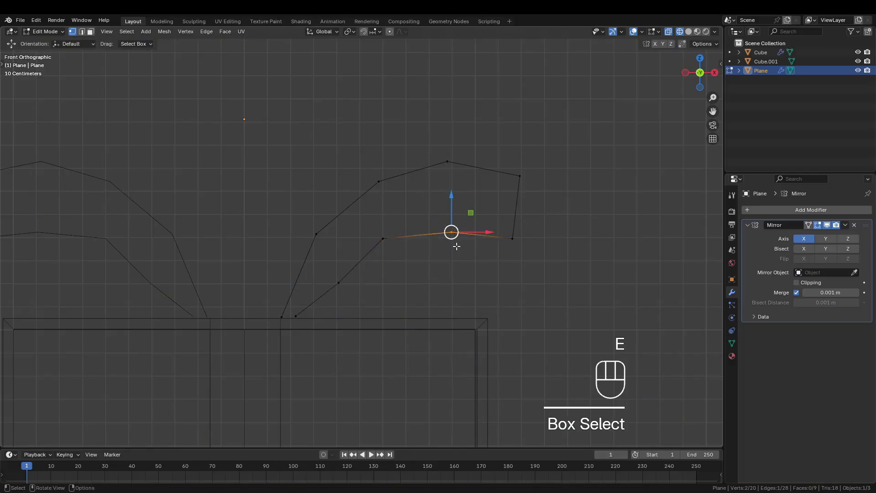
key(g)
click(475, 269)
drag(507, 213, 552, 264)
key(g)
click(576, 229)
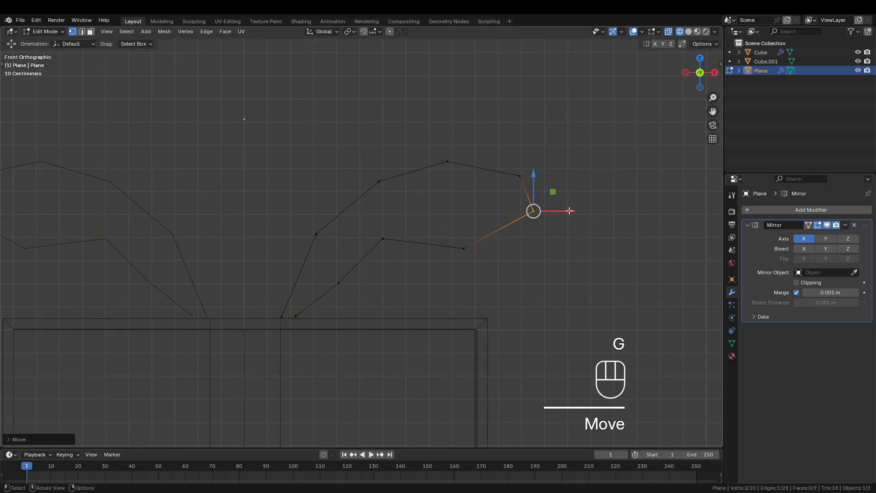
Step: Move the loop's upper outer-corner vertices and its crest vertices up and outward
drag(497, 153, 530, 183)
key(g)
click(542, 165)
drag(444, 149, 470, 179)
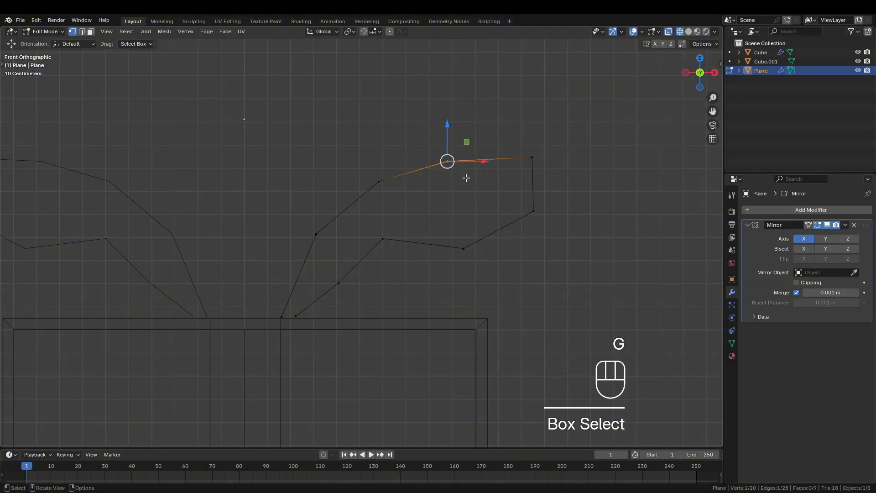
key(g)
click(486, 168)
Step: Raise the outer underside vertices and shift the neighbouring inner pair slightly down and outward to smooth the loop's lower side
drag(476, 272, 450, 226)
key(g)
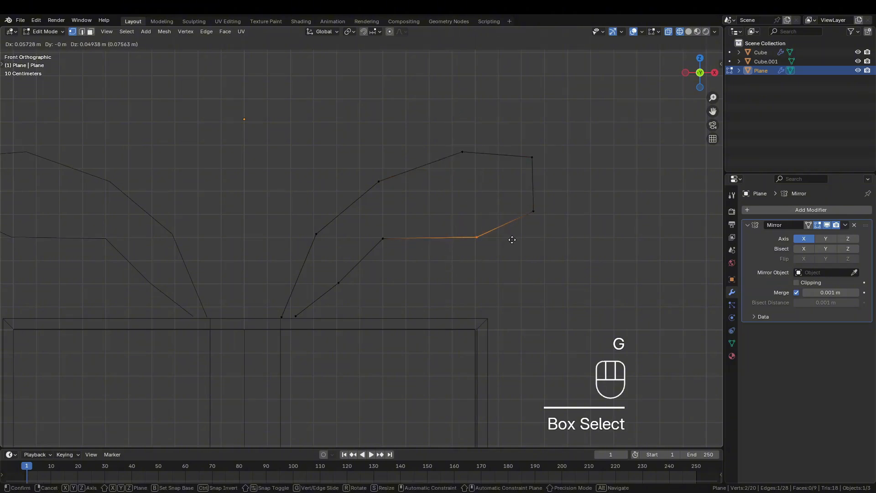
click(463, 214)
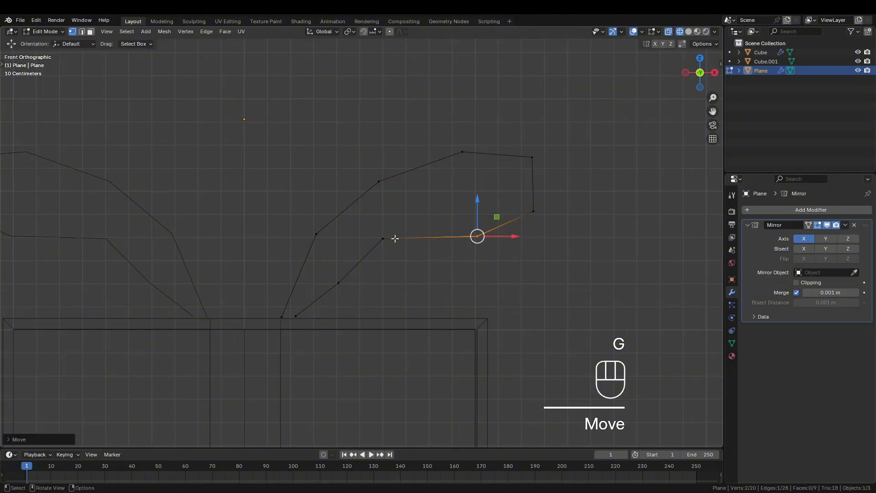
drag(405, 265, 376, 221)
key(g)
click(466, 272)
drag(490, 263, 463, 206)
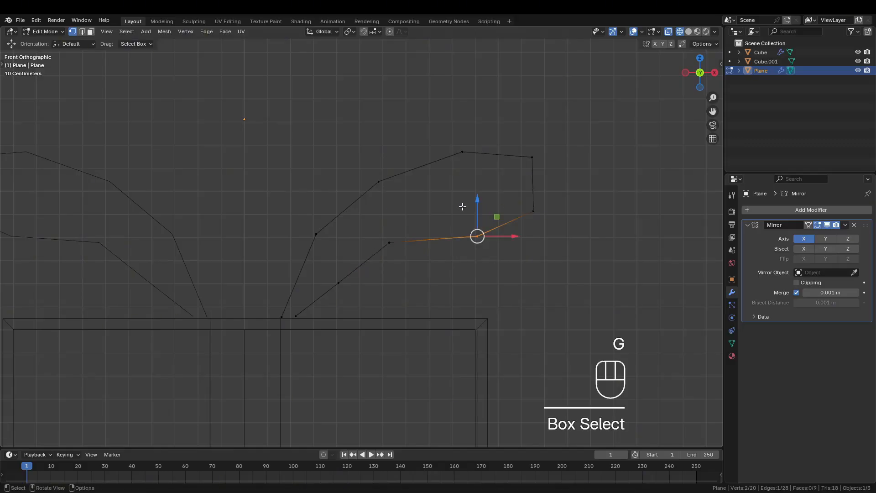
key(g)
click(563, 262)
Step: Move the upper outer-corner vertices slightly up and inward, and raise the lower outer-end vertices to round the loop's tip
drag(554, 169, 523, 137)
key(g)
click(585, 171)
drag(554, 224, 529, 197)
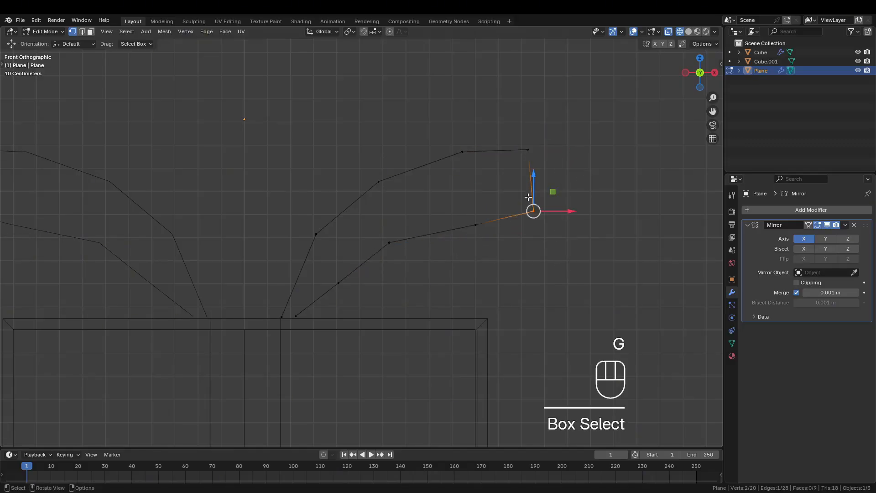
key(g)
click(557, 200)
Step: Raise the two vertex pairs along the loop's upper side to make its top more arched
drag(407, 196, 356, 159)
key(g)
click(398, 174)
drag(481, 171, 445, 135)
key(g)
click(492, 161)
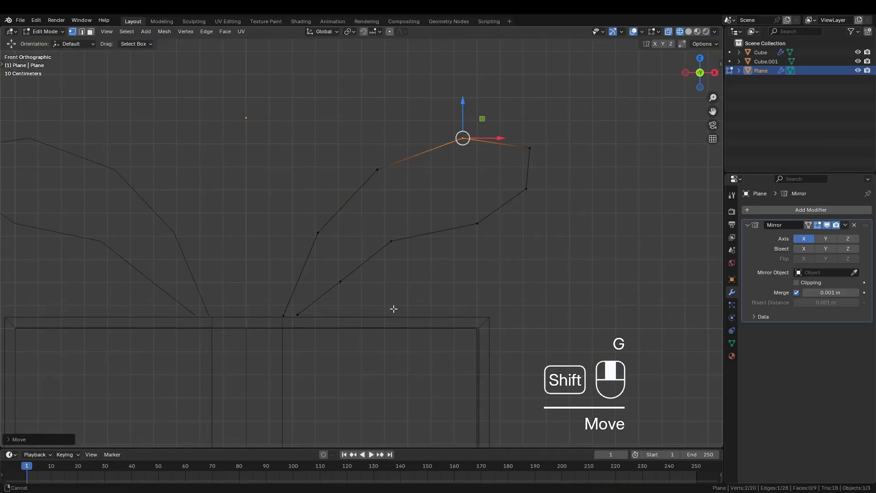
Step: Switch to solid shading, select the whole loop mesh and view the bow in perspective
key(shift+z)
mouse_move(392, 307)
shift+middle_down()
mouse_move(446, 274)
mouse_move(428, 272)
mouse_move(465, 278)
mouse_move(445, 268)
mouse_move(395, 285)
shift+middle_up()
key(KP_1)
key(a)
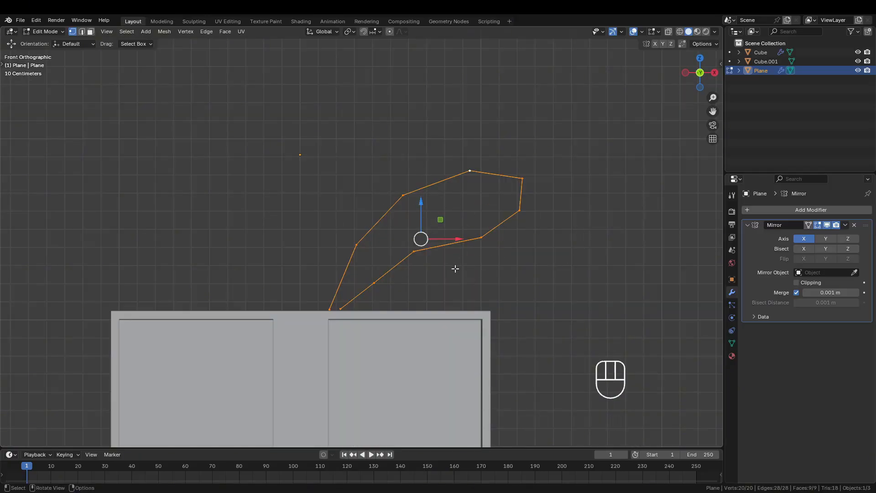
shift+middle_drag(415, 246, 420, 258)
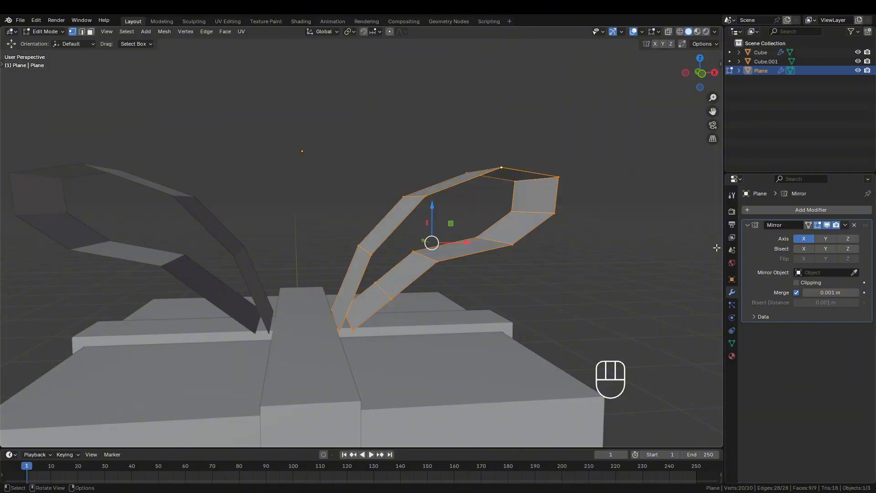
Step: Add a Solidify modifier to the bow loop and set its thickness to 0.047 m
click(826, 207)
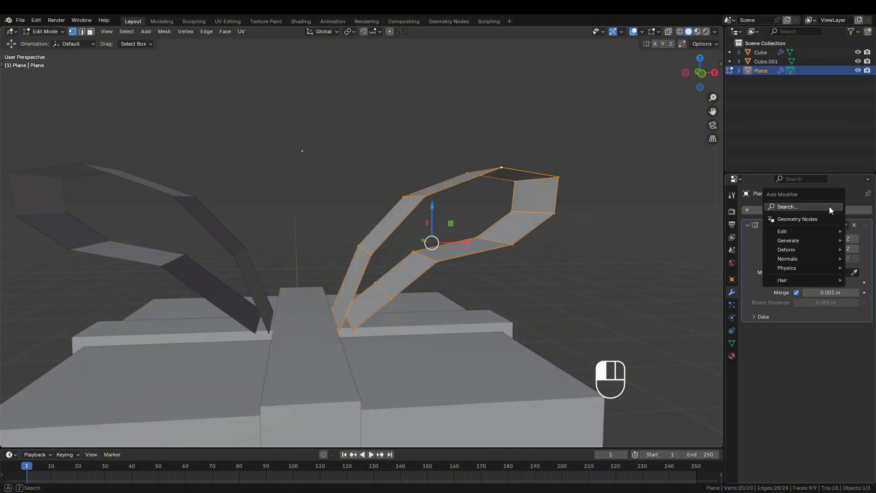
key(space)
text(solid)
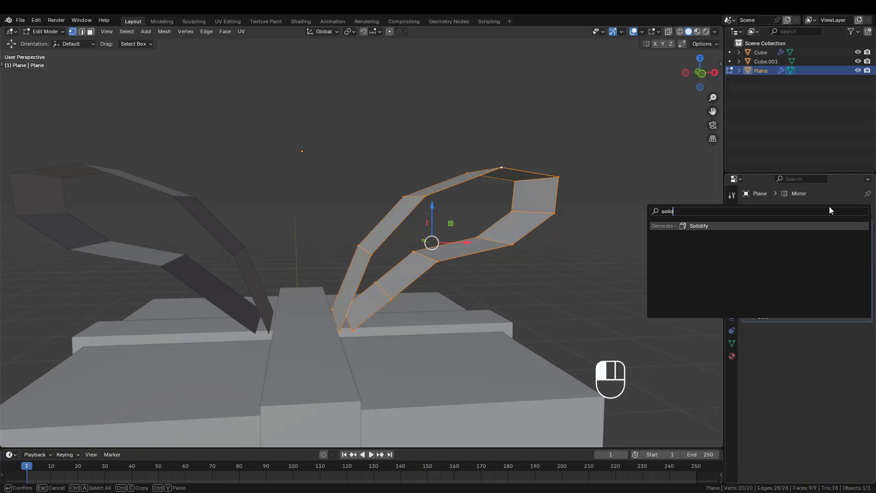
key(Return)
scroll(436, 187, up, 3)
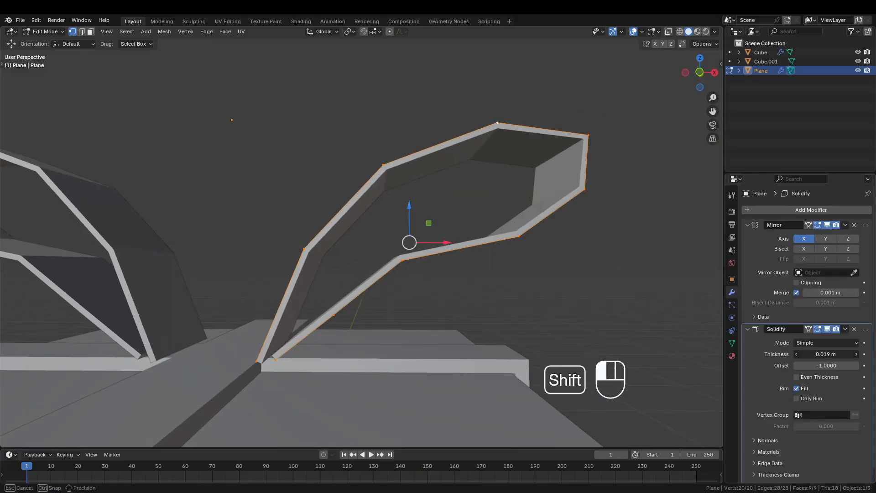
shift+drag(825, 354, 841, 355)
Step: Collapse the Solidify and Mirror modifier settings and add a Subdivision Surface modifier to the bow loop
scroll(469, 268, down, 2)
mouse_move(470, 268)
middle_down()
mouse_move(493, 272)
mouse_move(464, 270)
mouse_move(457, 279)
middle_up()
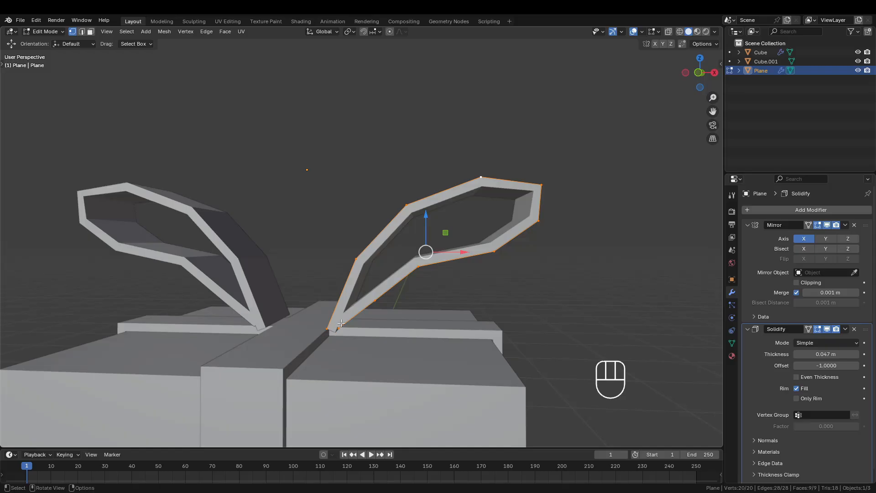
scroll(349, 294, up, 4)
middle_drag(348, 294, 314, 312)
scroll(356, 304, down, 2)
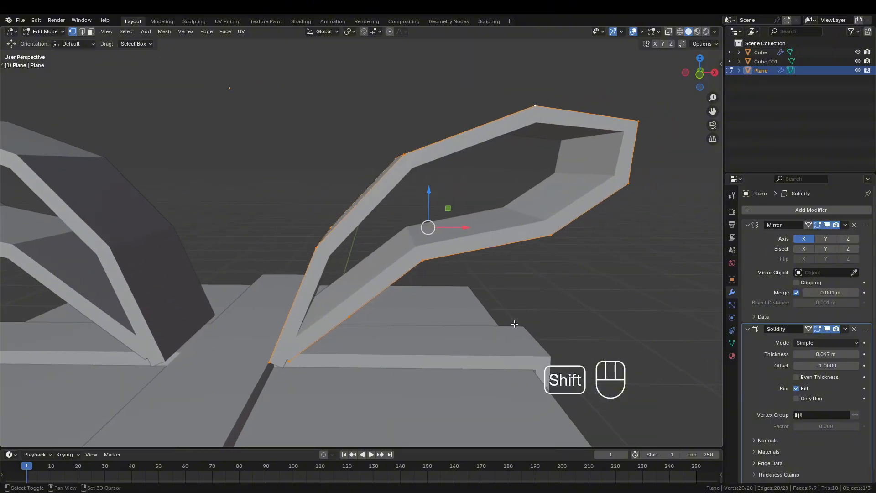
click(747, 329)
click(742, 329)
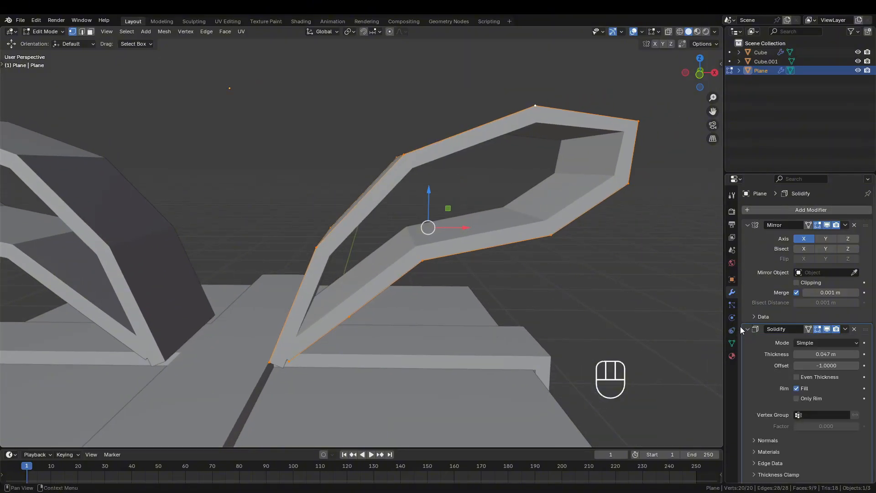
click(745, 330)
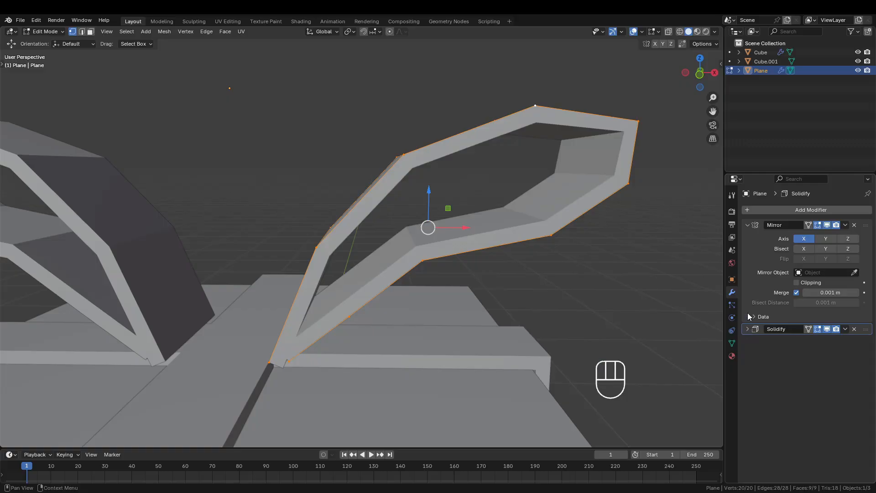
click(747, 225)
click(755, 210)
text(s)
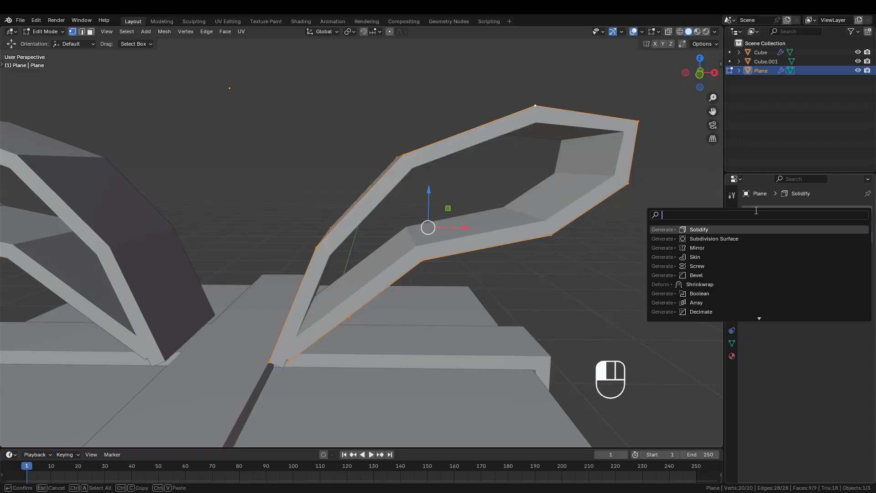
click(737, 238)
middle_drag(679, 307, 424, 215)
click(390, 196)
click(412, 120)
ctrl+click(523, 93)
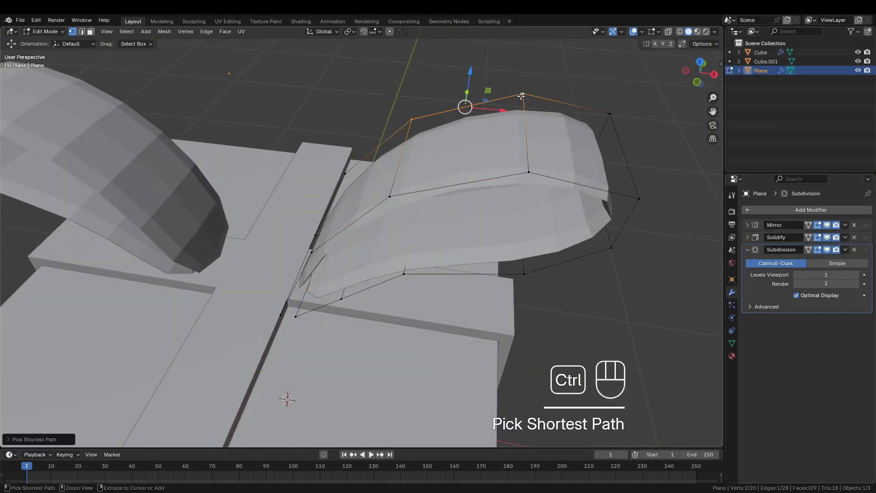
ctrl+shift+click(526, 182)
shift+click(390, 196)
ctrl+shift+click(523, 182)
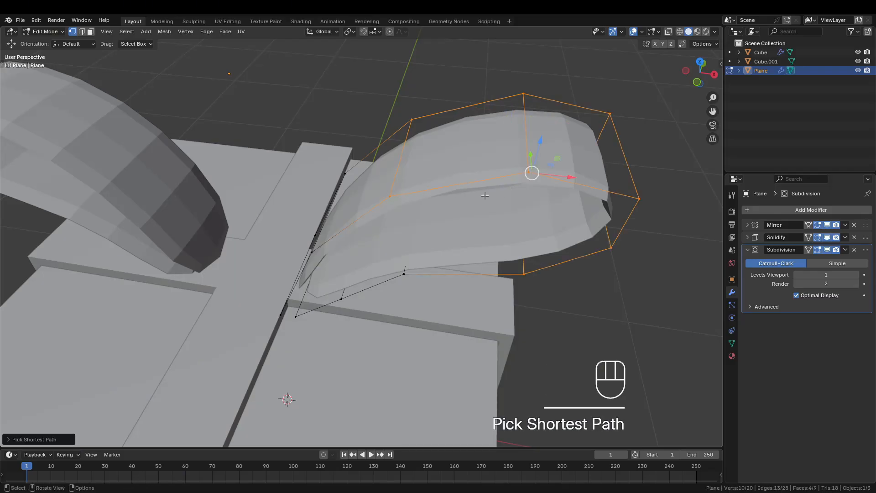
click(431, 136)
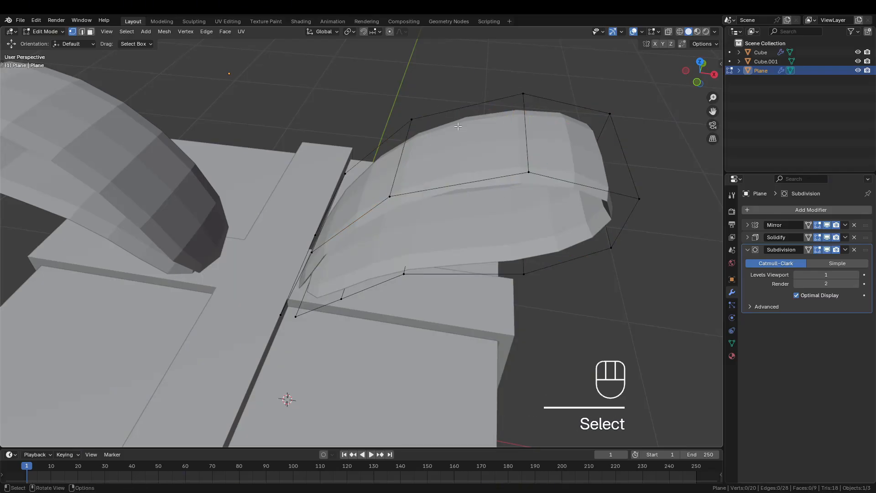
Step: Return to Object Mode, add a new plane and move it along the X axis to beside the gift box
shift+middle_drag(451, 178, 260, 108)
scroll(474, 184, down, 4)
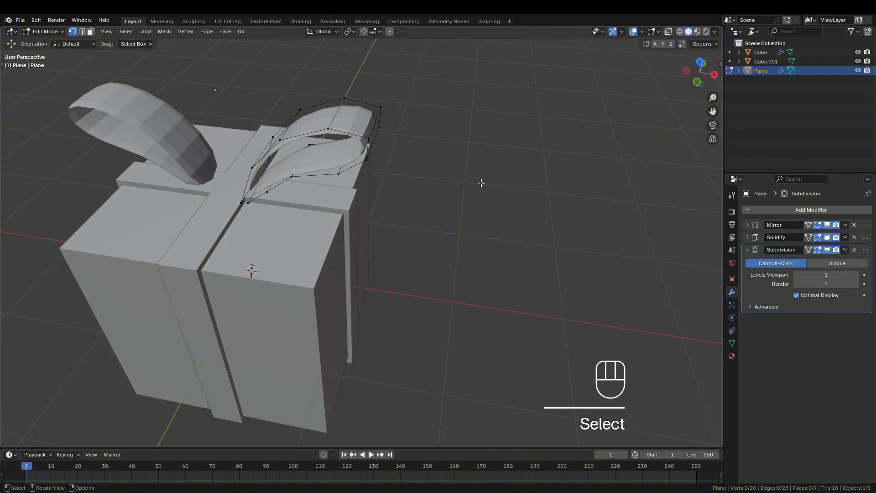
key(Tab)
key(shift+a)
click(546, 163)
click(581, 191)
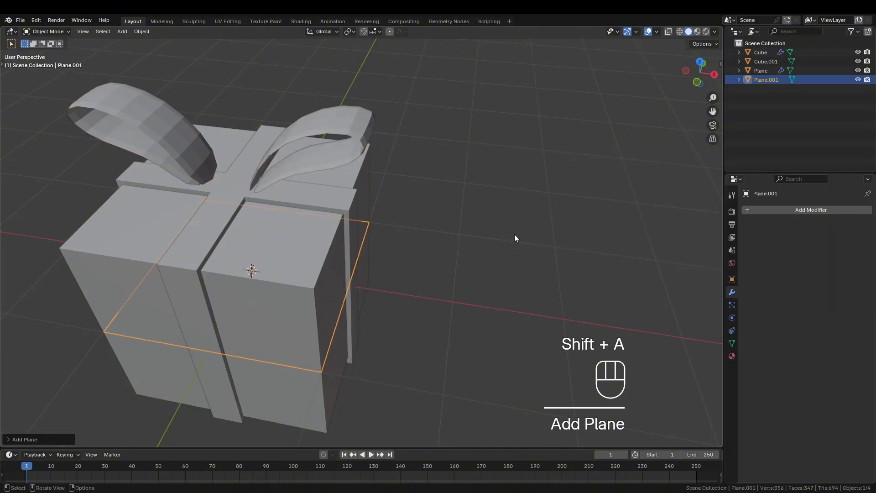
key(g)
key(x)
click(644, 326)
shift+middle_drag(644, 327, 485, 225)
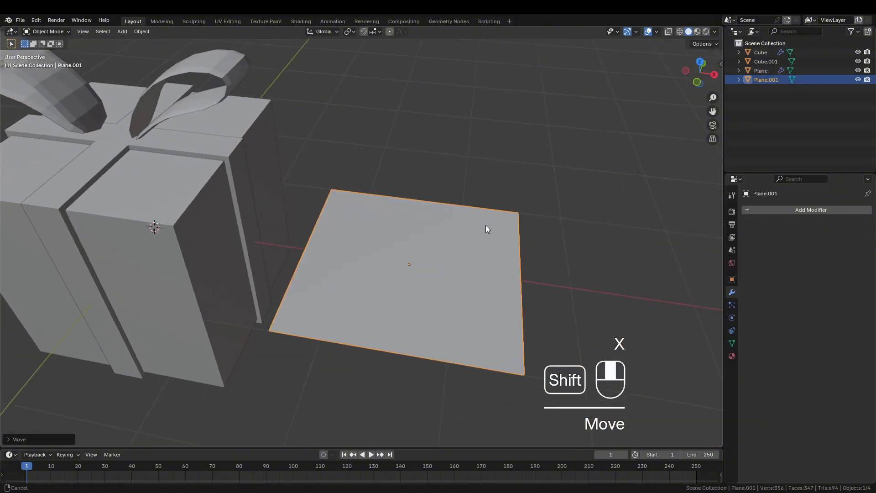
Step: Enter Edit Mode on the new plane beside the gift box and subdivide it three times
scroll(486, 225, up, 2)
right_click(404, 251)
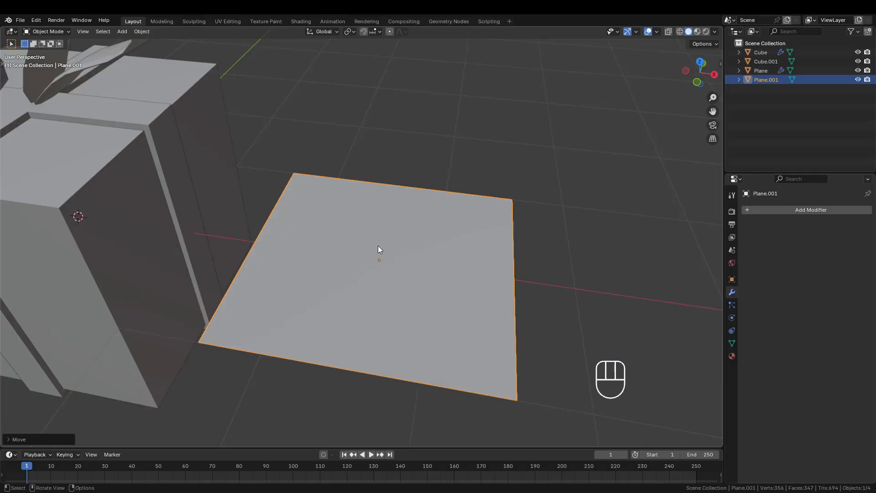
key(Tab)
right_click(387, 220)
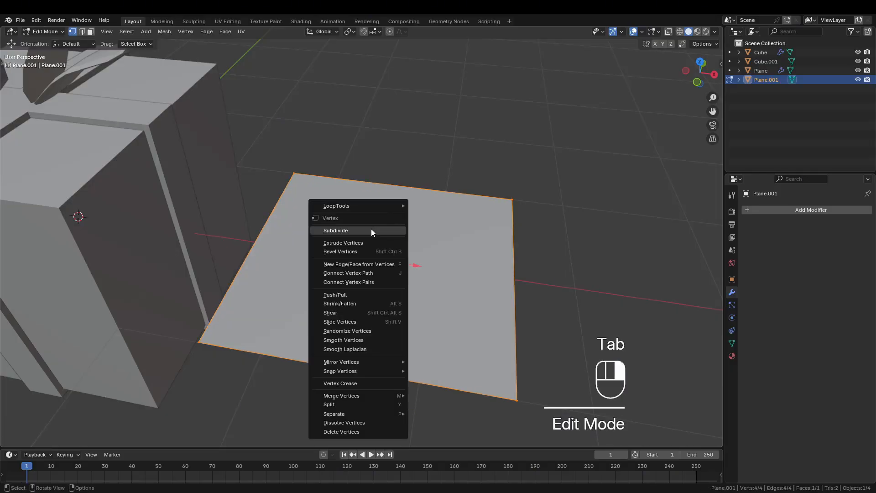
click(348, 231)
right_click(330, 264)
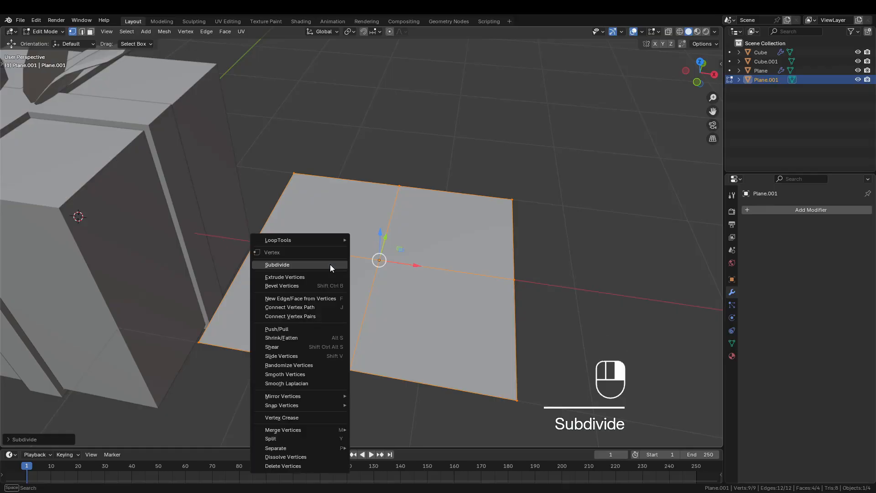
click(330, 264)
right_click(330, 264)
click(330, 264)
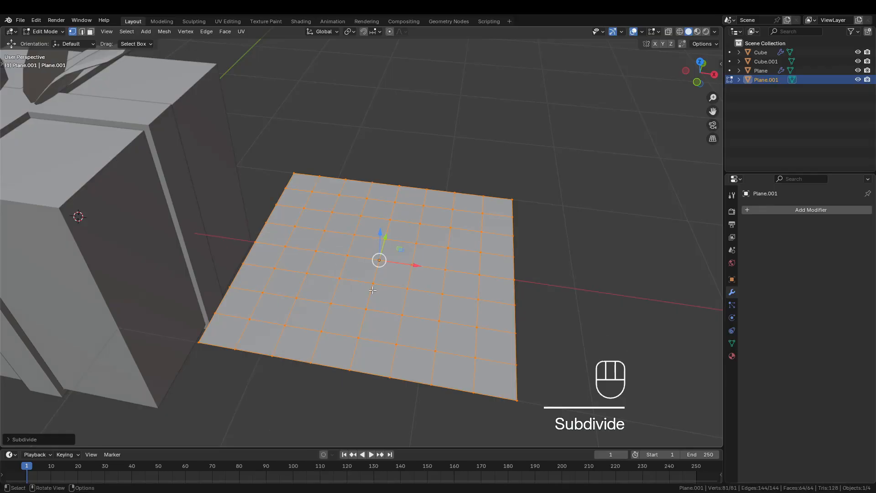
middle_drag(330, 264, 389, 250)
key(g)
key(z)
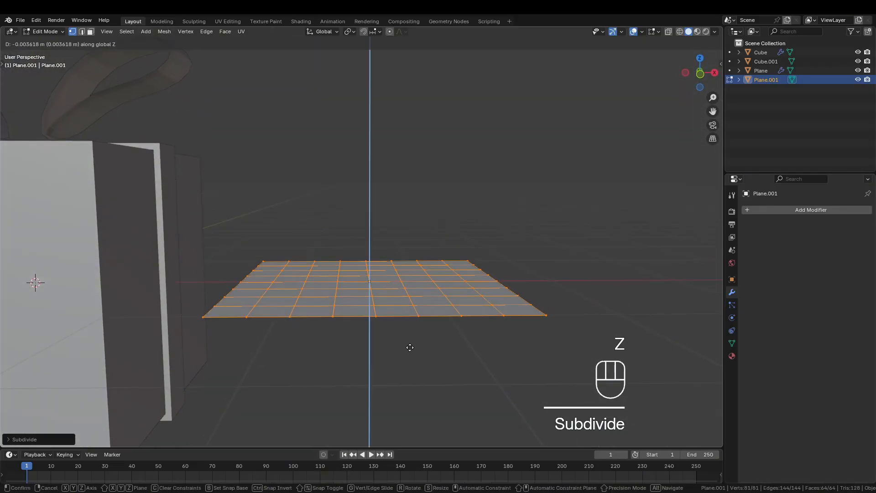
key(Escape)
Step: Enable proportional editing and raise a single vertex of the subdivided plane along the Z axis to form a bump
click(387, 317)
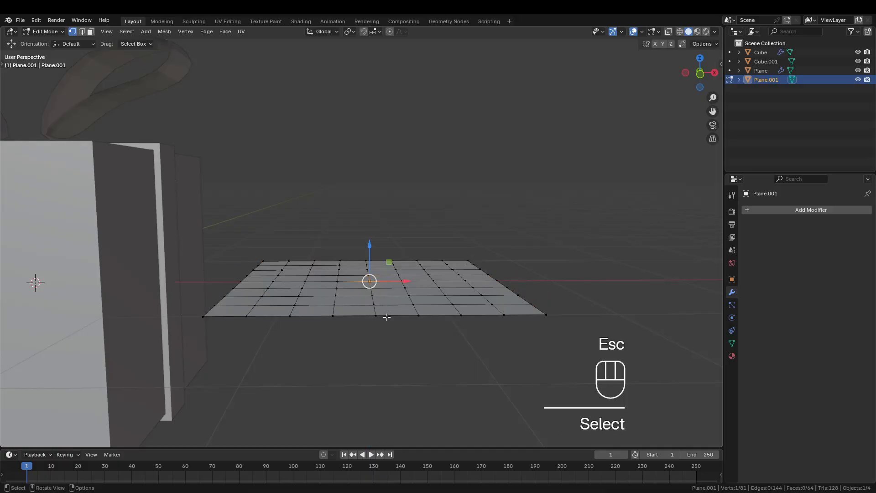
click(390, 32)
key(g)
key(z)
click(424, 159)
middle_drag(388, 244, 351, 289)
key(g)
key(z)
click(389, 251)
middle_drag(429, 264, 463, 318)
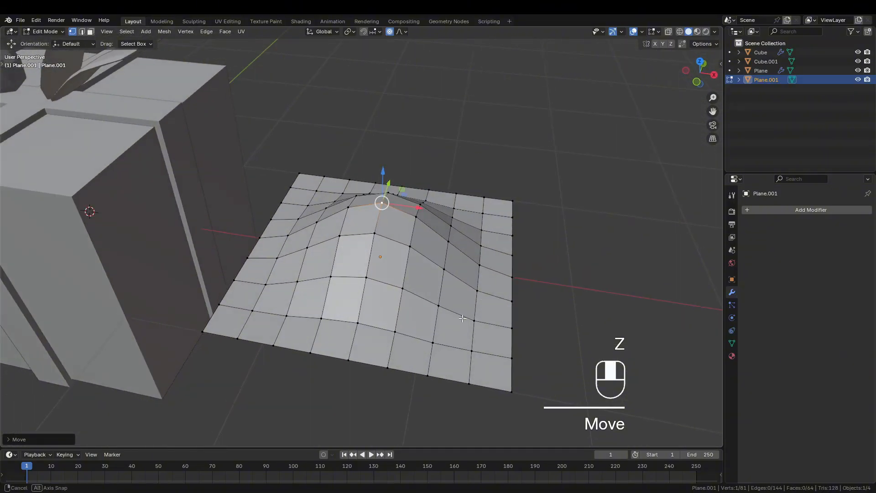
Step: Undo the raised bump, select the whole plane and subdivide it once more
key(ctrl+z)
key(a)
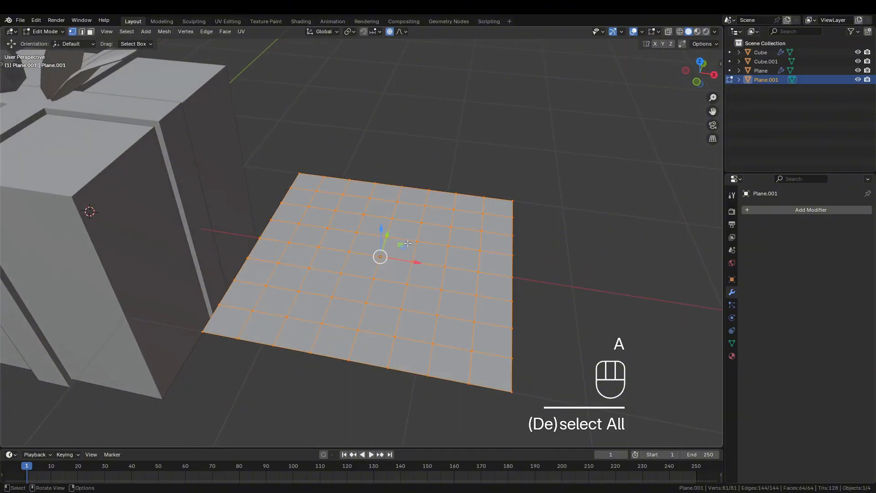
right_click(407, 244)
click(394, 243)
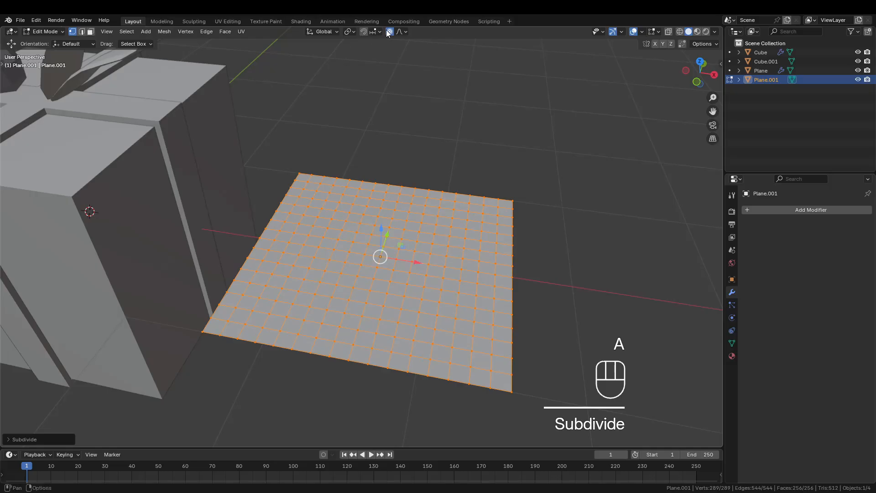
key(g)
key(z)
key(Escape)
Step: Raise one vertex near the middle of the denser grid along the Z axis with proportional editing
click(409, 230)
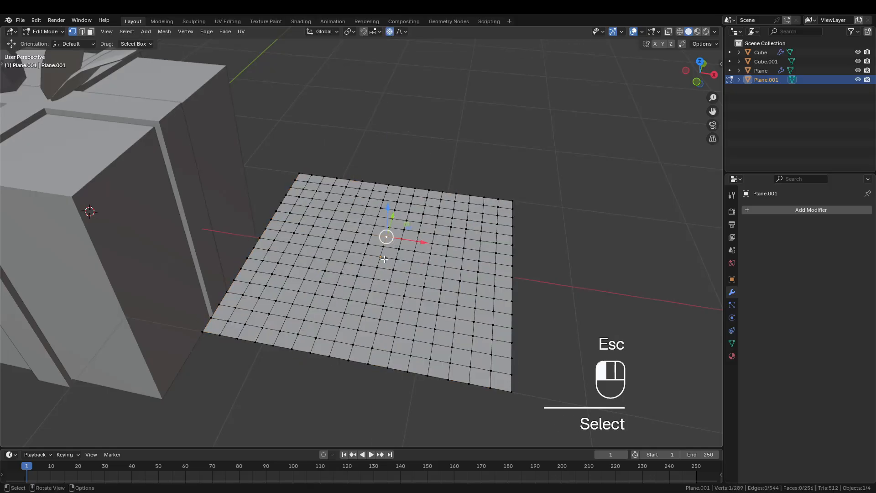
key(g)
key(z)
click(411, 180)
middle_drag(411, 181, 399, 285)
Step: Undo all edits on the extra plane, back through its subdivisions and creation
key(ctrl+z)
key(ctrl+z)
key(ctrl+z)
key(ctrl+z)
key(ctrl+z)
key(ctrl+z)
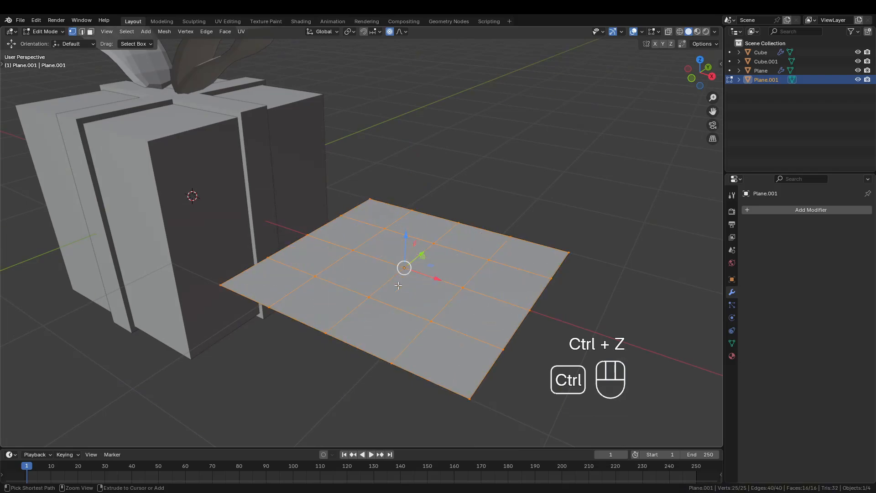
shift+middle_drag(279, 234, 285, 246)
key(ctrl+z)
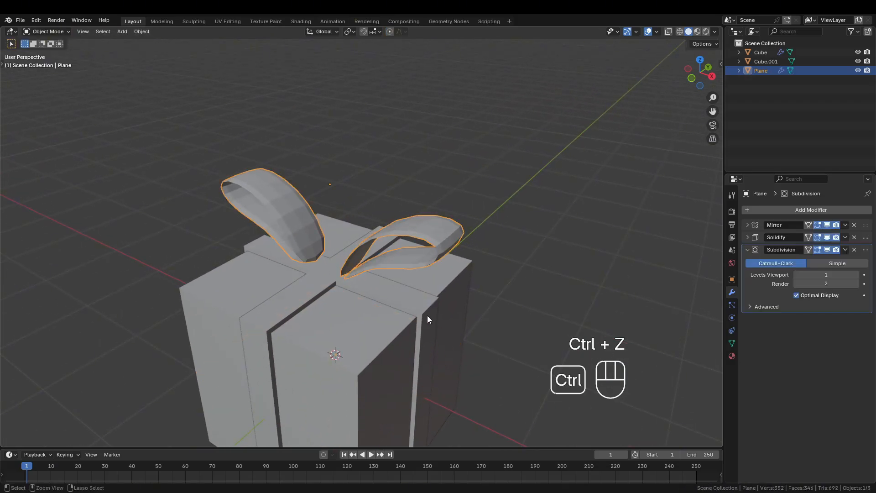
Step: Enter Edit Mode on the bow loop and set its Subdivision modifier's viewport level to 3
scroll(566, 270, up, 3)
shift+middle_drag(536, 247, 490, 237)
scroll(463, 210, up, 2)
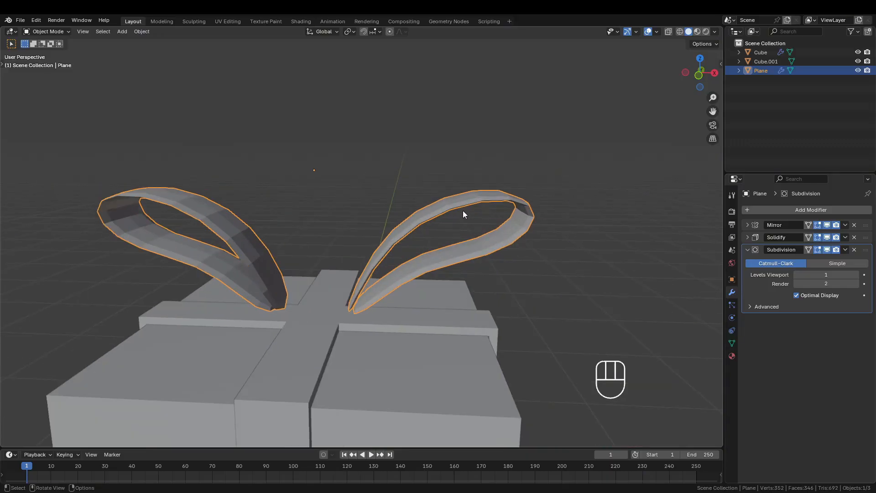
middle_drag(463, 210, 416, 206)
scroll(423, 210, up, 4)
key(Tab)
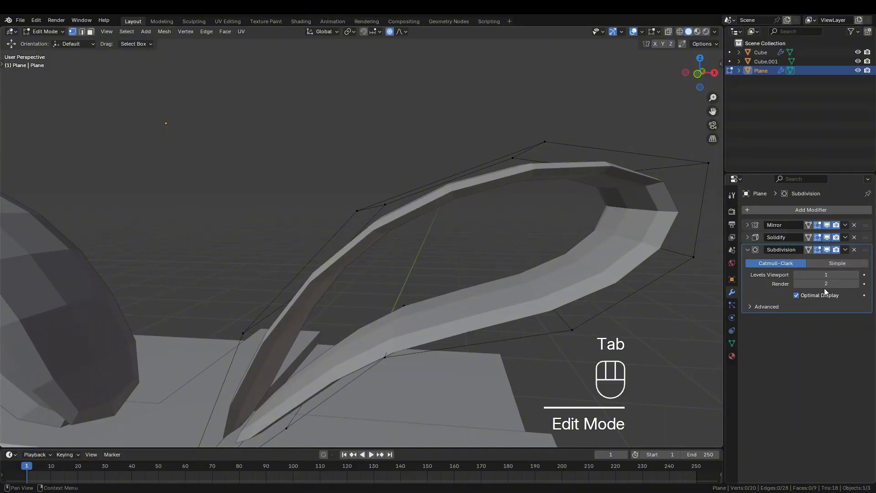
shift+drag(826, 274, 844, 274)
shift+middle_drag(560, 286, 523, 258)
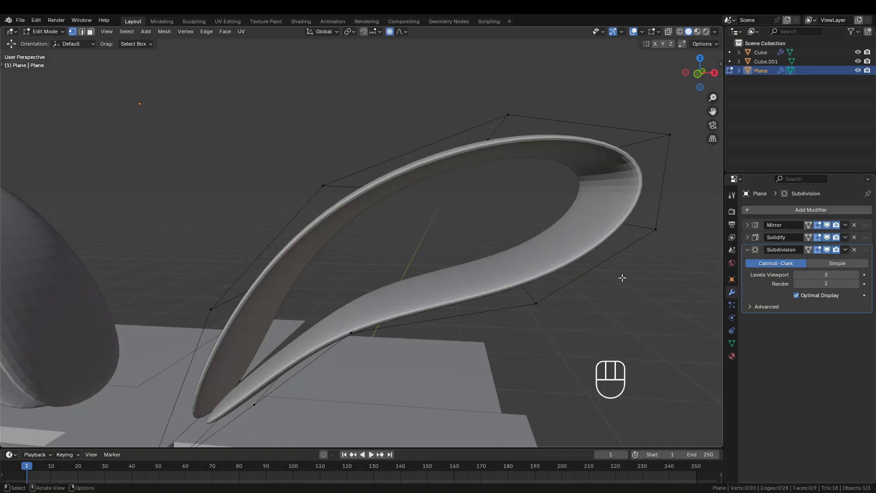
Step: Try a viewport subdivision level of 4 on the bow loop, then return it to 3
key(Tab)
scroll(576, 305, down, 4)
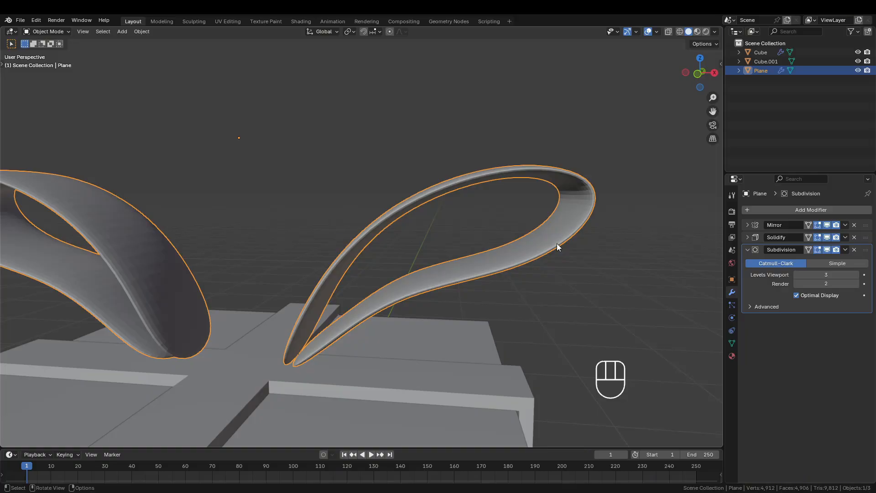
key(Tab)
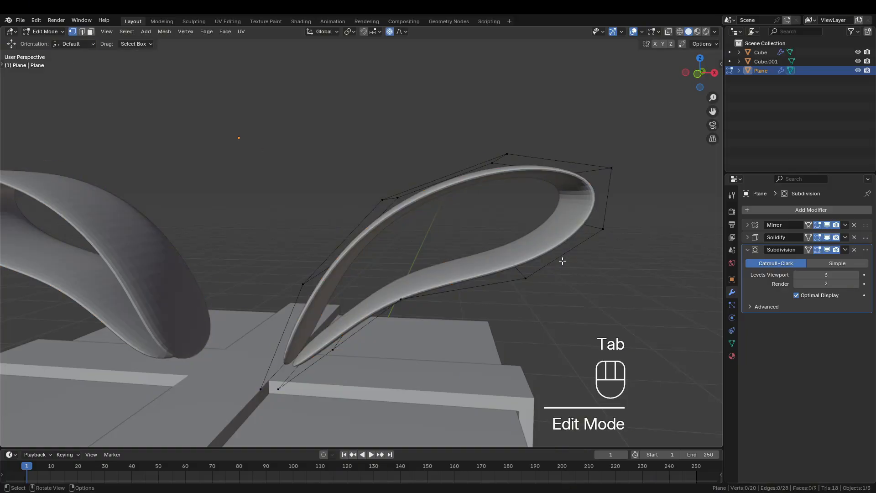
middle_drag(568, 245, 567, 232)
click(820, 276)
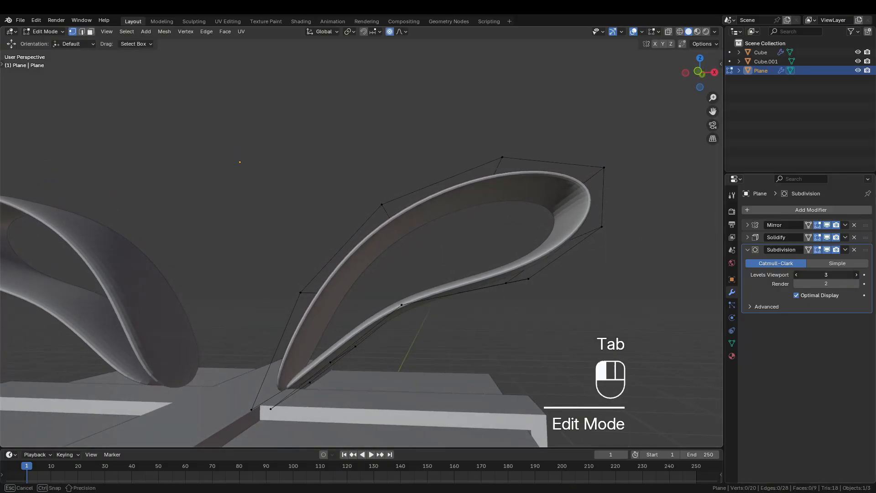
drag(821, 276, 835, 275)
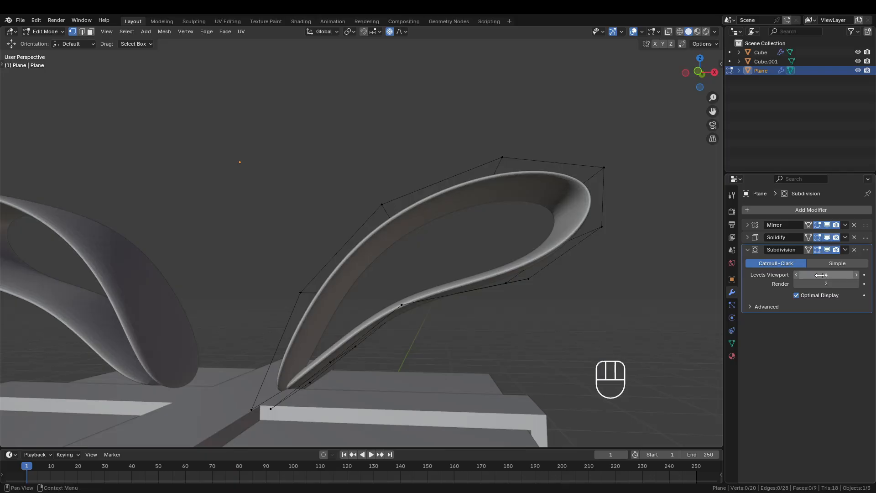
key(Tab)
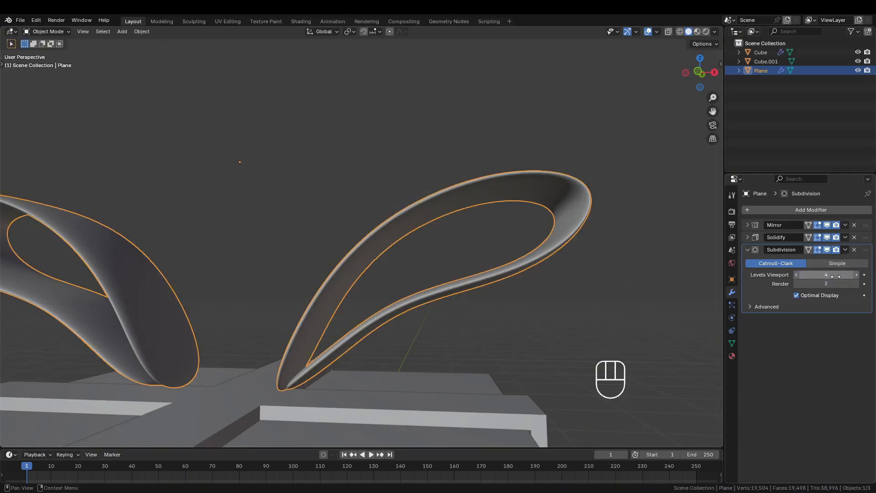
click(797, 275)
Step: Inspect the loop's faceted inner curve and apply Shade Auto Smooth to the bow in Object Mode
middle_drag(649, 294, 405, 230)
key(Tab)
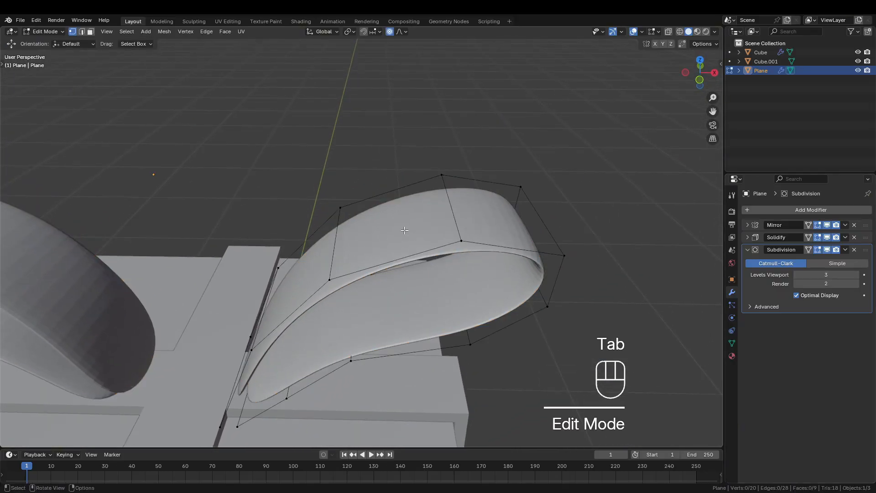
scroll(442, 227, up, 3)
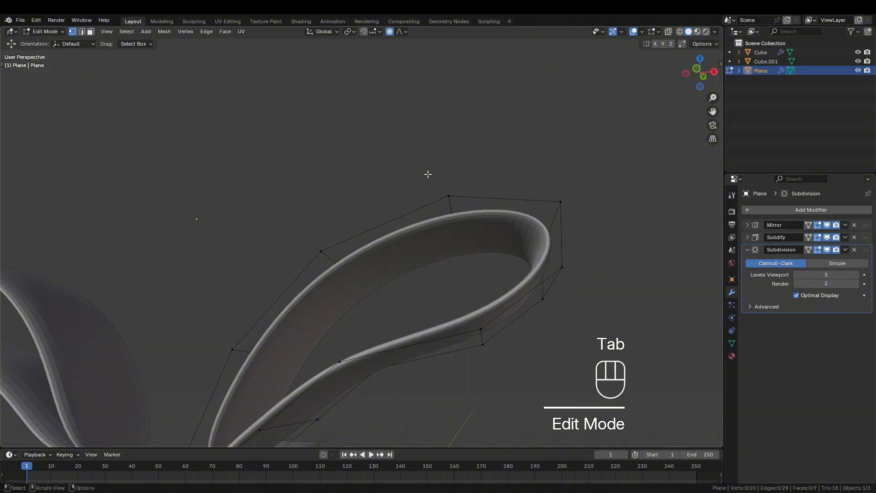
key(Tab)
scroll(459, 240, up, 4)
middle_drag(505, 250, 543, 234)
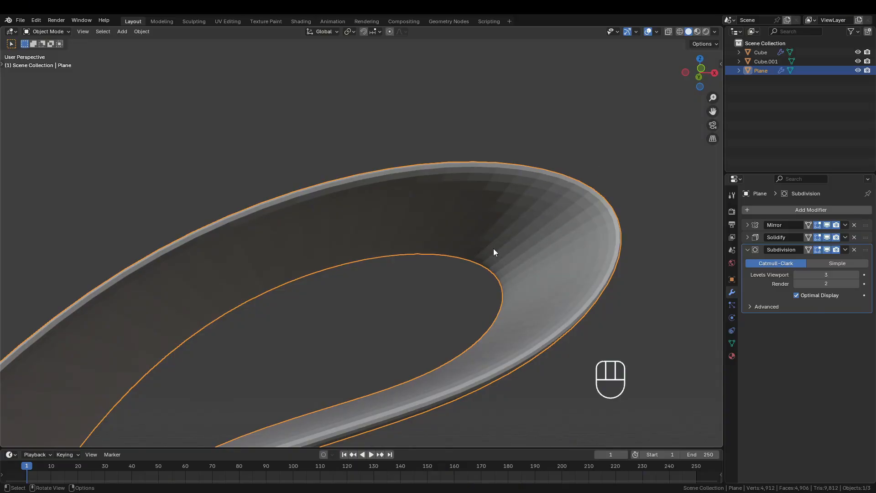
right_click(522, 210)
right_click(522, 210)
right_click(486, 202)
right_click(486, 203)
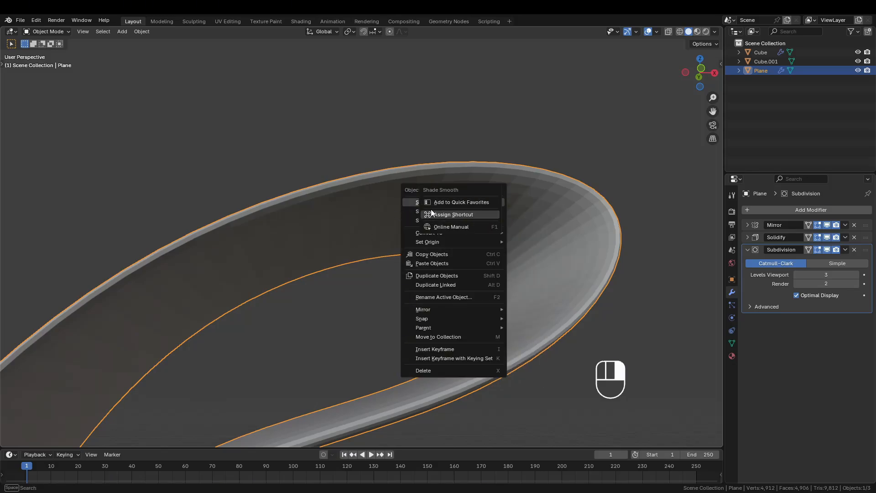
right_click(585, 238)
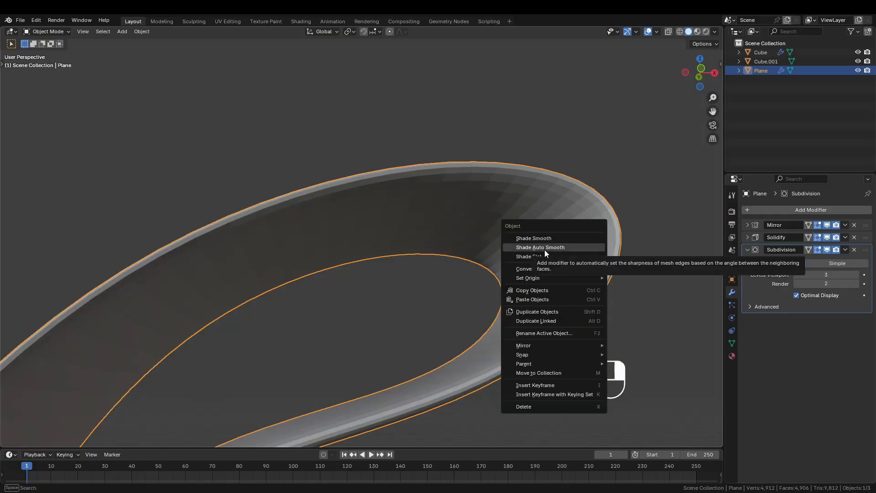
click(544, 252)
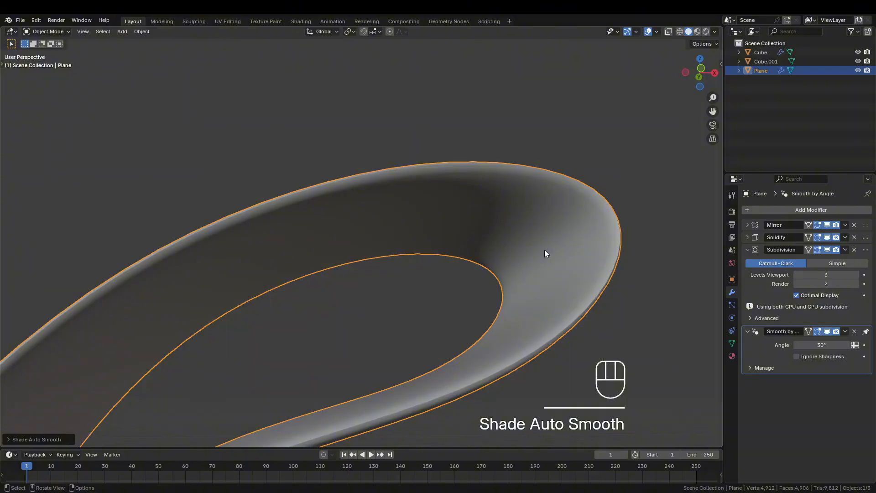
Step: Check the Shade Auto Smooth options and collapse the Smooth by Angle modifier's settings
click(18, 439)
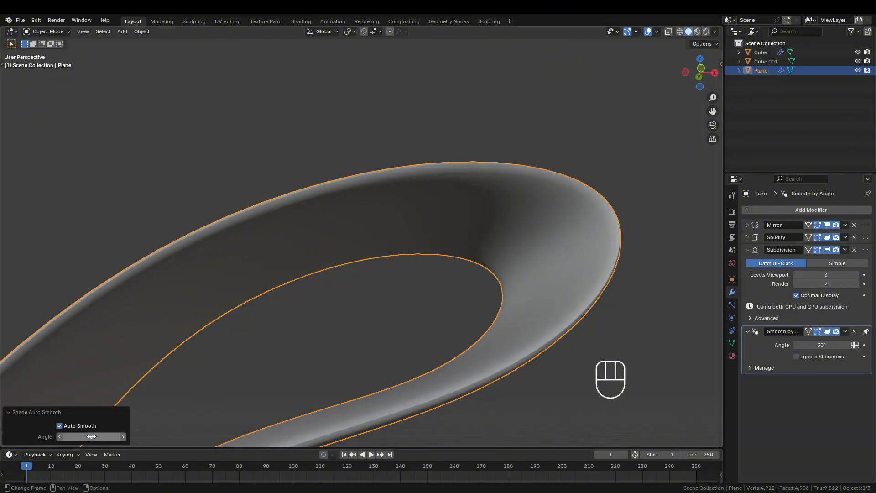
click(11, 414)
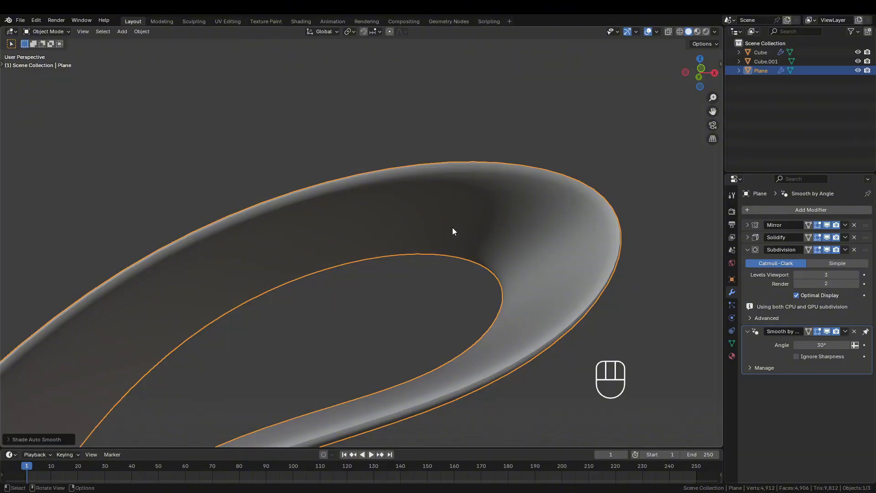
scroll(453, 227, down, 3)
middle_drag(436, 253, 391, 321)
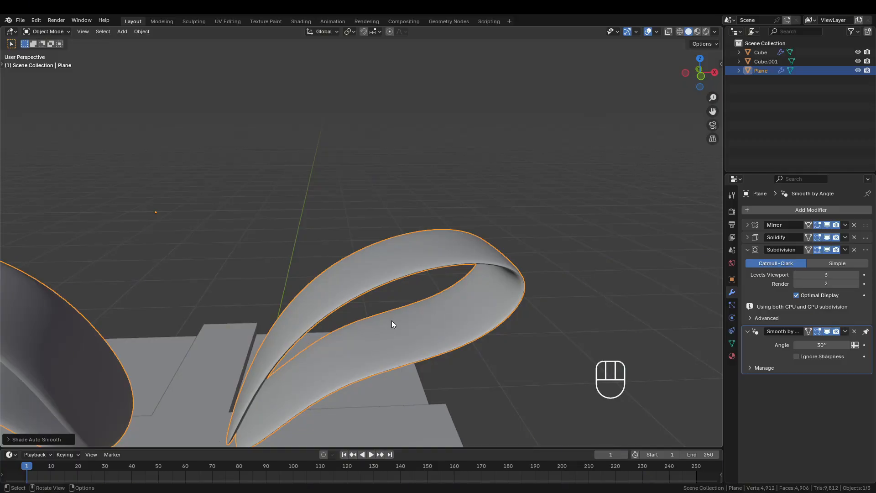
shift+middle_drag(394, 319, 429, 223)
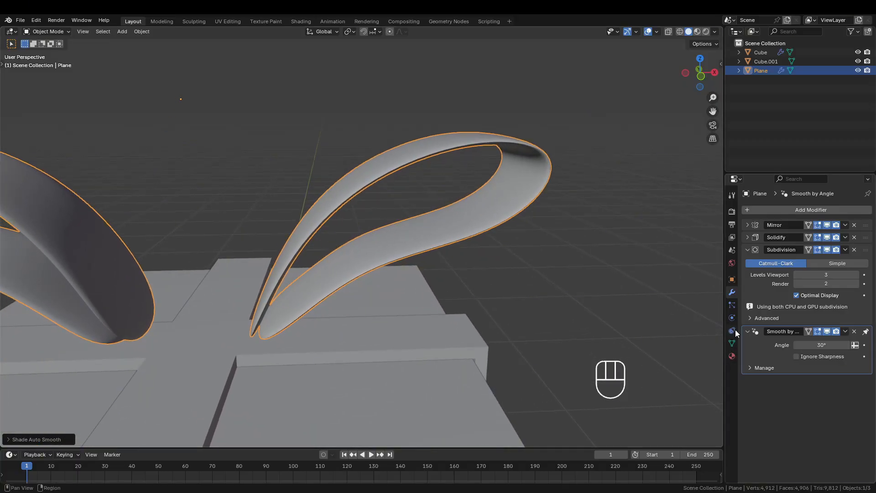
click(748, 332)
Step: Reselect the bow loop, enter Edit Mode and switch to the front orthographic view
scroll(384, 251, up, 2)
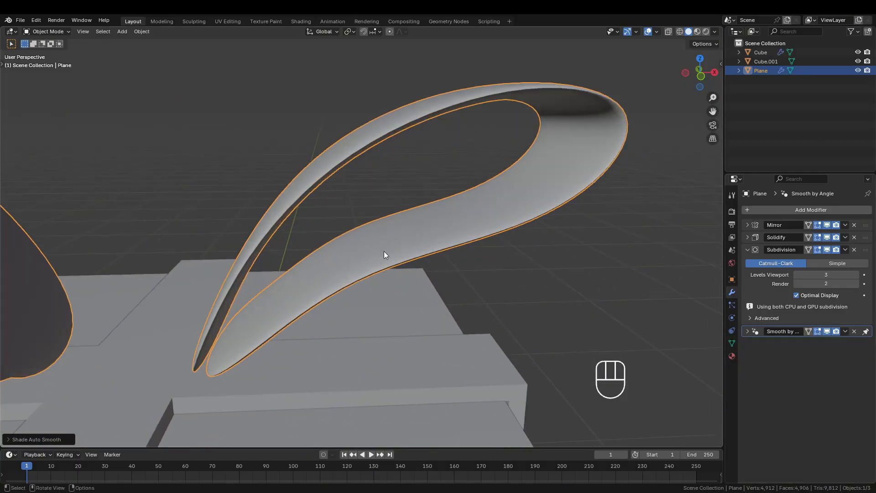
middle_drag(384, 251, 380, 224)
scroll(381, 223, down, 1)
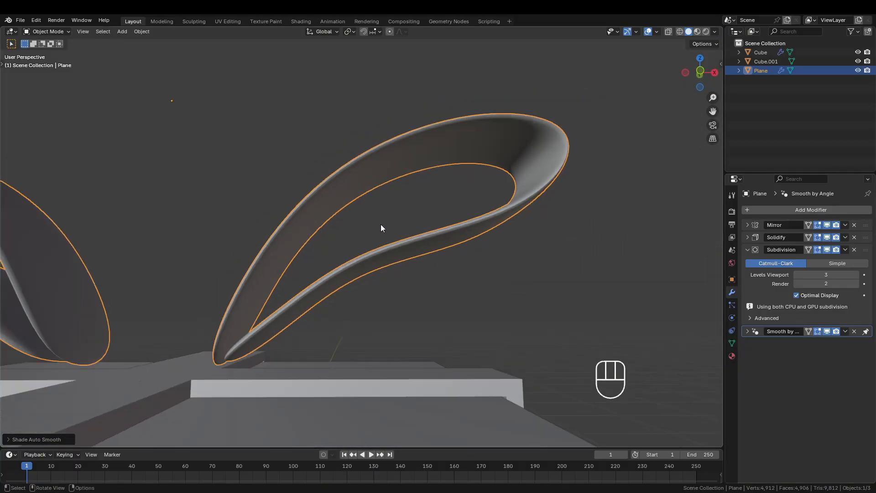
middle_drag(404, 254, 375, 270)
click(377, 189)
click(411, 248)
key(Tab)
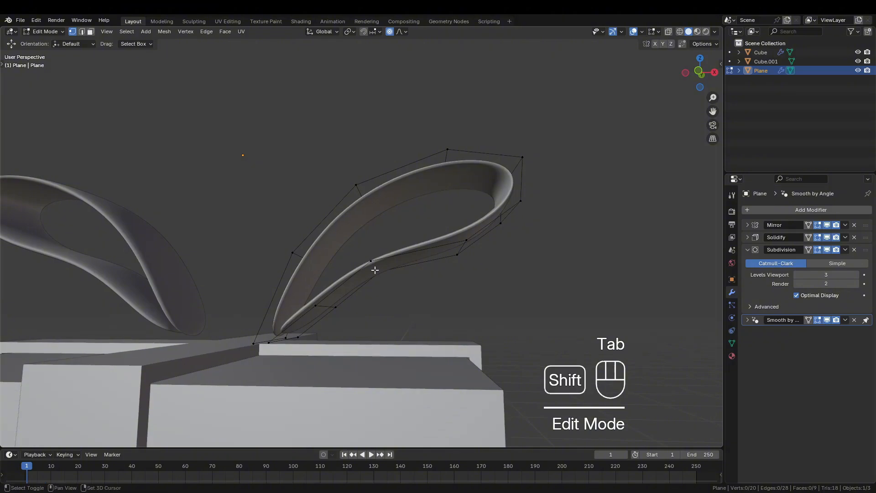
key(KP_3)
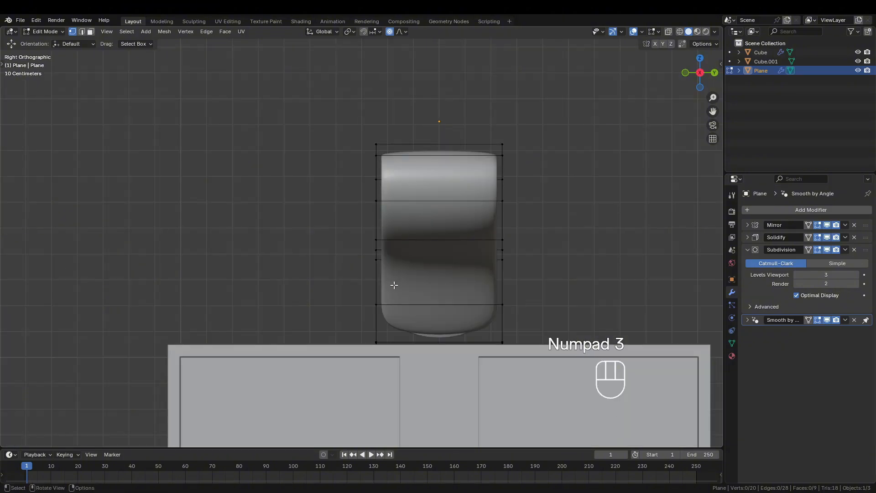
key(KP_1)
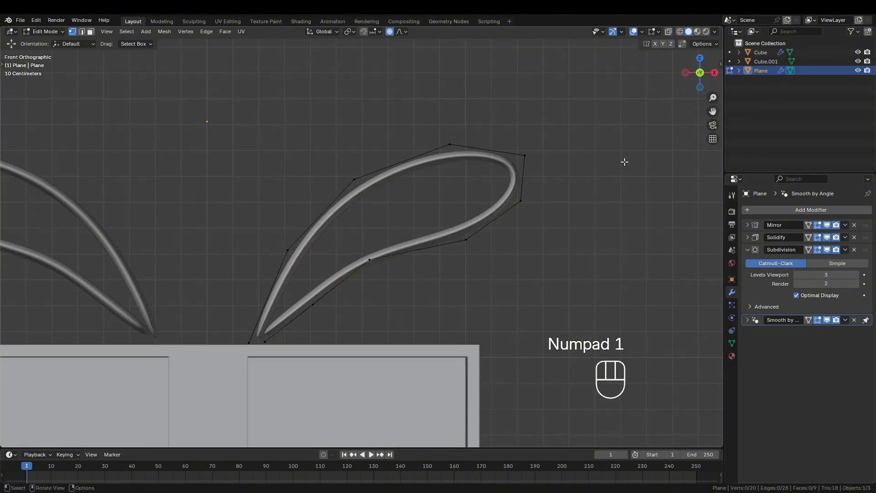
Step: Turn off proportional editing and move the vertex pair midway along the loop's lower strand outward in wireframe view
shift+middle_drag(398, 294, 411, 281)
drag(411, 281, 367, 223)
key(shift+z)
key(g)
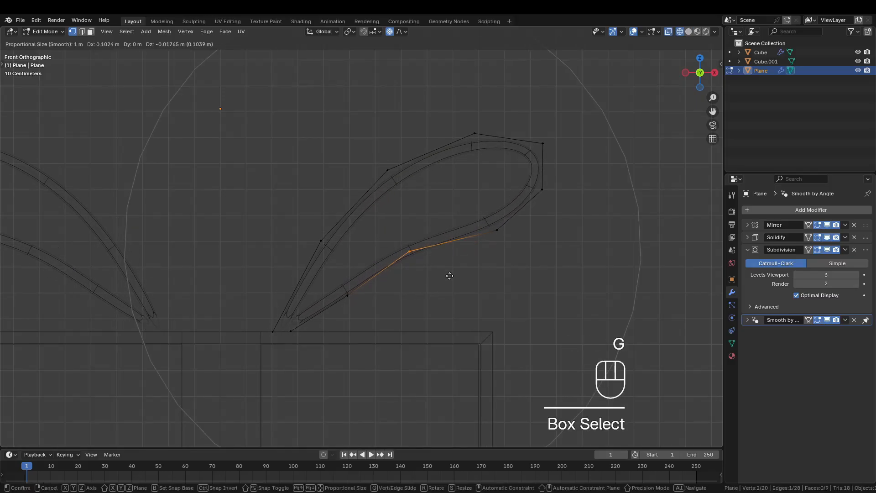
key(Escape)
key(o)
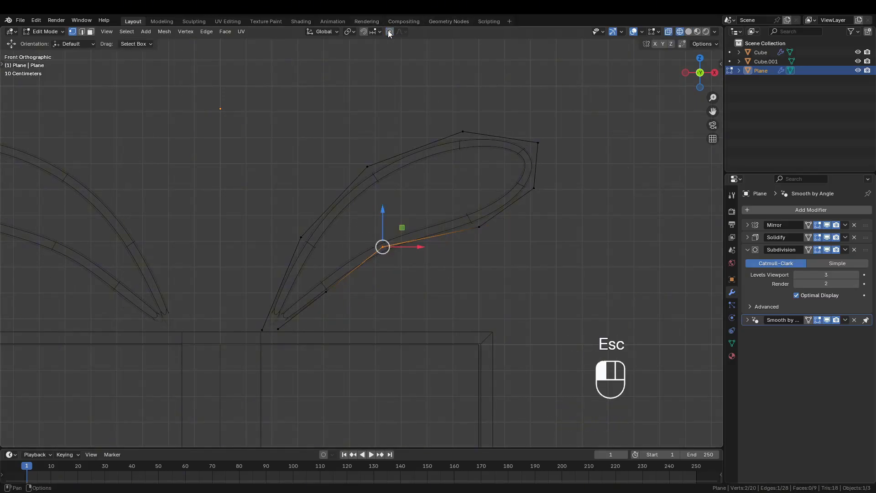
key(g)
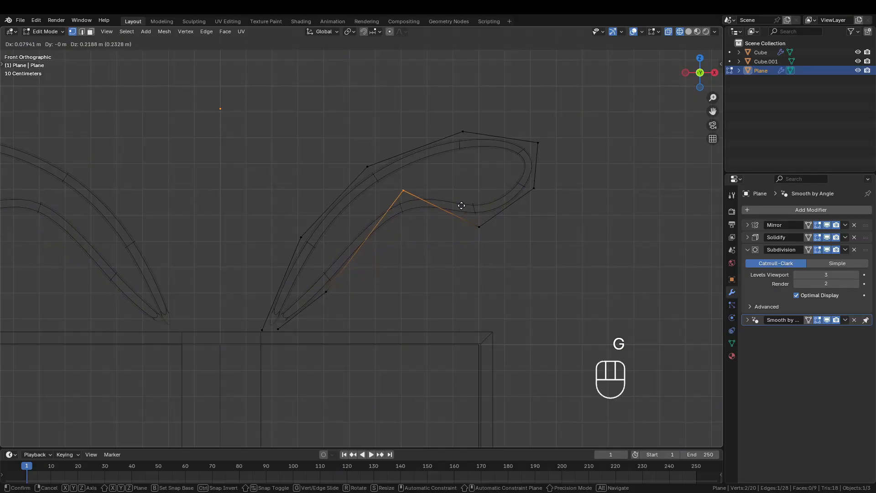
click(421, 274)
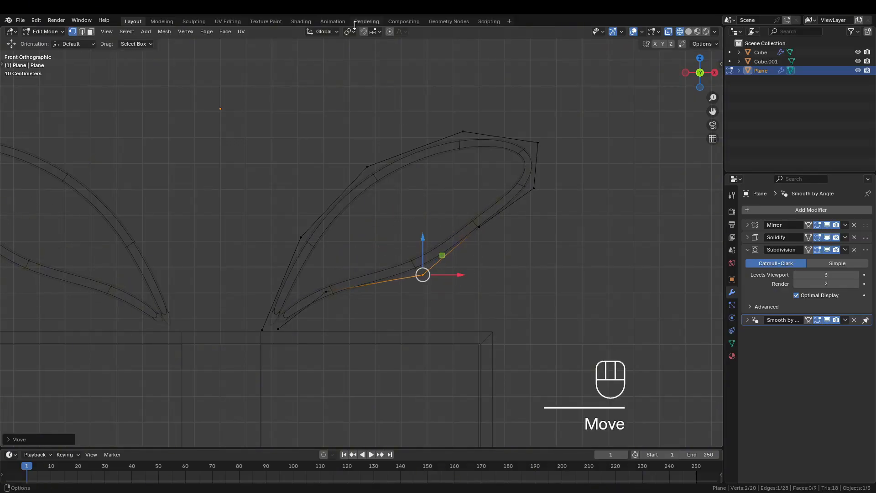
Step: Move the neighbouring vertex pair toward the loop's outer end upward, bending the lower strand inward
drag(502, 269, 461, 195)
key(g)
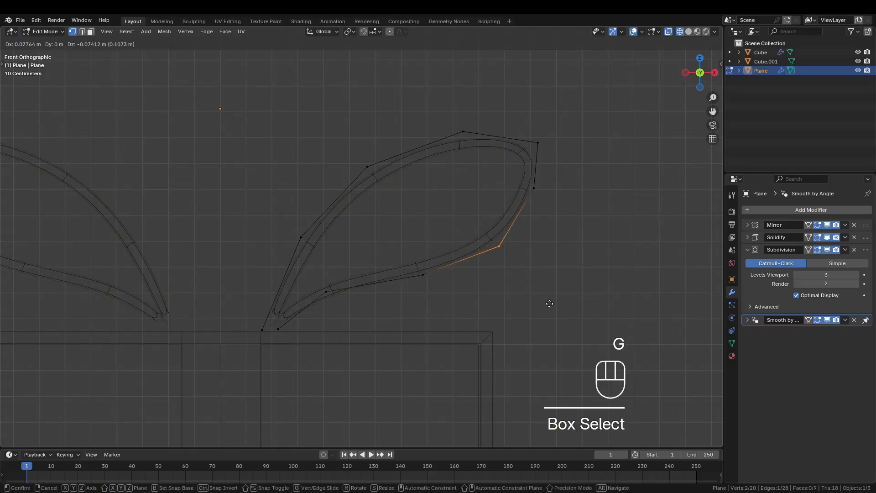
click(511, 260)
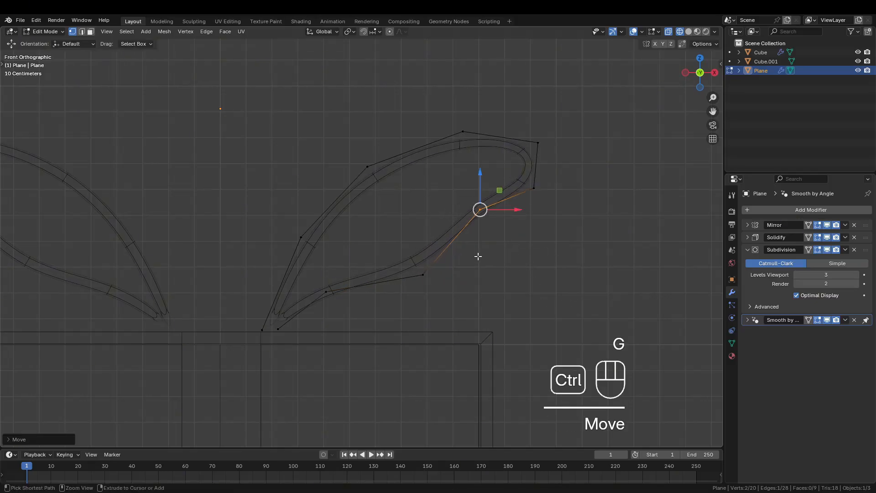
Step: Add one centred loop cut to the outer part of the lower strand and one to the upper strand
key(ctrl+r)
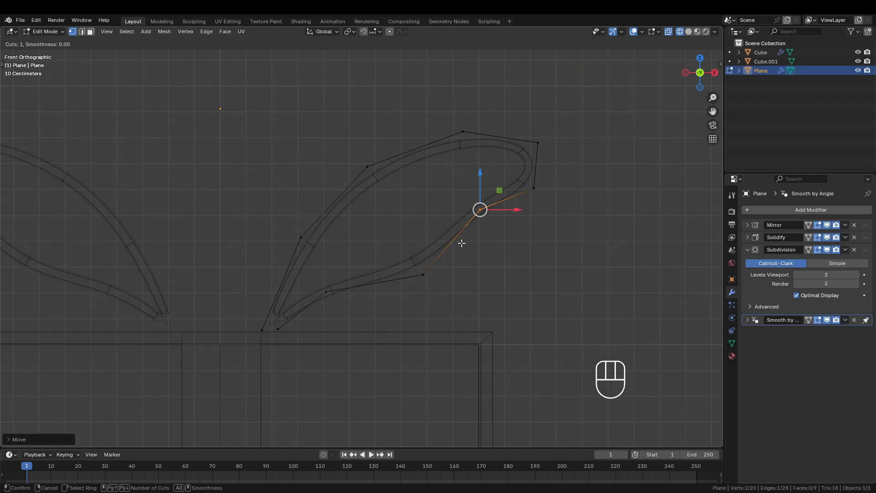
click(456, 239)
key(Escape)
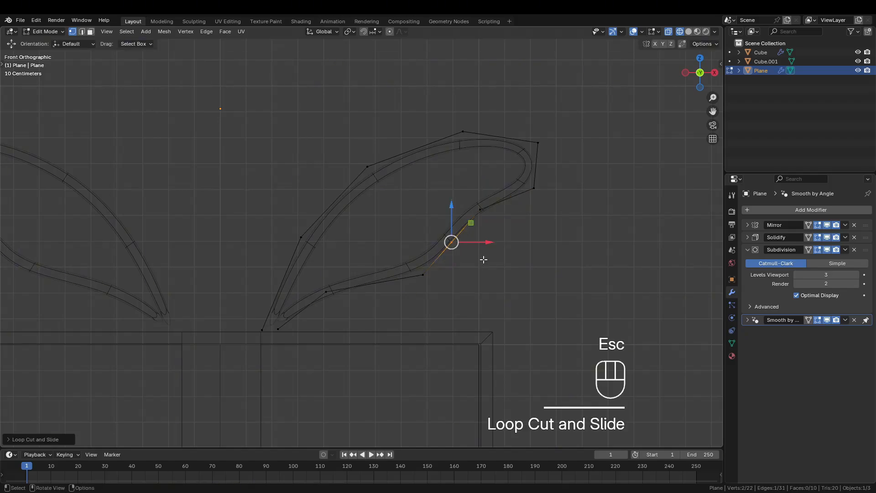
key(ctrl+r)
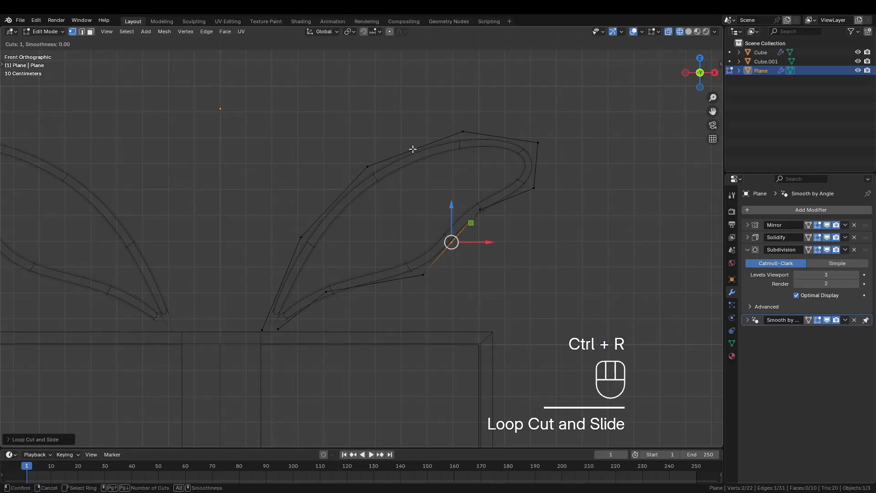
click(413, 149)
key(Escape)
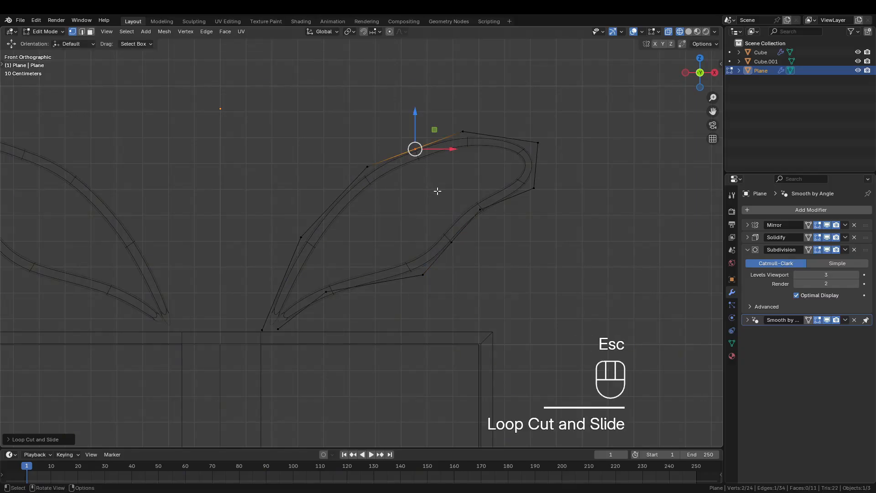
Step: Raise the new vertices on the upper strand and shift the adjacent pair down toward the bow's centre
drag(437, 191, 389, 110)
key(g)
click(429, 197)
drag(410, 199, 320, 154)
key(g)
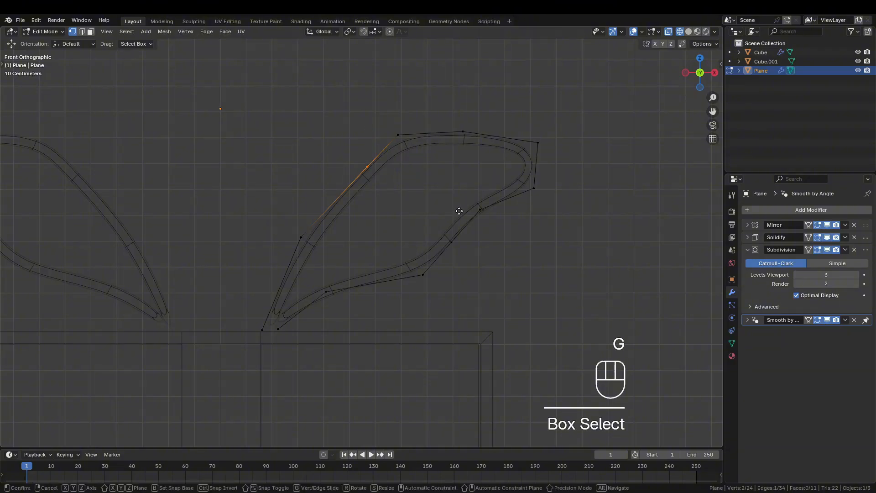
click(415, 226)
Step: Redistribute the lower strand's vertices into a smoother curve and pull the upper strand's inner vertices toward the bow's centre
drag(457, 307, 378, 240)
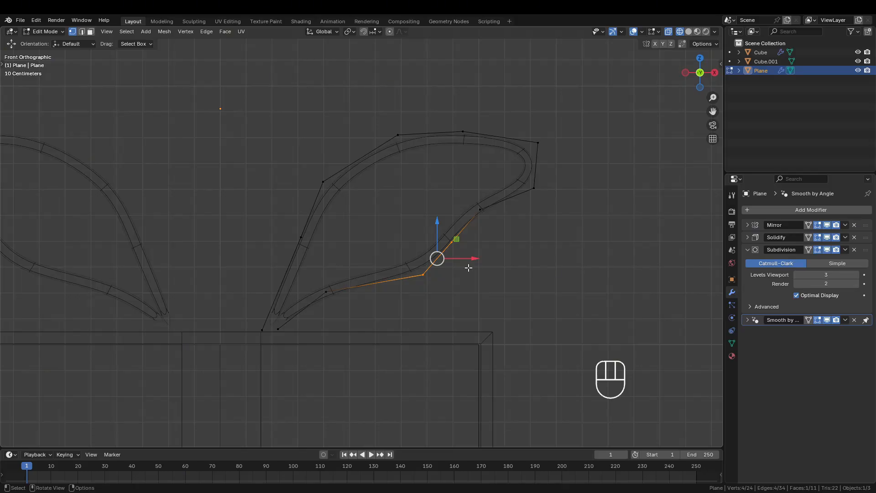
drag(497, 219, 458, 175)
key(g)
click(596, 260)
drag(441, 301, 261, 214)
key(g)
click(503, 310)
key(g)
click(358, 243)
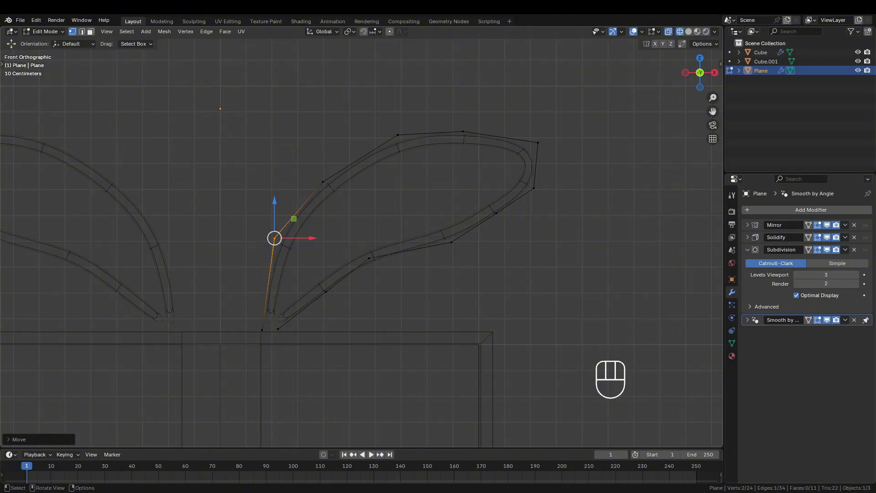
Step: Refine the lower strand's curve by moving its vertex pairs from the base to the outer end of the loop
drag(309, 273, 350, 311)
key(g)
click(342, 301)
drag(269, 314, 317, 336)
key(g)
click(324, 340)
drag(353, 240, 407, 277)
key(g)
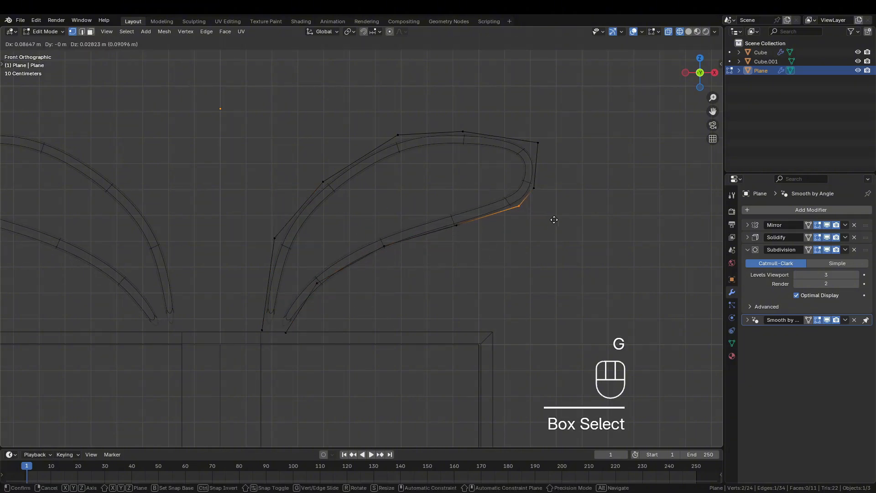
click(606, 97)
Step: Round out the loop's outer tip and raise the upper strand by repositioning their vertex pairs
key(g)
click(415, 132)
drag(484, 109, 380, 119)
key(g)
click(347, 143)
drag(395, 72, 456, 106)
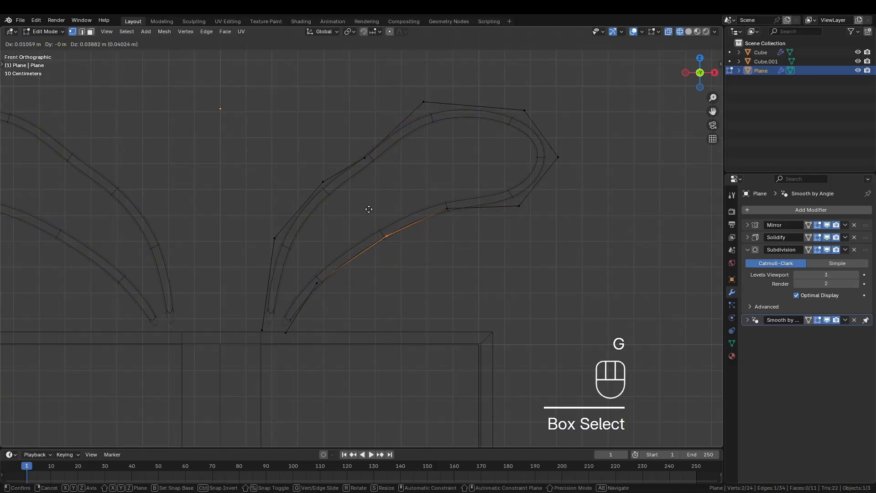
click(313, 85)
drag(298, 215, 252, 250)
key(g)
click(256, 249)
Step: Return to solid shading in Object Mode and set the bow's Solidify thickness to 0.096 m
key(shift+z)
key(Tab)
scroll(376, 229, down, 2)
mouse_move(377, 228)
middle_down()
mouse_move(388, 247)
mouse_move(349, 258)
mouse_move(353, 275)
mouse_move(339, 269)
mouse_move(347, 261)
middle_up()
scroll(353, 274, up, 3)
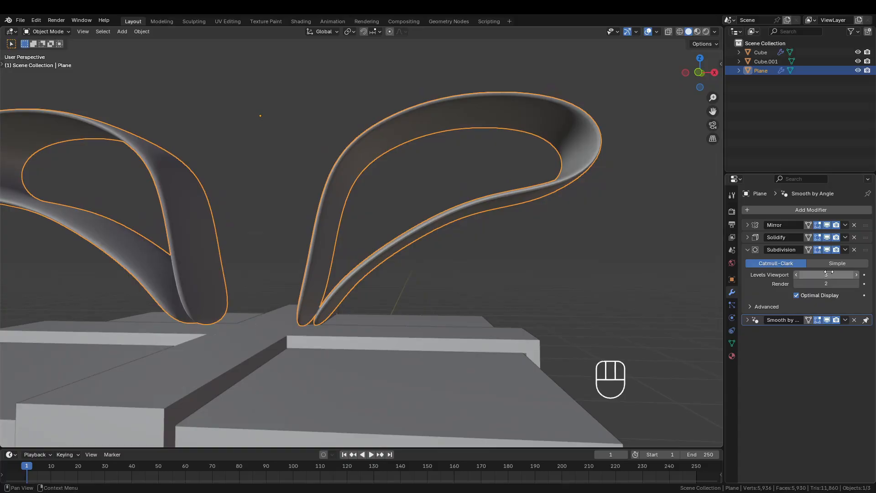
click(747, 237)
shift+drag(803, 264, 831, 264)
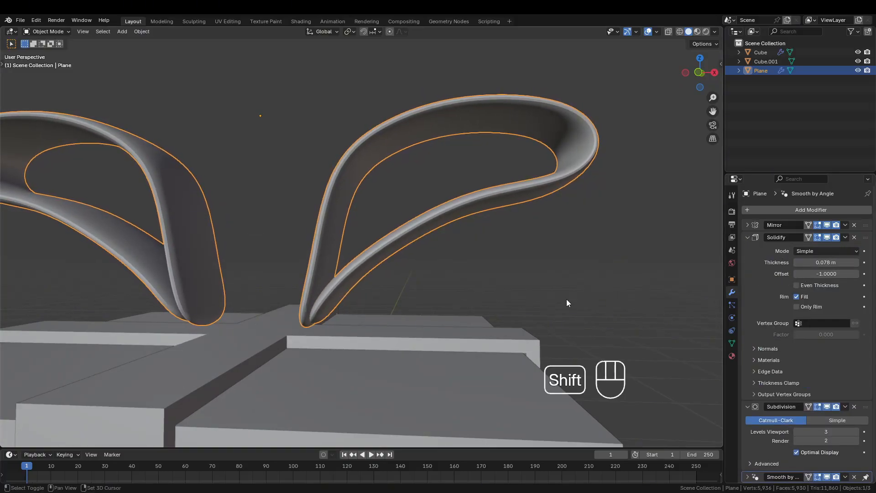
mouse_move(404, 316)
middle_down()
mouse_move(416, 305)
mouse_move(399, 340)
mouse_move(398, 327)
middle_up()
shift+drag(813, 262, 821, 262)
shift+middle_drag(583, 251, 540, 211)
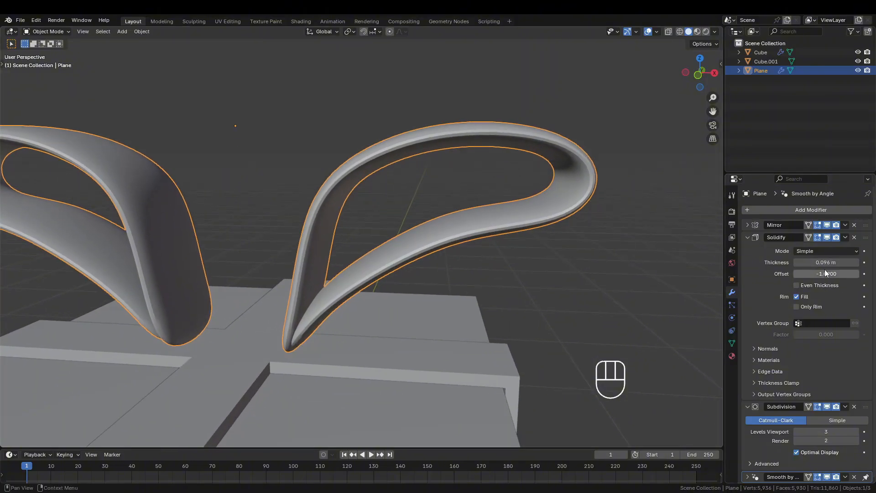
Step: Try a Solidify offset of -0.8356 on the bow in Edit Mode, then restore it to -1.0000
drag(825, 273, 799, 273)
key(Tab)
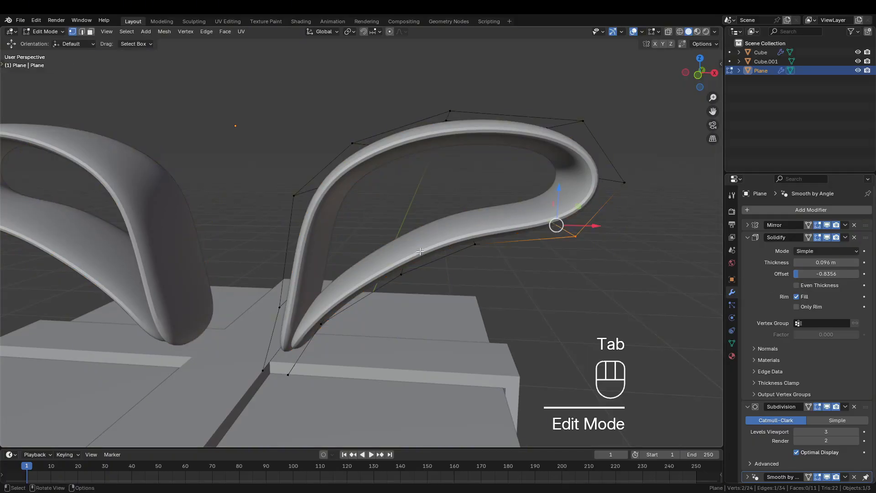
middle_drag(420, 251, 381, 304)
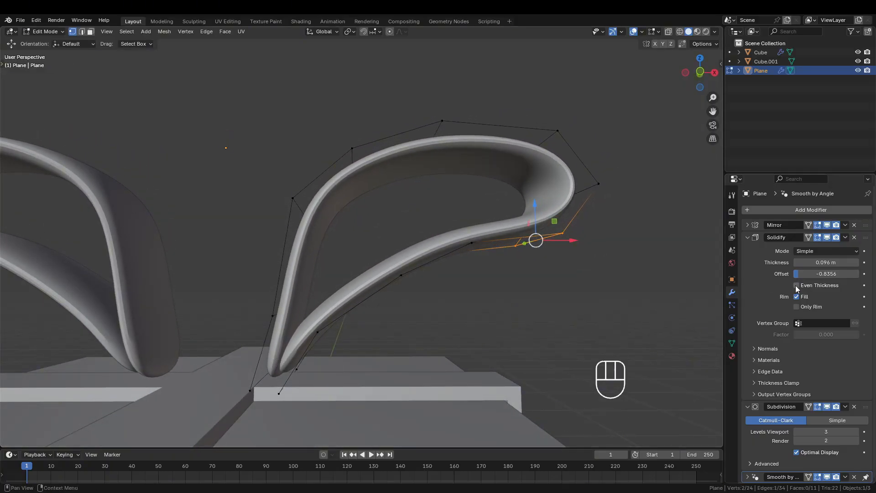
mouse_move(799, 274)
mouse_down()
mouse_move(858, 274)
mouse_move(826, 262)
mouse_move(826, 274)
mouse_move(794, 274)
mouse_up()
click(829, 273)
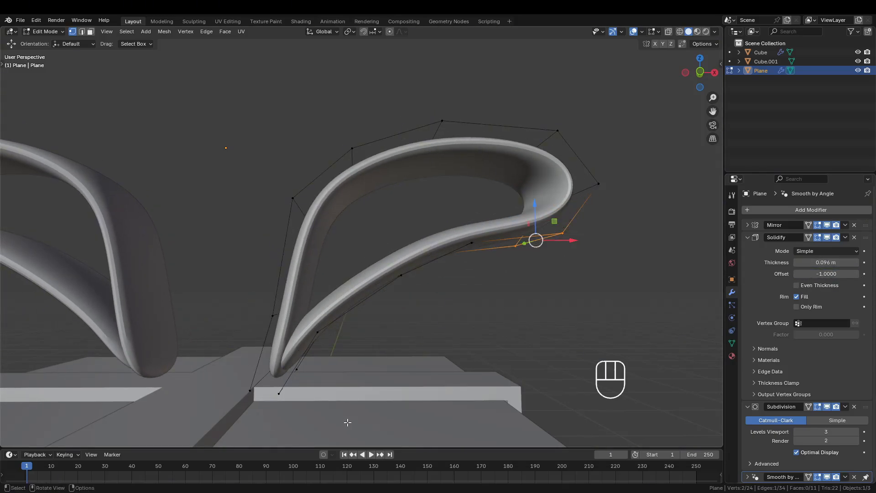
Step: Try moving the lower strand's end vertices at the base and setting the Solidify offset to 1.0000
drag(347, 422, 277, 347)
mouse_move(344, 367)
middle_down()
mouse_move(345, 325)
mouse_move(349, 363)
middle_up()
key(g)
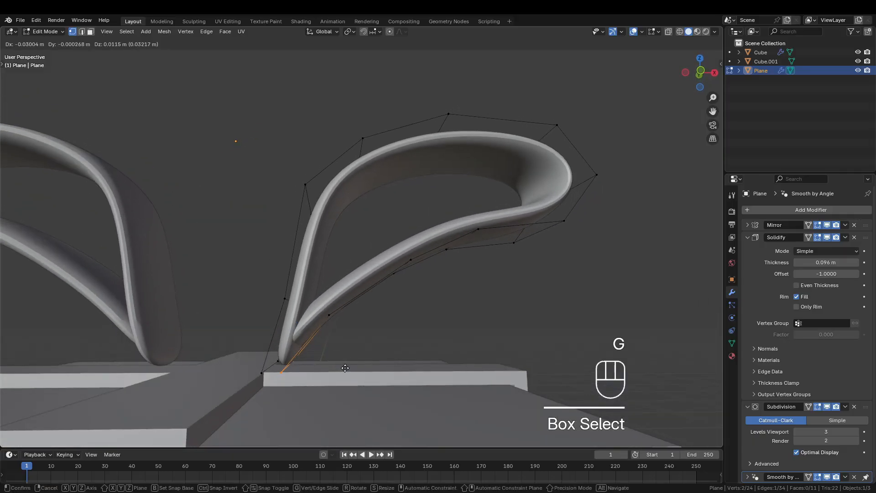
click(347, 365)
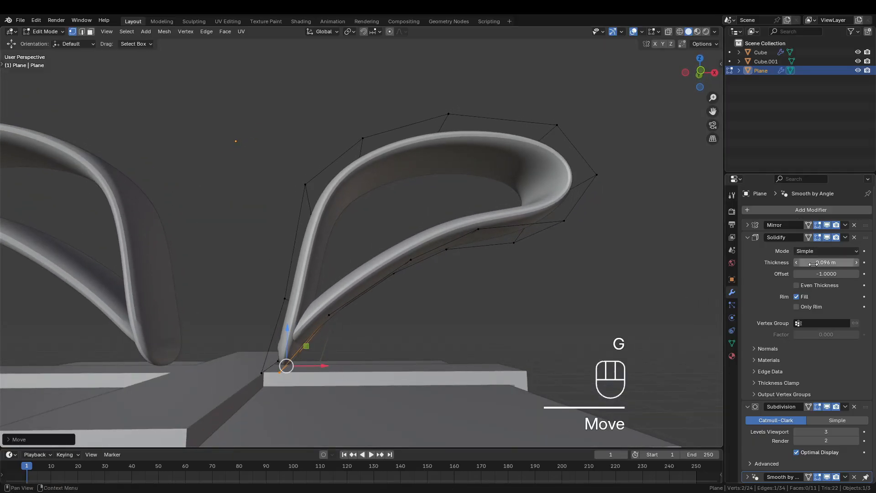
drag(818, 274, 871, 277)
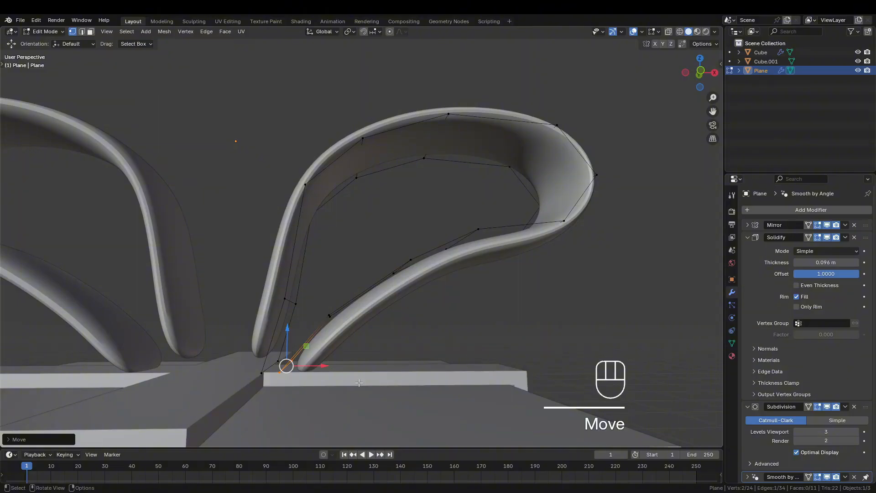
middle_drag(359, 383, 295, 388)
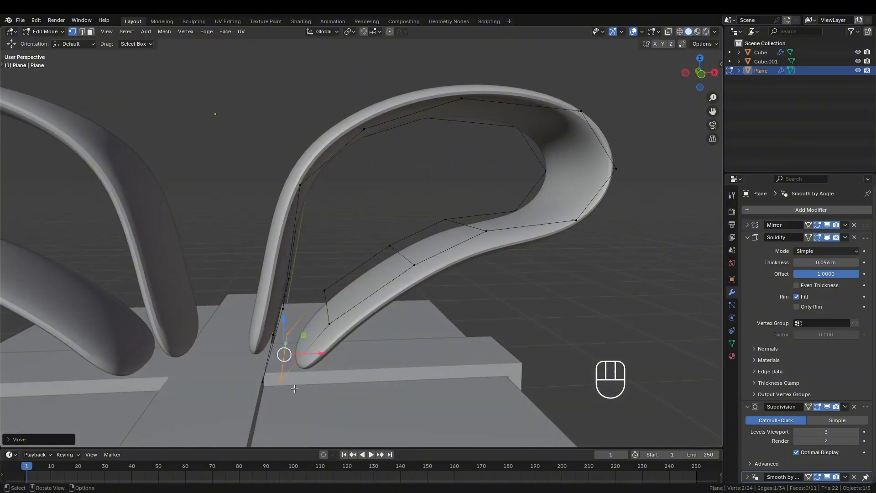
Step: Undo the Solidify offset change and the preceding move of the base vertices
key(ctrl+z)
key(ctrl+z)
key(ctrl+z)
key(ctrl+z)
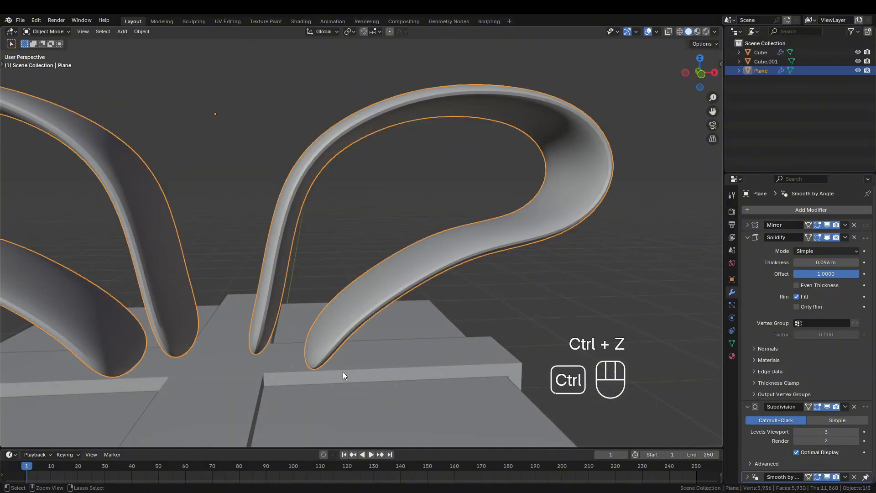
Step: Move the lower strand's end vertices down into the gift's top ribbon, finishing in the front orthographic view
shift+middle_drag(343, 371, 323, 299)
key(Tab)
drag(326, 298, 288, 342)
key(g)
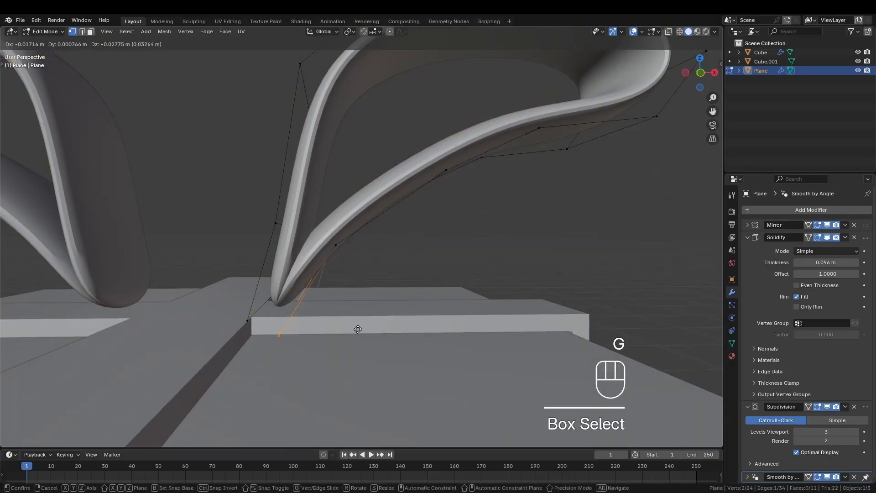
key(shift)
click(343, 338)
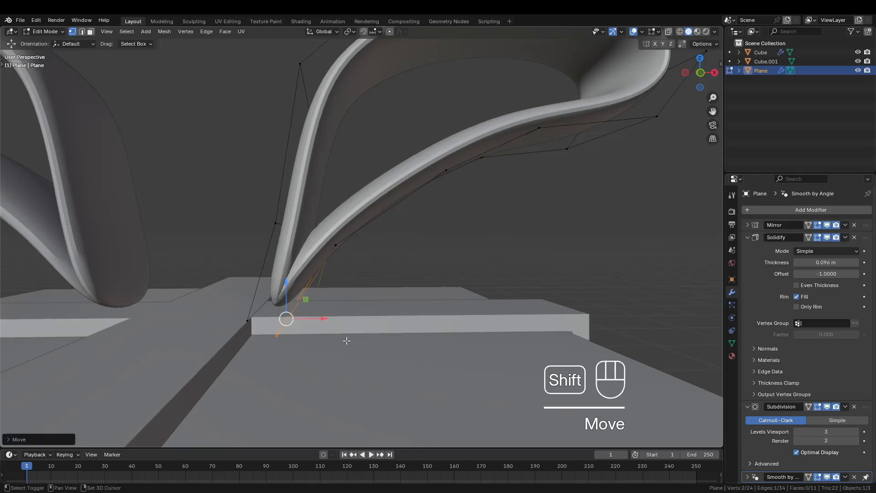
key(KP_3)
key(KP_1)
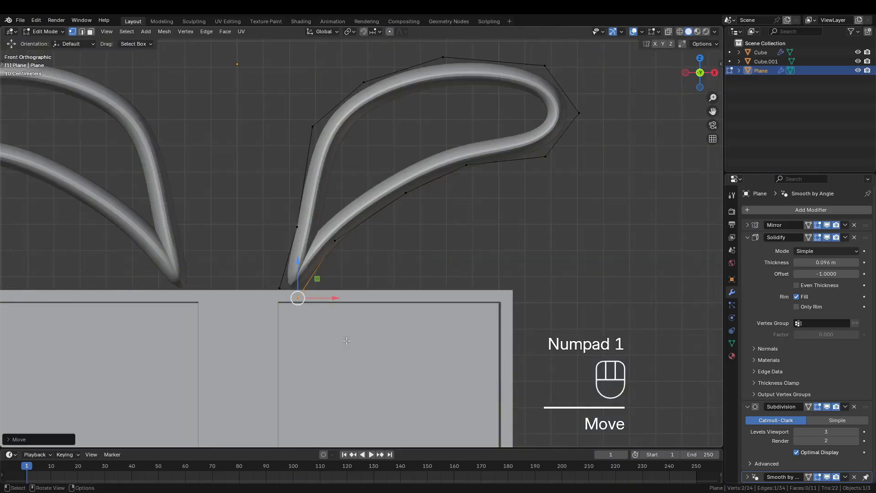
key(g)
click(359, 310)
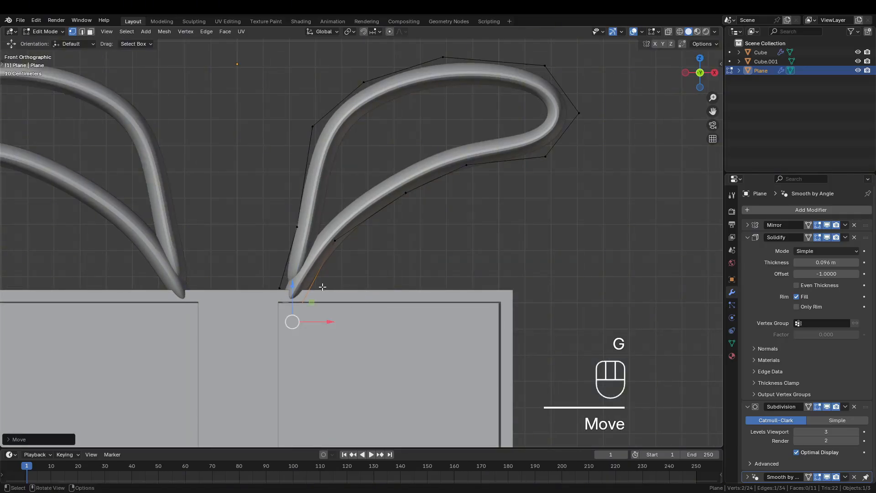
Step: Select the upper strand's end vertices in wireframe and move them down into the gift box, then restore solid shading
drag(247, 265, 294, 294)
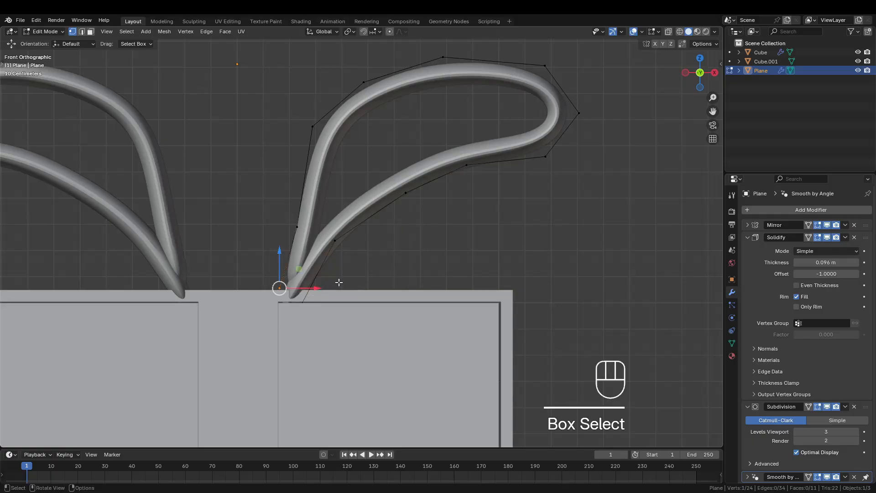
key(shift+z)
key(g)
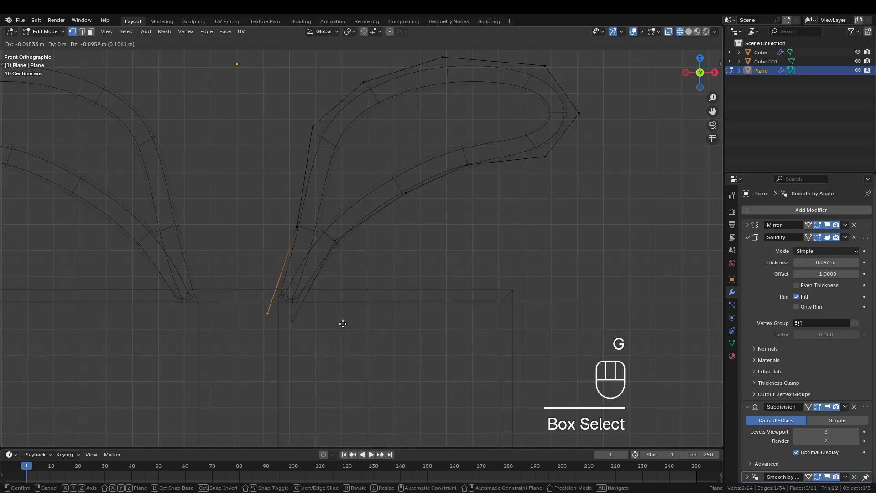
click(338, 323)
key(shift+z)
shift+middle_drag(320, 293, 330, 320)
scroll(330, 319, up, 5)
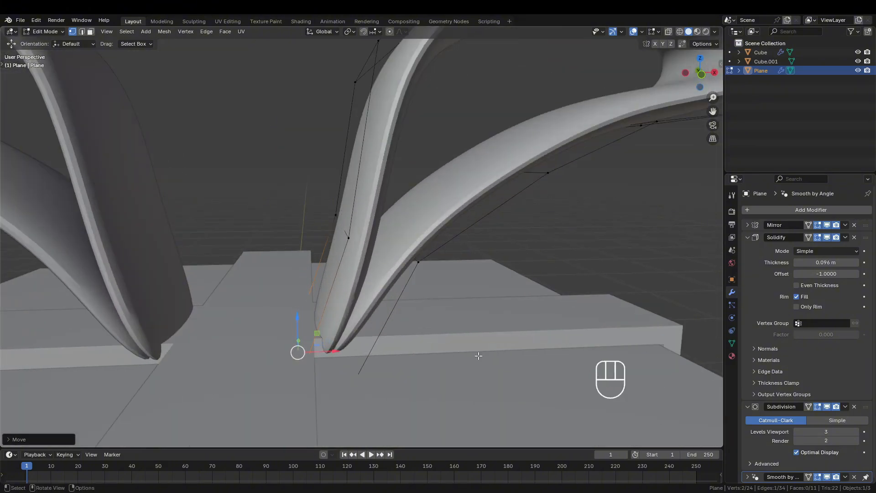
Step: Inspect the bow's base in Object Mode, then reselect the bow and return to Edit Mode
key(Tab)
click(484, 310)
click(362, 327)
key(Tab)
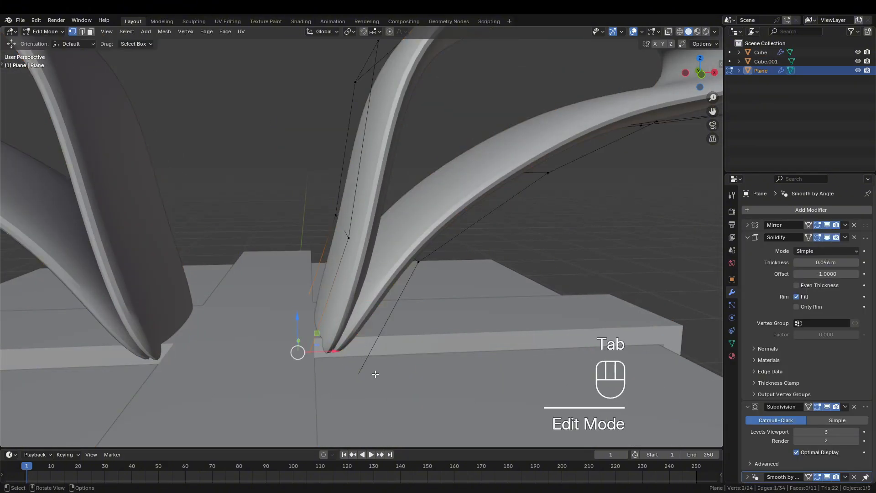
Step: Select the end vertices of both bow strands in wireframe and scale them narrower along the Y axis
shift+middle_drag(359, 351, 379, 385)
key(shift+z)
scroll(378, 384, down, 1)
drag(275, 436, 399, 360)
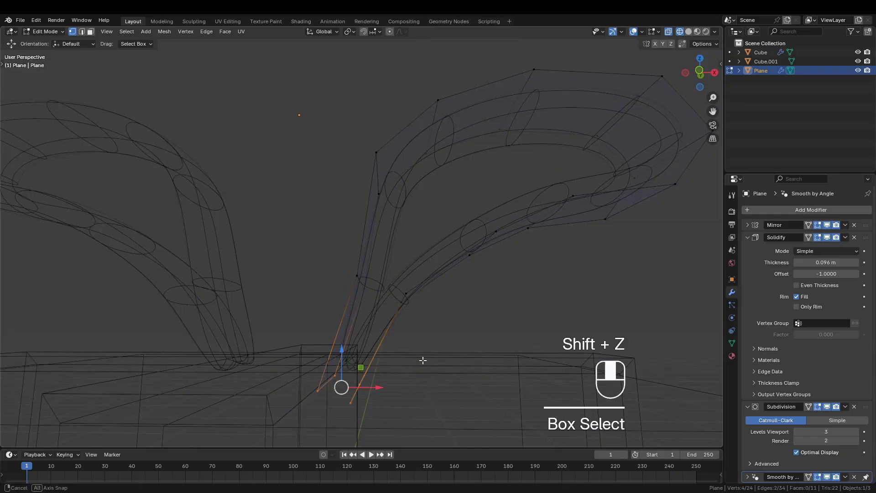
middle_drag(422, 360, 382, 388)
key(s)
key(y)
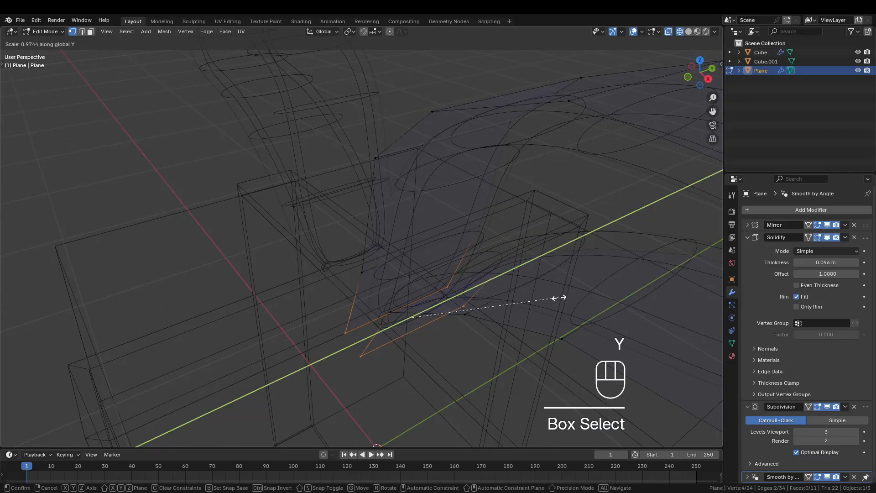
click(493, 305)
Step: Return to Object Mode with solid shading and examine how the narrowed bow ends meet the gift box
key(Tab)
mouse_move(493, 305)
middle_down()
mouse_move(423, 309)
mouse_move(445, 289)
mouse_move(416, 308)
middle_up()
key(shift+z)
scroll(462, 318, down, 5)
middle_drag(463, 322, 521, 348)
scroll(401, 324, up, 6)
scroll(402, 324, up, 2)
middle_drag(401, 324, 371, 296)
Step: Add a Subdivision Surface modifier to the box's crossed ribbon and set its viewport level to 3, viewing it in wireframe
click(366, 345)
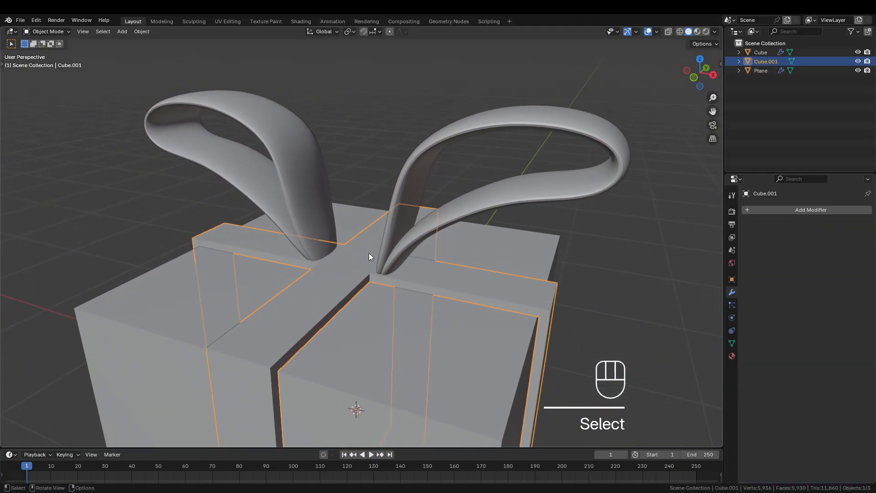
click(812, 209)
click(805, 210)
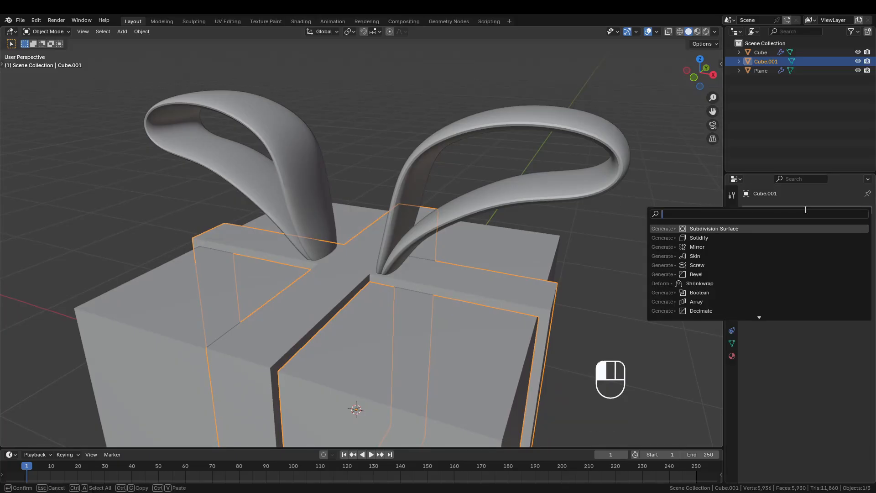
click(726, 229)
middle_drag(545, 269, 485, 250)
key(shift+z)
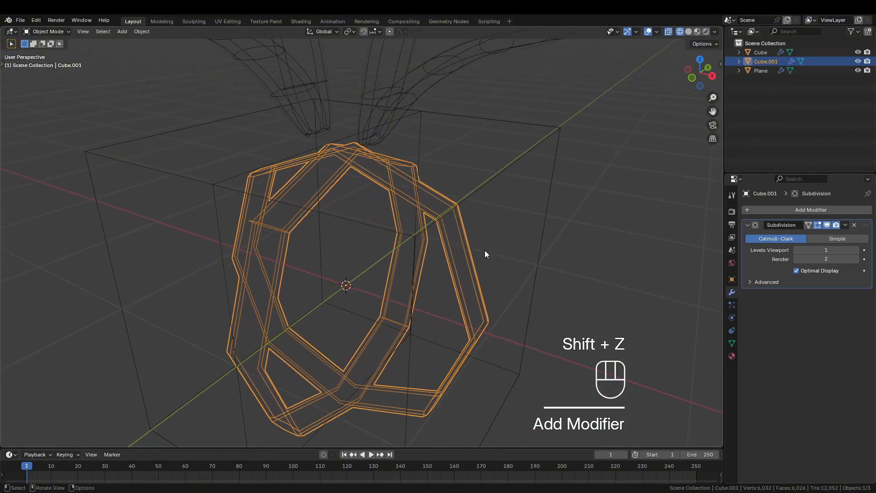
click(826, 250)
drag(826, 250, 849, 250)
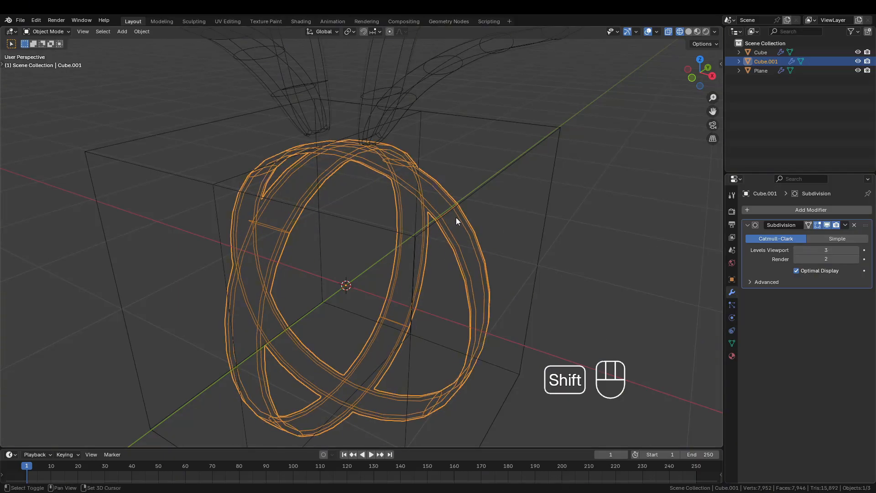
Step: Restore solid shading, then select the gift box cube and hide it
key(shift+z)
click(344, 149)
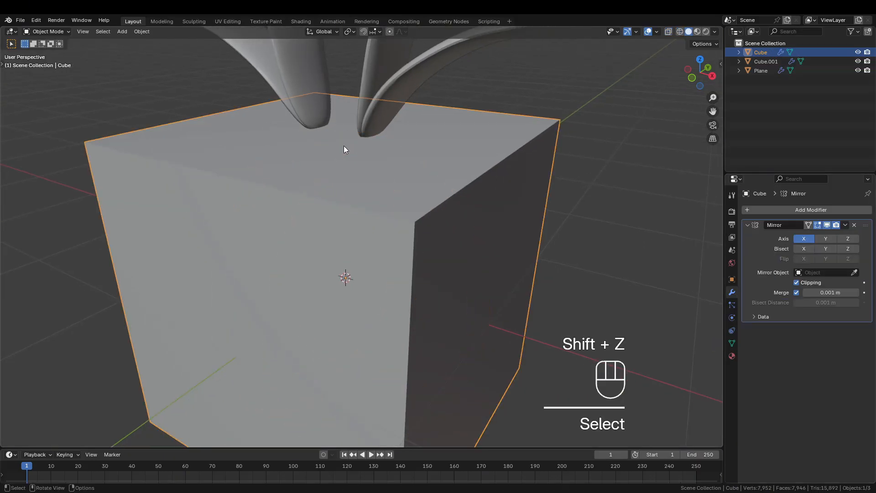
click(467, 299)
key(h)
Step: Scale the subdivided crossed ribbon up uniformly and apply its object transform
click(327, 149)
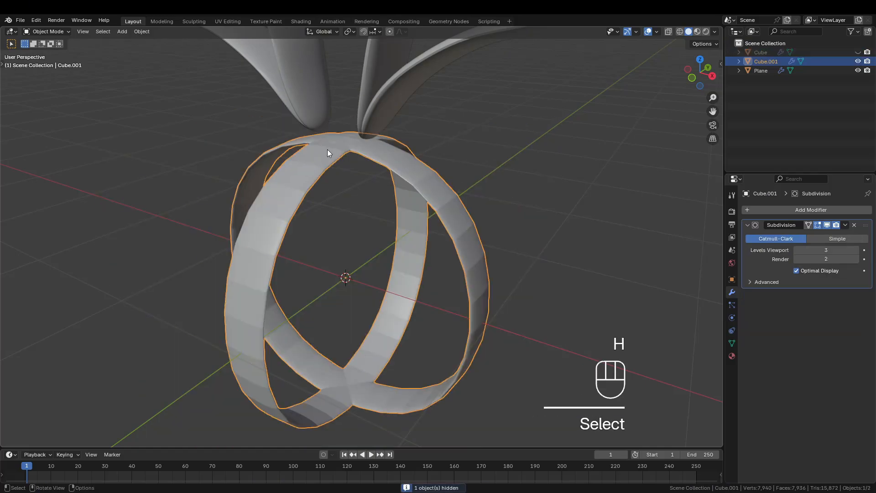
key(s)
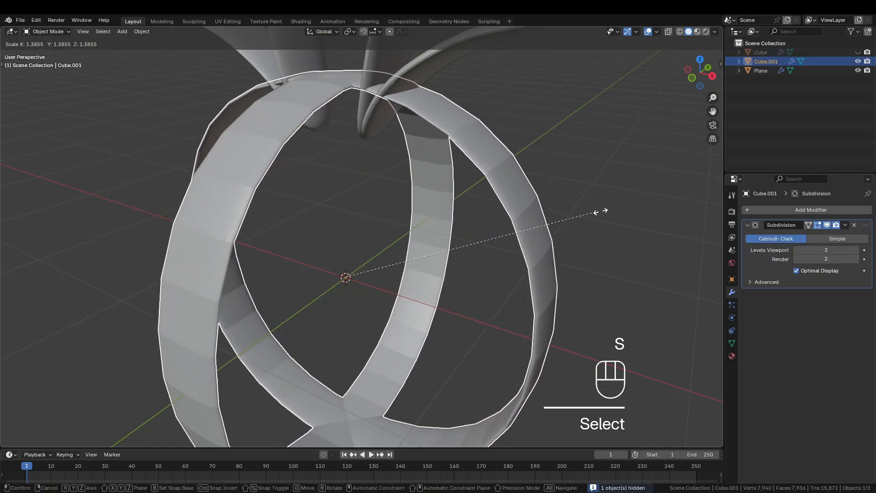
click(89, 169)
scroll(239, 330, down, 3)
scroll(239, 330, down, 2)
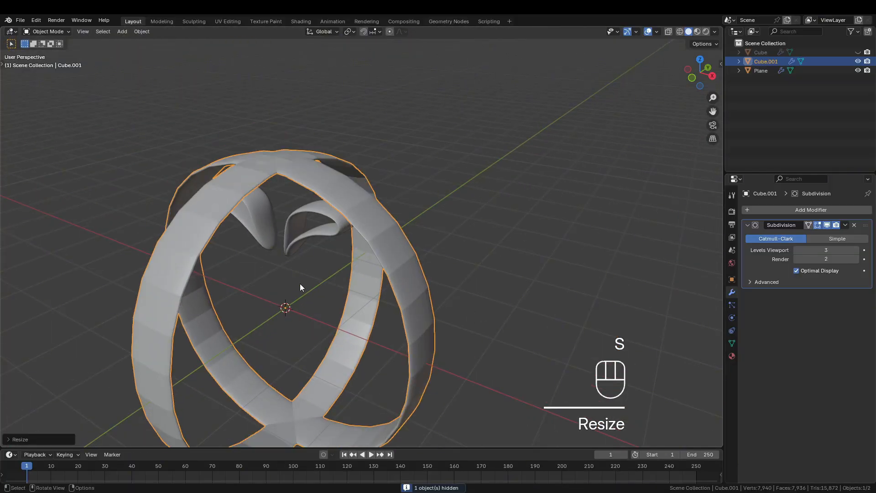
key(ctrl+a)
click(274, 281)
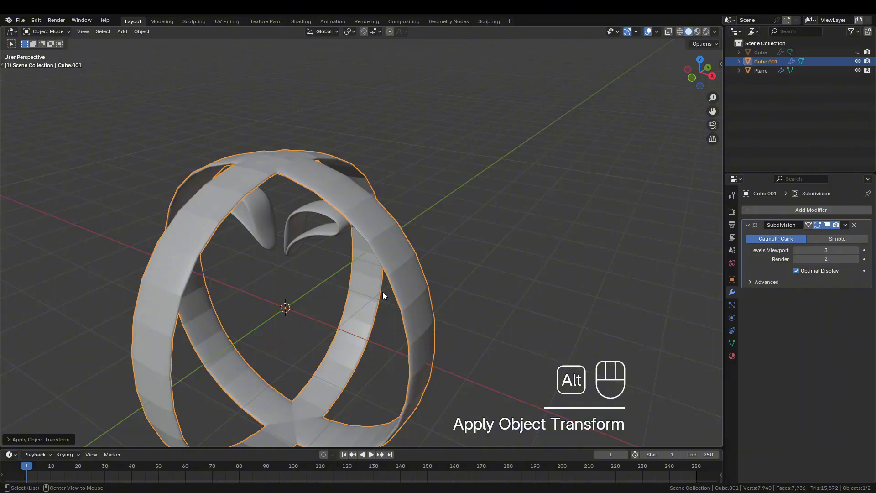
Step: Show the hidden gift box again and scale the crossed ribbon back down around it
key(alt+h)
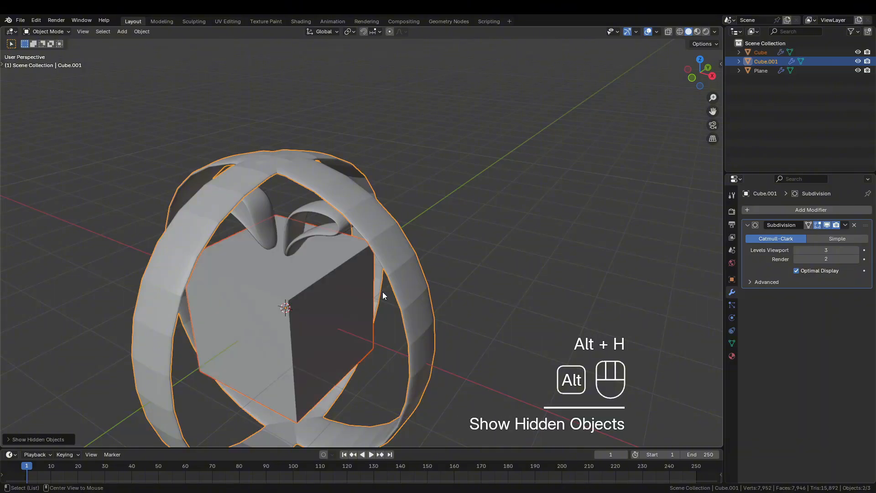
click(319, 294)
shift+middle_drag(303, 313, 375, 214)
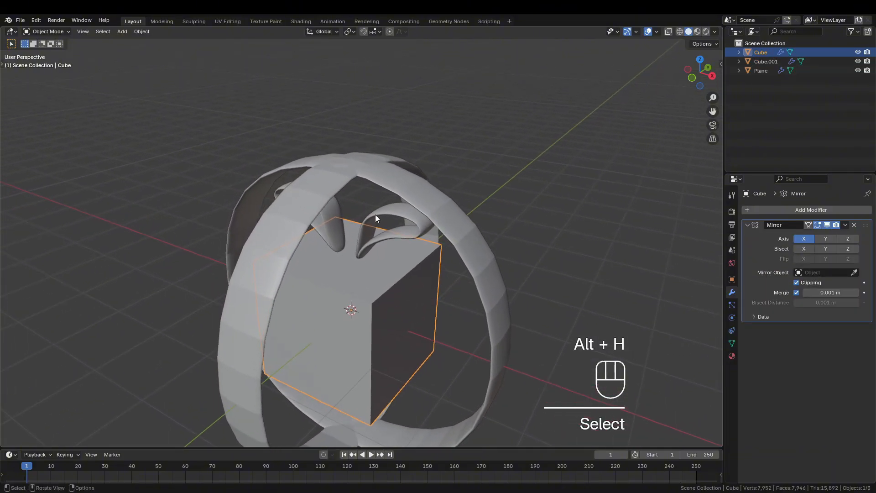
click(361, 171)
key(s)
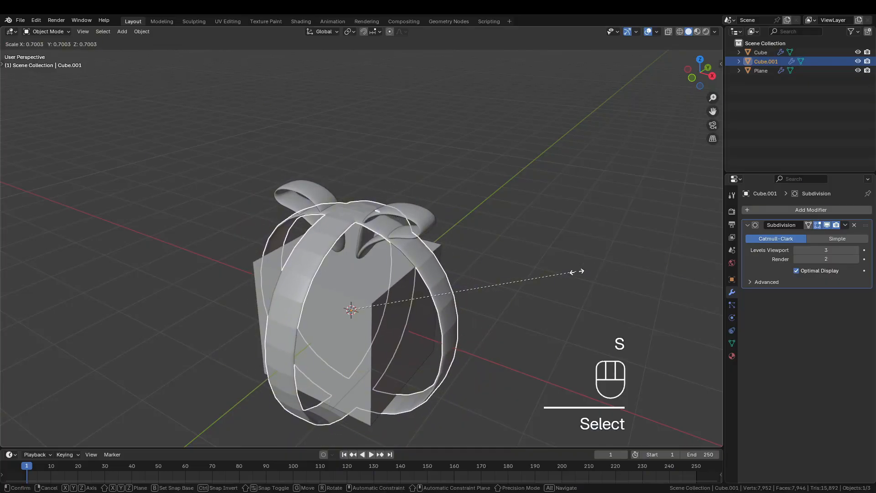
click(519, 289)
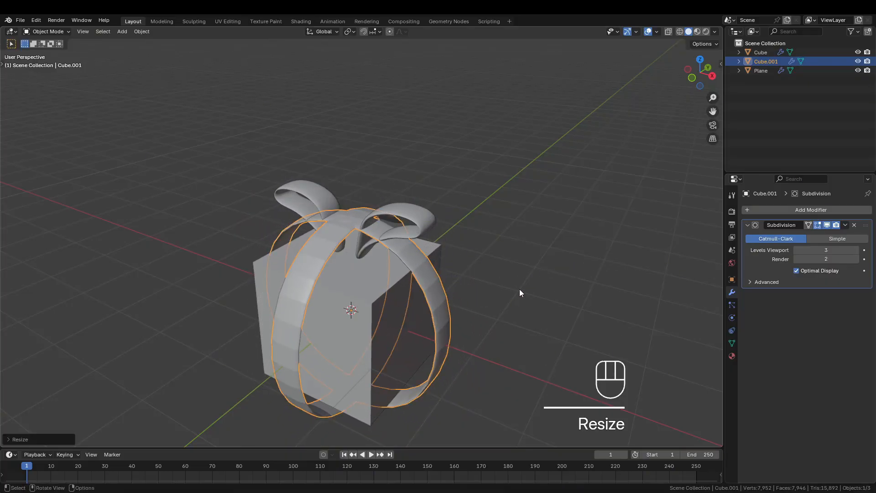
key(s)
scroll(419, 281, up, 5)
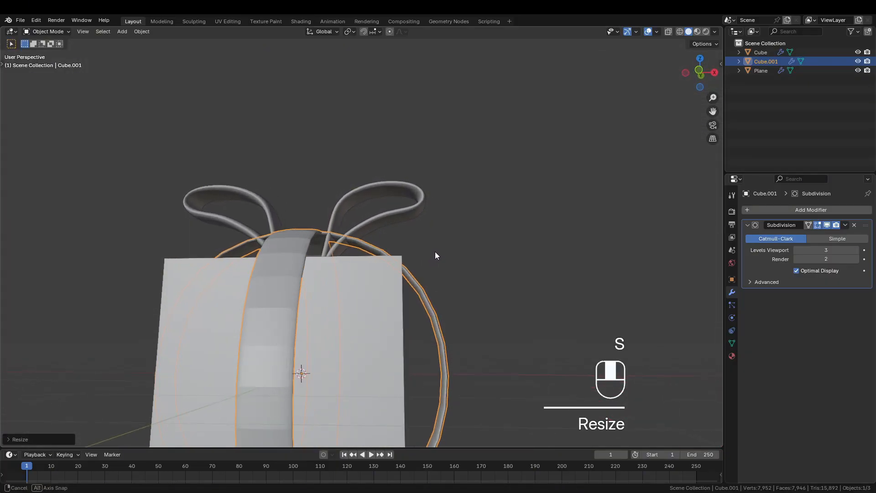
middle_drag(435, 256, 414, 286)
key(s)
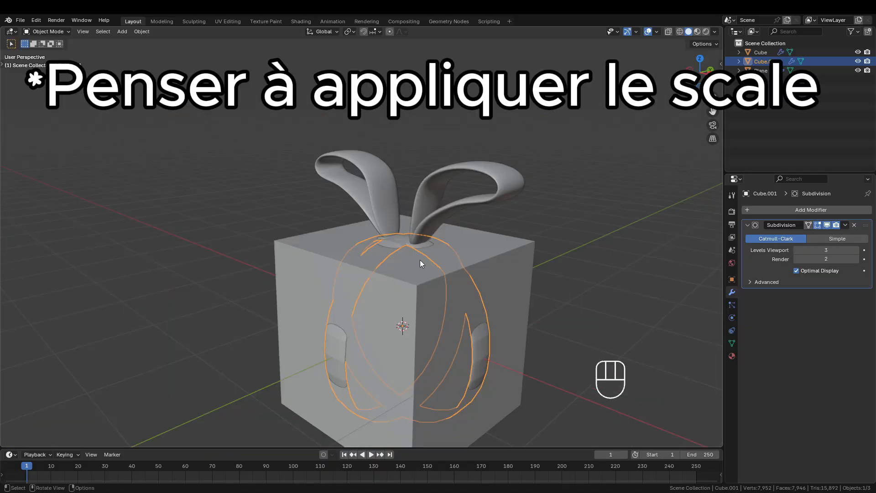
Step: Enter Edit Mode on the crossed ribbon and turn off the Subdivision modifier's on-cage display to work on the original cage
middle_drag(420, 260, 443, 261)
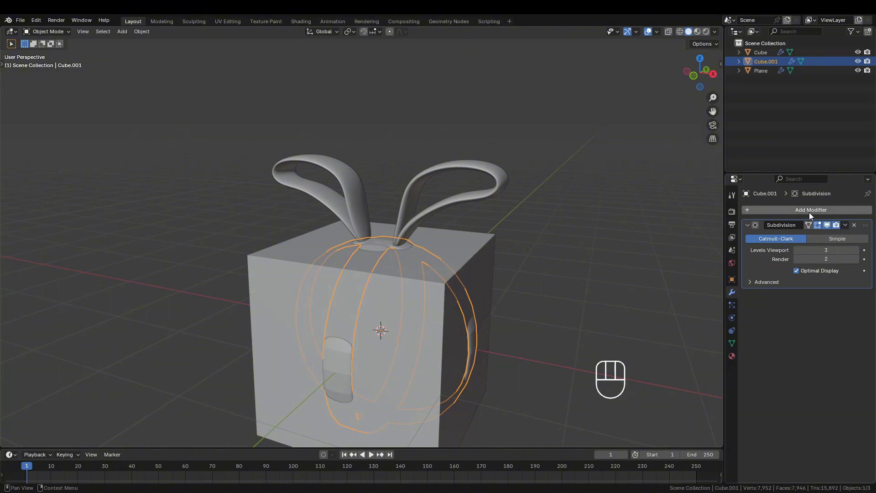
click(816, 225)
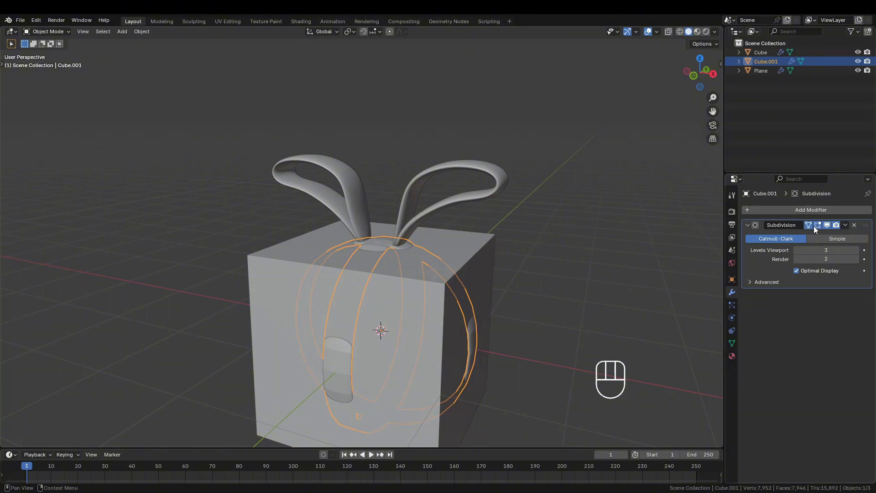
key(Tab)
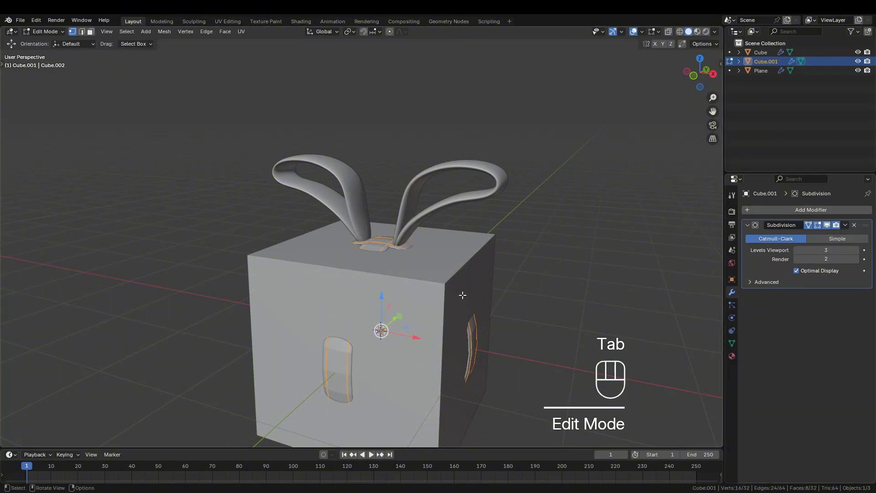
middle_drag(462, 295, 366, 188)
key(Tab)
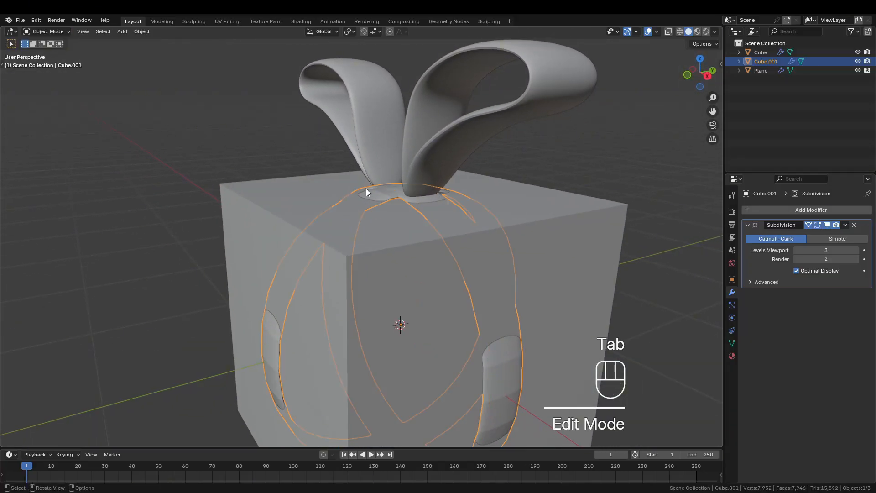
key(Tab)
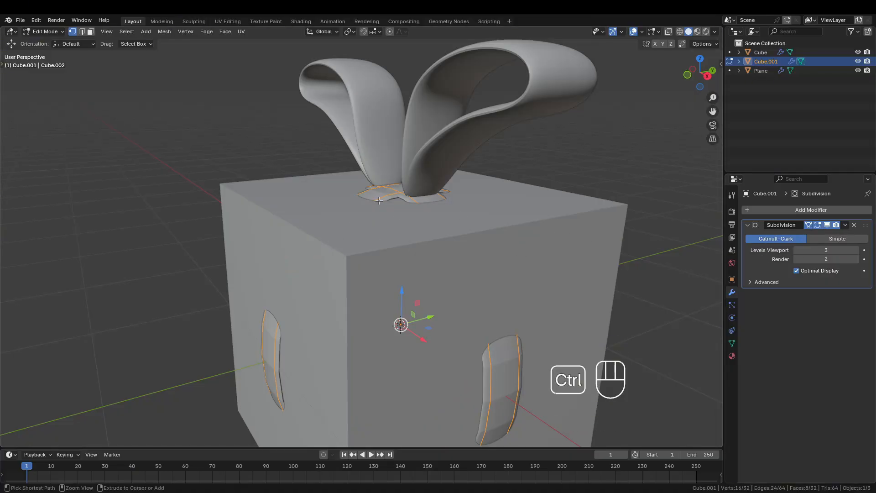
key(ctrl+r)
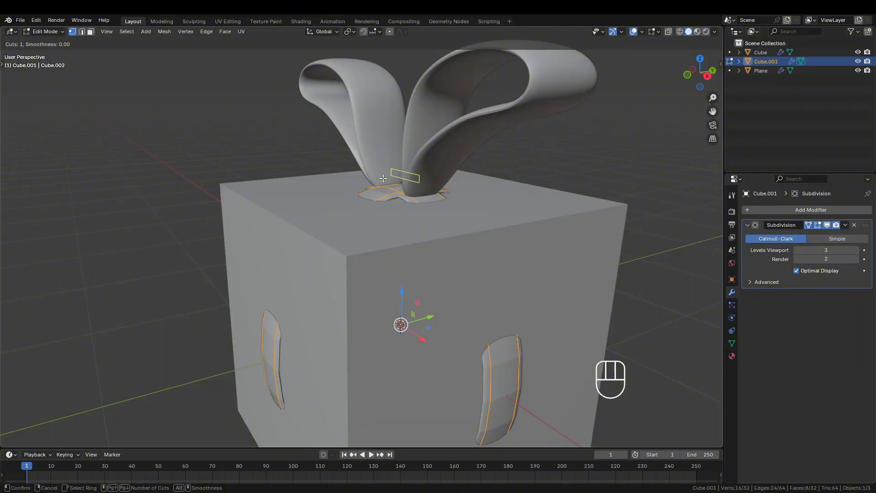
key(Escape)
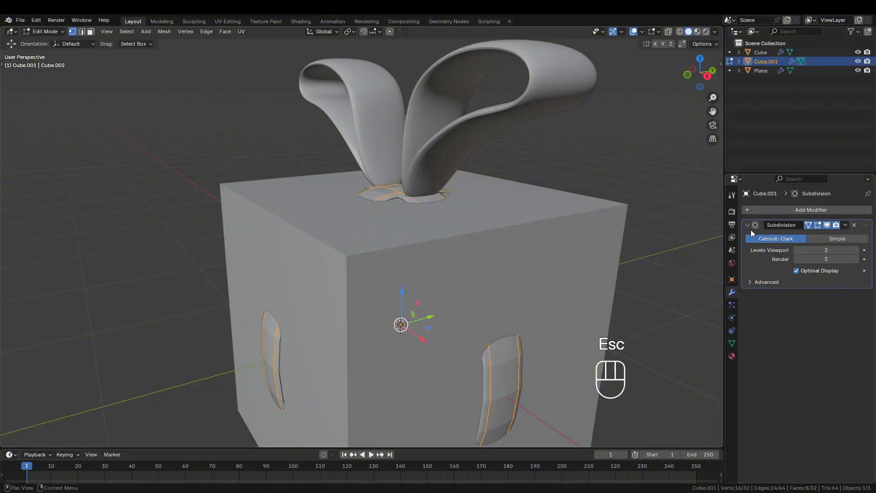
click(808, 224)
Step: Add a loop cut across the ribbon's top strip and slide it close to the box's front top edge
key(ctrl+r)
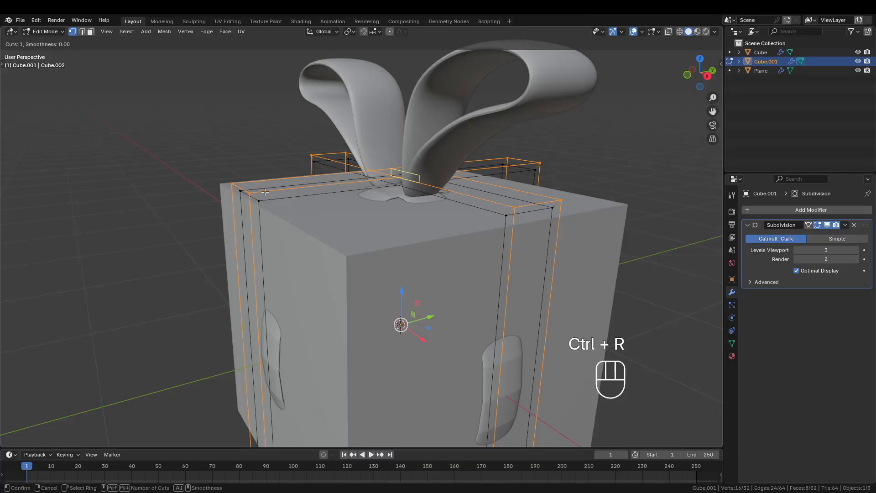
key(Escape)
middle_drag(274, 182, 327, 129)
key(ctrl+r)
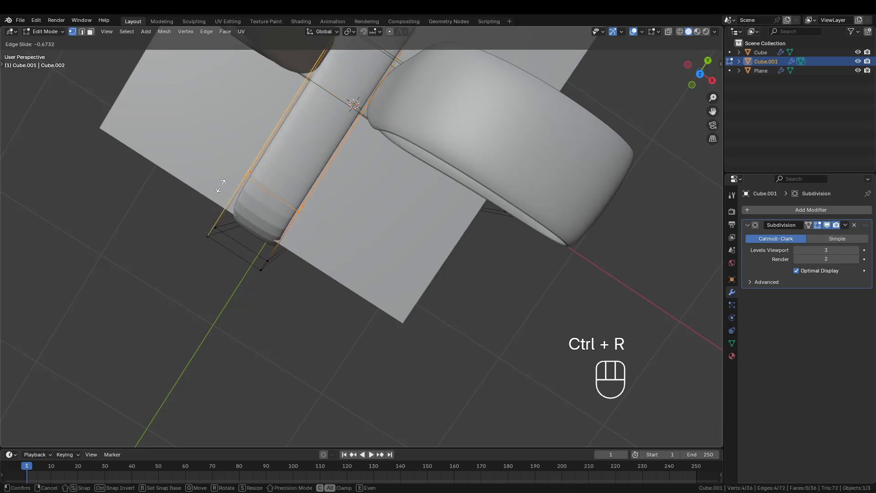
click(199, 264)
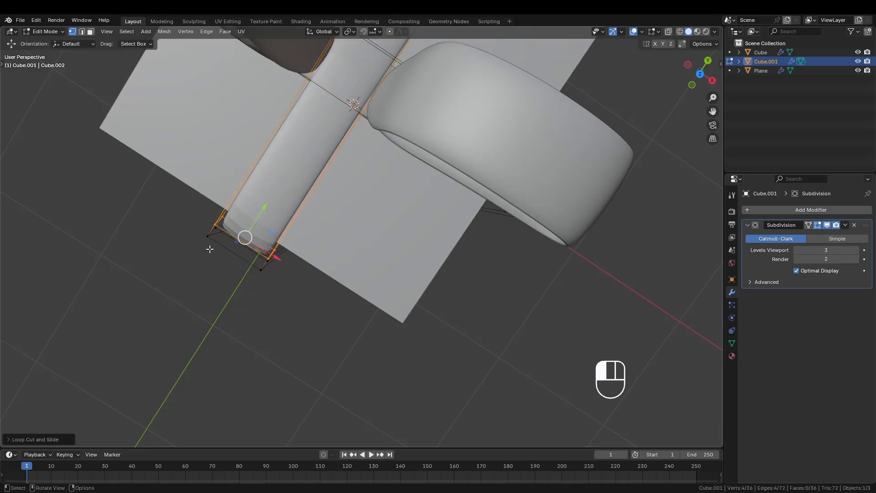
Step: Add a loop cut across the ribbon's front vertical strip and slide it close to the bottom corner
middle_drag(211, 247, 258, 240)
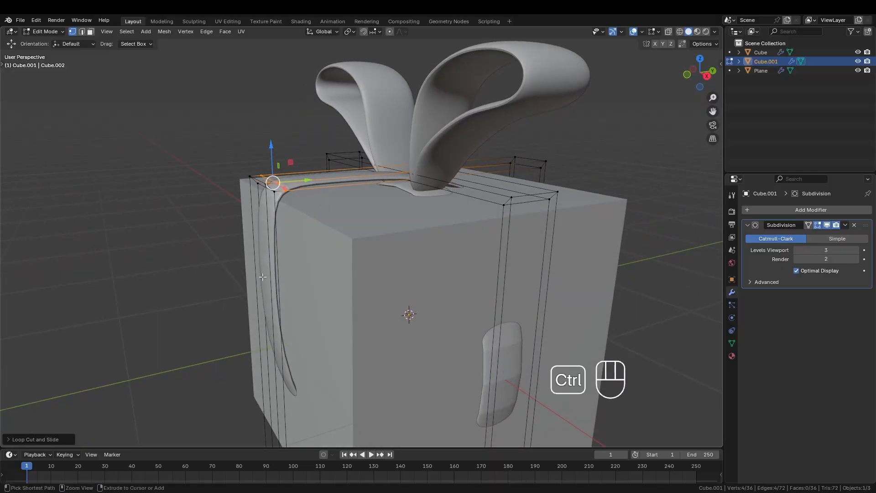
key(ctrl+r)
key(Escape)
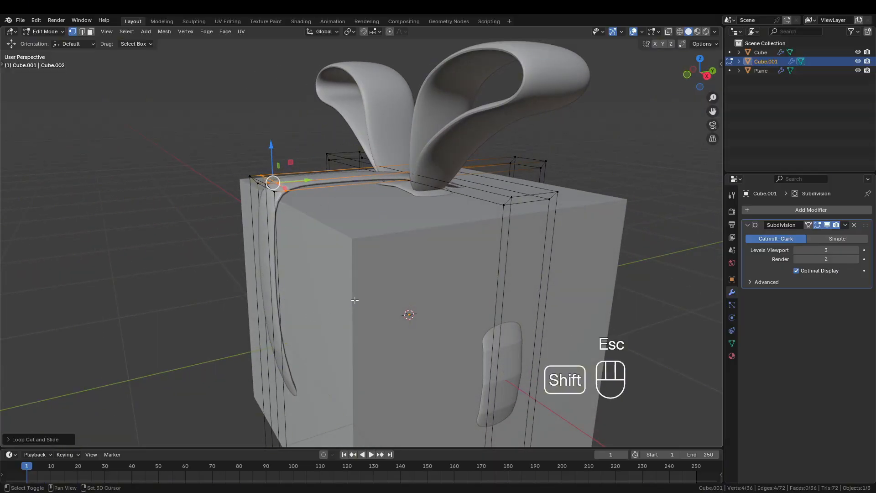
shift+middle_drag(319, 317, 447, 150)
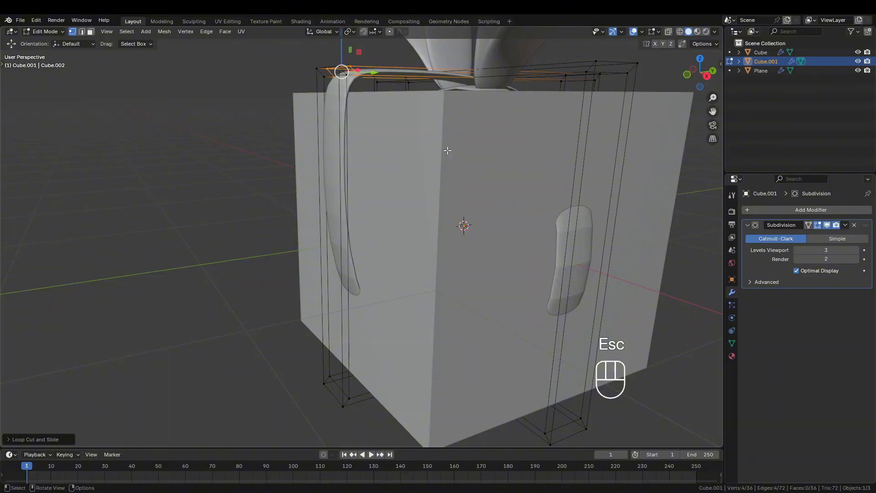
key(ctrl+r)
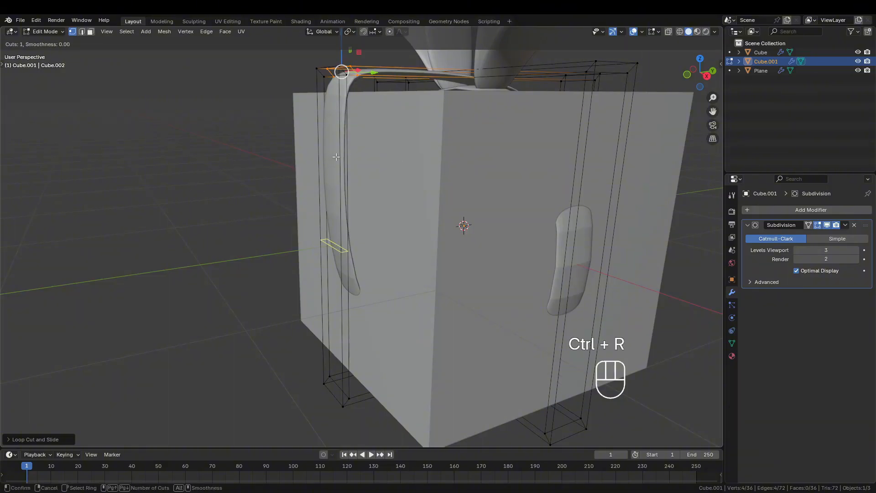
click(336, 156)
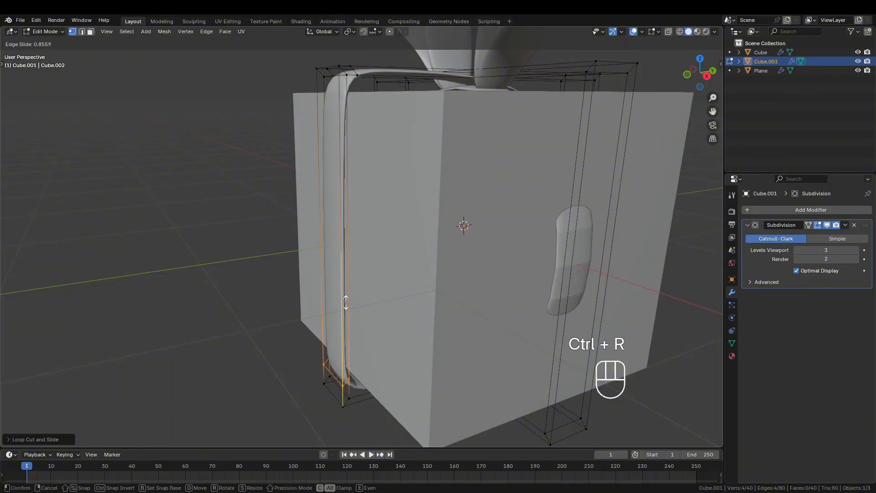
click(349, 321)
Step: Add a loop cut across the ribbon's vertical strip on the box's X side and slide it up to the top corner
shift+middle_drag(494, 309, 297, 269)
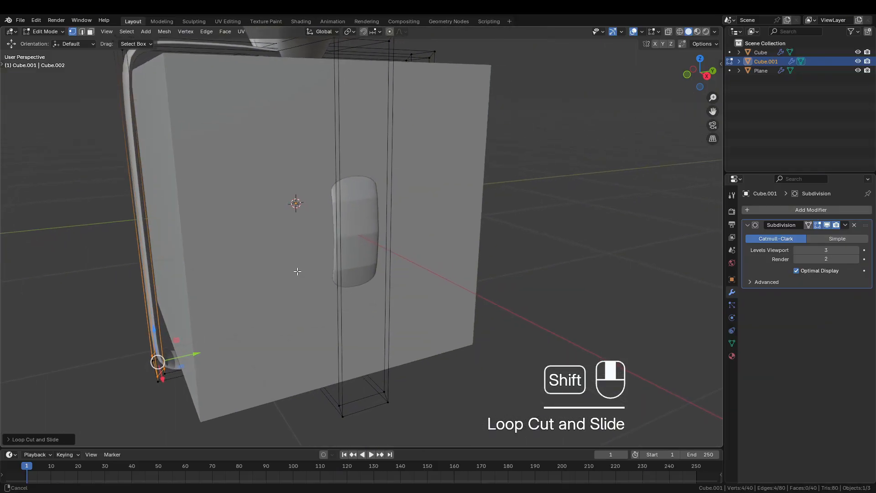
key(ctrl+r)
click(390, 204)
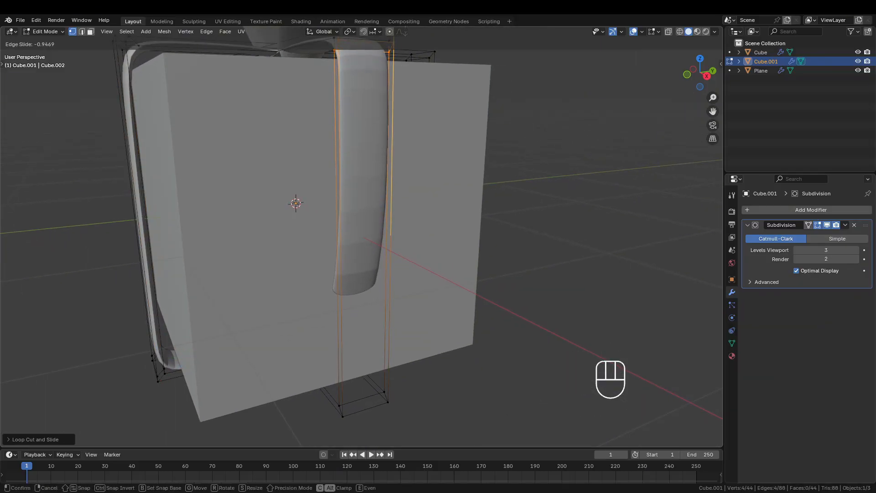
click(406, 33)
Step: Add a loop cut across the ribbon's vertical strip on the box's X side and slide it down to the bottom corner
shift+middle_drag(418, 290, 436, 205)
key(ctrl+r)
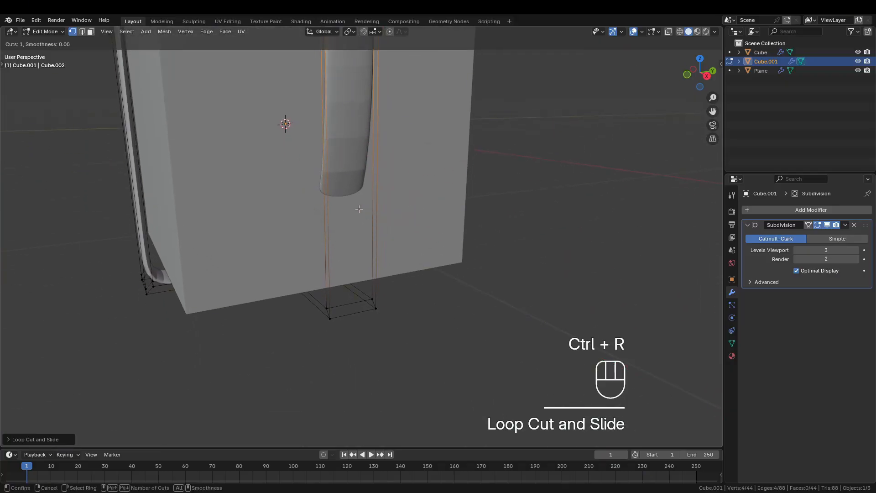
click(375, 155)
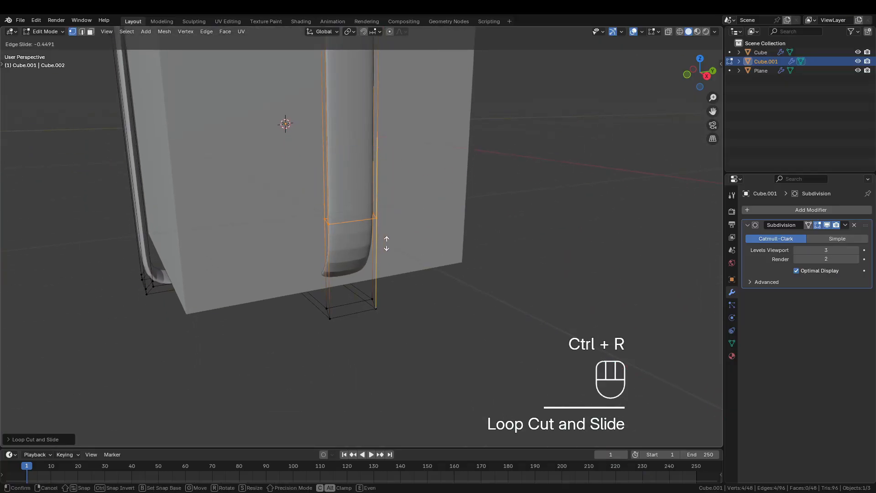
click(386, 344)
Step: Add two loop cuts across the ribbon's back vertical strip and slide the upper one close to the top corner
middle_drag(386, 344, 337, 200)
key(ctrl+r)
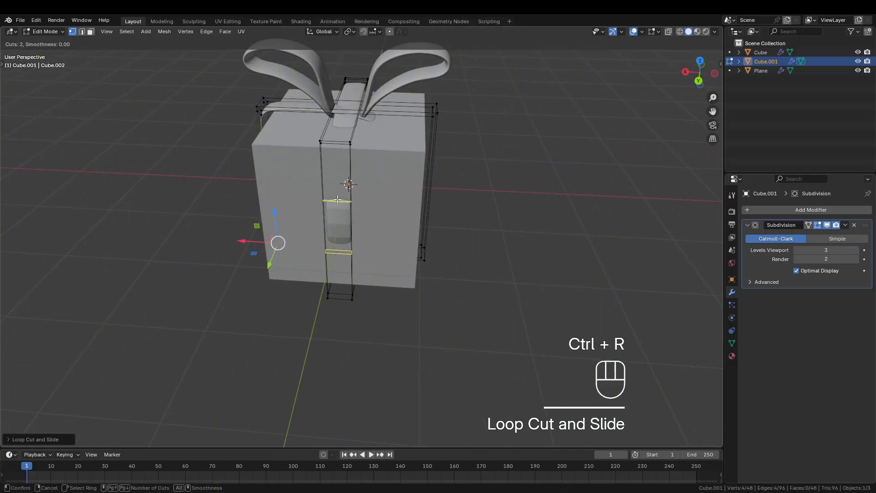
click(337, 200)
key(Escape)
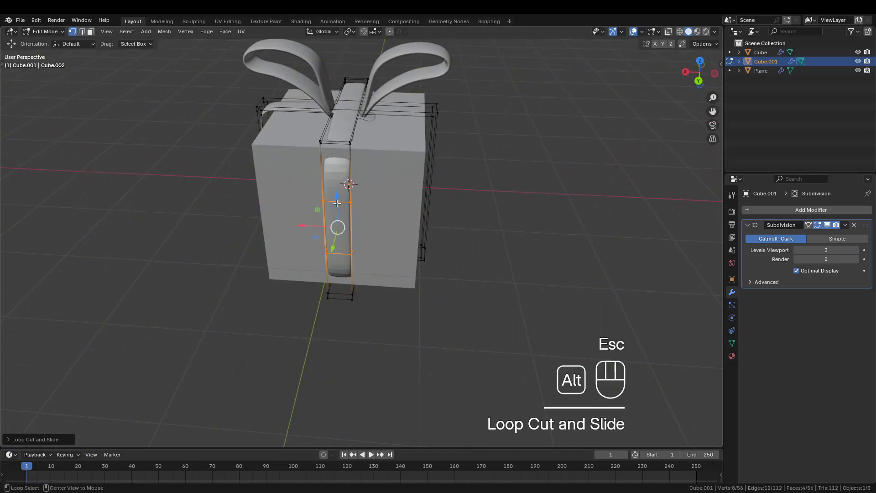
alt+click(351, 215)
key(g)
key(g)
click(370, 240)
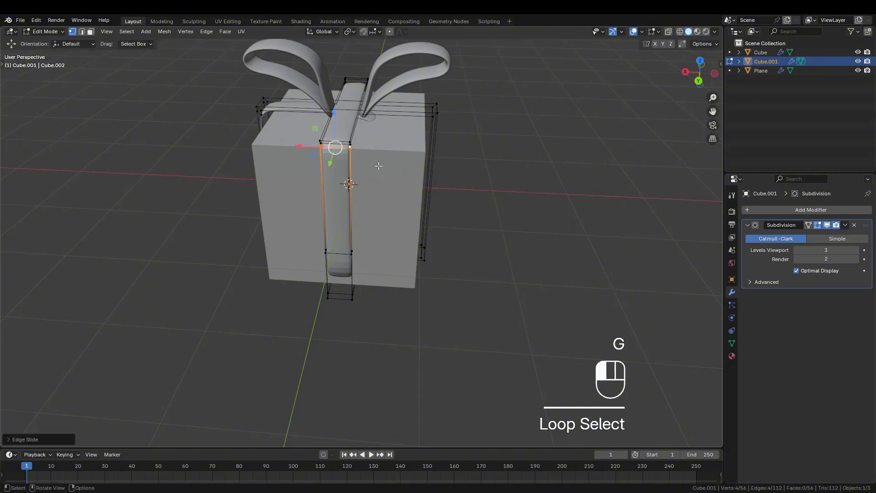
Step: Slide the lower loop cut on the ribbon's back vertical strip down close to the bottom corner
key(g)
key(g)
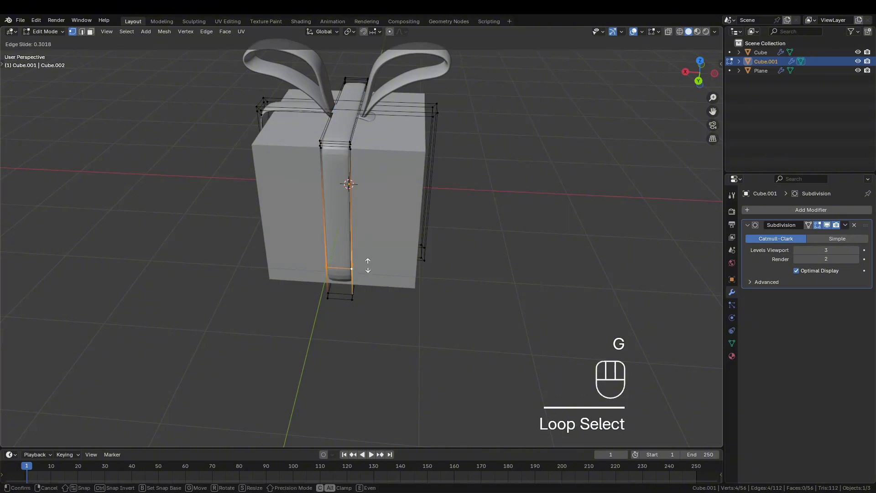
click(370, 295)
Step: Add loop cuts close to the top and bottom corners of the ribbon's vertical strip on the box's negative X side
middle_drag(371, 296, 264, 226)
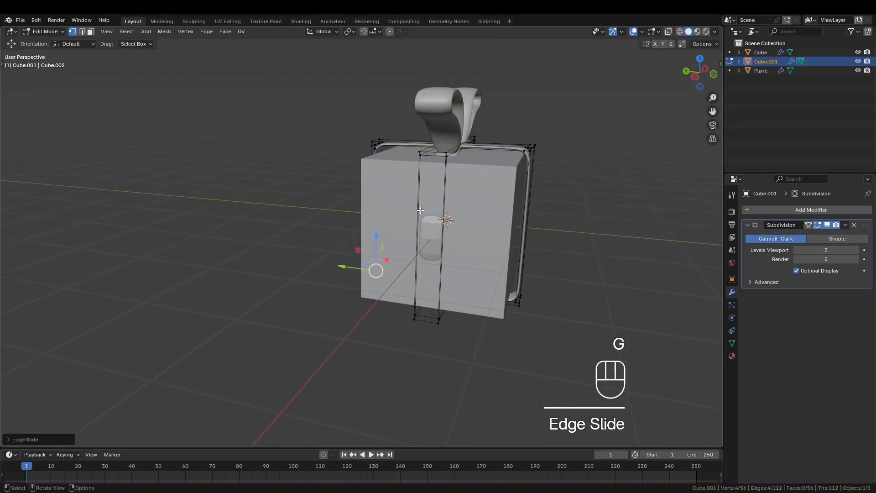
key(ctrl+r)
click(439, 209)
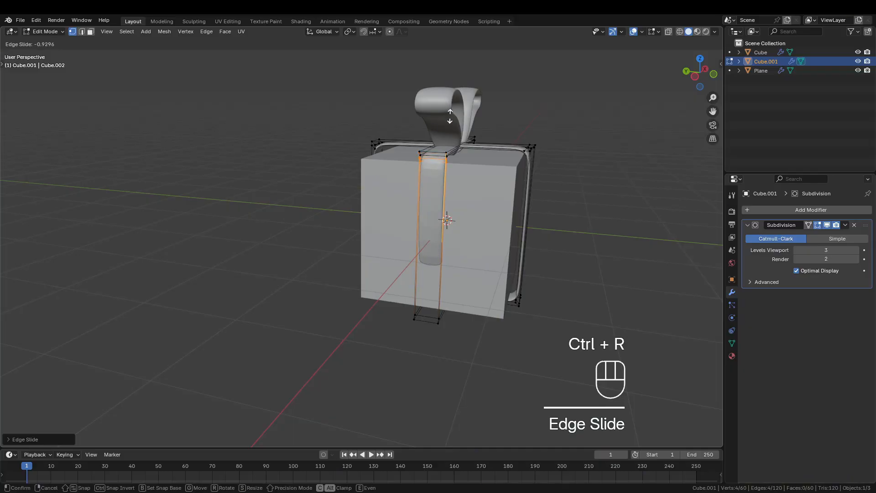
click(450, 117)
key(ctrl+r)
click(436, 266)
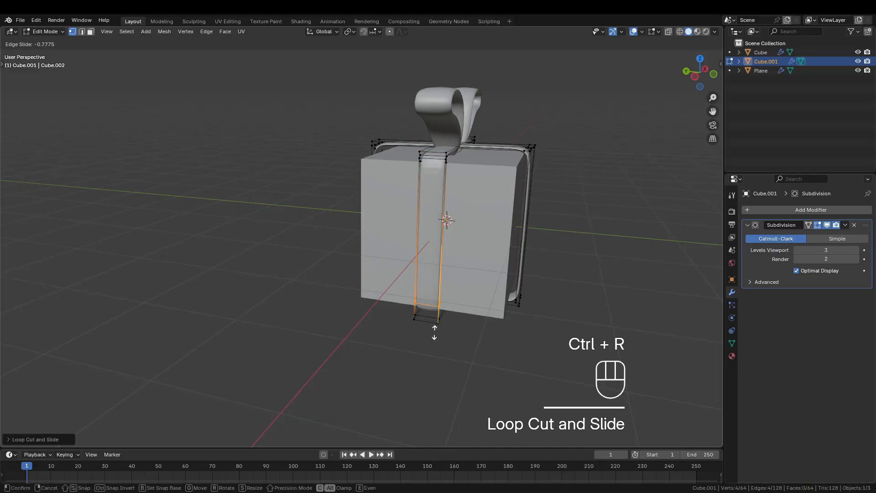
click(436, 343)
Step: Try to add another loop cut on the ribbon's top strips and undo it
middle_drag(436, 342, 370, 245)
key(ctrl+r)
key(Escape)
key(ctrl+r)
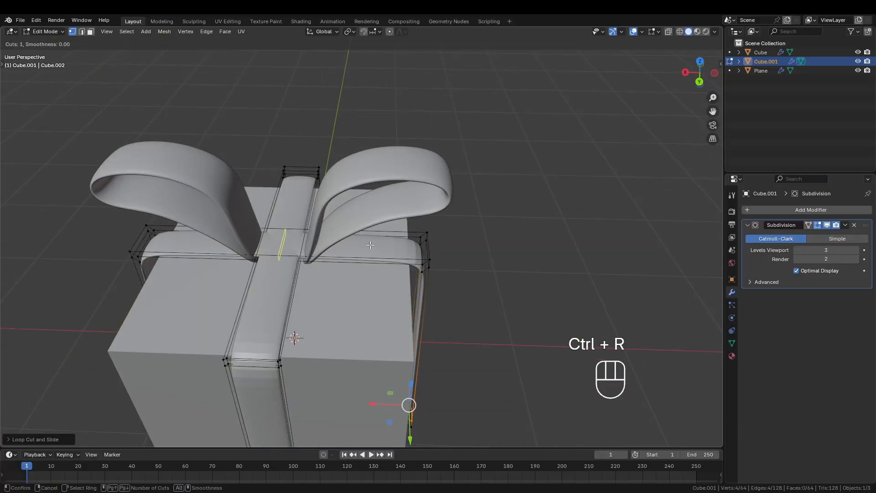
click(371, 245)
click(496, 252)
middle_drag(497, 252, 497, 368)
key(ctrl+z)
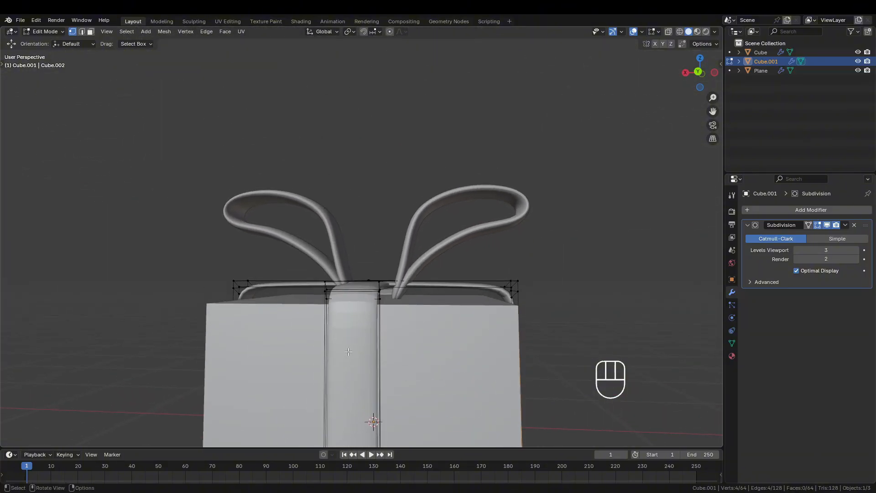
Step: Delete the edge loop on the ribbon's top strip beside the box's front top edge
middle_drag(342, 302, 382, 354)
shift+middle_drag(382, 354, 566, 276)
scroll(329, 276, up, 2)
alt+click(329, 277)
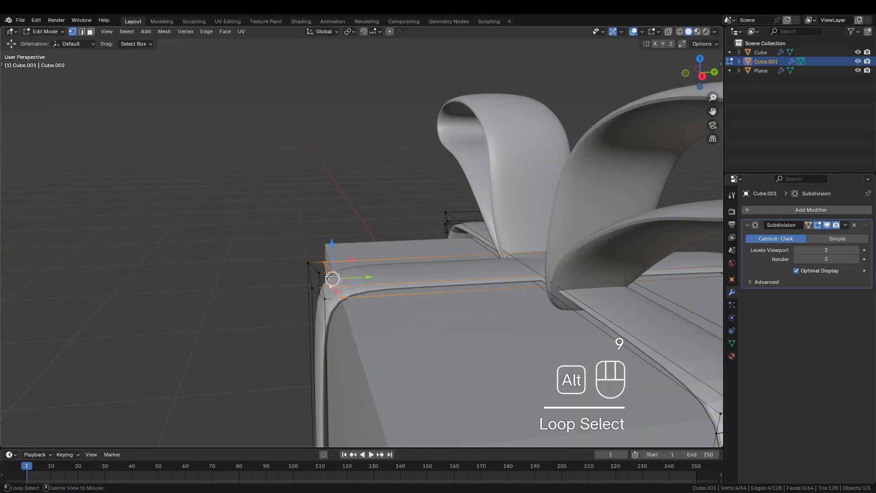
key(x)
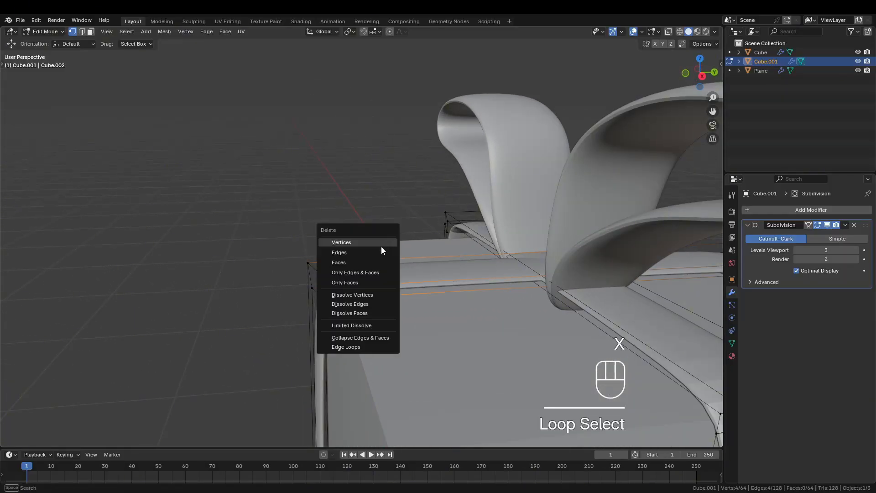
click(347, 347)
Step: Add a loop cut across the ribbon's front vertical strip, slide it up to the top corner, and return to Object Mode
shift+middle_drag(347, 347, 401, 278)
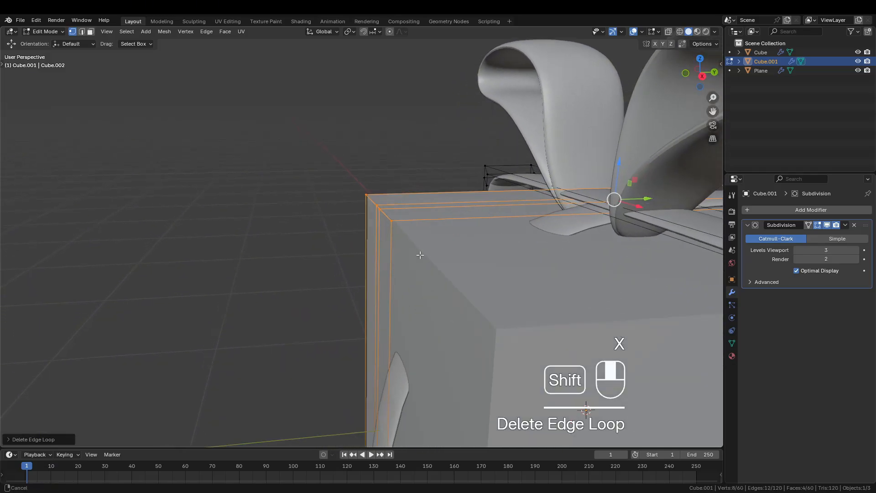
scroll(438, 219, up, 4)
key(ctrl+r)
click(429, 256)
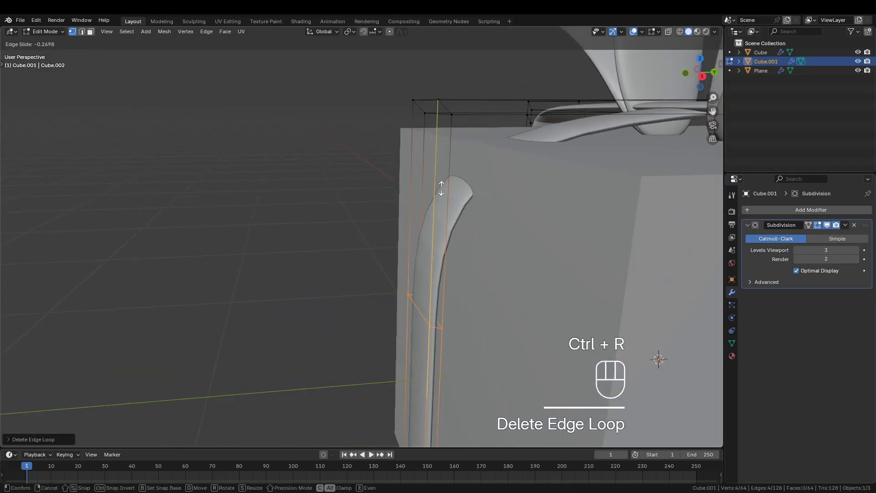
click(462, 427)
scroll(461, 325, down, 5)
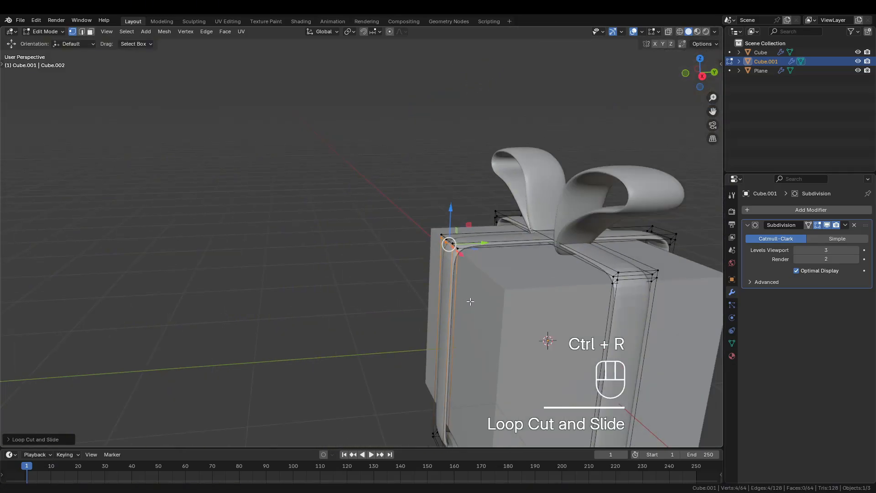
key(Tab)
Step: Scale all of the ribbon's geometry in Edit Mode to about 0.945 so it sits closer to the box, and return to Object Mode
middle_drag(469, 301, 484, 370)
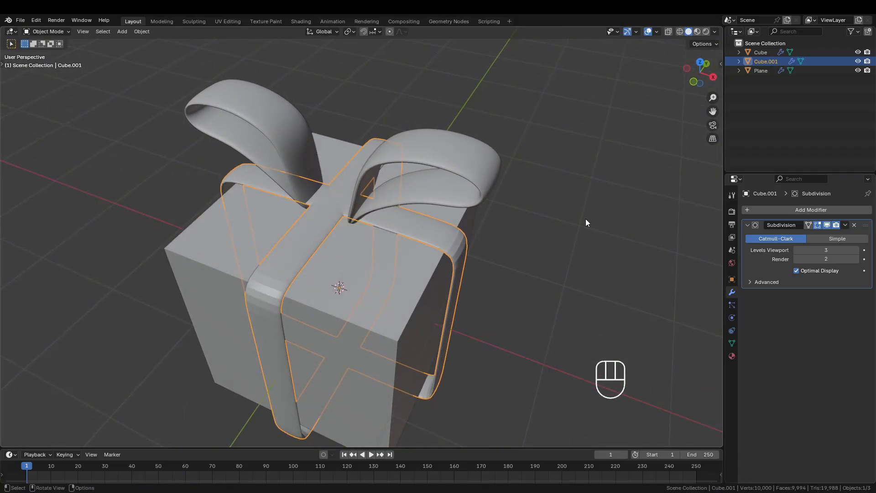
key(s)
key(Escape)
key(Tab)
key(a)
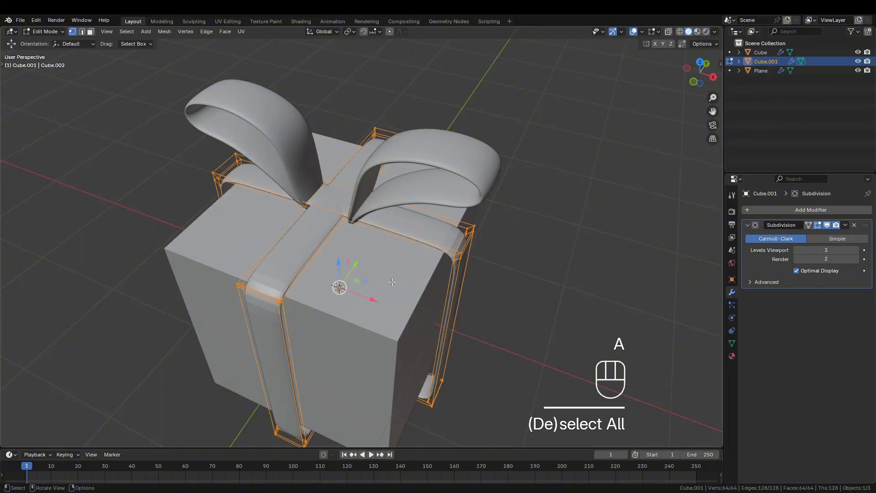
middle_drag(410, 329, 528, 270)
key(s)
key(shift)
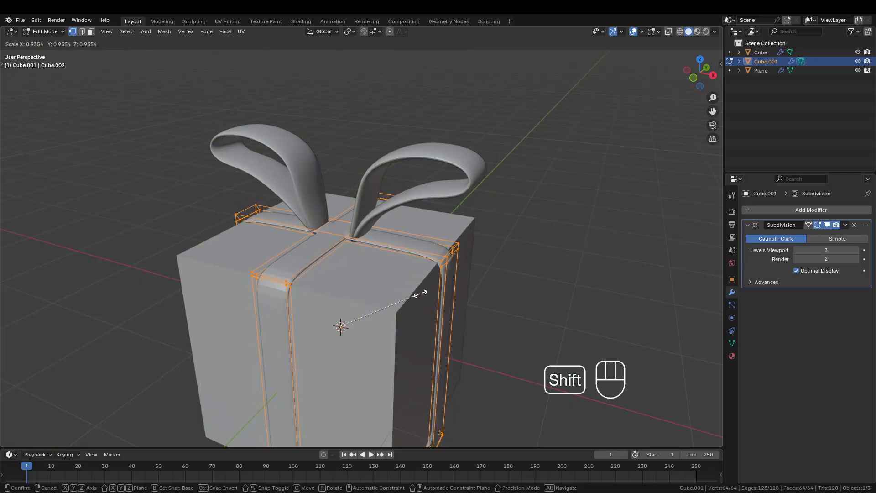
click(441, 281)
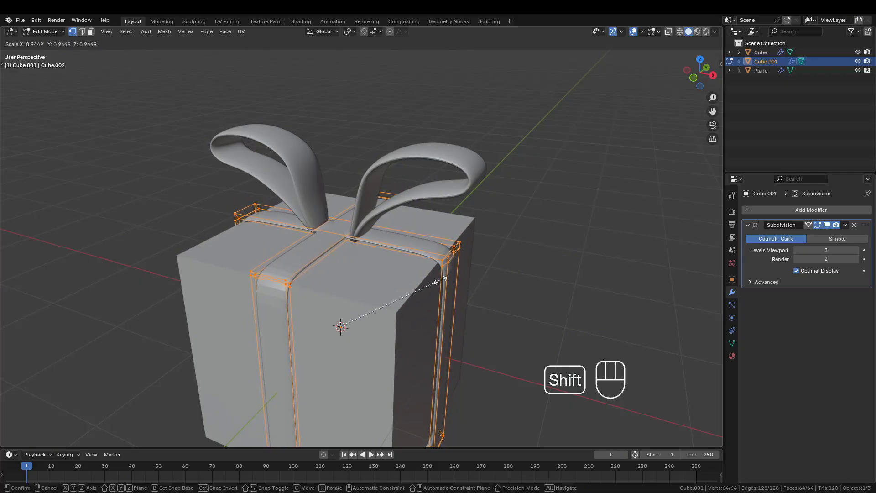
scroll(438, 269, up, 5)
key(Tab)
mouse_move(447, 272)
middle_down()
mouse_move(416, 251)
mouse_move(371, 254)
mouse_move(243, 280)
mouse_move(234, 301)
mouse_move(219, 254)
mouse_move(457, 264)
middle_up()
scroll(448, 297, down, 8)
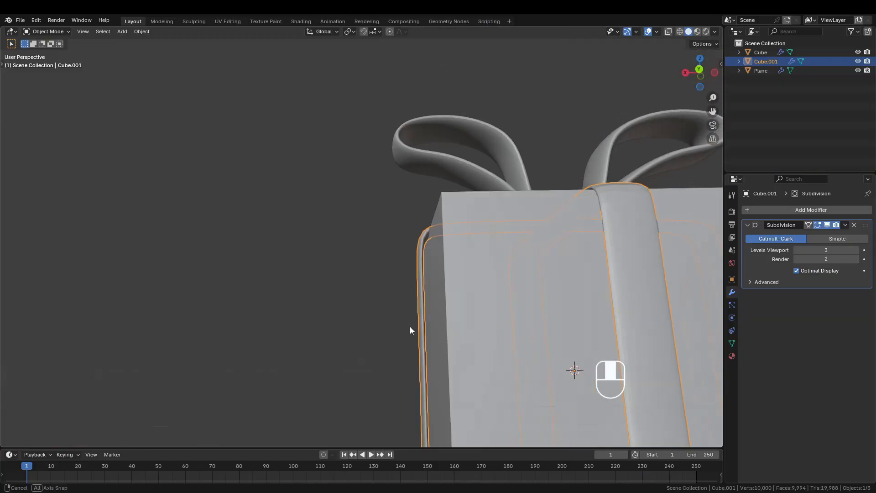
middle_drag(410, 327, 598, 345)
shift+middle_drag(336, 315, 441, 285)
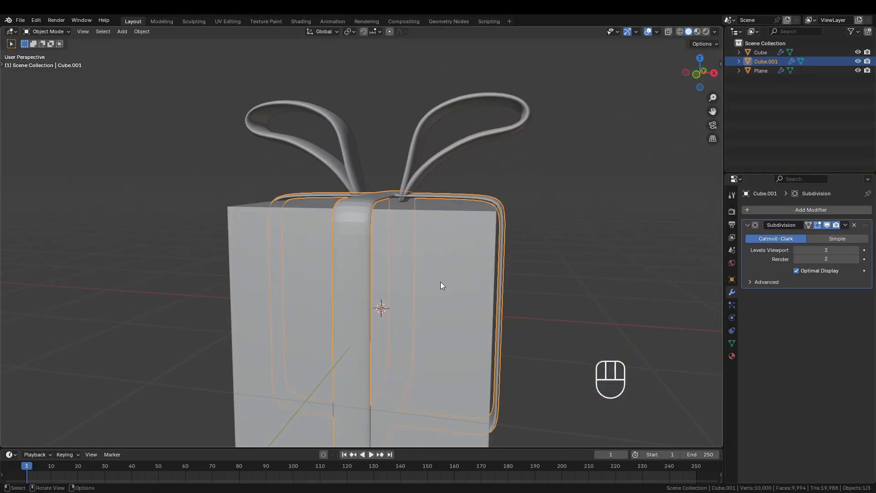
click(796, 208)
text(s)
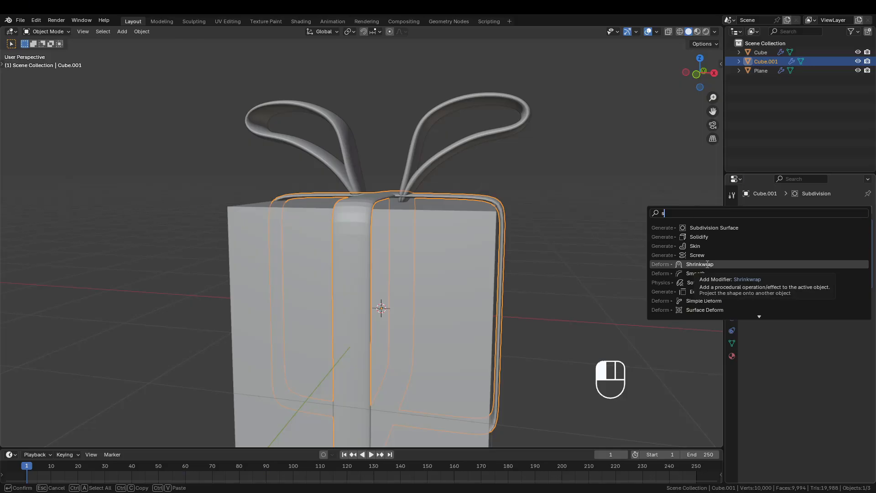
click(501, 188)
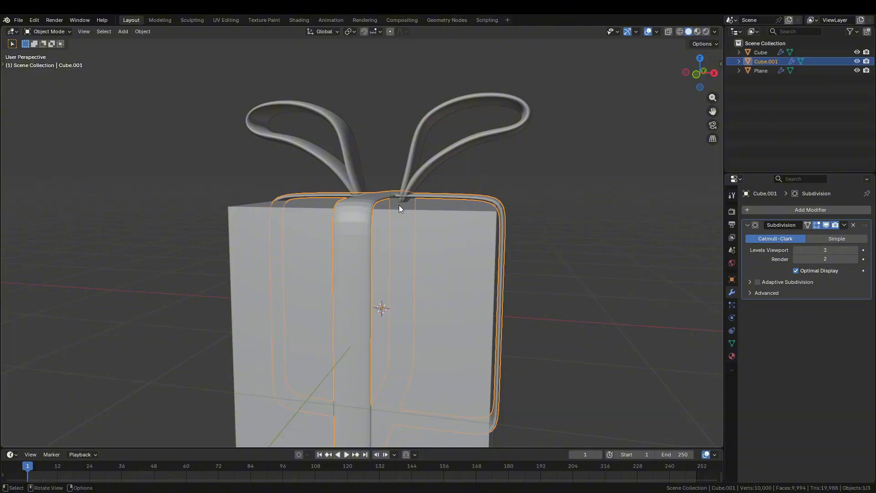
Step: Examine up close where the bow's loops meet the ribbon crossing on top of the box
scroll(400, 206, up, 10)
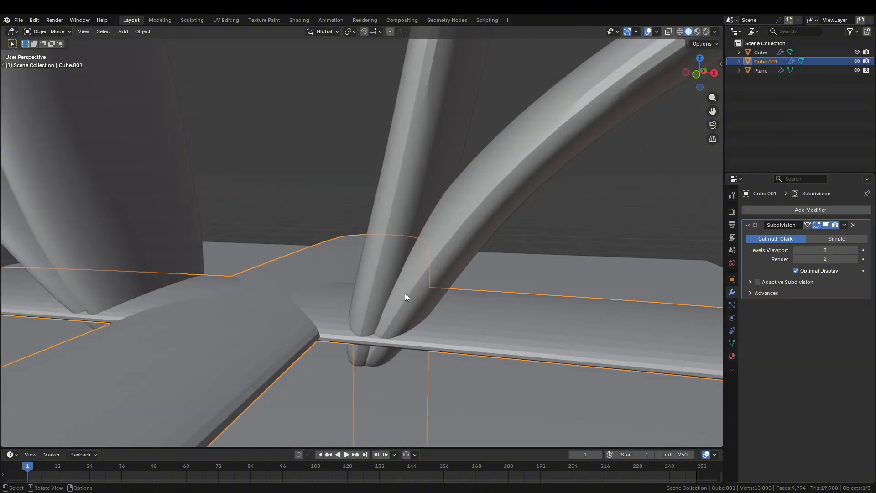
click(389, 314)
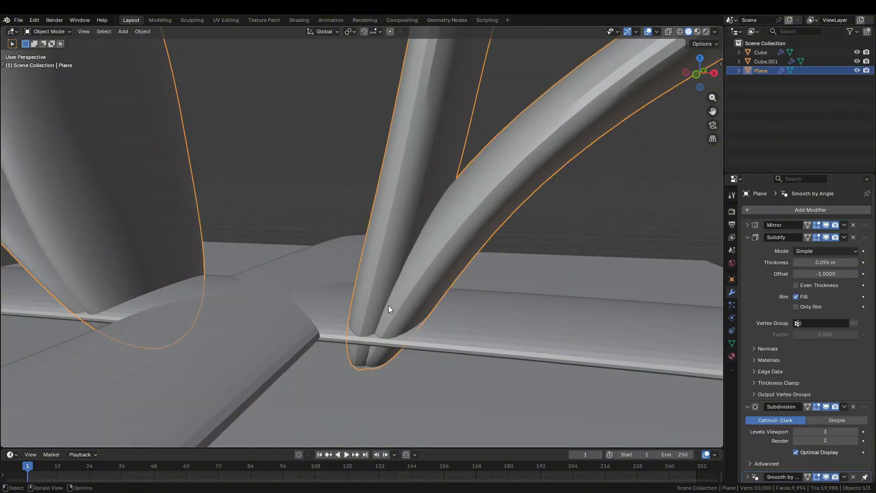
click(486, 335)
scroll(492, 331, down, 6)
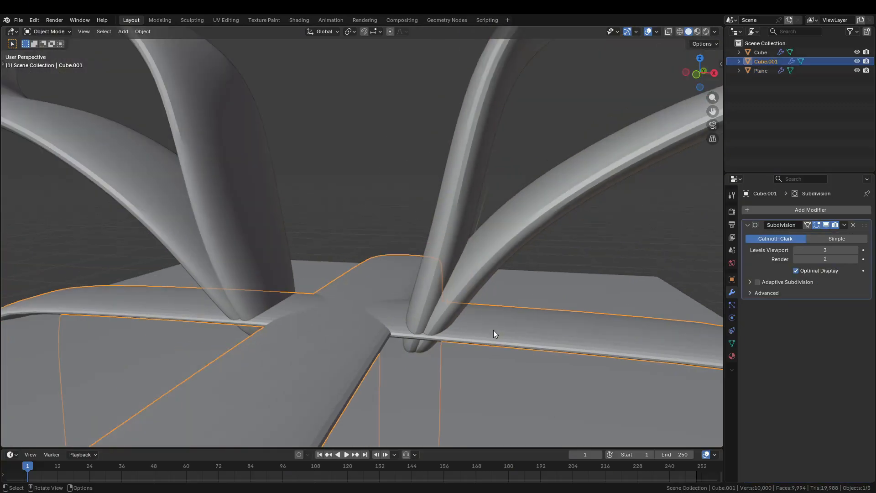
click(469, 322)
scroll(469, 322, up, 2)
scroll(457, 324, up, 5)
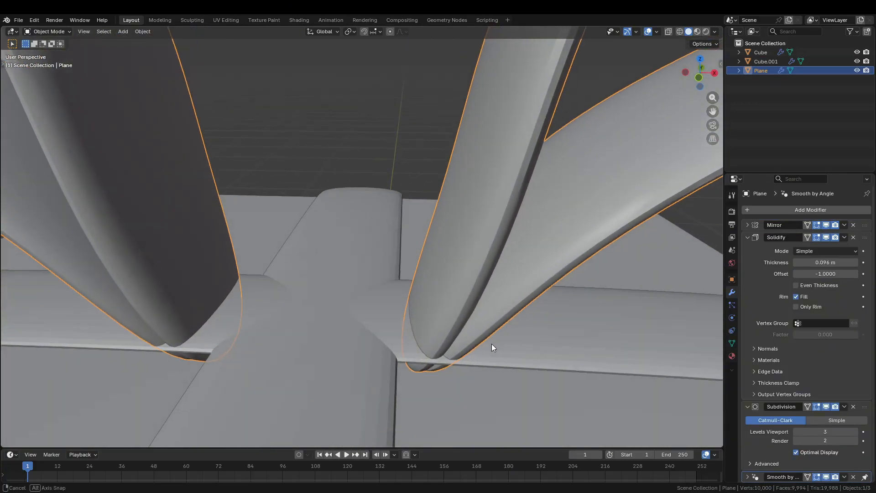
shift+click(627, 337)
click(443, 340)
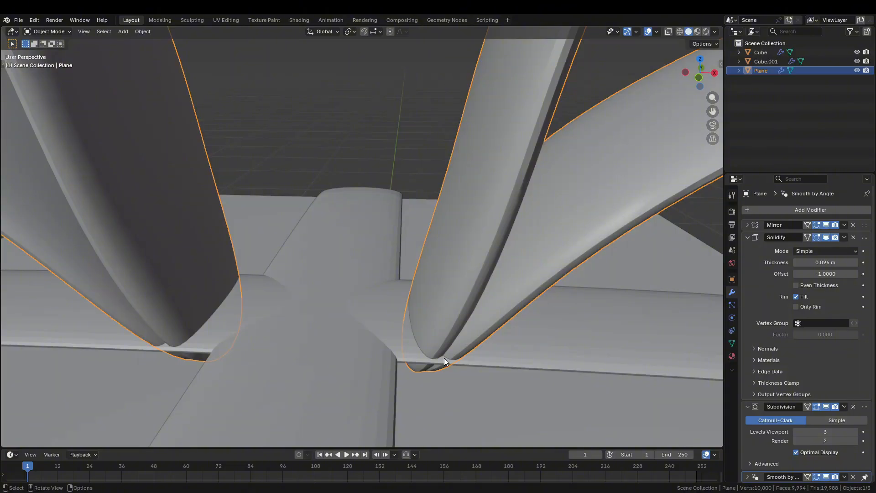
scroll(429, 365, down, 10)
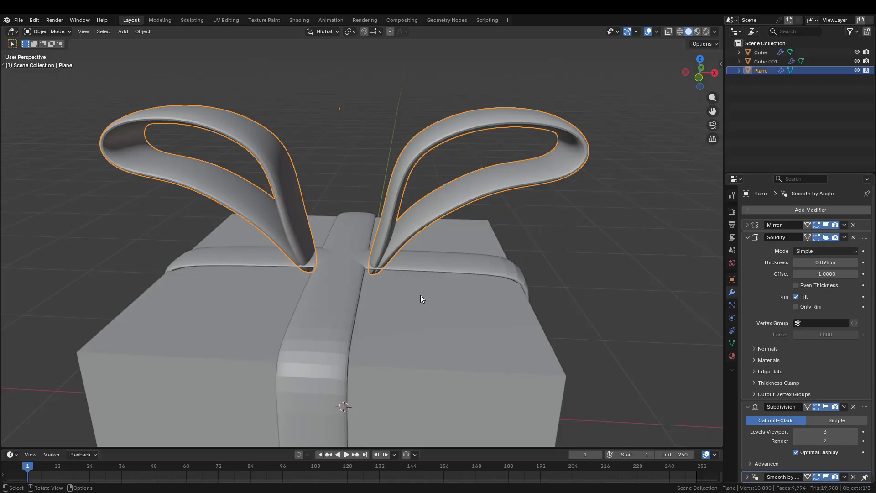
scroll(378, 259, up, 5)
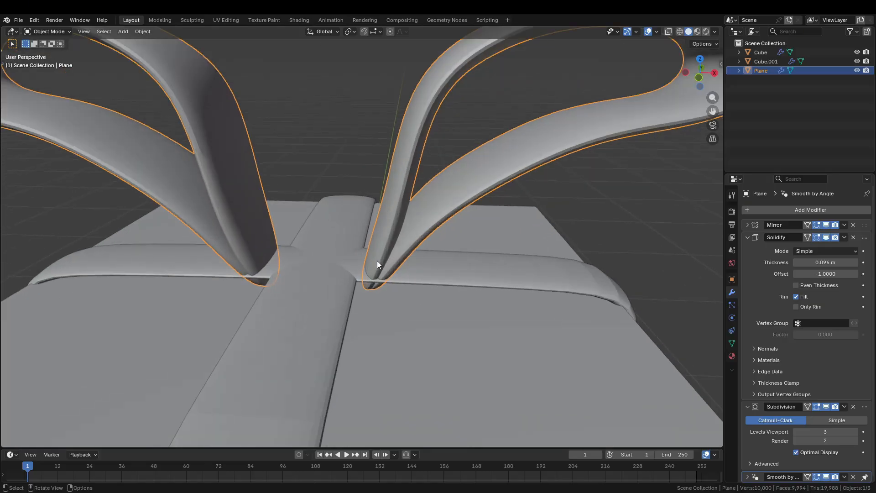
Step: Apply Shade Auto Smooth to the ribbon wrapped around the box
click(344, 273)
right_click(333, 224)
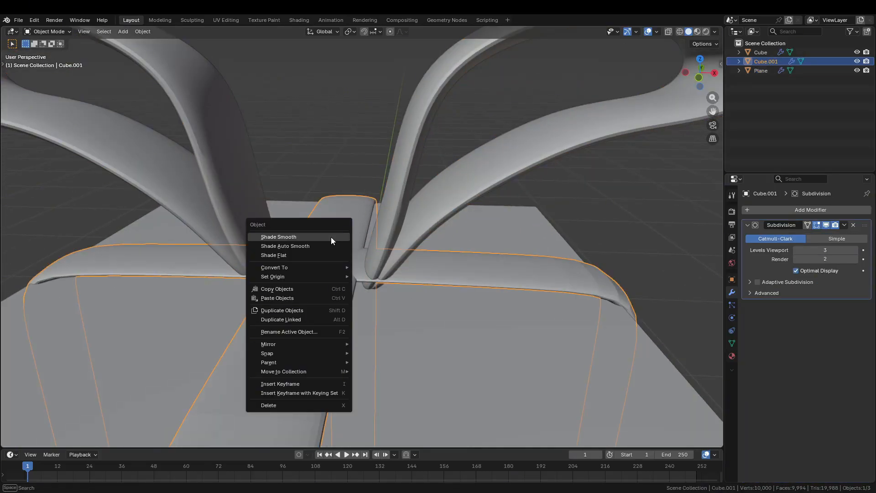
click(327, 247)
Step: Select the gift box and apply Shade Auto Smooth to it
click(415, 351)
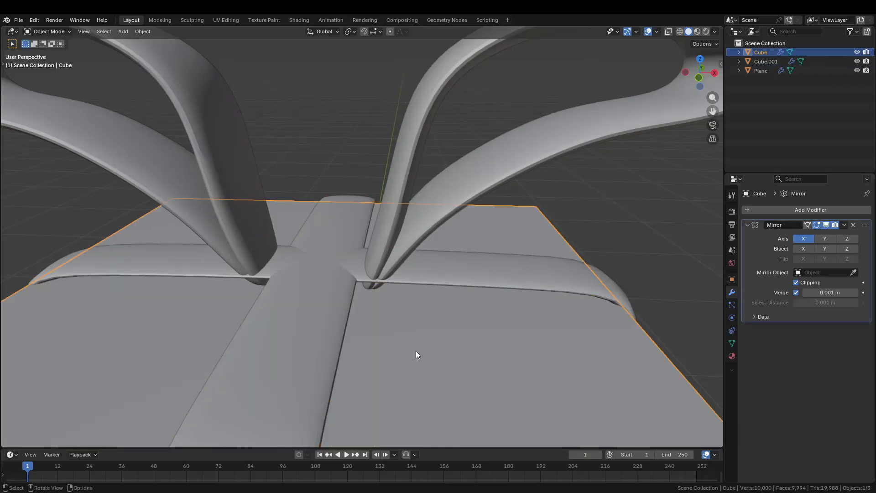
right_click(420, 302)
right_click(420, 301)
click(339, 300)
click(339, 300)
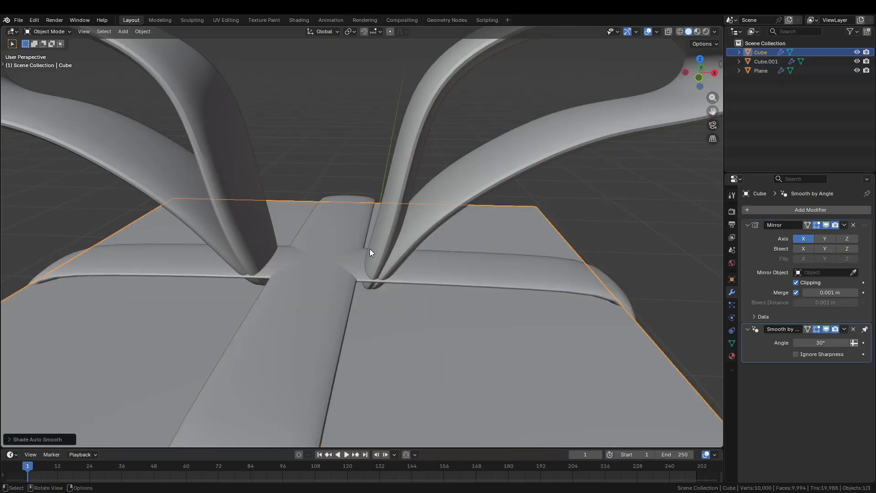
Step: Apply Shade Auto Smooth to the bow loops
click(392, 203)
right_click(393, 204)
click(392, 204)
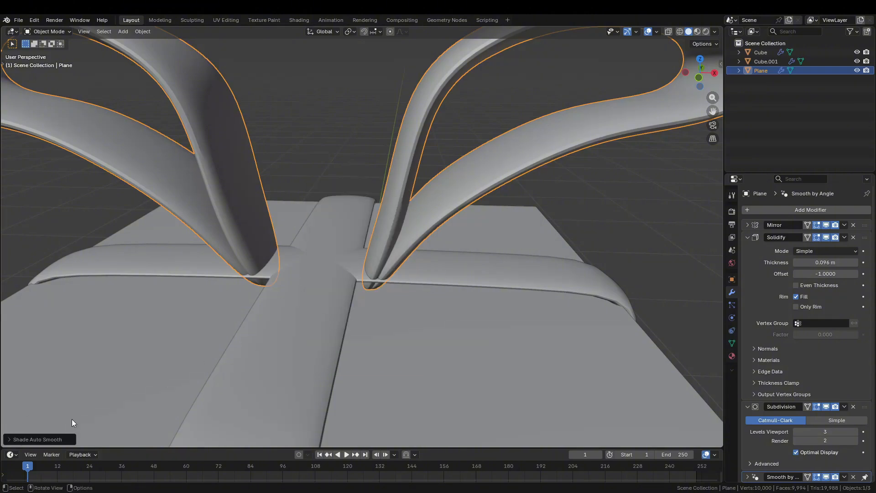
Step: Narrow the four base vertices of the bow loop along the Y axis to about 0.14 of their width
middle_drag(392, 297, 390, 259)
mouse_move(380, 292)
middle_down()
mouse_move(370, 277)
mouse_move(402, 276)
mouse_move(403, 263)
mouse_move(399, 279)
mouse_move(462, 290)
middle_up()
key(Tab)
key(shift+z)
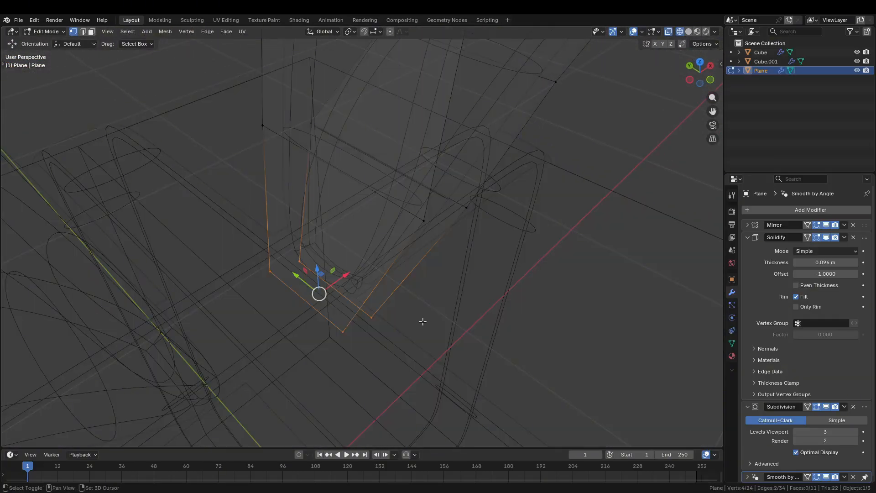
key(s)
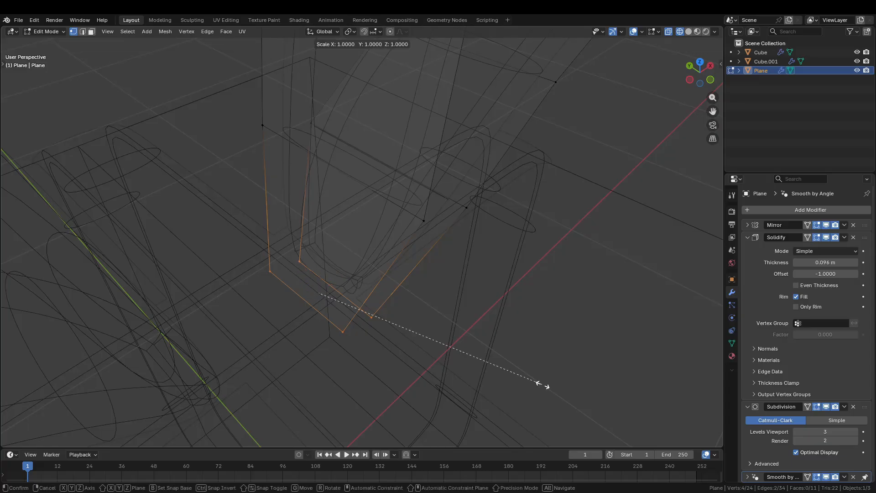
key(y)
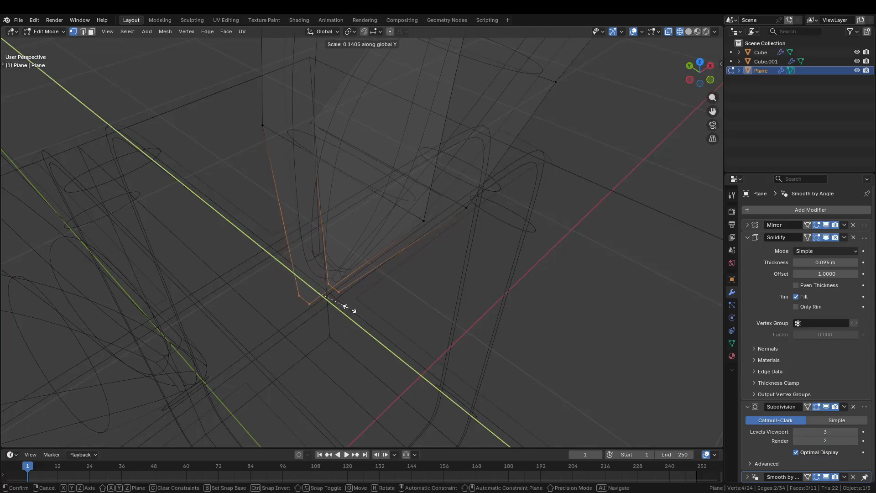
click(347, 307)
key(Tab)
middle_drag(408, 327, 434, 336)
key(shift+z)
scroll(413, 291, down, 3)
click(409, 287)
click(399, 318)
Step: Widen the bow loop's base vertices slightly along X and to more than double along Y
key(Tab)
key(s)
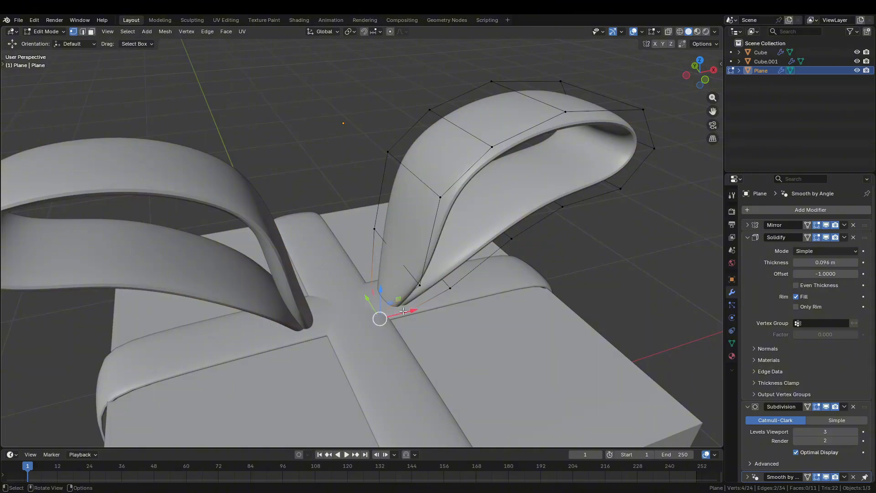
key(x)
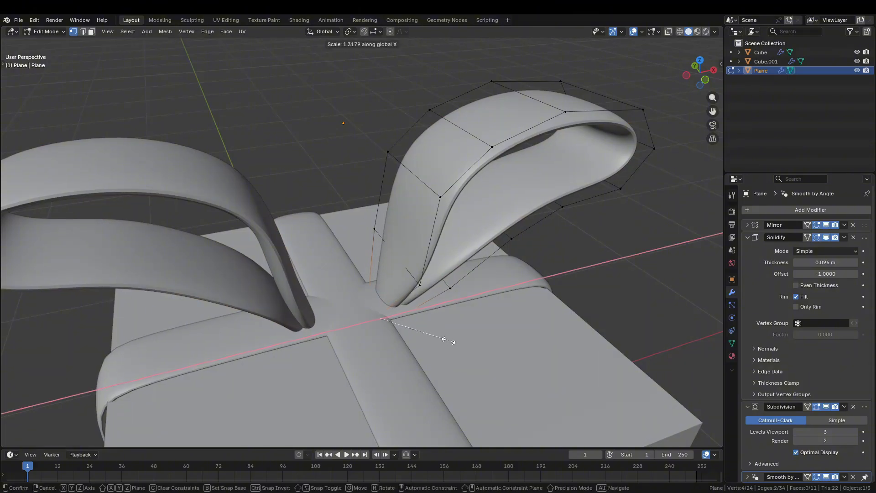
click(441, 338)
key(s)
key(y)
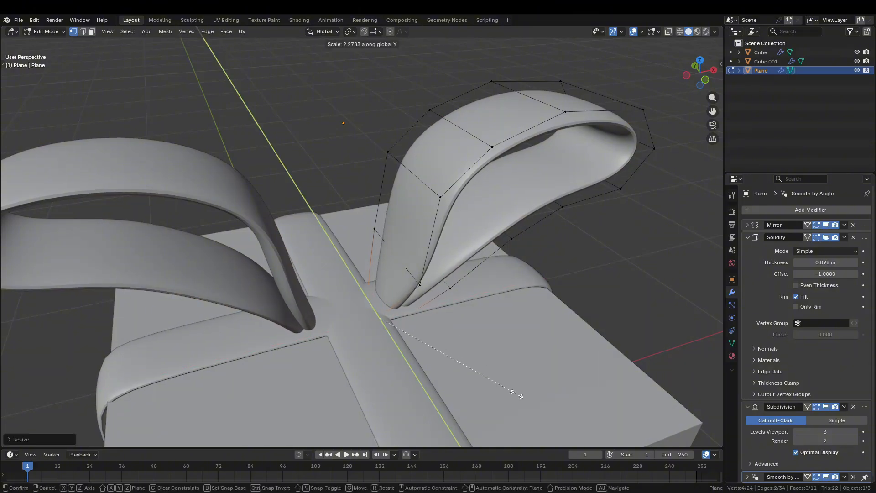
click(555, 413)
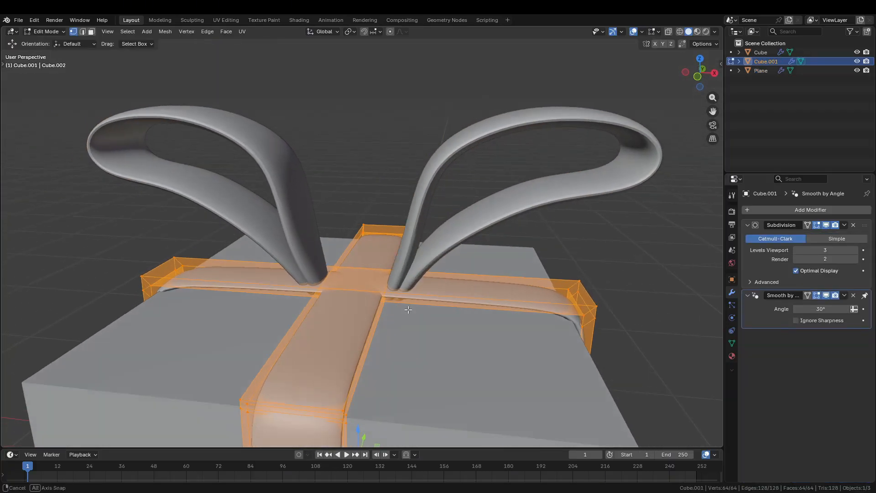
Step: Examine the ribbon's top faces and geometry where the two bands cross beneath the bow
middle_drag(408, 309, 425, 290)
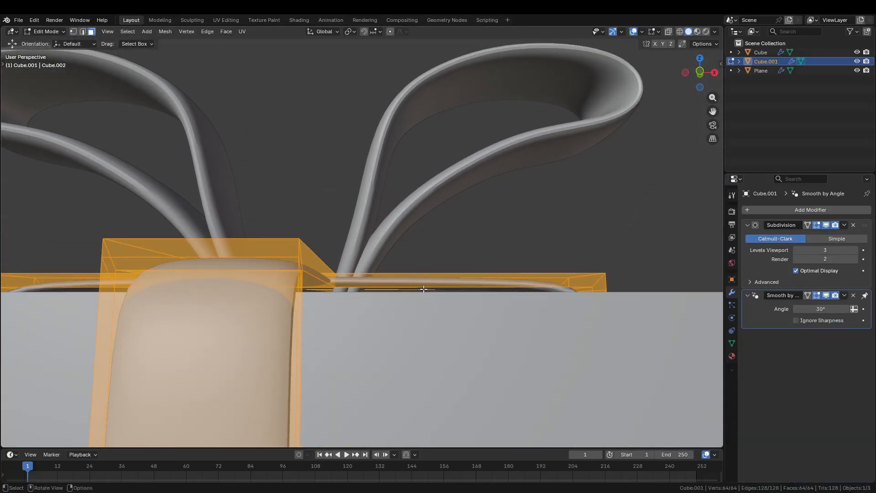
click(426, 288)
middle_drag(364, 301, 367, 295)
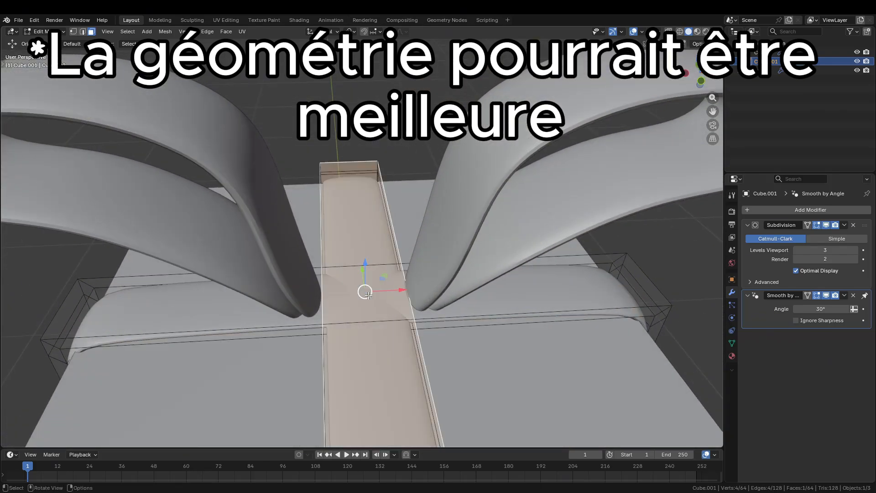
click(256, 319)
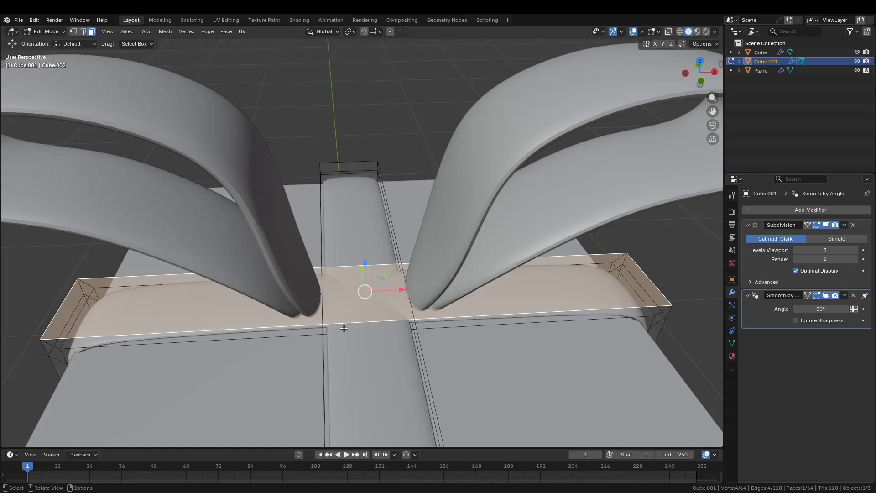
key(alt+a)
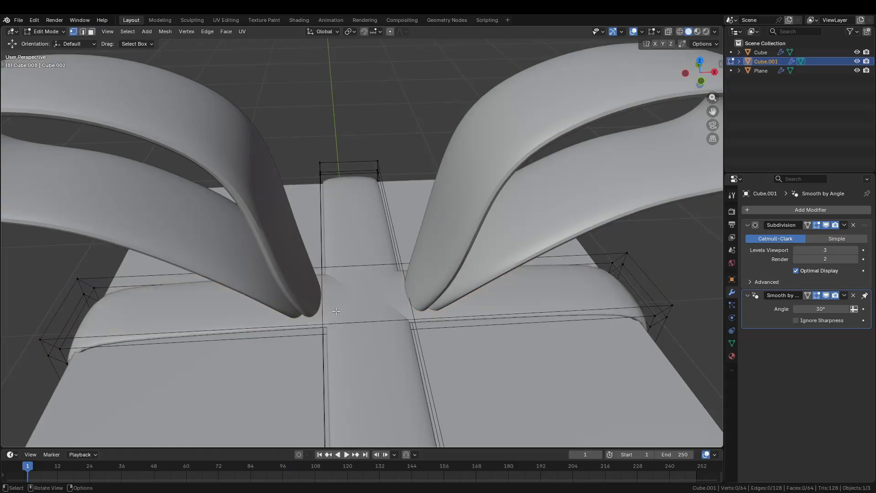
key(Tab)
key(Tab)
key(3)
click(215, 310)
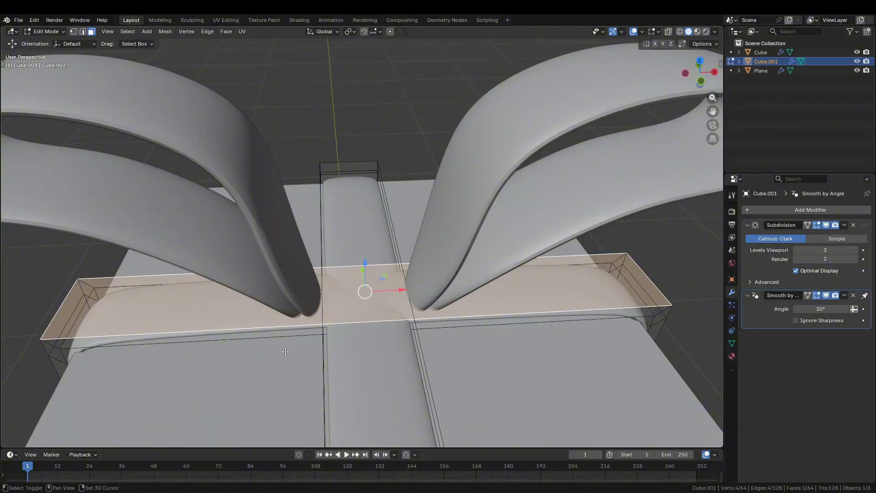
shift+middle_drag(285, 352, 414, 258)
mouse_move(508, 262)
shift+middle_down()
mouse_move(482, 287)
mouse_move(508, 254)
mouse_move(510, 279)
shift+middle_up()
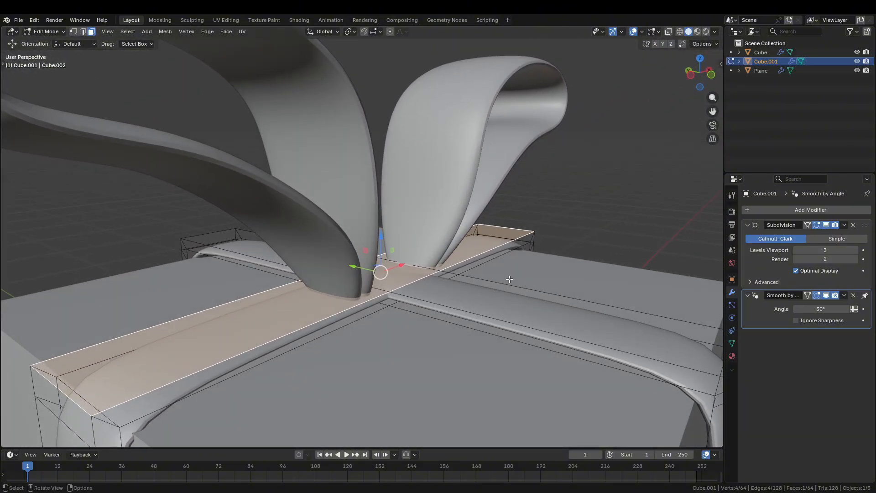
scroll(479, 302, down, 4)
scroll(422, 305, up, 5)
middle_drag(421, 311, 425, 276)
key(Tab)
Step: Hide the gift box, move the ribbon's inner face beneath the bow along Z, and unhide the box
click(373, 312)
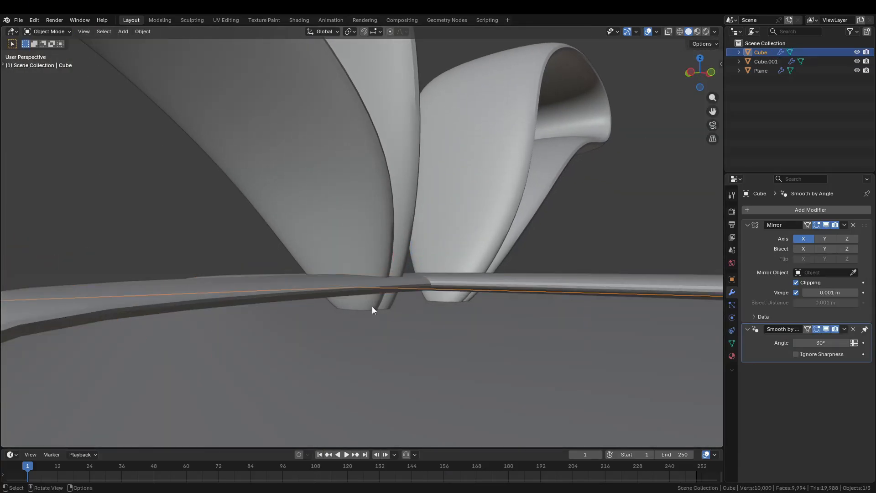
click(375, 293)
key(Tab)
key(Tab)
click(432, 316)
key(h)
key(Tab)
key(g)
key(z)
click(507, 379)
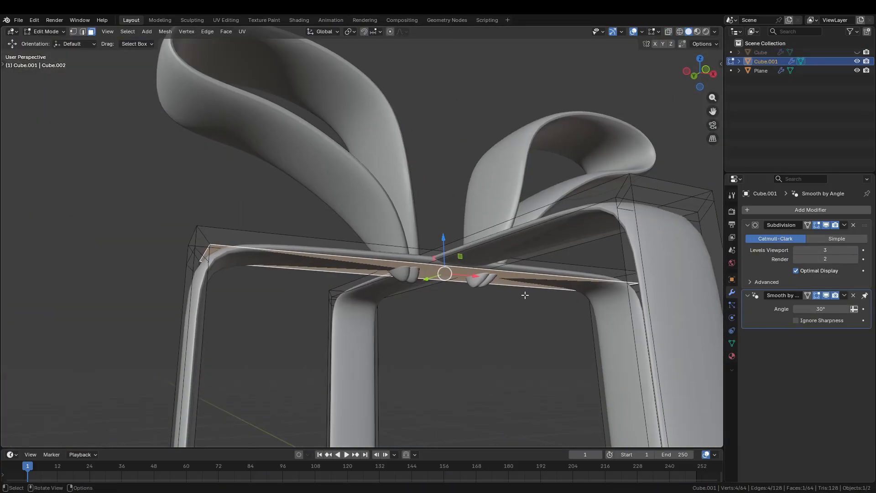
scroll(525, 296, down, 4)
key(Tab)
key(alt+h)
click(632, 301)
key(s)
click(649, 279)
middle_drag(648, 280, 608, 294)
key(Tab)
key(1)
click(605, 275)
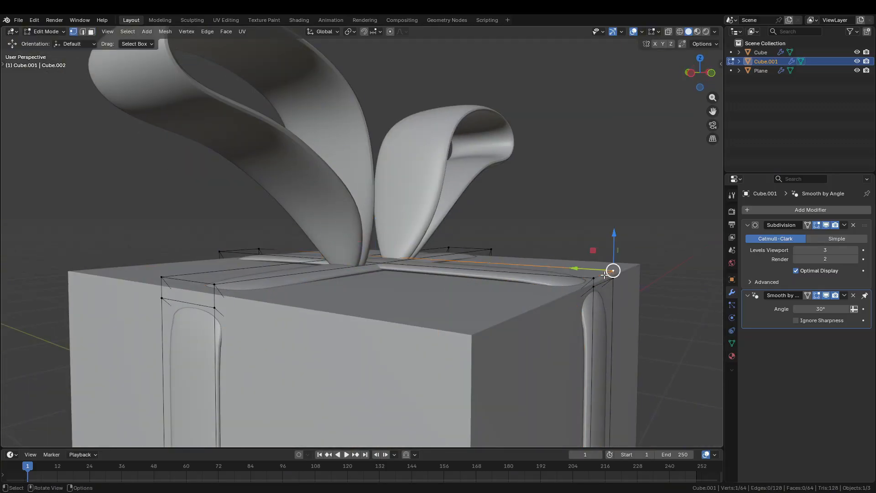
key(g)
key(y)
right_click(641, 286)
Step: Move the outer face of the ribbon's vertical band about 0.04 m along the Y axis
key(Tab)
key(Tab)
key(3)
alt+click(605, 283)
click(603, 328)
key(g)
key(y)
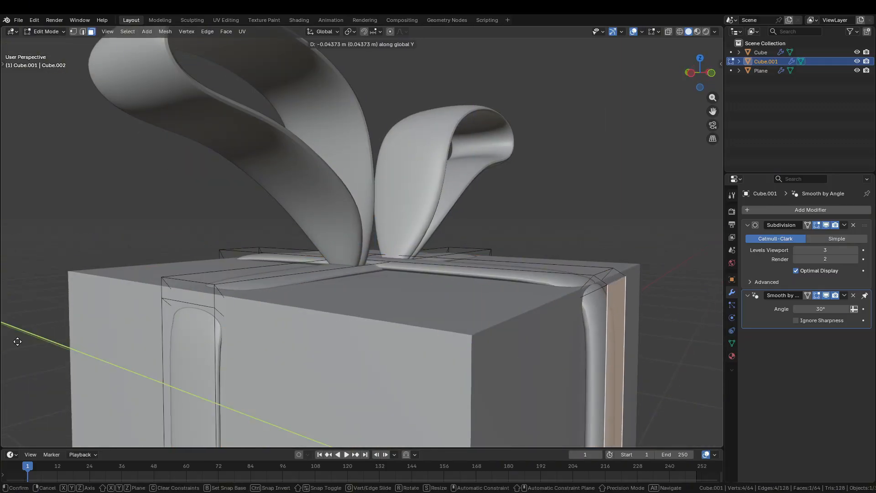
click(18, 341)
key(Tab)
scroll(525, 296, down, 4)
middle_drag(492, 310, 455, 213)
scroll(456, 213, down, 4)
click(443, 196)
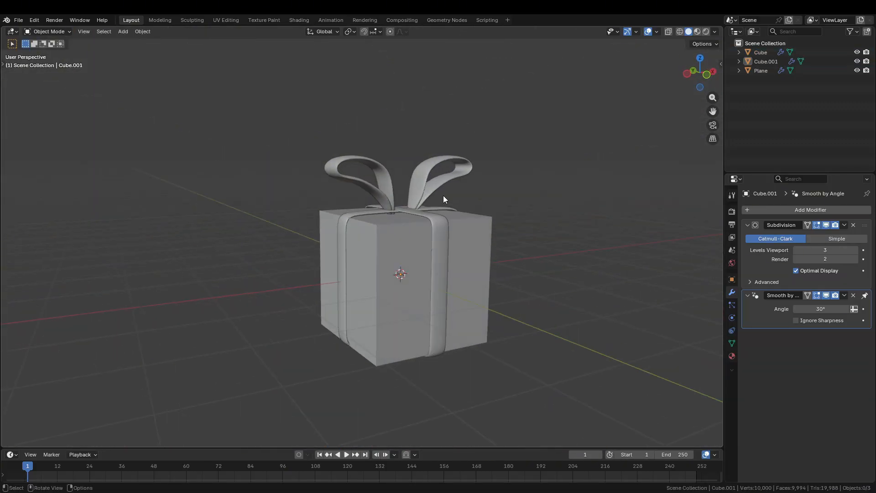
Step: Select the upper part of the ribbon through its geometry in wireframe display and adjust the face selection
click(439, 228)
key(Tab)
key(shift+z)
scroll(401, 238, up, 4)
middle_drag(338, 265, 437, 209)
shift+drag(488, 292, 64, 251)
key(shift+z)
mouse_move(219, 252)
middle_down()
mouse_move(405, 303)
mouse_move(361, 274)
mouse_move(266, 265)
middle_up()
shift+click(202, 292)
Step: Refine the selection of the ribbon's top faces and shift them along the Z axis
key(Tab)
scroll(395, 223, up, 4)
key(Tab)
scroll(396, 223, down, 5)
middle_drag(395, 222, 427, 232)
scroll(426, 265, up, 4)
shift+click(427, 282)
shift+click(430, 286)
scroll(511, 327, down, 3)
key(g)
key(z)
middle_drag(431, 286, 479, 292)
click(519, 330)
Step: Select the small end face at the ribbon's upper corner and enable proportional editing with Smooth falloff
scroll(491, 288, up, 3)
alt+click(478, 280)
click(507, 269)
key(o)
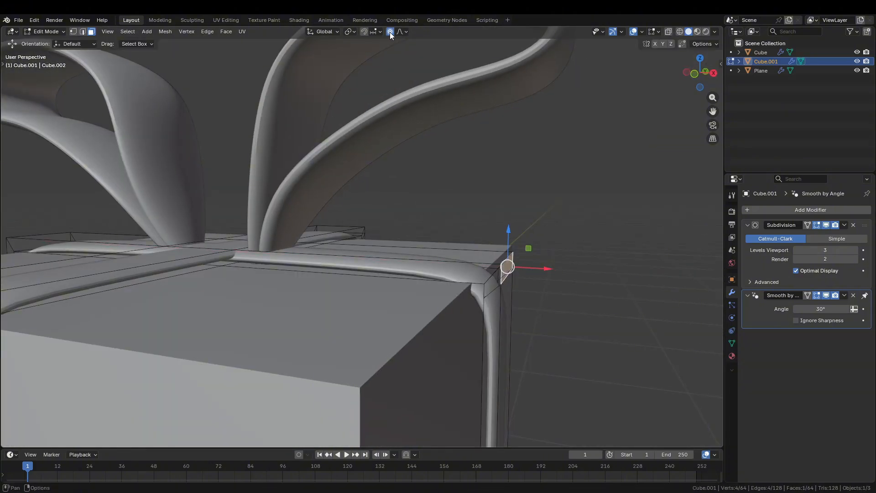
click(404, 31)
Step: Move the ribbon's corner face along X with an adjusted proportional size, and raise it slightly along Z
key(g)
key(x)
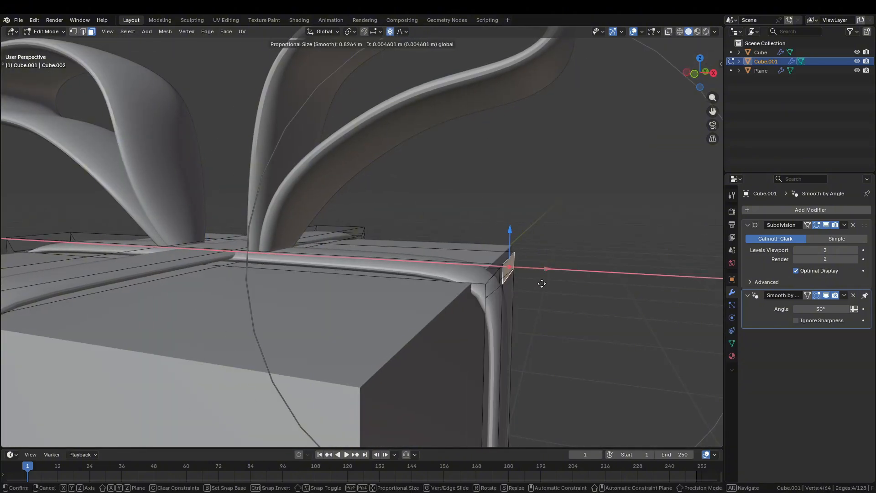
scroll(545, 279, up, 15)
drag(541, 283, 541, 264)
scroll(509, 226, down, 5)
drag(509, 231, 509, 222)
scroll(474, 256, down, 5)
Step: Adjust the ribbon's side band along X and its upper corner along Z
mouse_move(452, 269)
middle_down()
mouse_move(459, 264)
mouse_move(479, 283)
mouse_move(461, 256)
middle_up()
scroll(481, 292, up, 5)
alt+click(456, 351)
key(g)
key(x)
alt+click(438, 160)
key(g)
key(z)
Step: Add a loop cut across the ribbon's top near the crossing and move the band's top face along Z
key(ctrl+r)
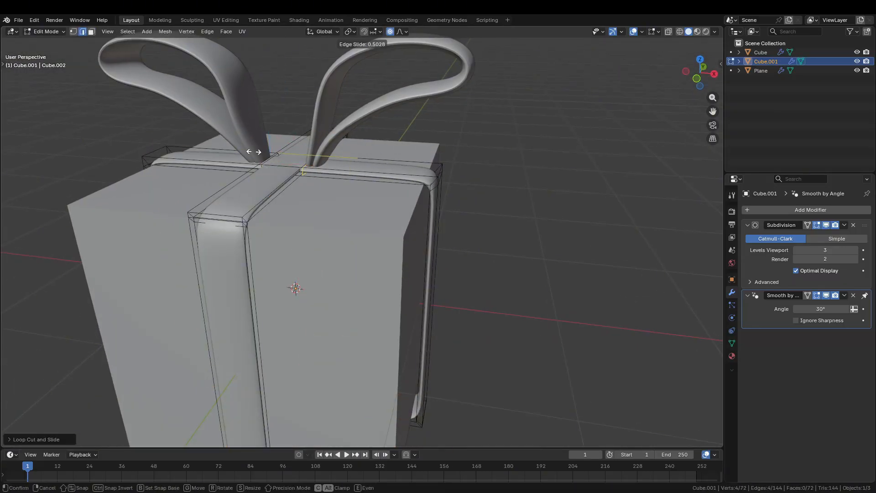
click(254, 152)
key(3)
click(371, 165)
key(g)
key(z)
click(371, 169)
key(Tab)
middle_drag(395, 227, 529, 271)
Step: Add a loop cut to the ribbon near the box's bottom corner
key(Tab)
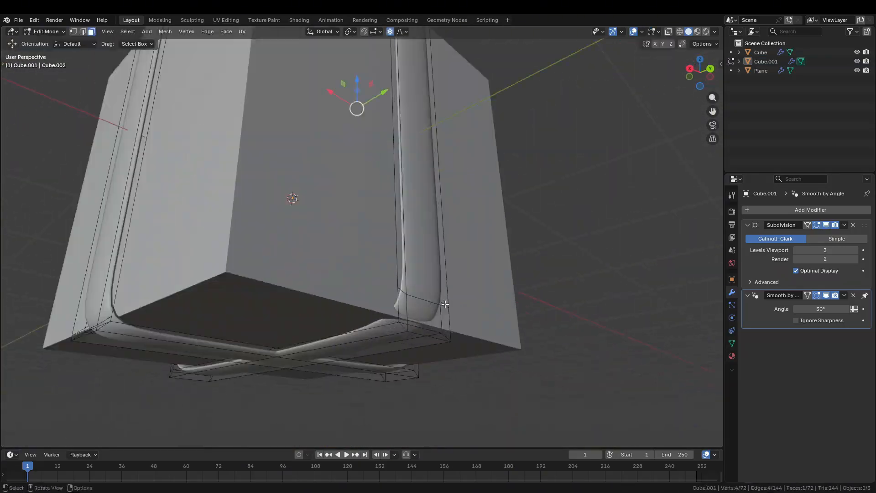
middle_drag(445, 304, 429, 274)
key(ctrl+r)
click(499, 316)
middle_drag(499, 316, 169, 362)
key(Tab)
Step: Examine the ribbon's fit around the box and the bow's base from several sides
scroll(183, 319, down, 4)
middle_drag(201, 283, 323, 274)
scroll(337, 310, up, 2)
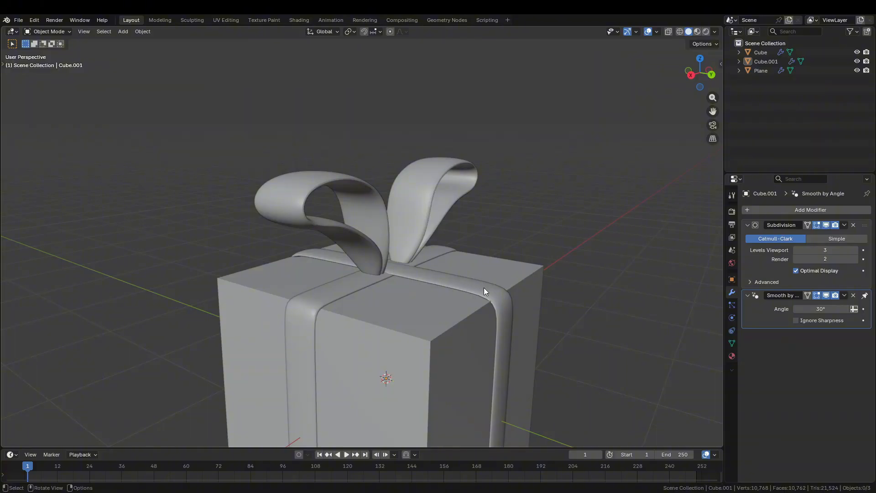
middle_drag(484, 287, 309, 316)
scroll(258, 304, up, 3)
middle_drag(259, 303, 214, 306)
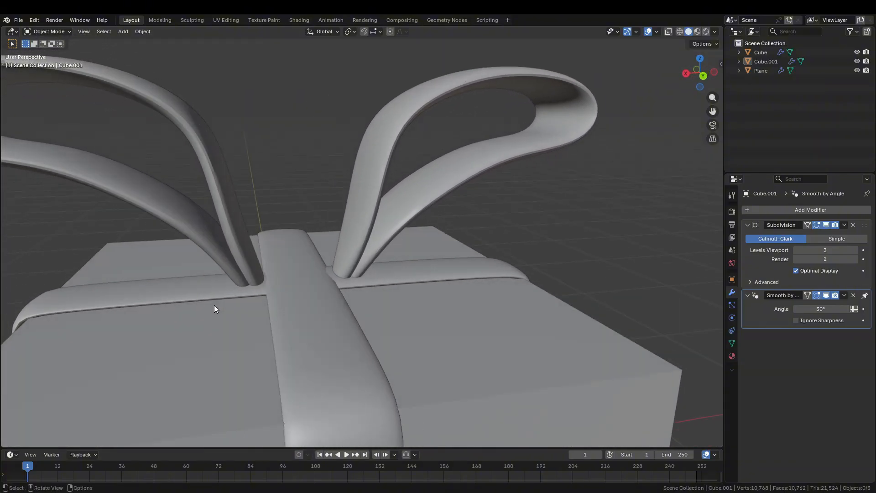
click(338, 235)
click(344, 251)
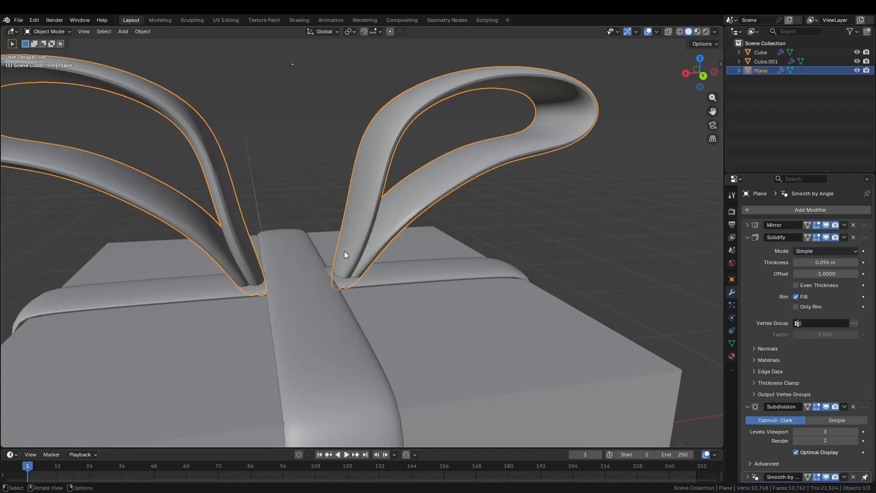
middle_drag(344, 251, 487, 107)
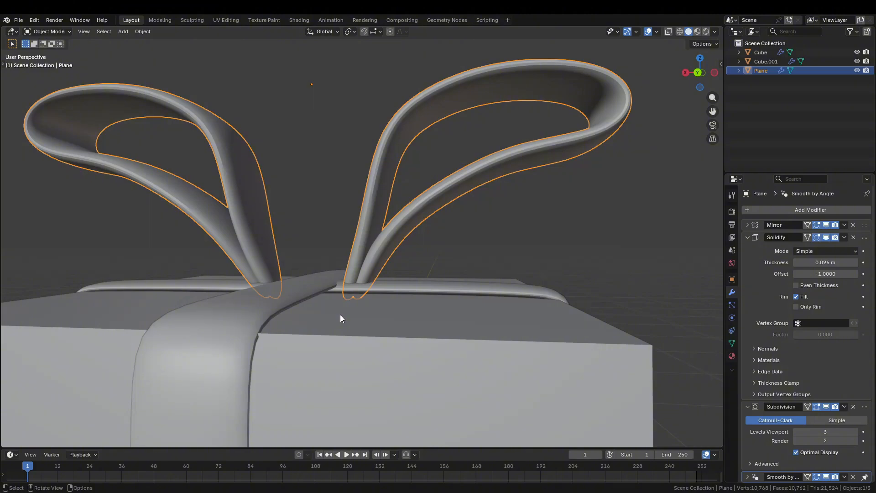
click(356, 299)
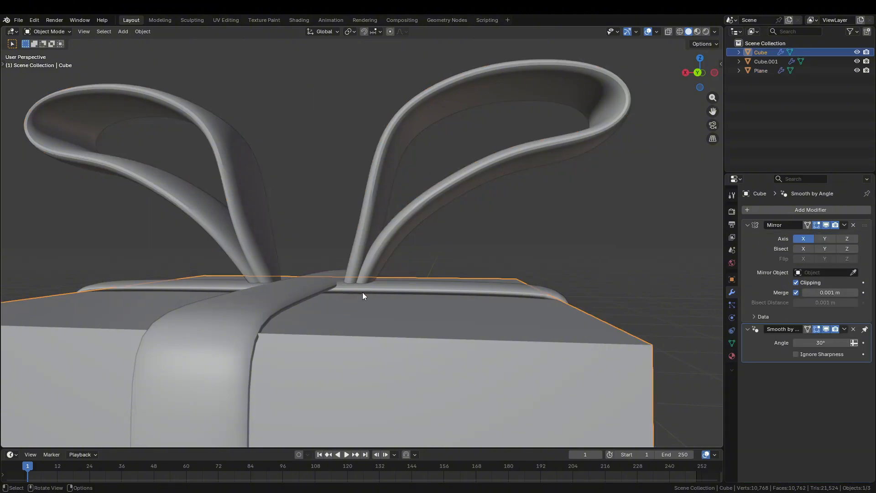
click(424, 244)
scroll(425, 244, down, 2)
scroll(425, 244, down, 5)
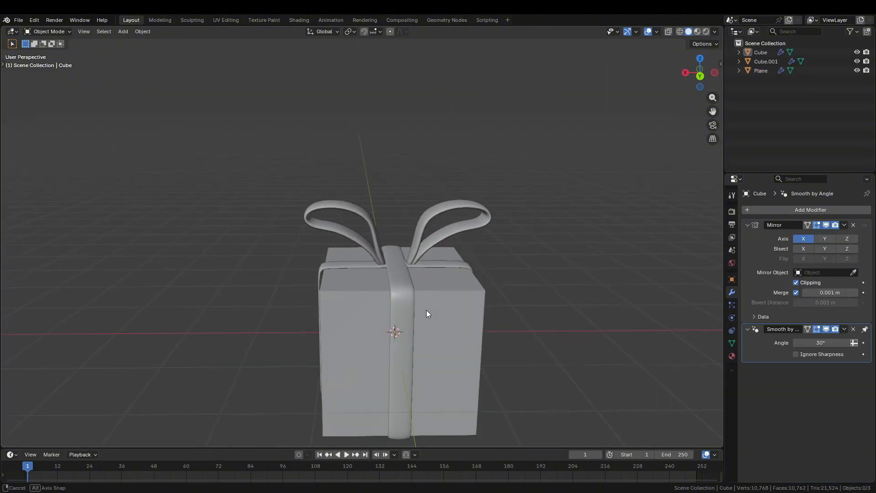
Step: Bevel all edges of the gift box by about 0.15 m with 4 segments
click(427, 315)
scroll(360, 290, up, 3)
scroll(361, 291, down, 2)
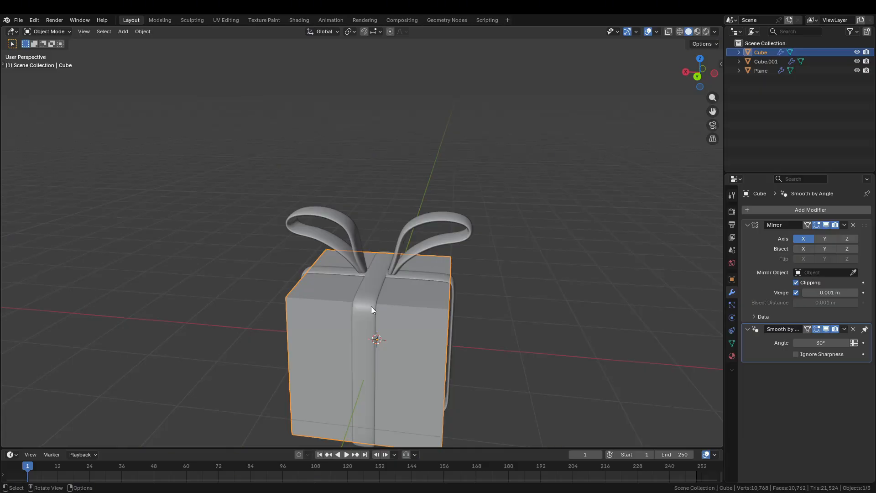
middle_drag(371, 306, 418, 313)
key(Tab)
key(a)
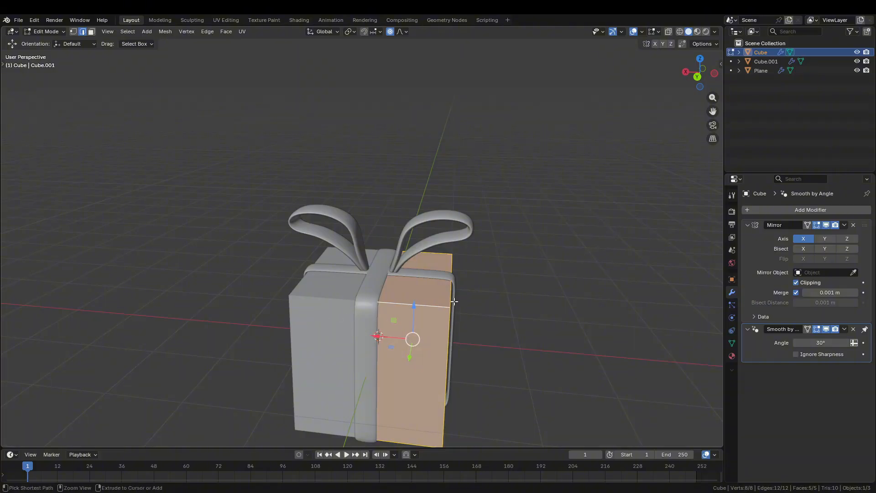
key(ctrl+b)
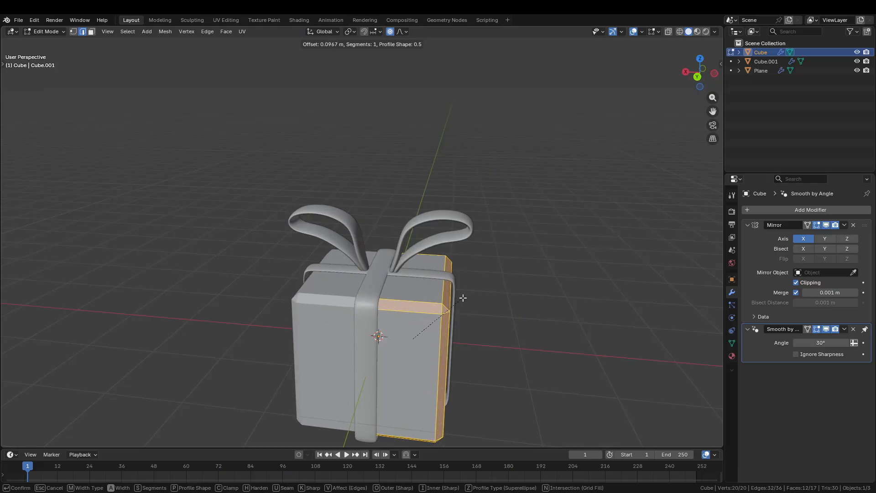
scroll(462, 298, up, 1)
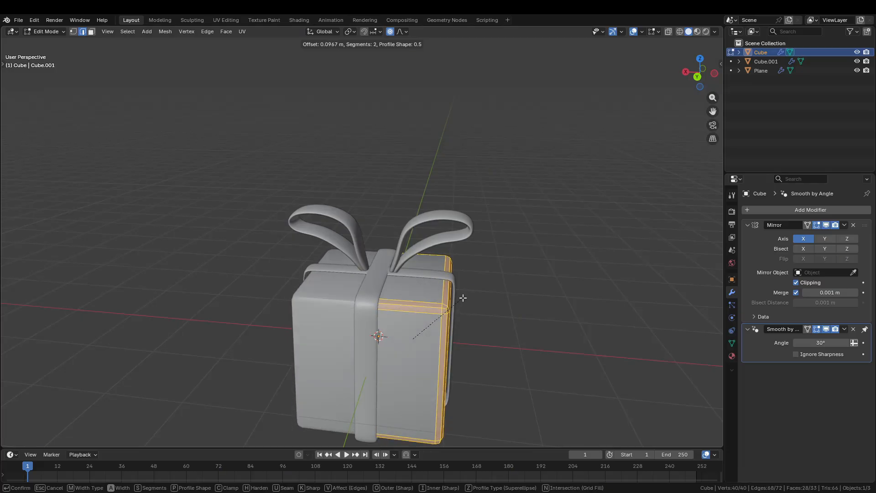
scroll(462, 298, up, 1)
scroll(470, 297, down, 1)
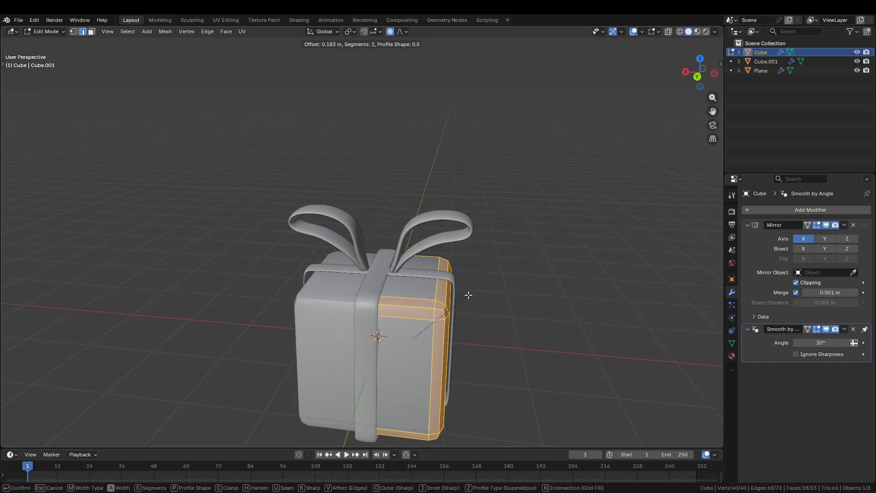
scroll(465, 296, up, 2)
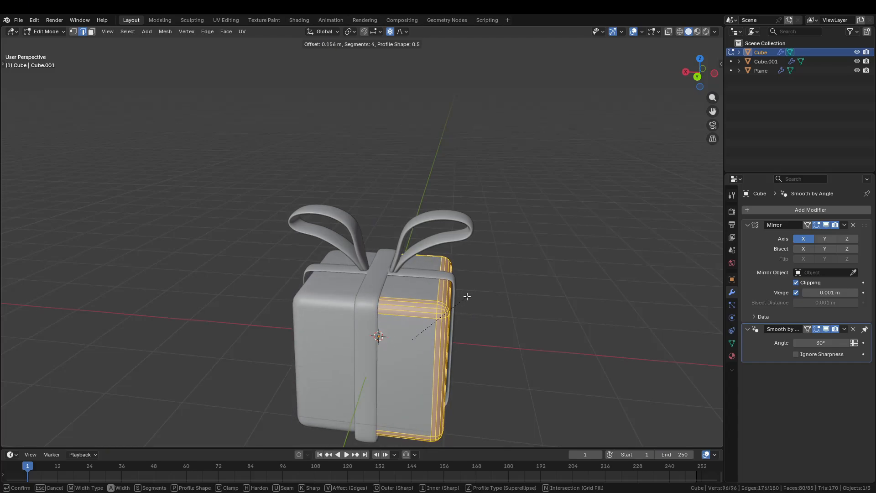
click(465, 299)
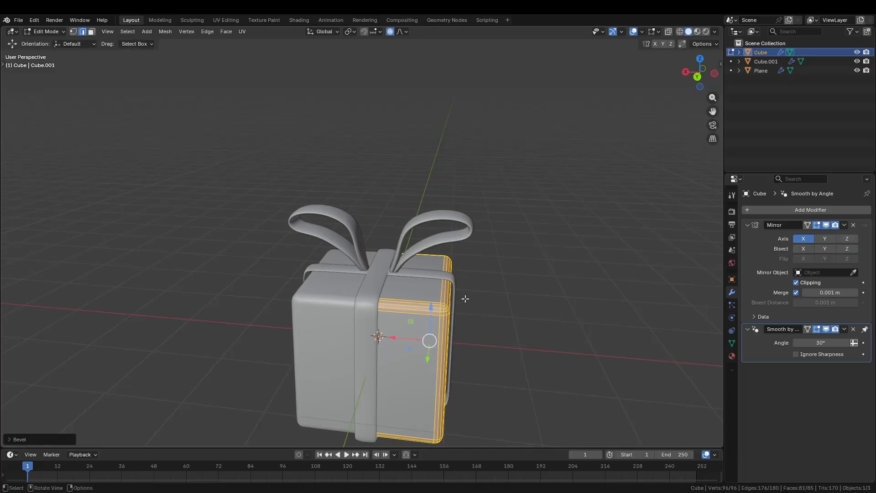
Step: Try Shade Auto Smooth and Shade Smooth on the bevelled gift box and check how its rounded edges look
scroll(465, 299, up, 5)
middle_drag(438, 310, 417, 294)
key(Tab)
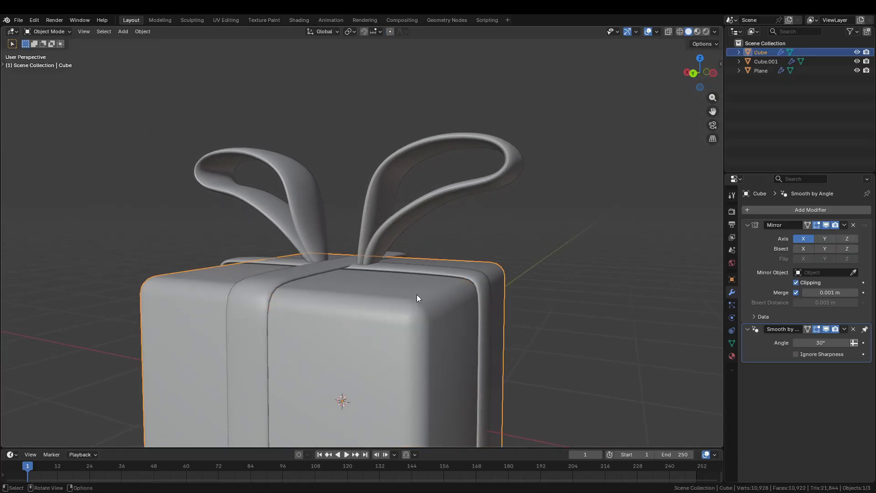
scroll(463, 327, down, 5)
middle_drag(433, 342, 451, 347)
right_click(445, 302)
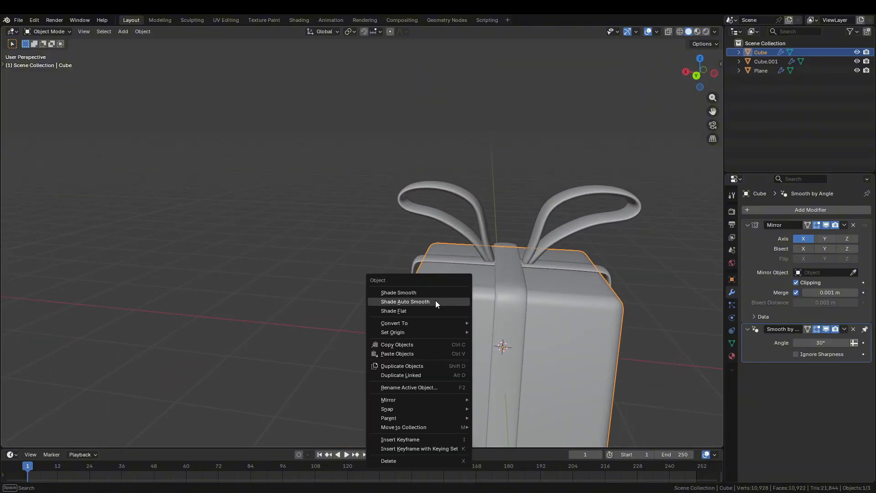
click(435, 301)
right_click(434, 301)
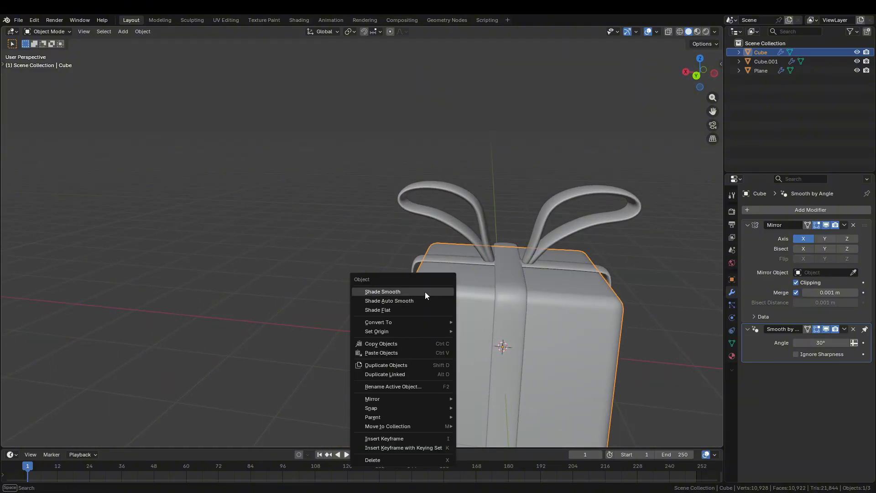
click(426, 292)
middle_drag(426, 292, 494, 301)
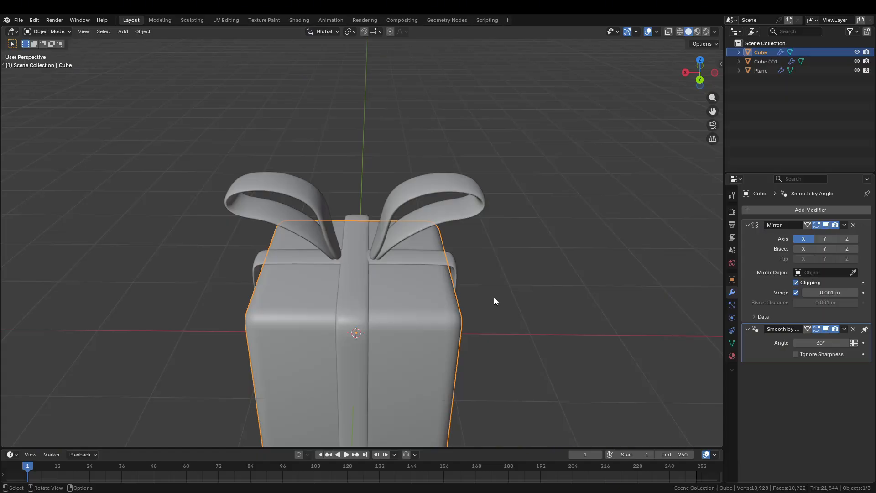
Step: Try subdivision levels 1 to 3 on the unbevelled gift box and undo the subdivision
key(Tab)
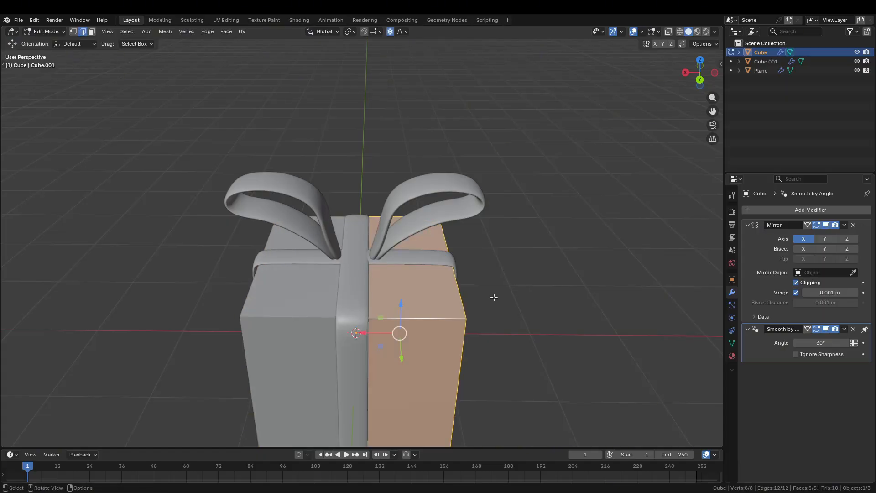
key(Tab)
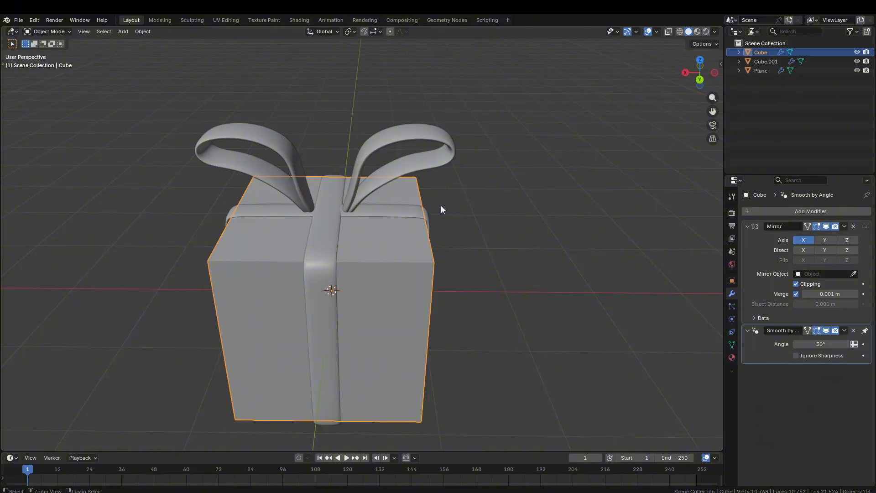
key(ctrl+1)
key(ctrl+2)
key(ctrl+3)
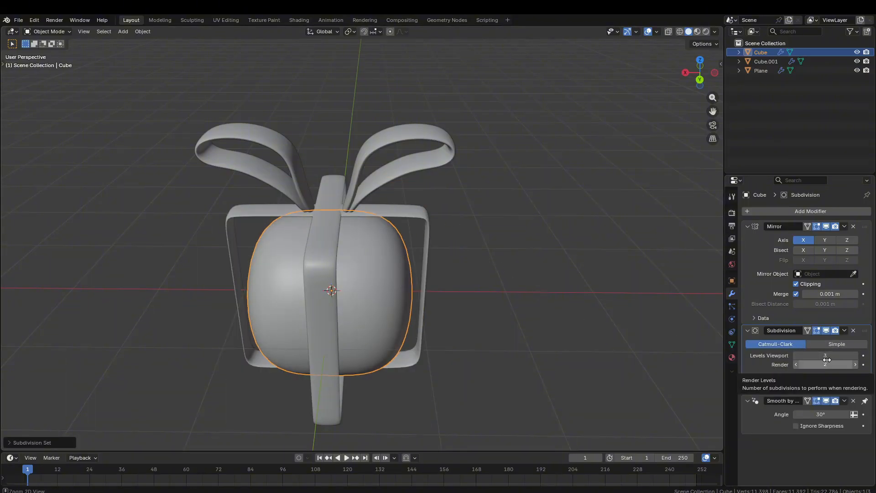
key(ctrl+1)
key(ctrl+2)
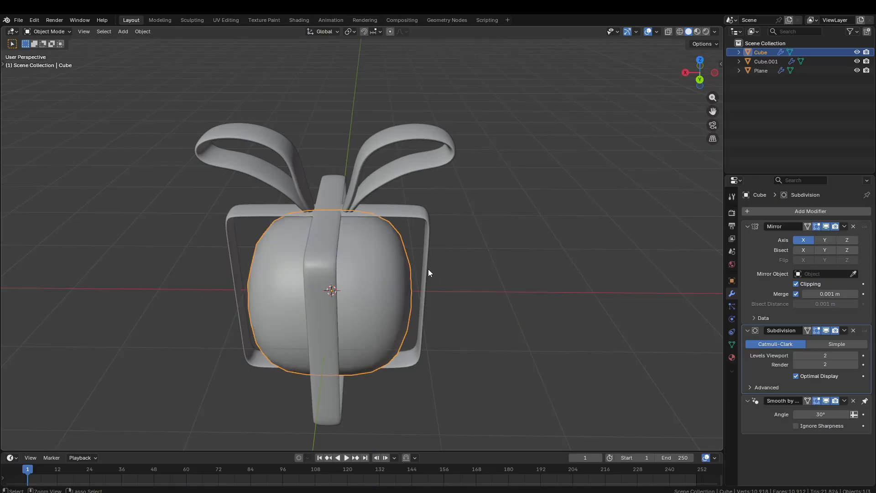
key(ctrl+1)
key(ctrl+z)
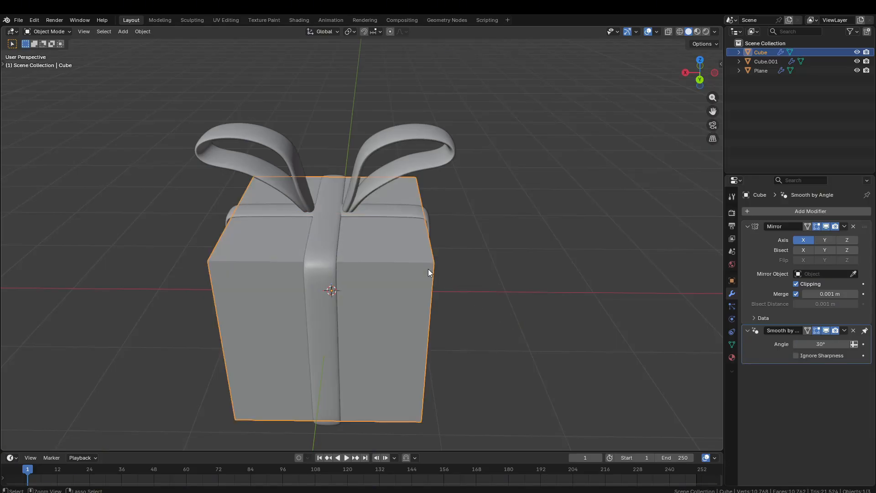
Step: Add a Subdivision Surface modifier to the gift box with viewport levels set to 2
click(795, 212)
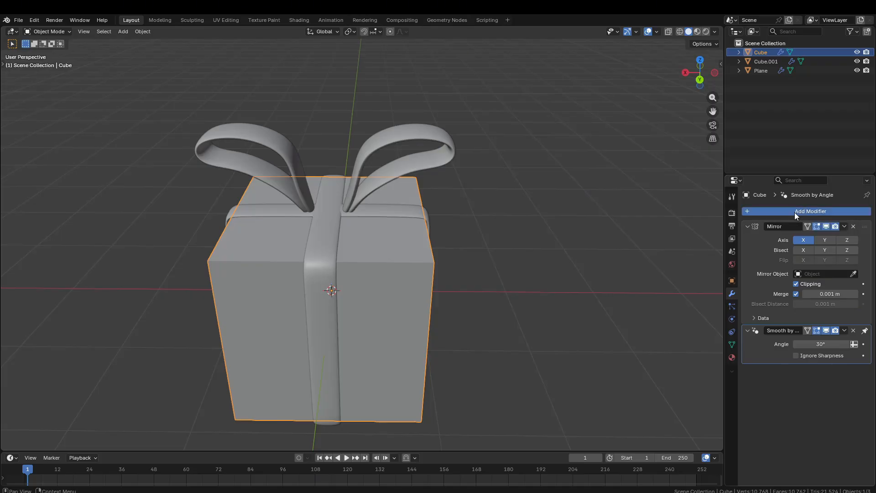
key(space)
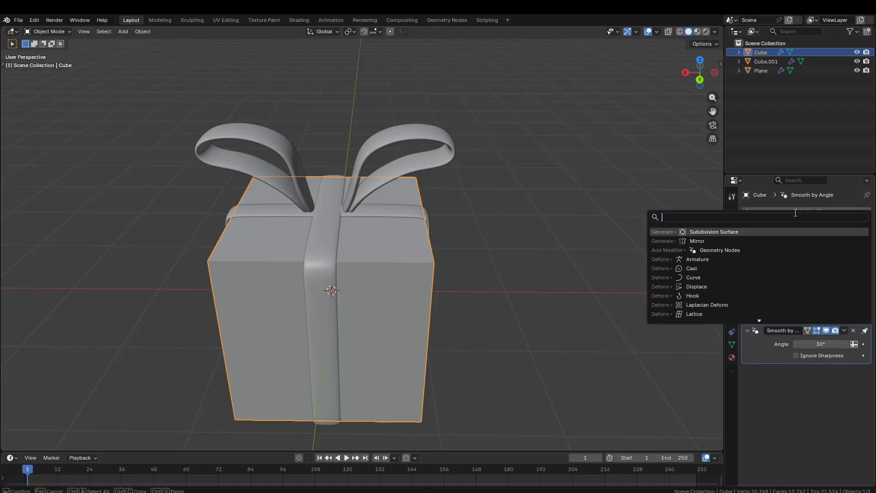
text(subs)
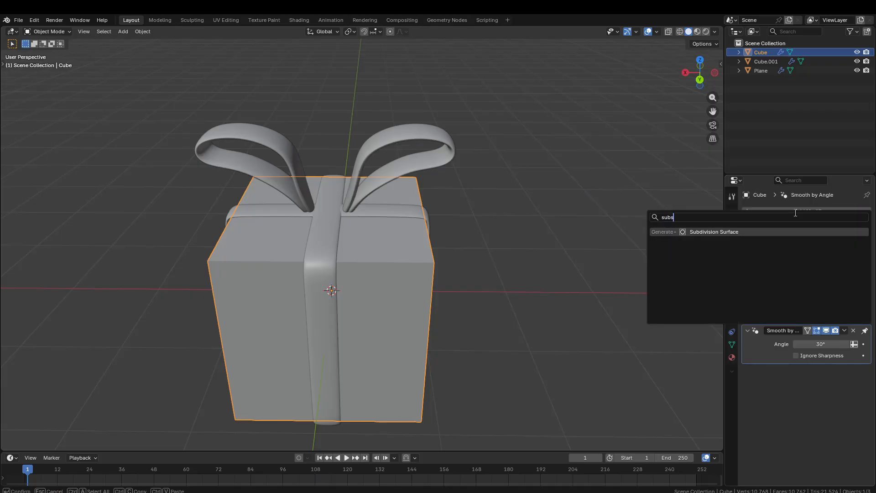
click(710, 231)
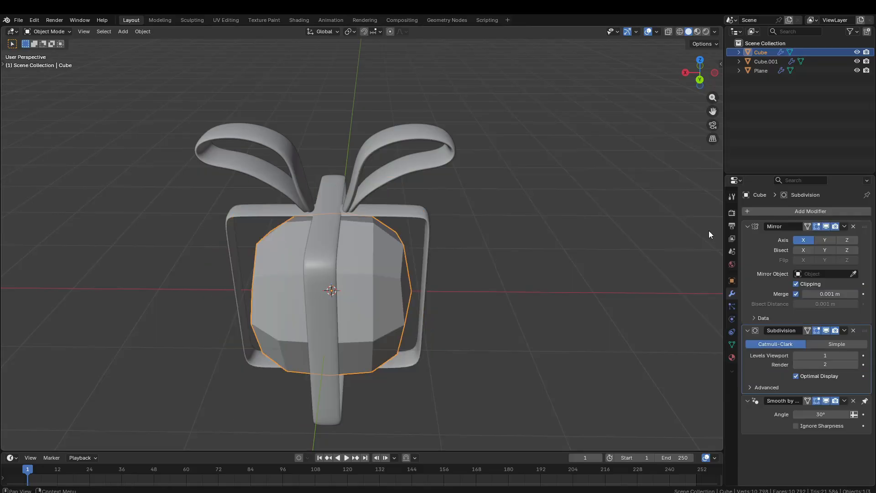
key(ctrl+2)
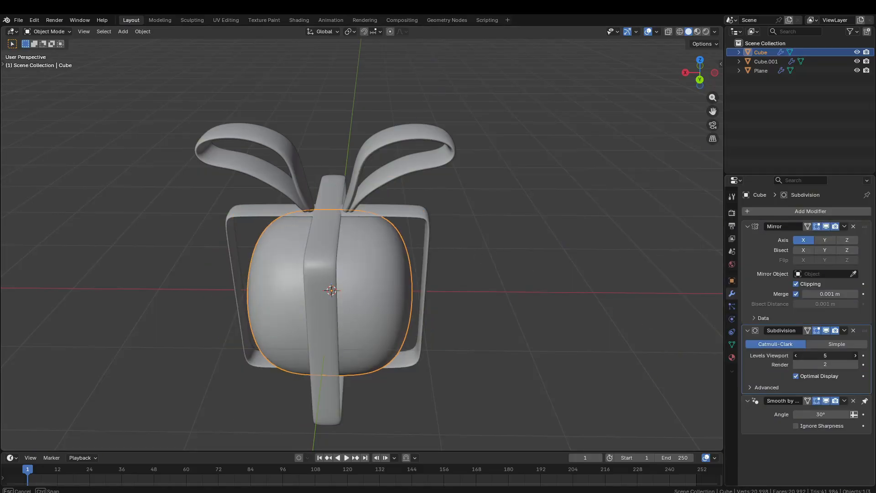
drag(817, 355, 811, 355)
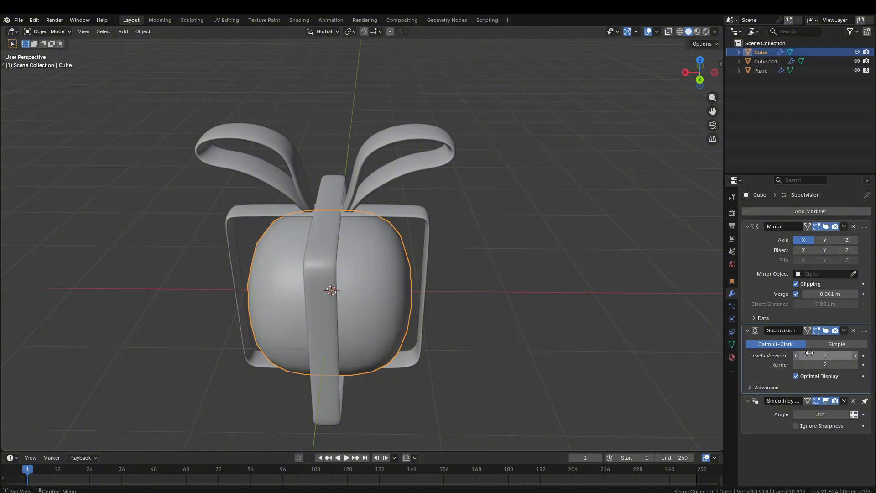
Step: Add supporting loop cuts to the gift box close to its outer side, top and bottom edges
middle_drag(407, 305, 381, 233)
key(Tab)
key(ctrl+r)
click(381, 232)
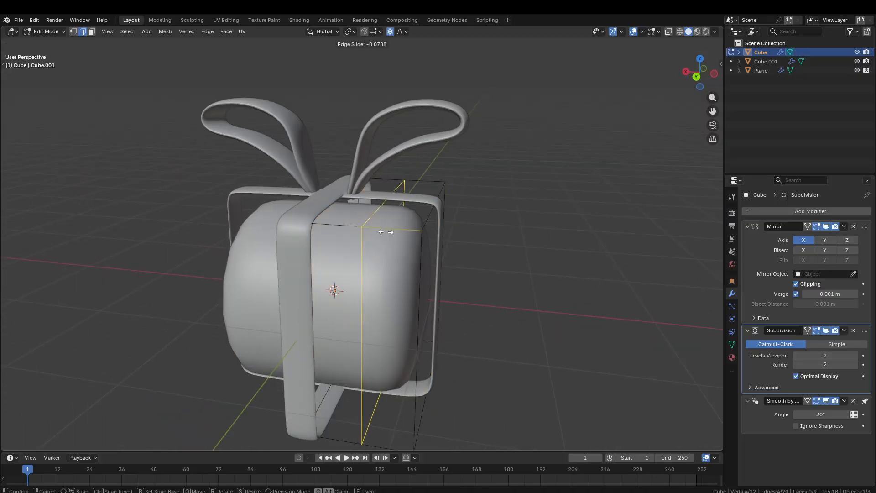
click(430, 236)
key(ctrl+r)
click(412, 268)
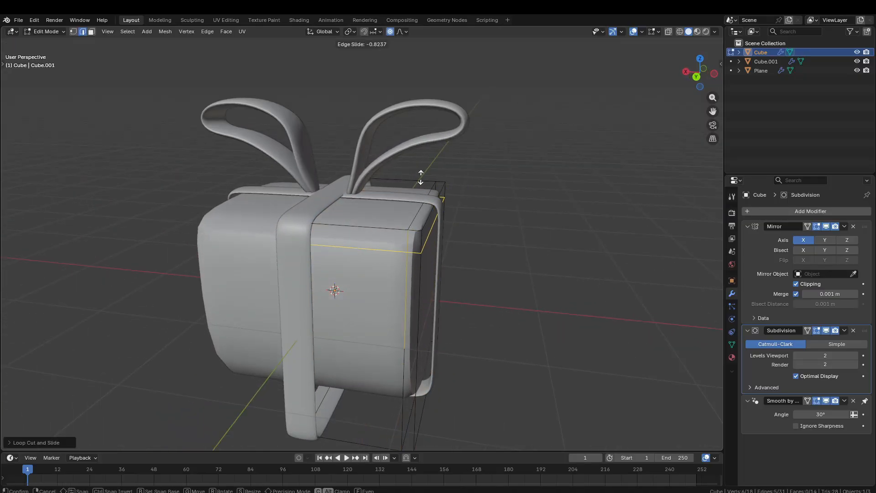
click(412, 241)
key(ctrl+r)
click(413, 292)
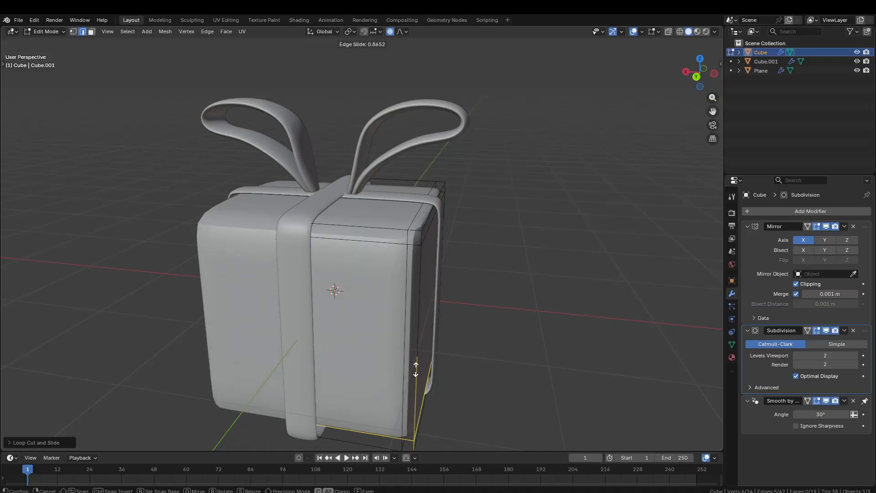
click(415, 378)
Step: Add two vertical loop cuts on the gift box's side, near its front and back corners
middle_drag(447, 318, 368, 258)
key(ctrl+r)
click(480, 256)
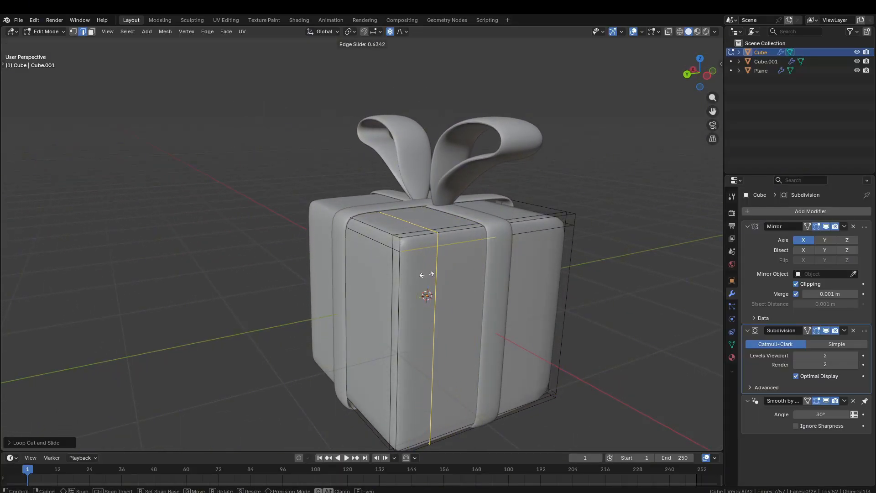
click(426, 274)
key(ctrl+r)
click(493, 244)
click(520, 234)
Step: Bevel all edges of the unsubdivided gift box with 4 segments and return to Object Mode
key(Tab)
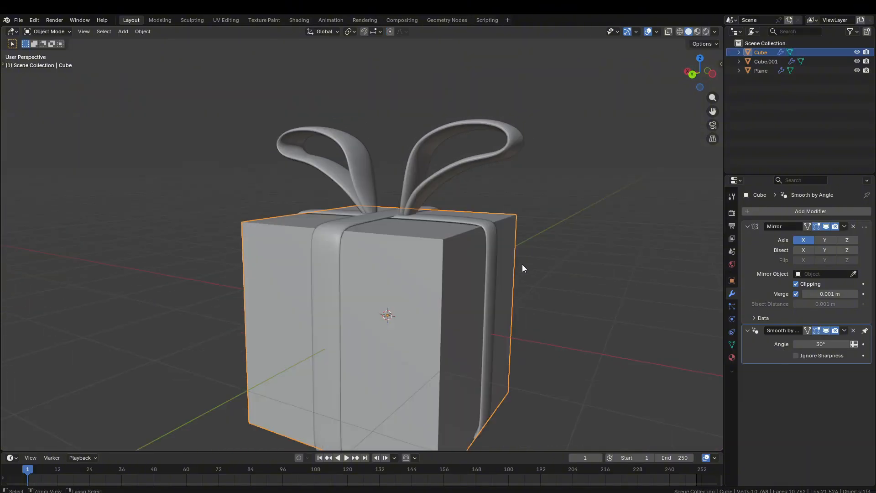
key(Tab)
key(a)
key(ctrl+b)
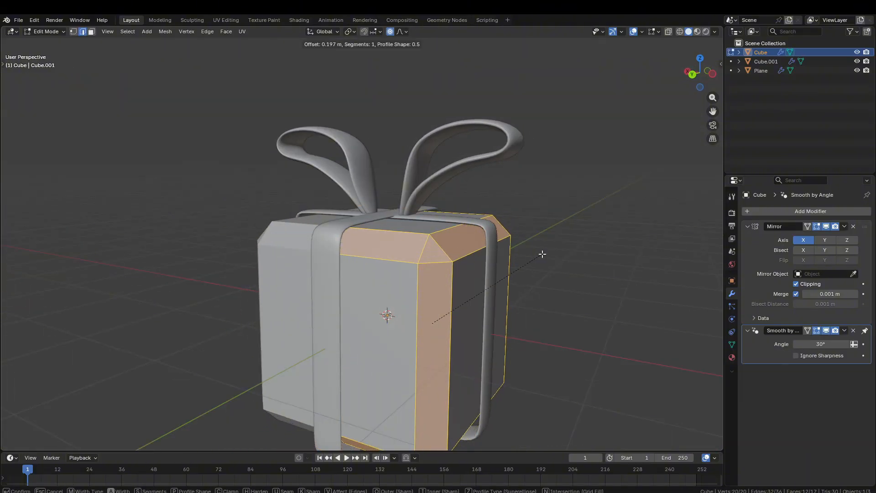
scroll(536, 257, up, 3)
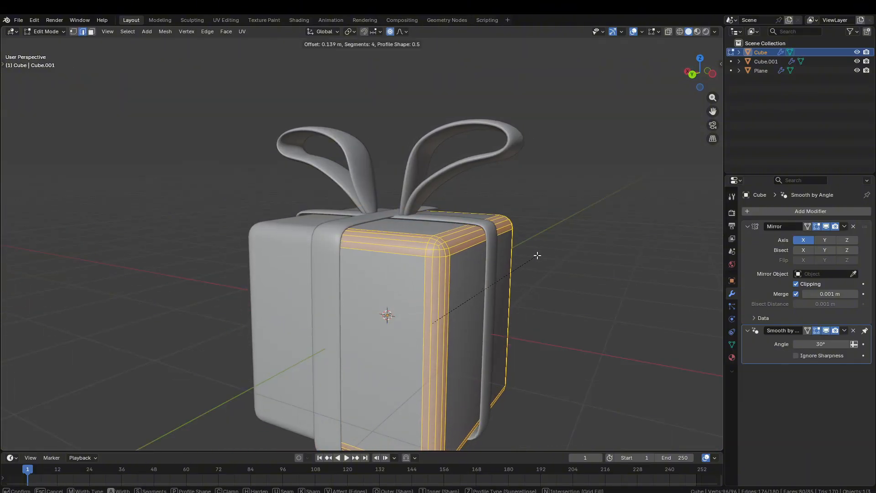
click(506, 276)
key(Tab)
middle_drag(287, 358, 319, 365)
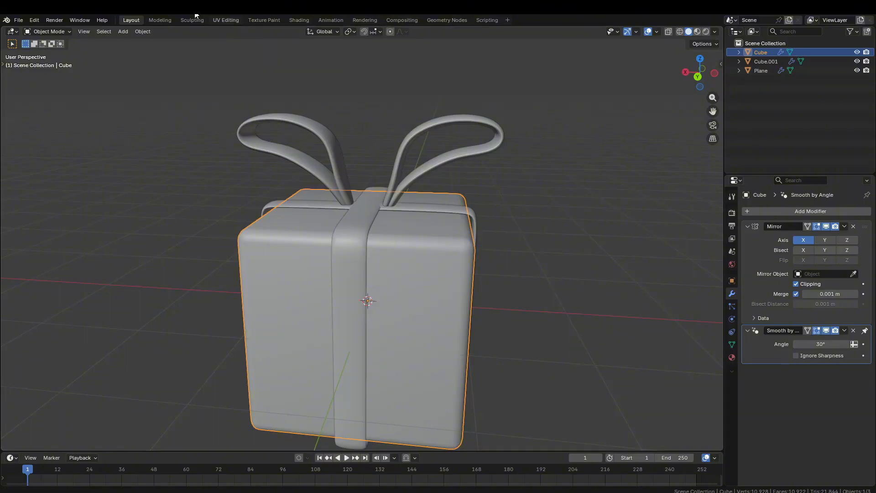
Step: Switch to the UV Editing workspace with the gift box active
click(265, 23)
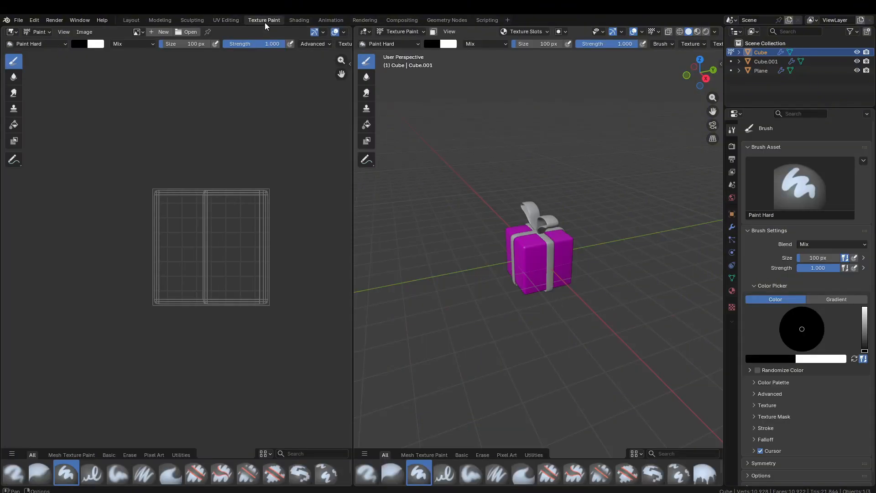
click(235, 23)
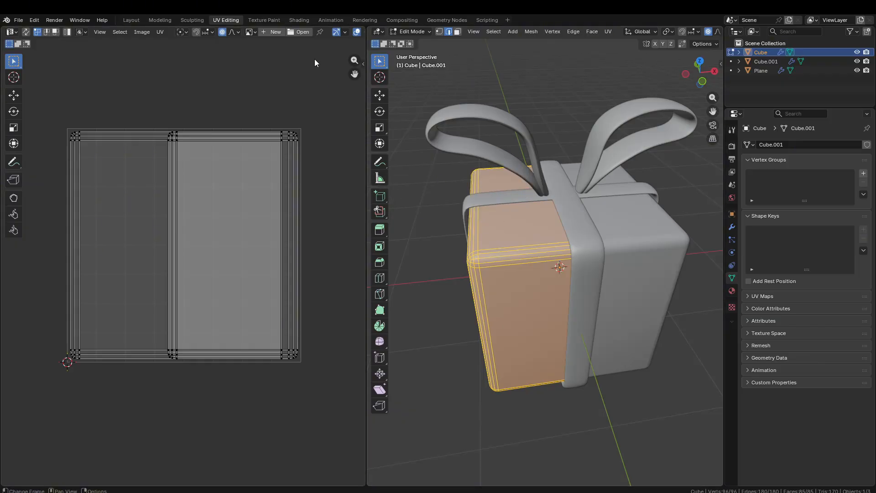
key(Tab)
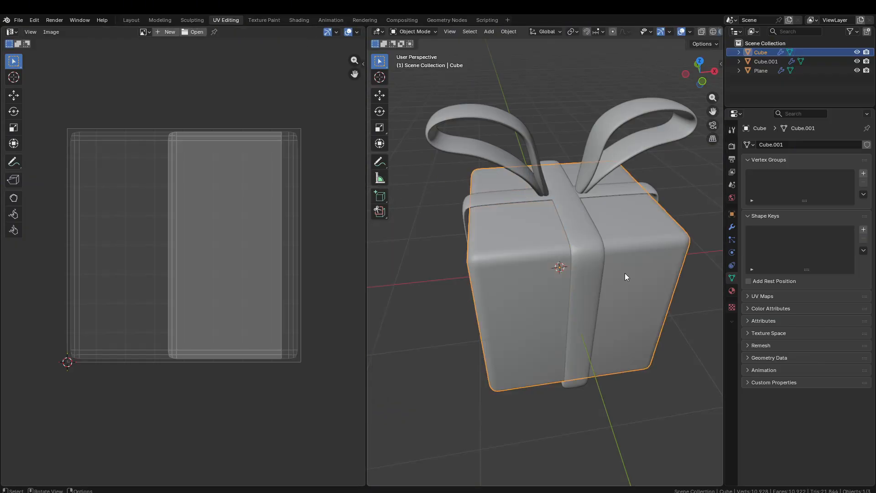
Step: Try unwrapping the gift box with Cylinder Projection and undo it
key(Tab)
key(u)
click(569, 257)
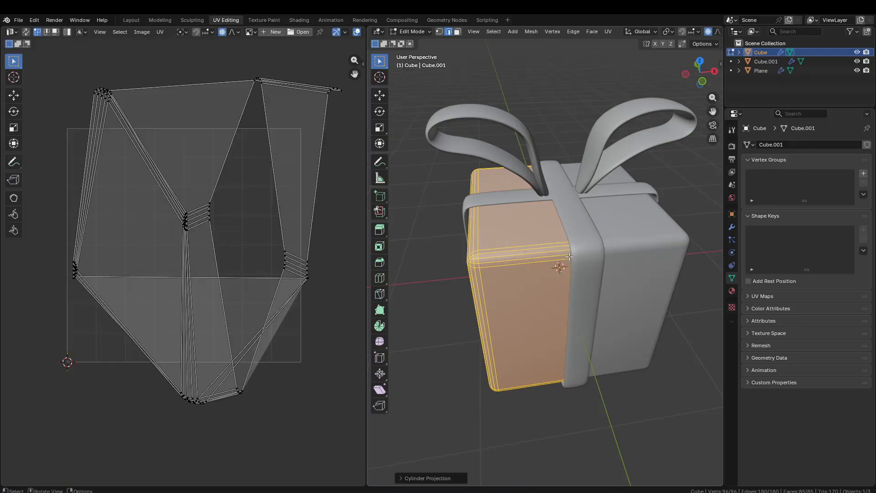
key(ctrl+z)
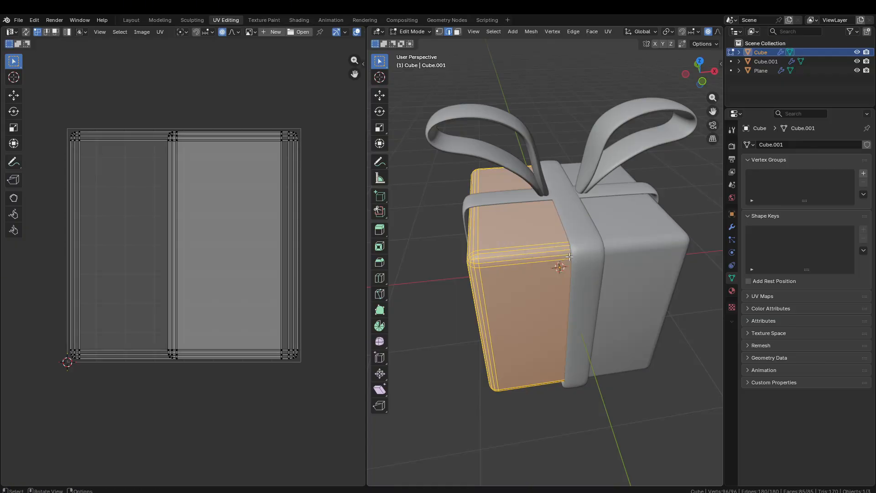
Step: Unwrap the gift box with Smart UV Project using a 66° angle limit and the Scaled margin method
key(u)
click(569, 256)
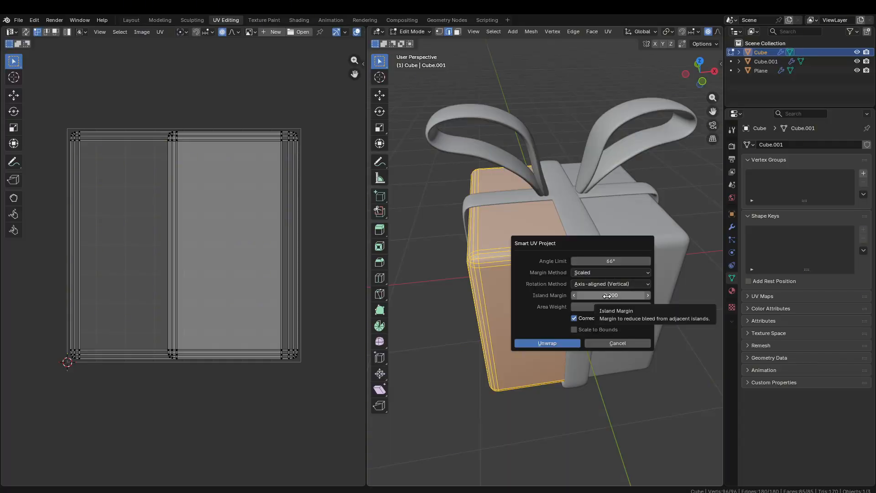
click(549, 344)
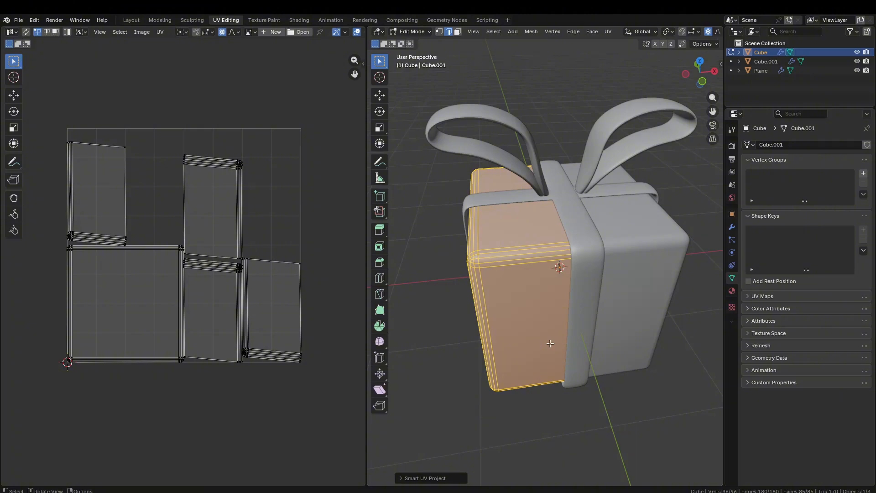
Step: Unwrap the gift box again with Smart UV Project, using the Scaled margin method and an island margin of 0.010
scroll(125, 249, up, 6)
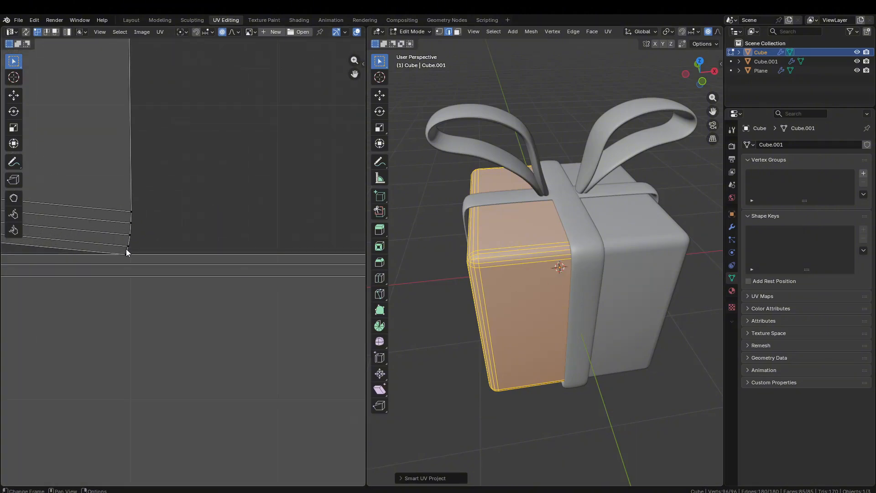
click(127, 255)
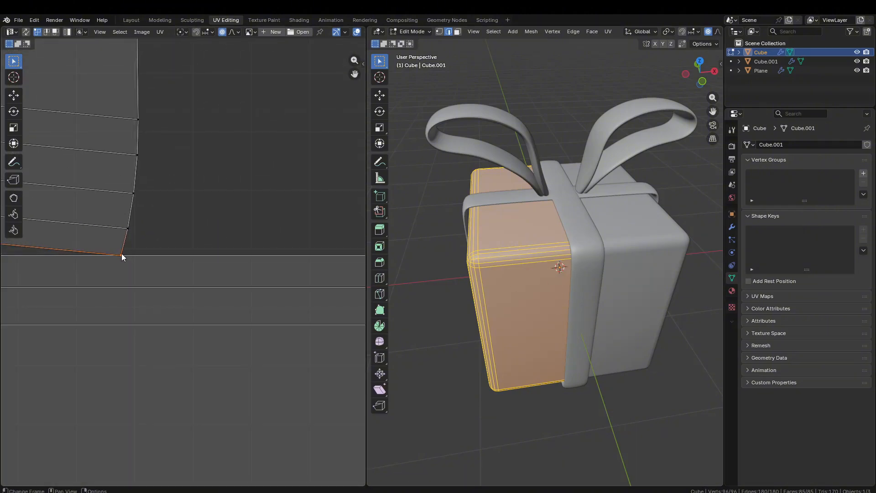
scroll(121, 254, down, 5)
scroll(122, 255, up, 2)
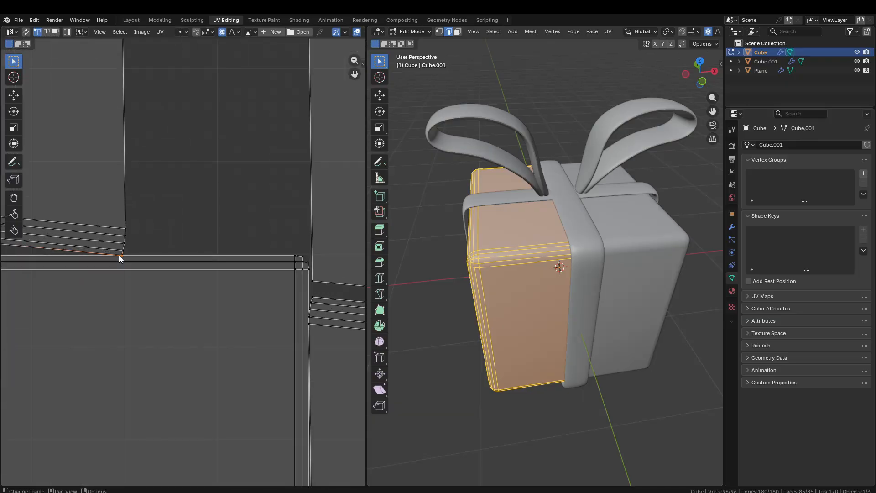
scroll(121, 257, down, 4)
key(u)
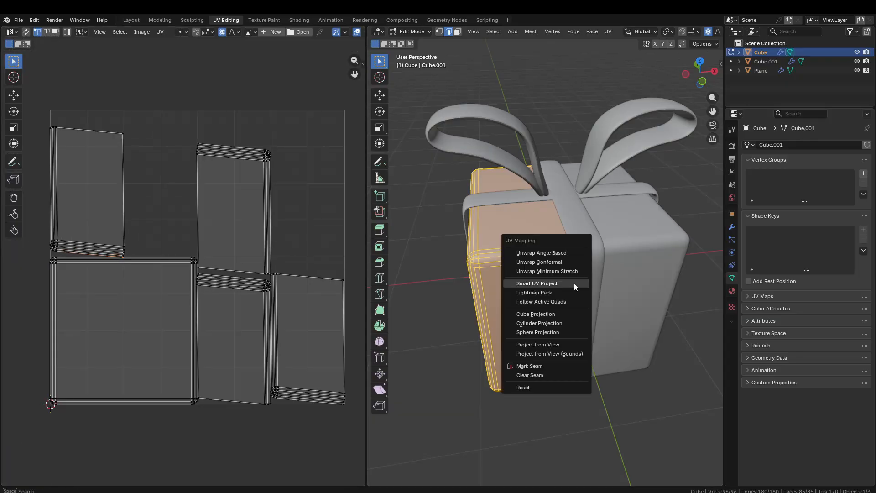
click(574, 284)
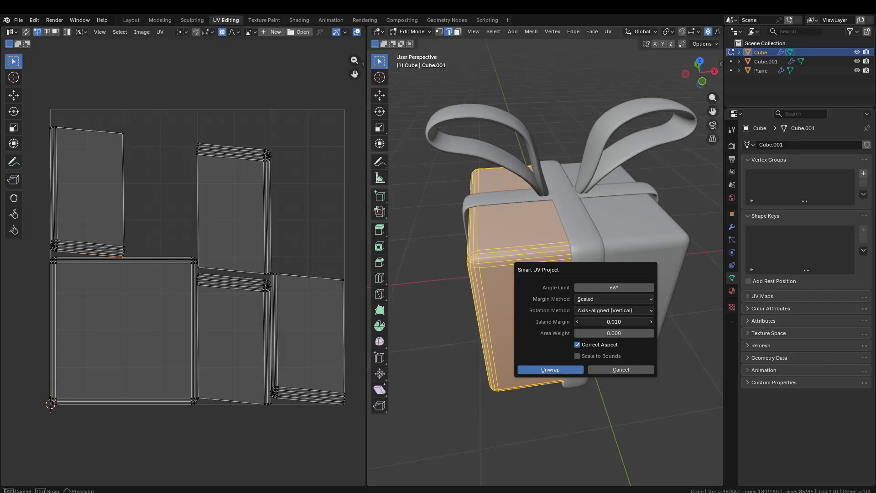
click(564, 368)
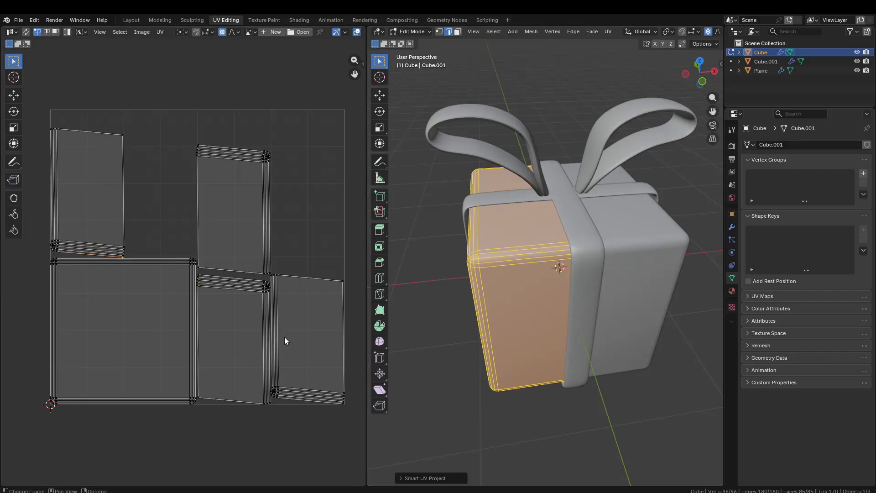
Step: Unwrap the gift box with Smart UV Project using an island margin of 0, and return to Object Mode
scroll(111, 244, up, 6)
scroll(562, 245, down, 4)
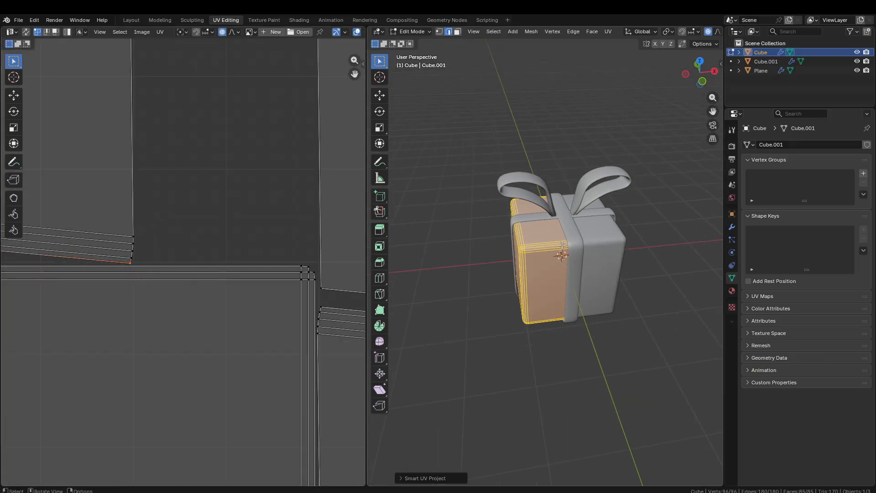
key(u)
click(552, 255)
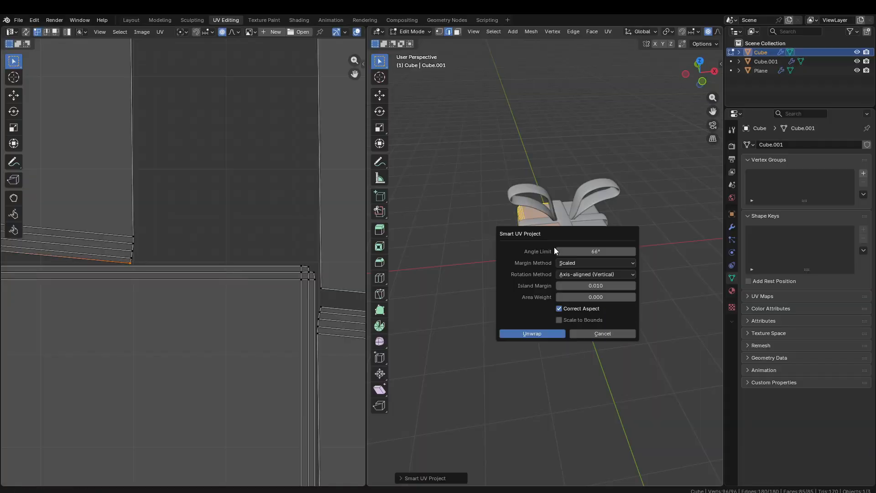
click(595, 286)
text(0)
key(Return)
click(537, 334)
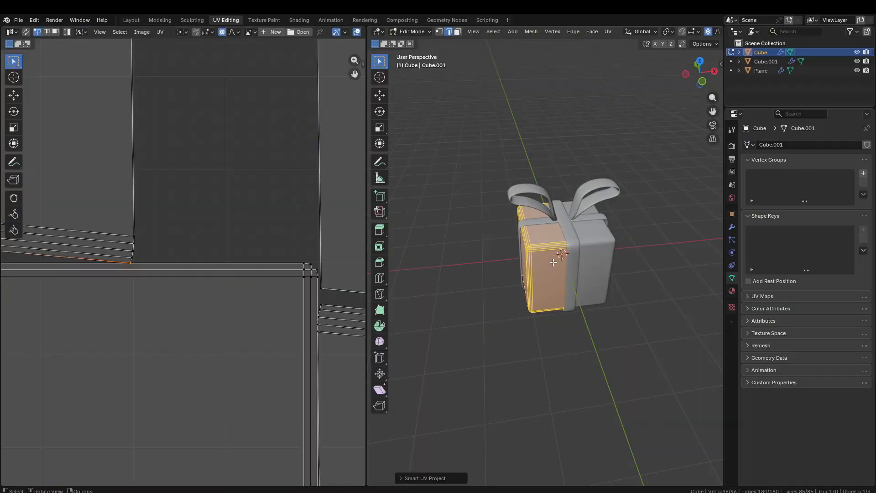
scroll(553, 263, up, 1)
scroll(223, 272, down, 4)
key(Tab)
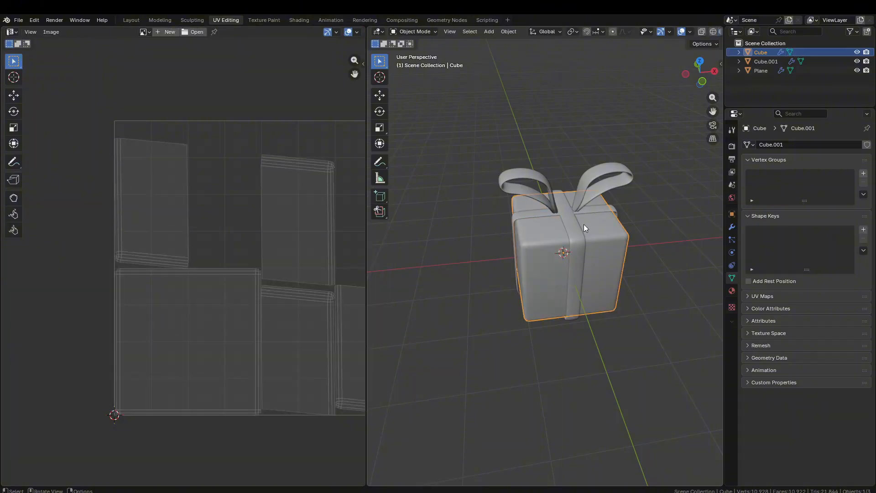
Step: Unwrap the ribbon around the gift box with Smart UV Project in Edit Mode
click(573, 218)
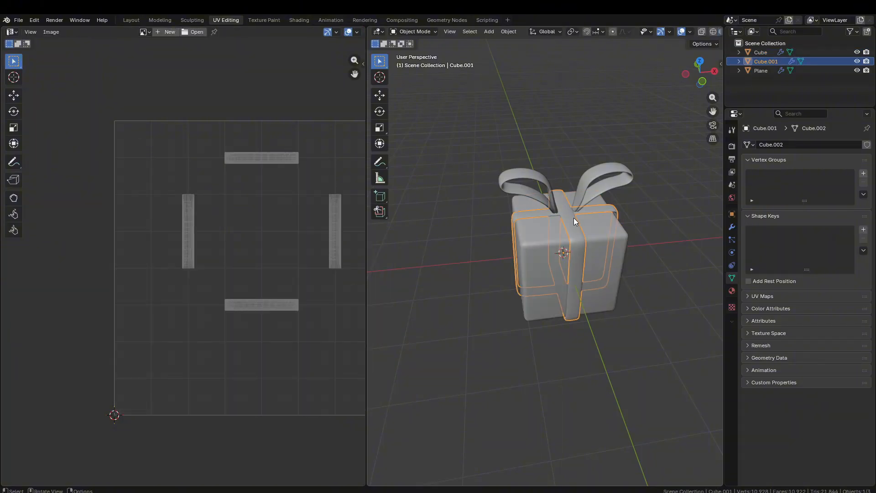
key(Tab)
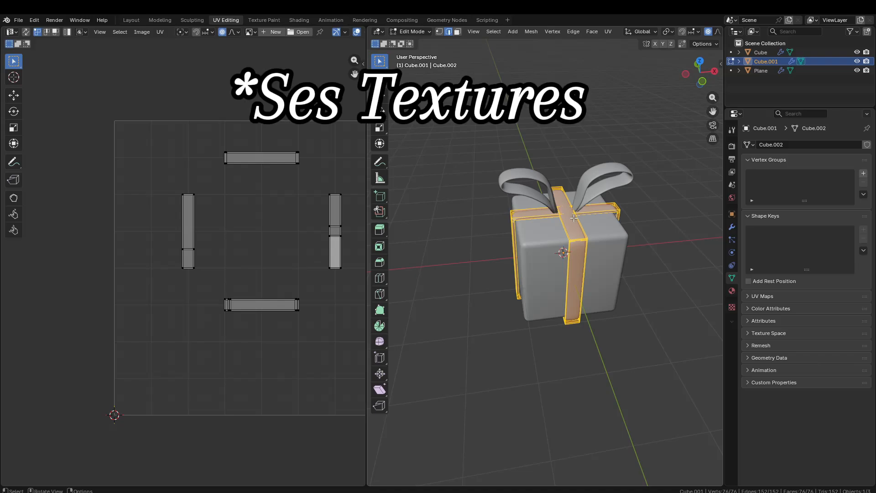
key(u)
click(574, 218)
click(552, 304)
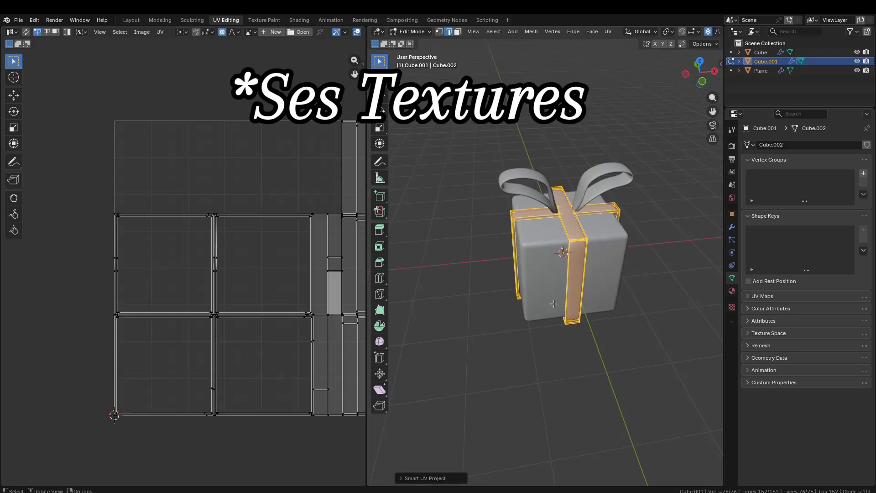
Step: Switch editing to the bow, unwrap it with Smart UV Project and return to Object Mode
key(alt+q)
key(u)
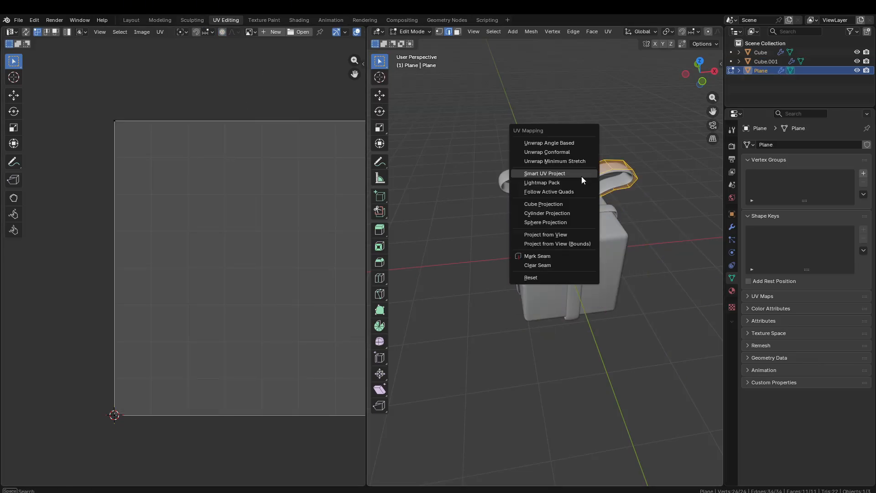
click(581, 176)
click(556, 259)
key(Tab)
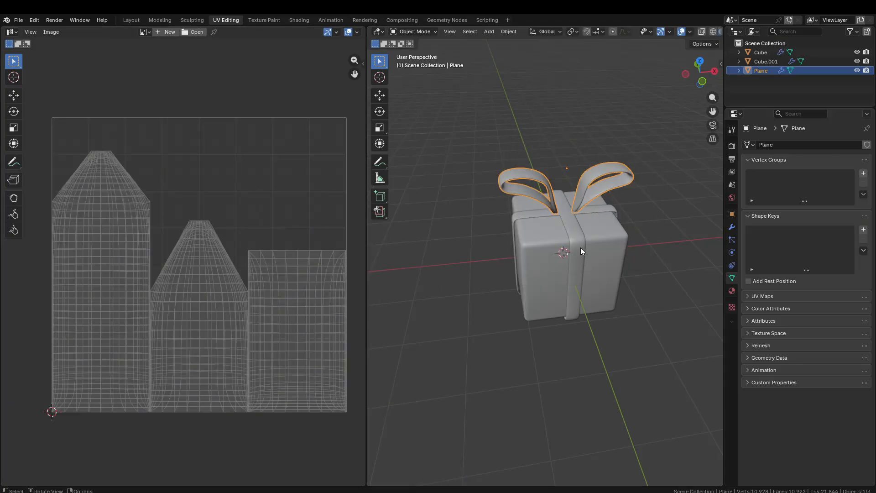
Step: Review the UV layouts of the gift box, ribbon and bow, and examine where the bow's loops meet the ribbon
click(551, 232)
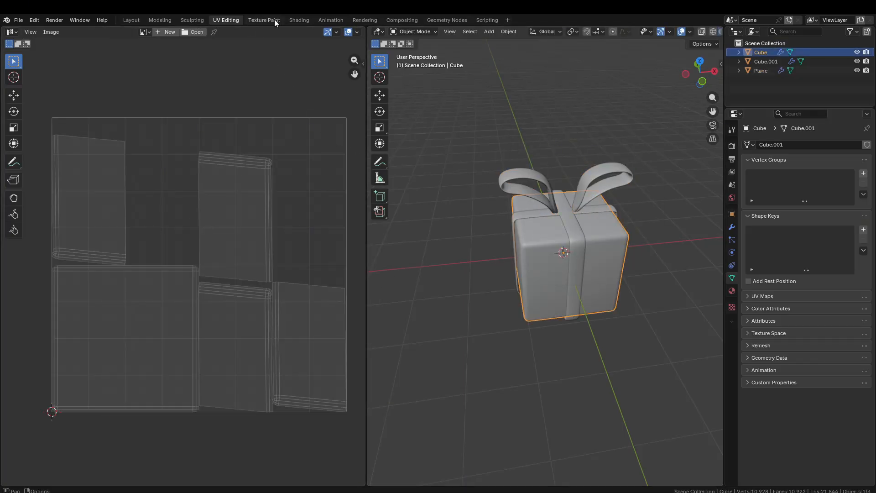
click(560, 211)
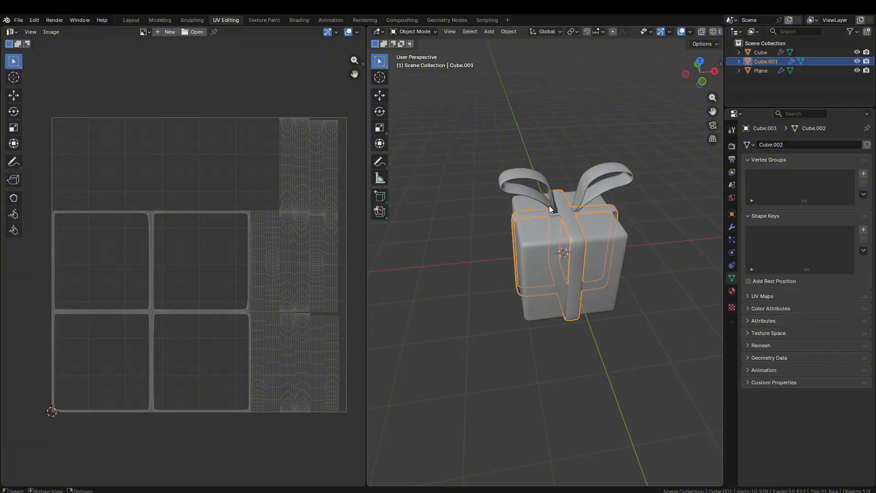
click(502, 180)
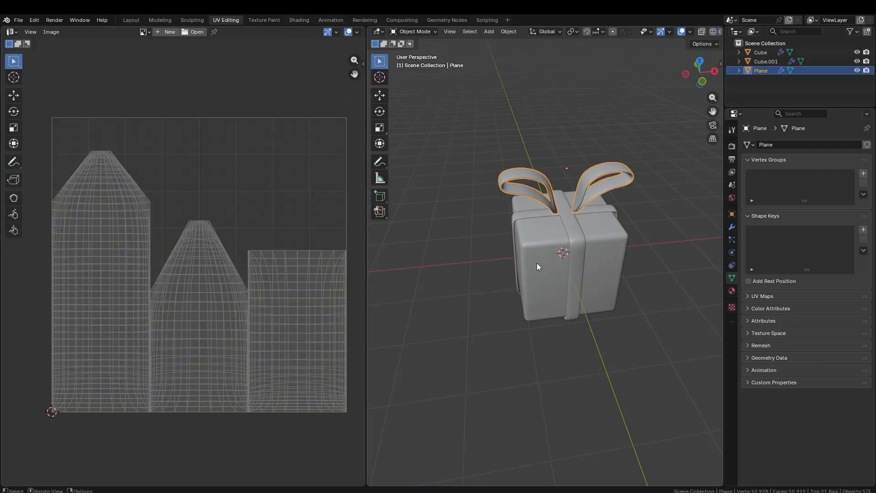
scroll(560, 210, up, 5)
scroll(526, 212, up, 6)
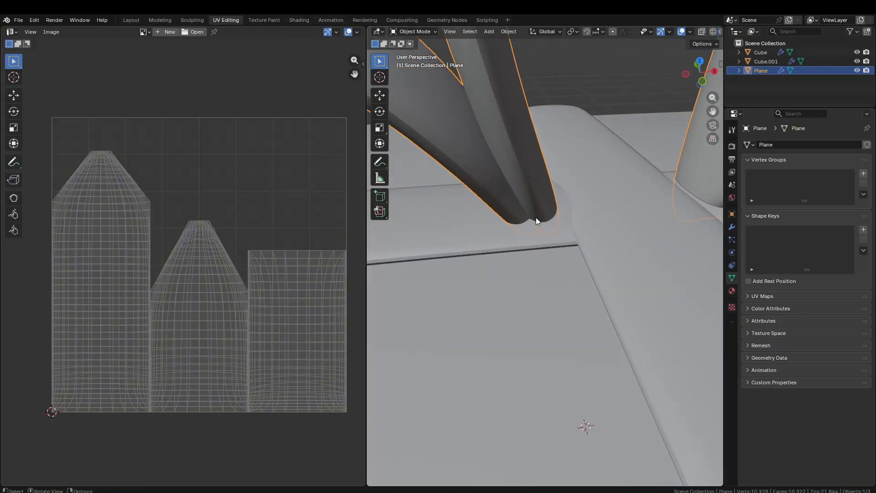
middle_drag(565, 240, 628, 250)
click(538, 241)
click(533, 219)
click(554, 240)
key(Tab)
click(599, 223)
scroll(587, 238, down, 6)
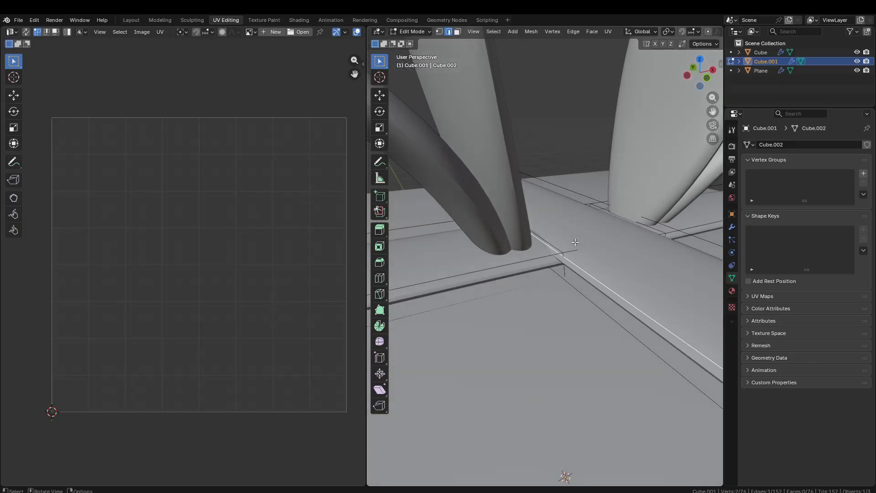
key(Tab)
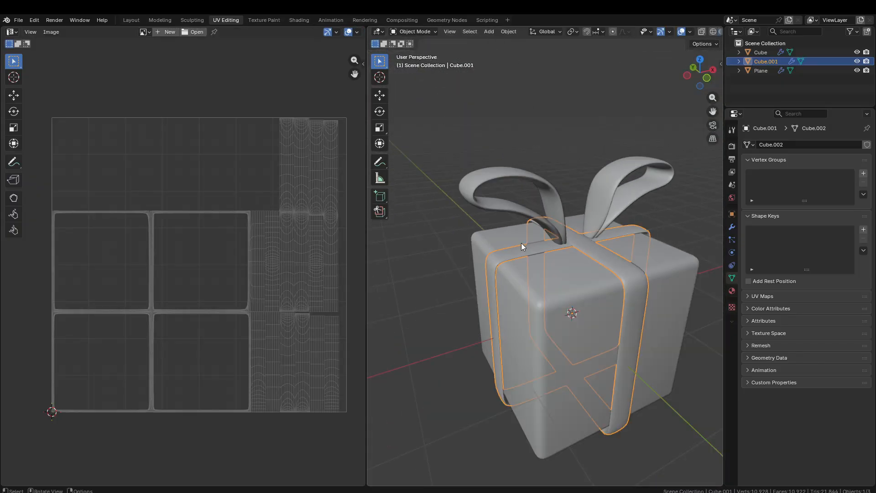